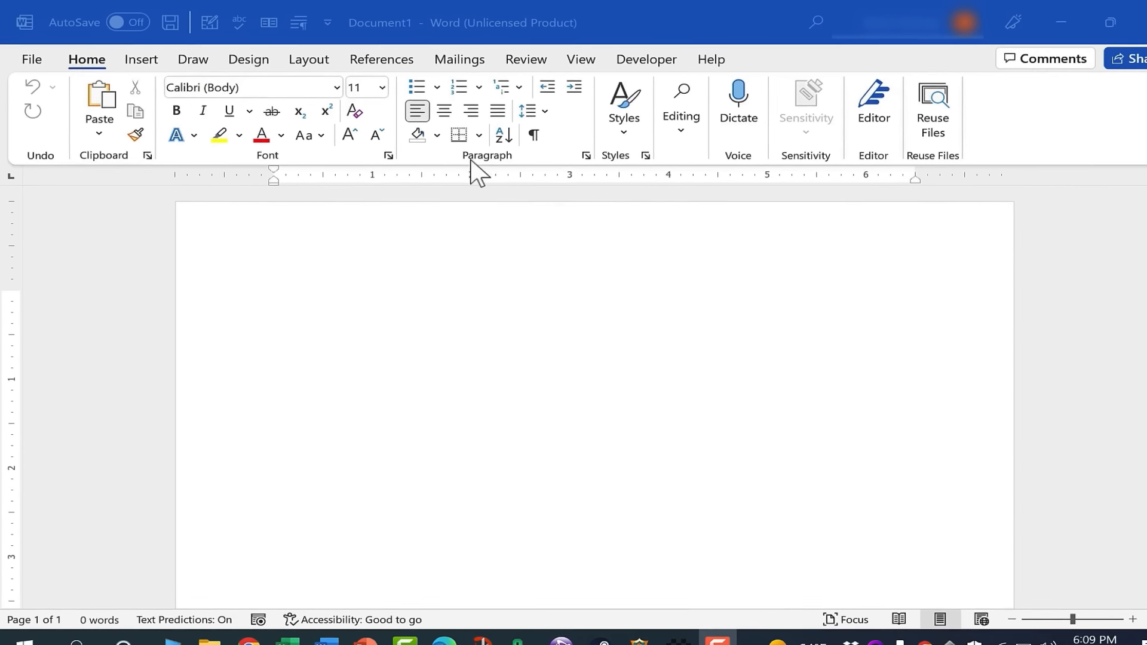
# Browse the References, Layout, Mailings, Design and Insert command sets, finishing on the Home commands.
pyautogui.click(463, 75)
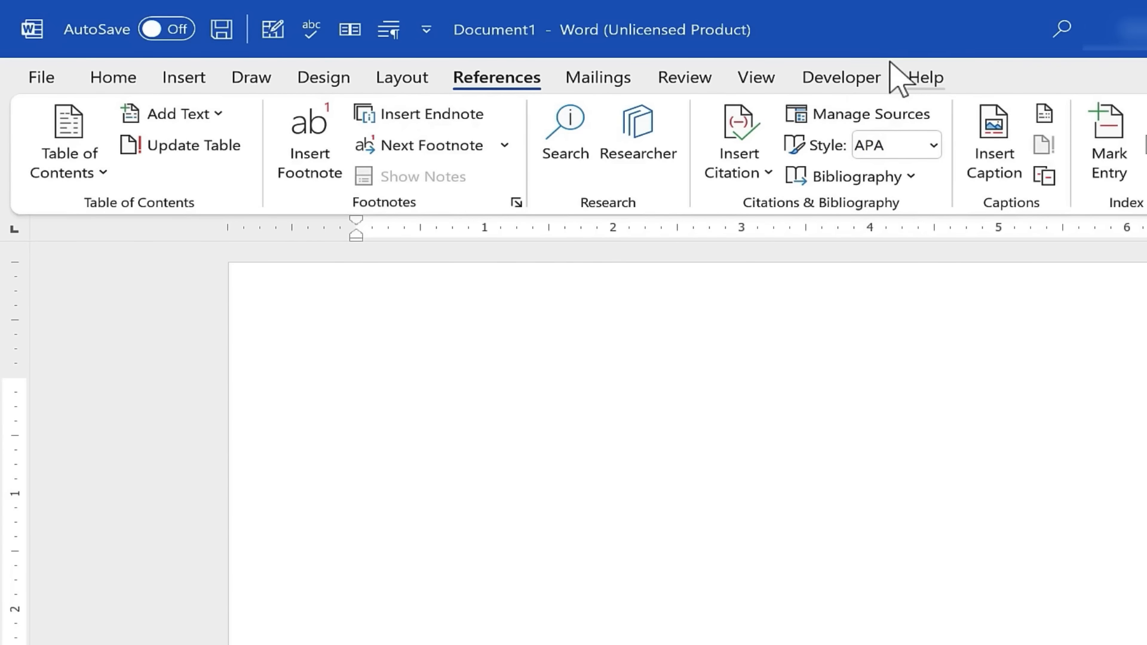
pyautogui.click(395, 80)
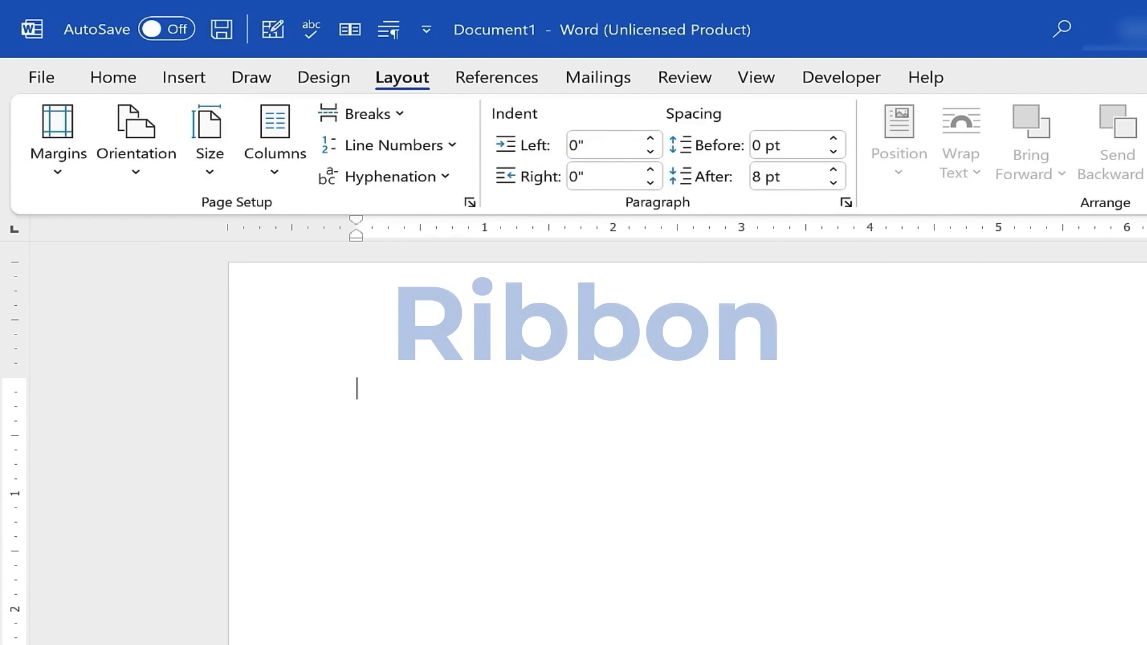
pyautogui.click(603, 78)
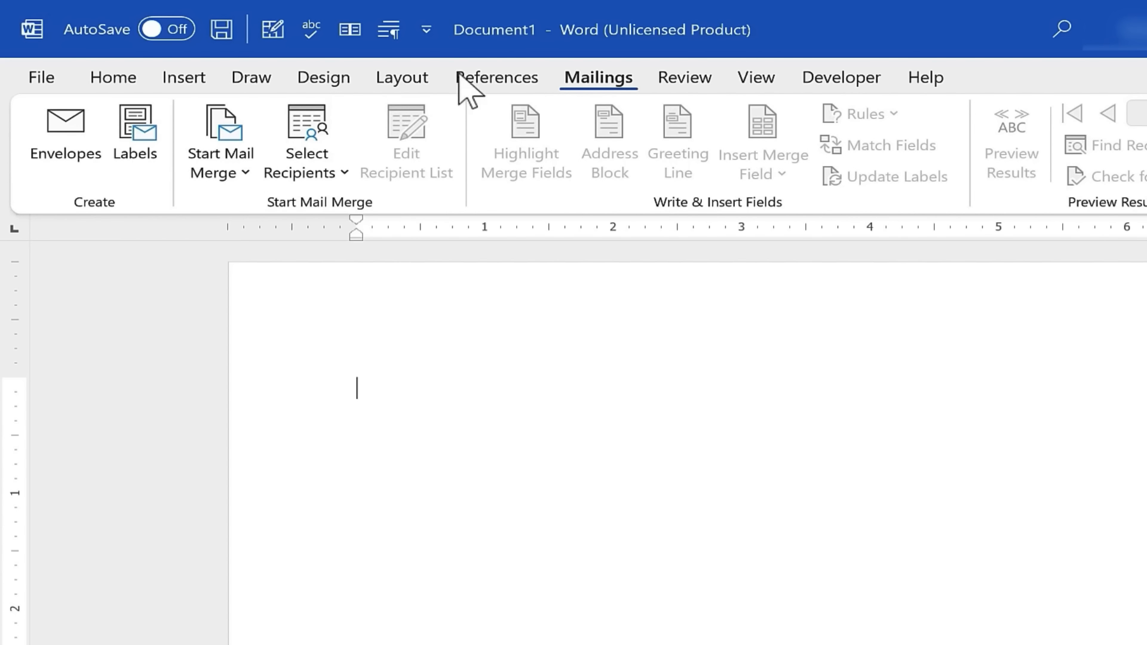
pyautogui.click(321, 79)
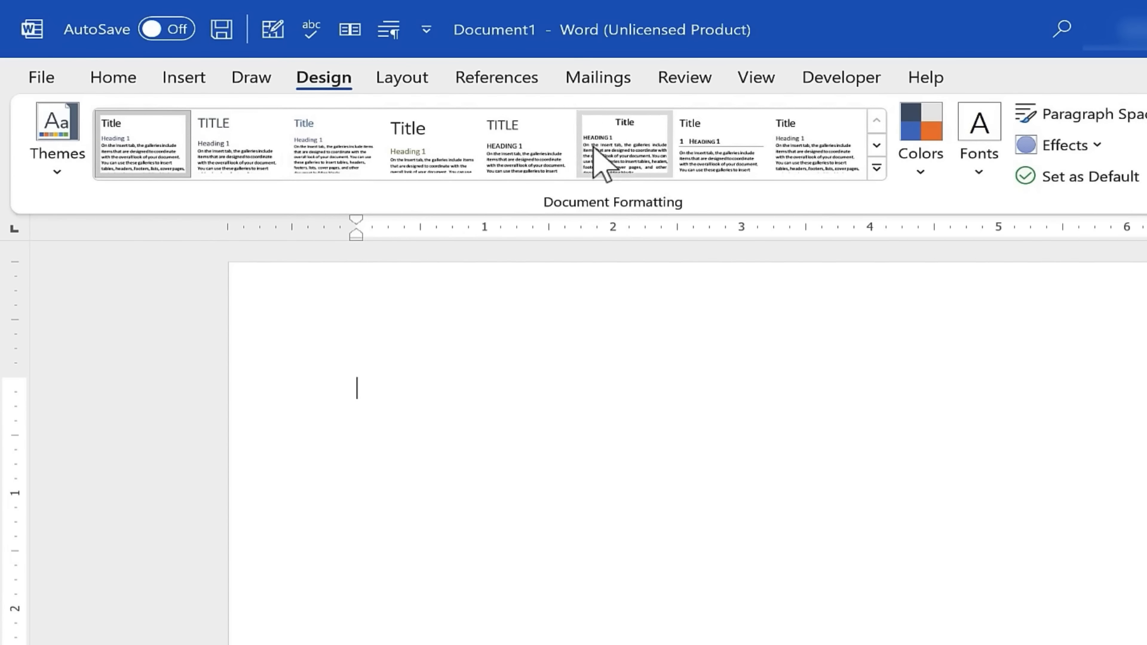
pyautogui.click(185, 79)
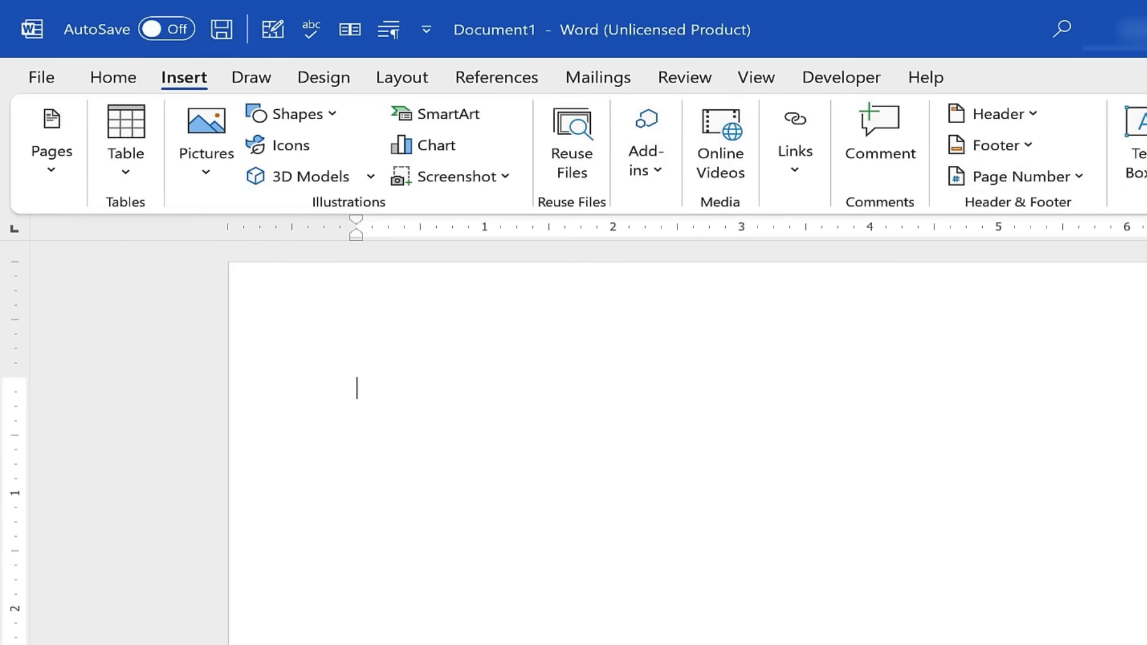
pyautogui.click(110, 80)
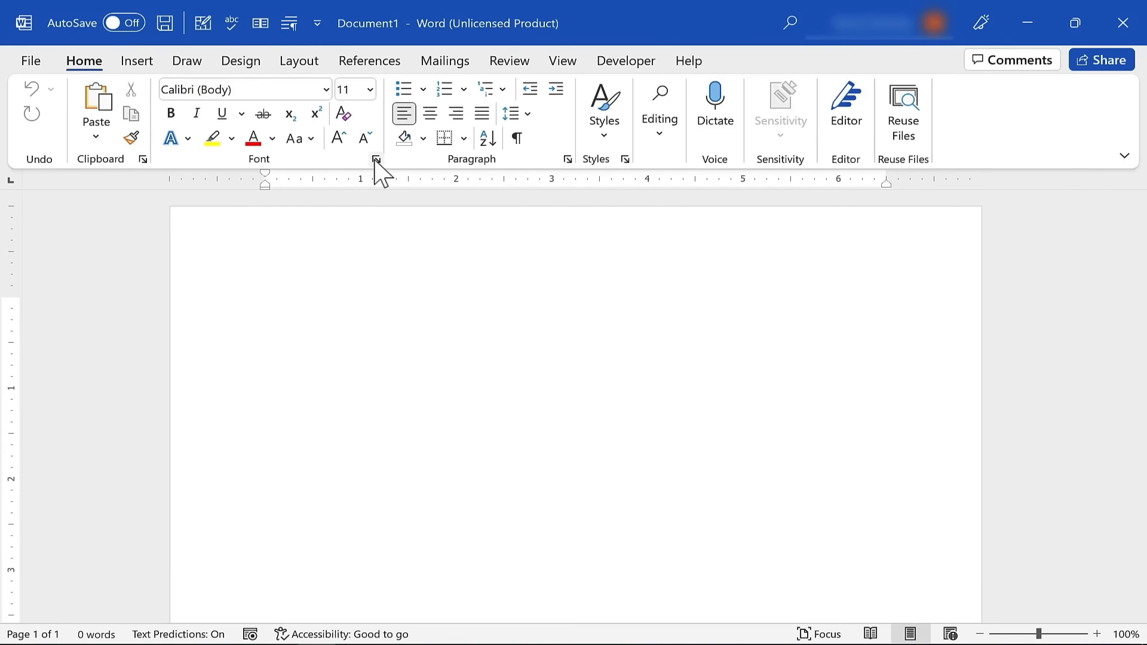
# Review the basic and advanced font settings in the Font dialog, leaving them unchanged.
pyautogui.click(376, 158)
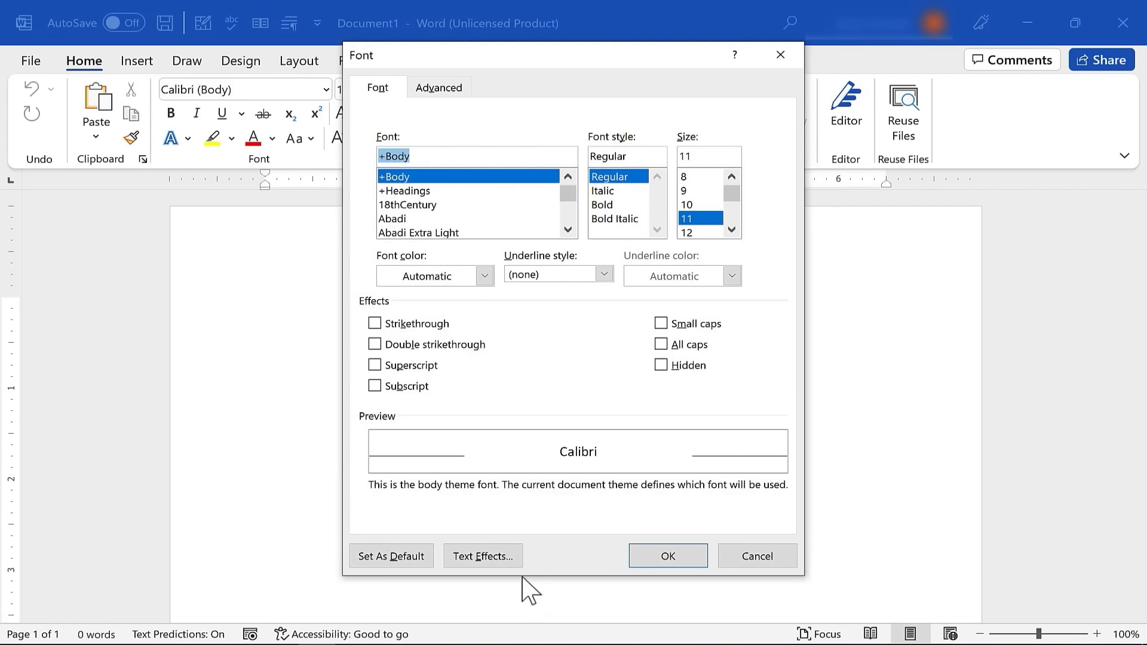
pyautogui.click(445, 88)
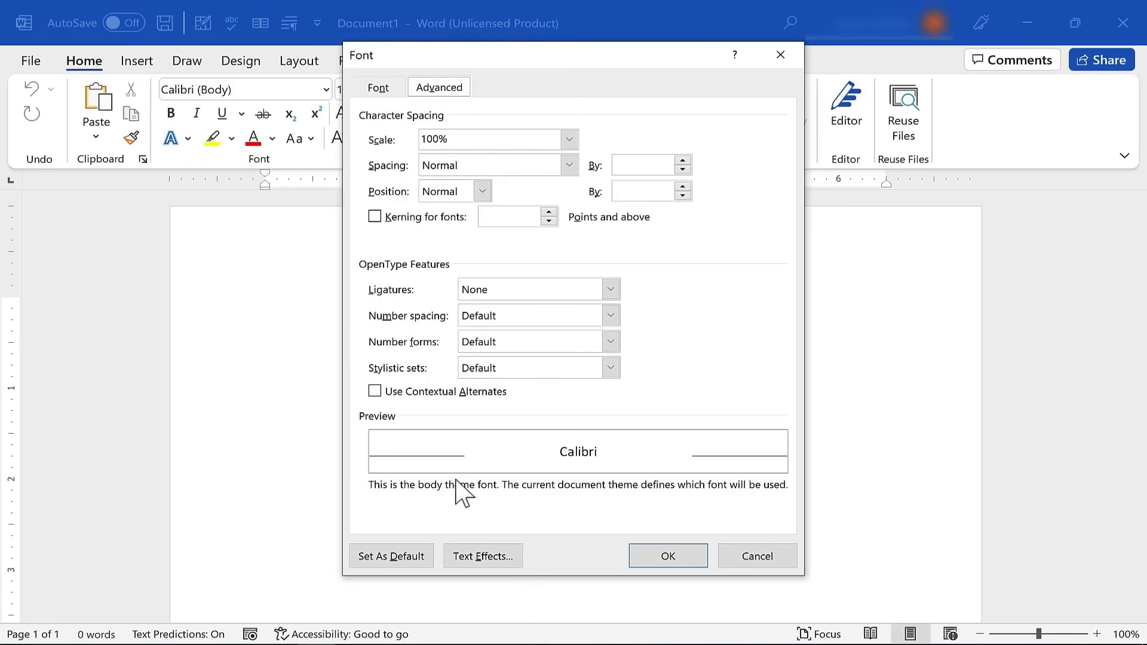
pyautogui.click(767, 559)
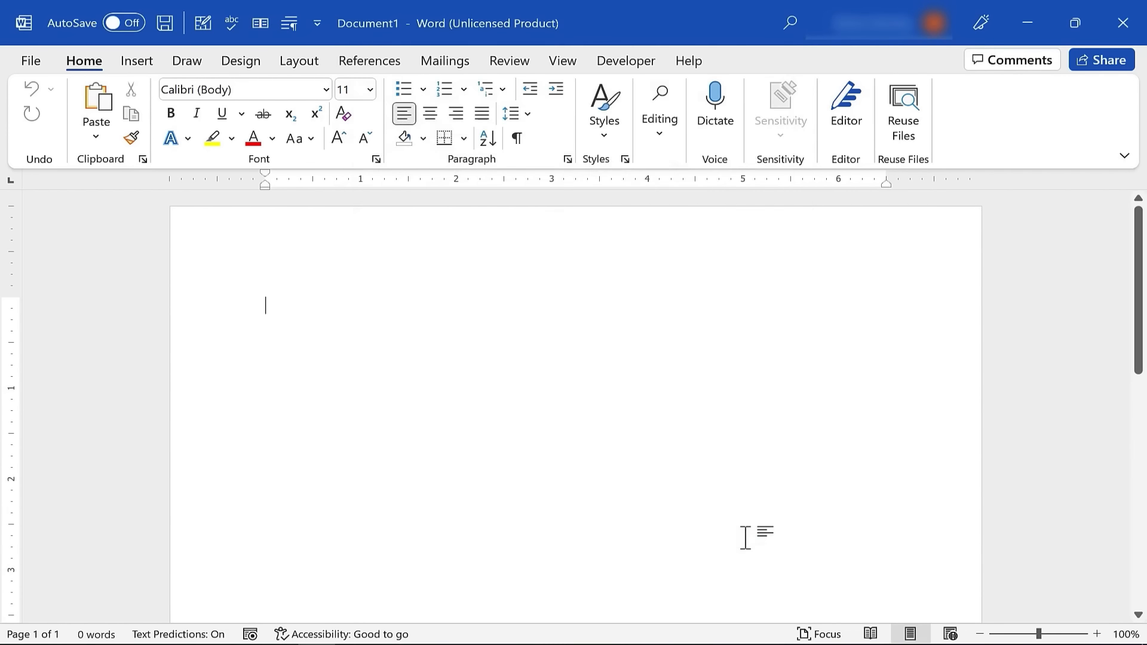
# View the commands that can be added to the Quick Access Toolbar without changing any.
pyautogui.click(138, 62)
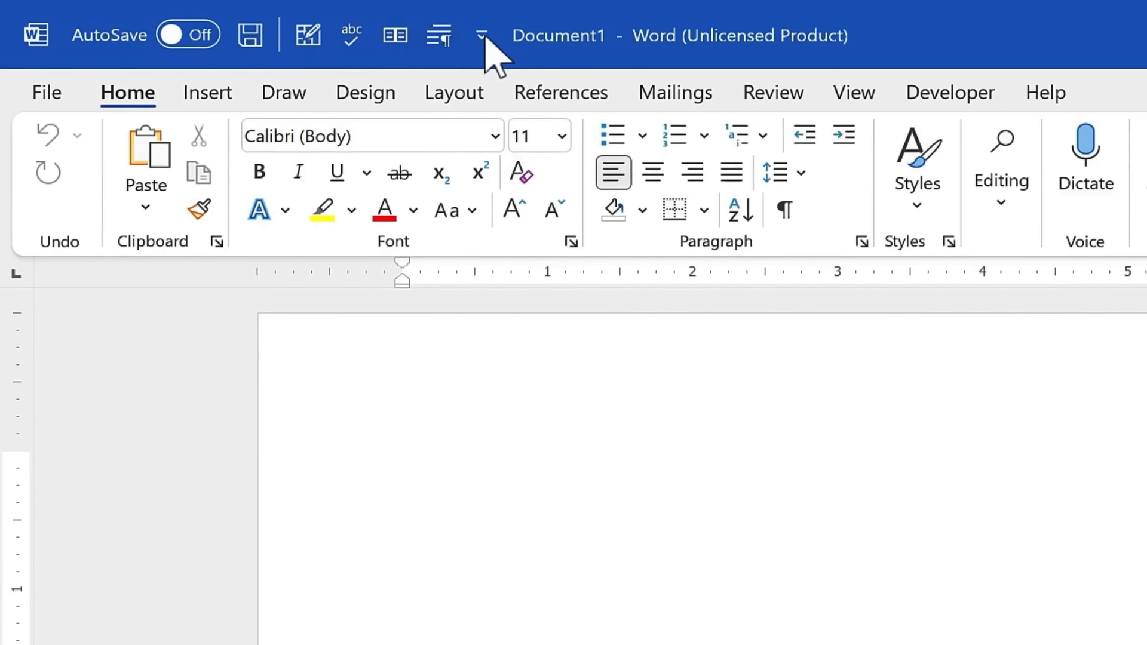
pyautogui.click(485, 36)
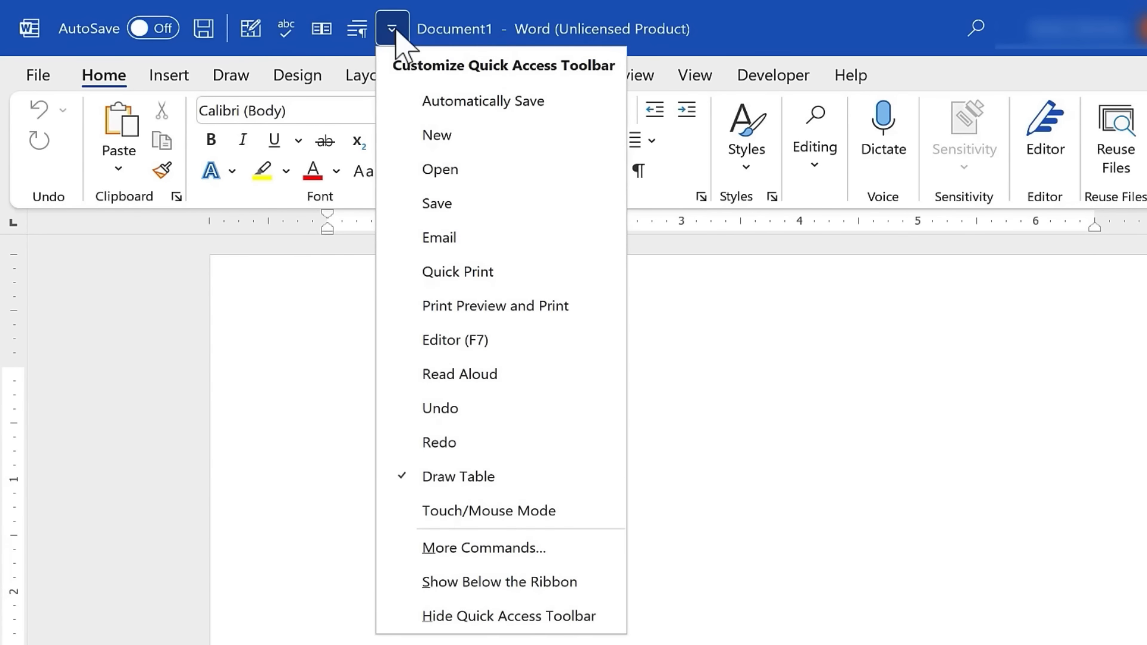
pyautogui.click(185, 252)
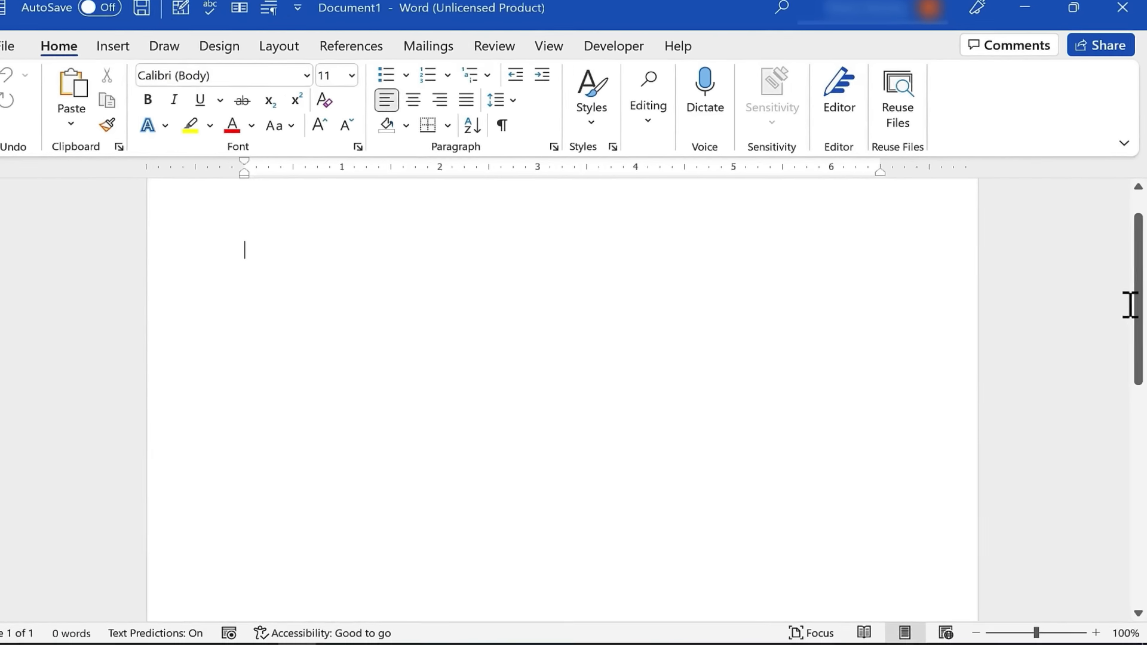
# Scroll to the end of the blank page and return to its beginning.
pyautogui.click(1138, 612)
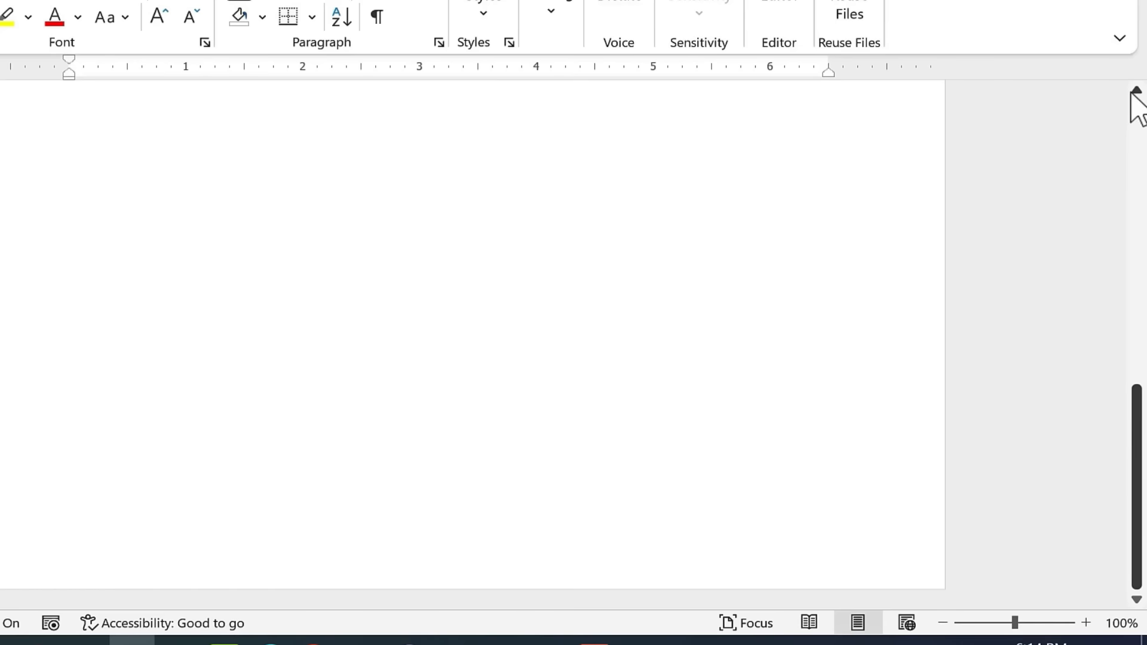
pyautogui.click(1135, 187)
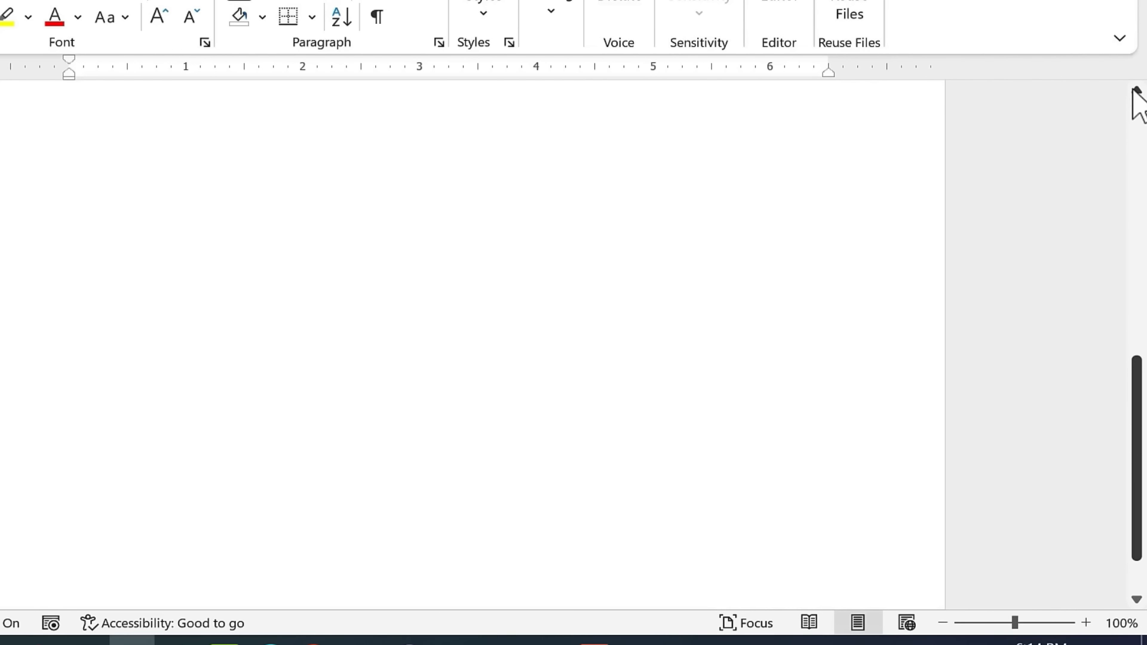
pyautogui.click(1137, 89)
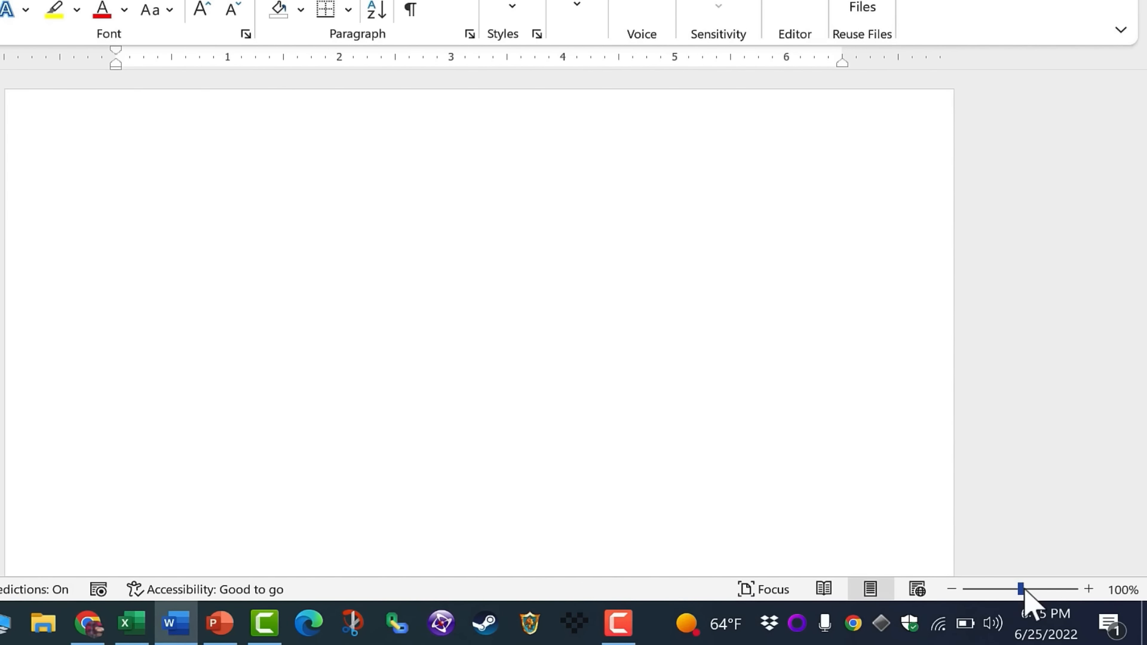
# Magnify the document to about 337% and restore the zoom to 100%.
pyautogui.moveTo(1020, 590); pyautogui.dragTo(1053, 590)
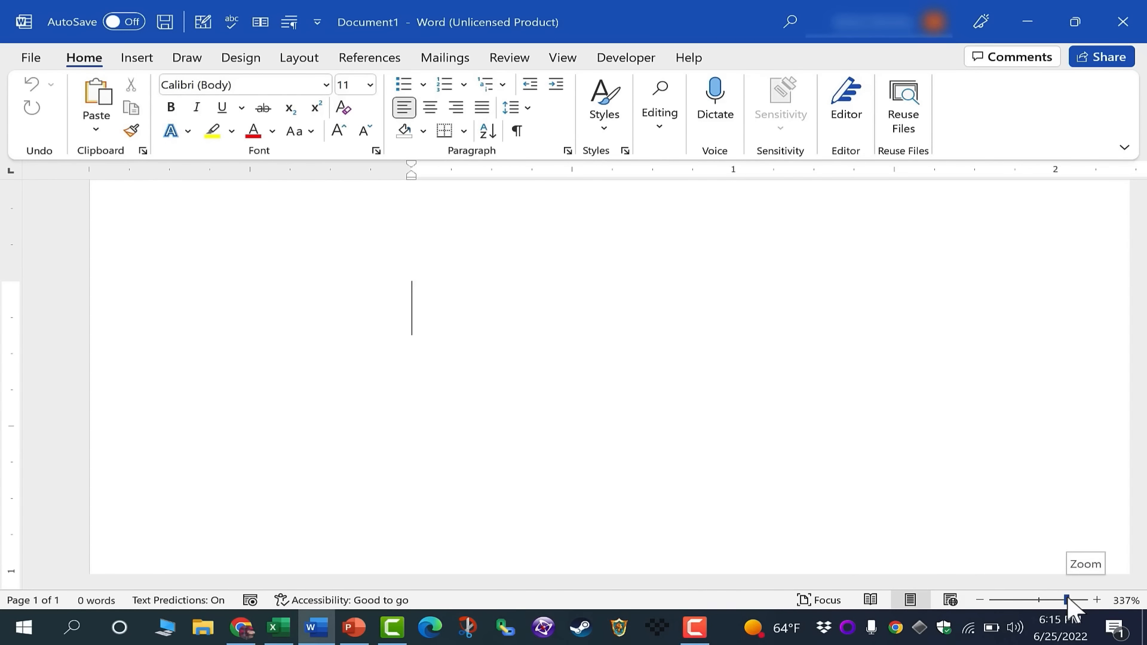
pyautogui.moveTo(1067, 599); pyautogui.dragTo(1039, 599)
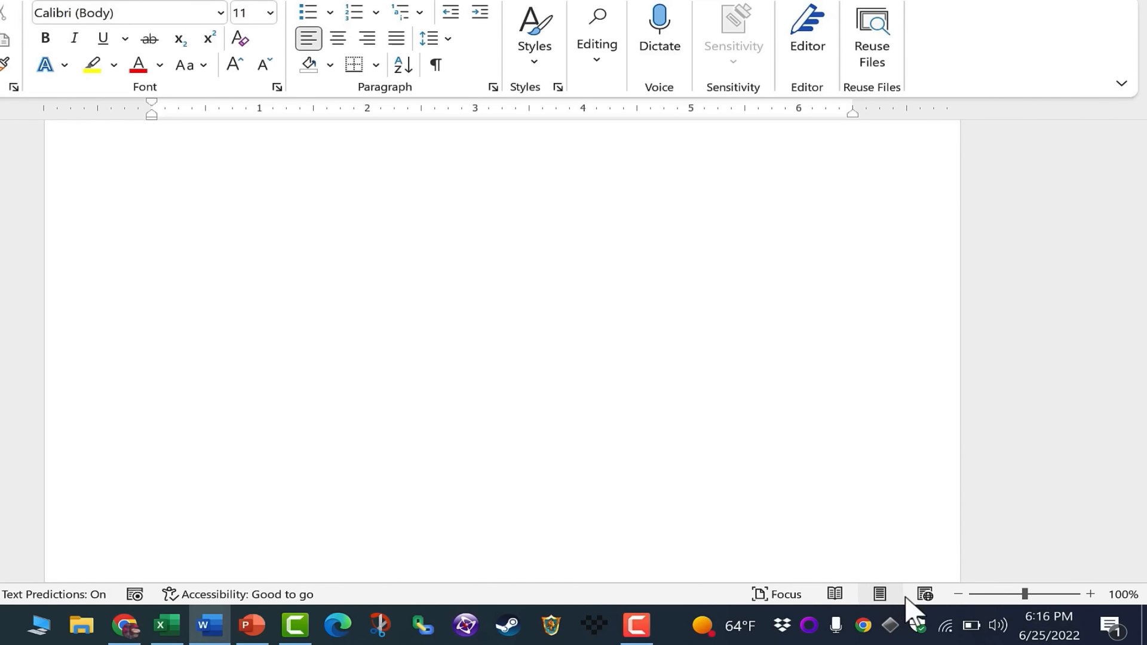
# Preview the document in Web Layout, Read Mode and Focus mode, and leave those views.
pyautogui.click(924, 593)
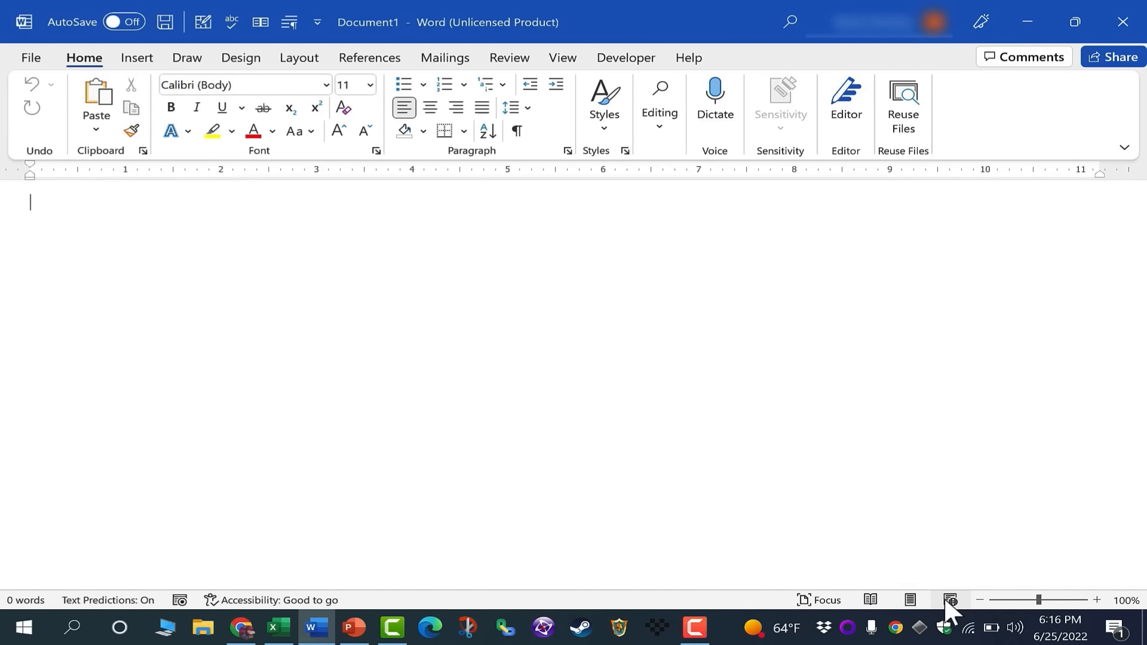
pyautogui.click(872, 600)
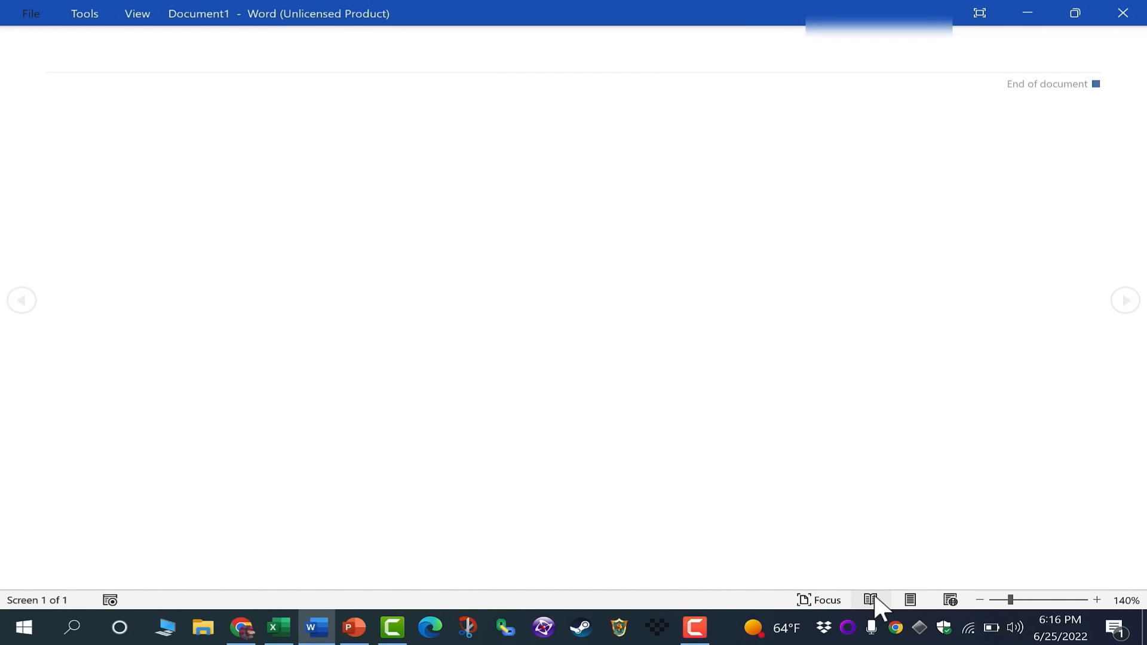
pyautogui.click(816, 599)
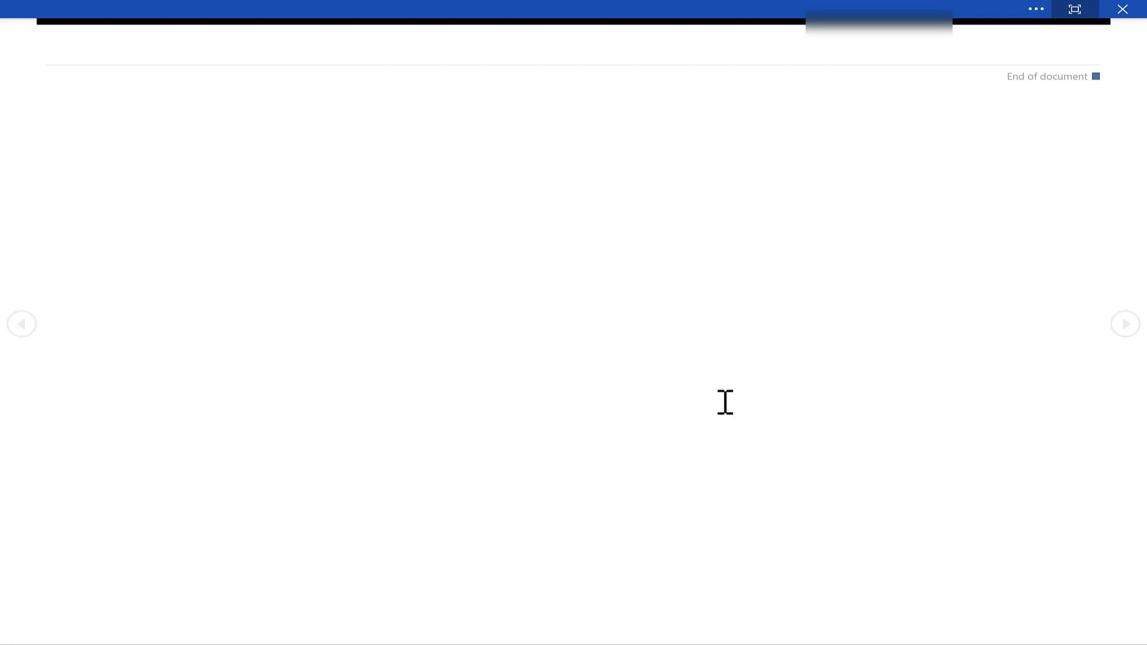
pyautogui.press('Escape')
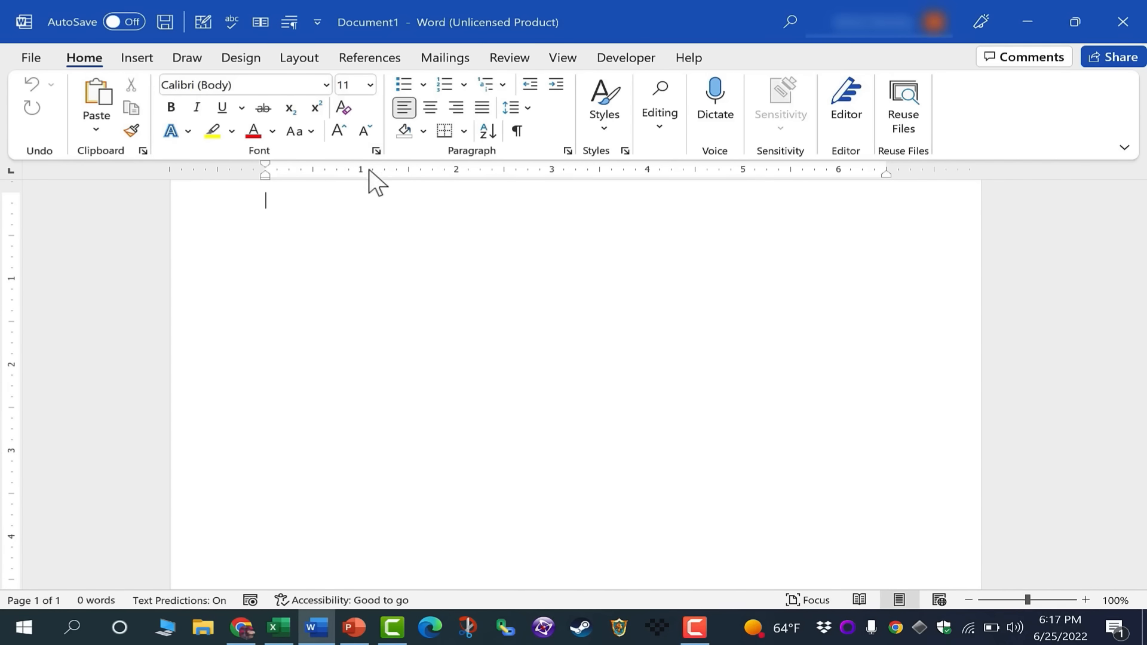
# Examine the horizontal and vertical rulers around the blank page.
pyautogui.scroll(3, 333, 195)
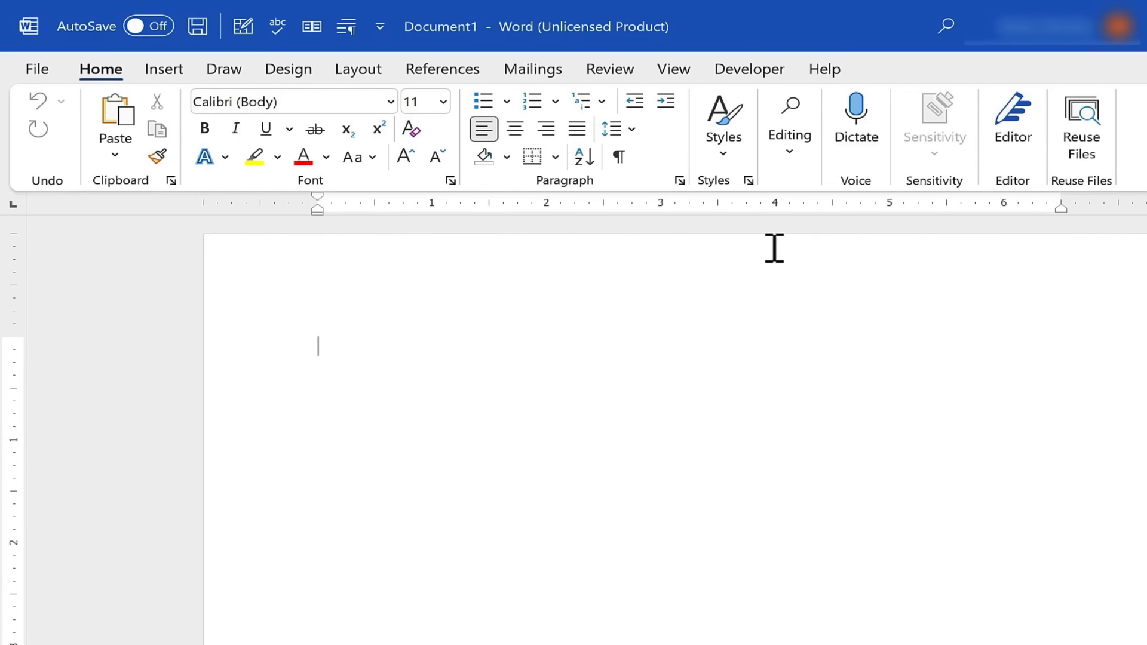
pyautogui.scroll(-1, 37, 258)
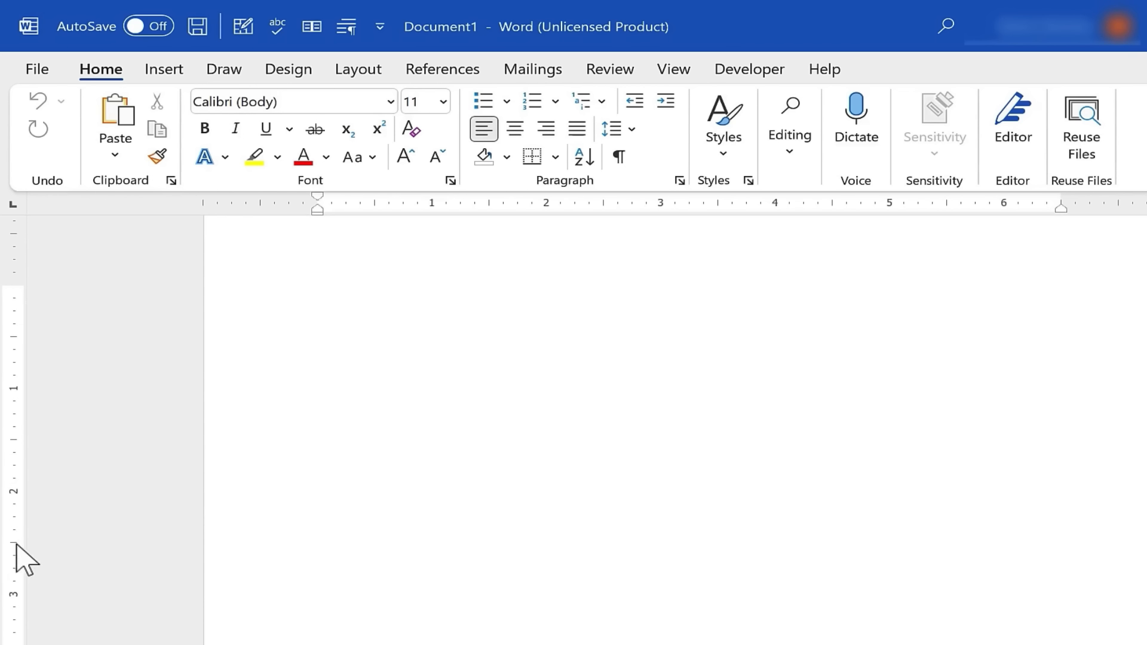
pyautogui.scroll(1, 391, 233)
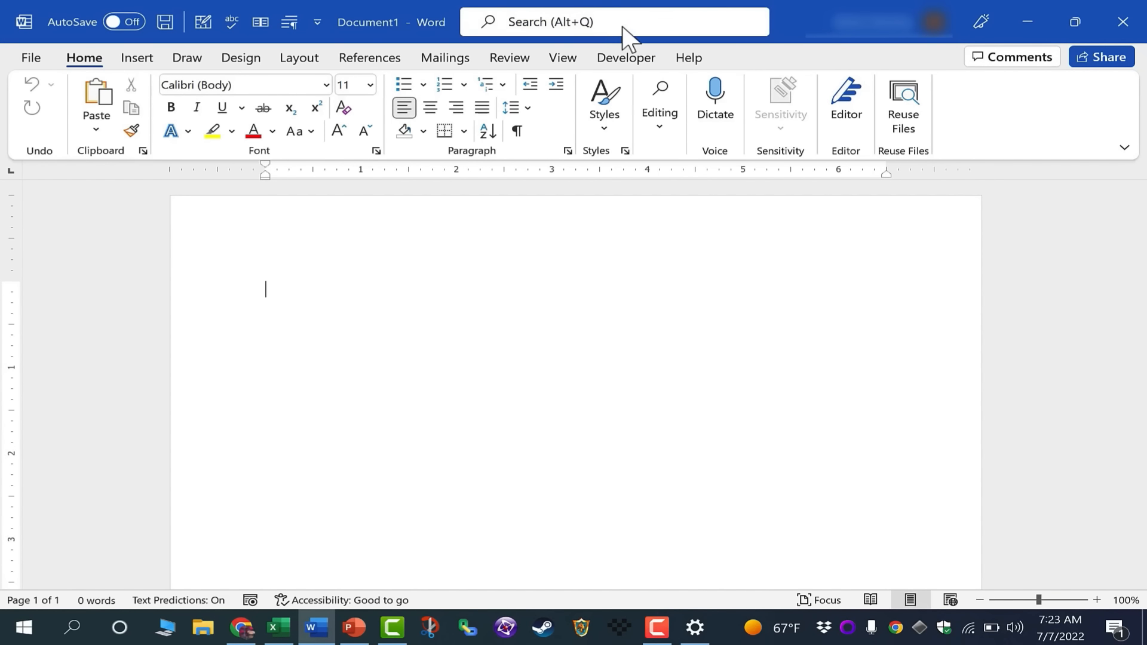
# Look at the recent and suggested actions offered by the search box and close it without searching.
pyautogui.click(641, 24)
pyautogui.press('Escape')
pyautogui.hotkey('alt', 'q')
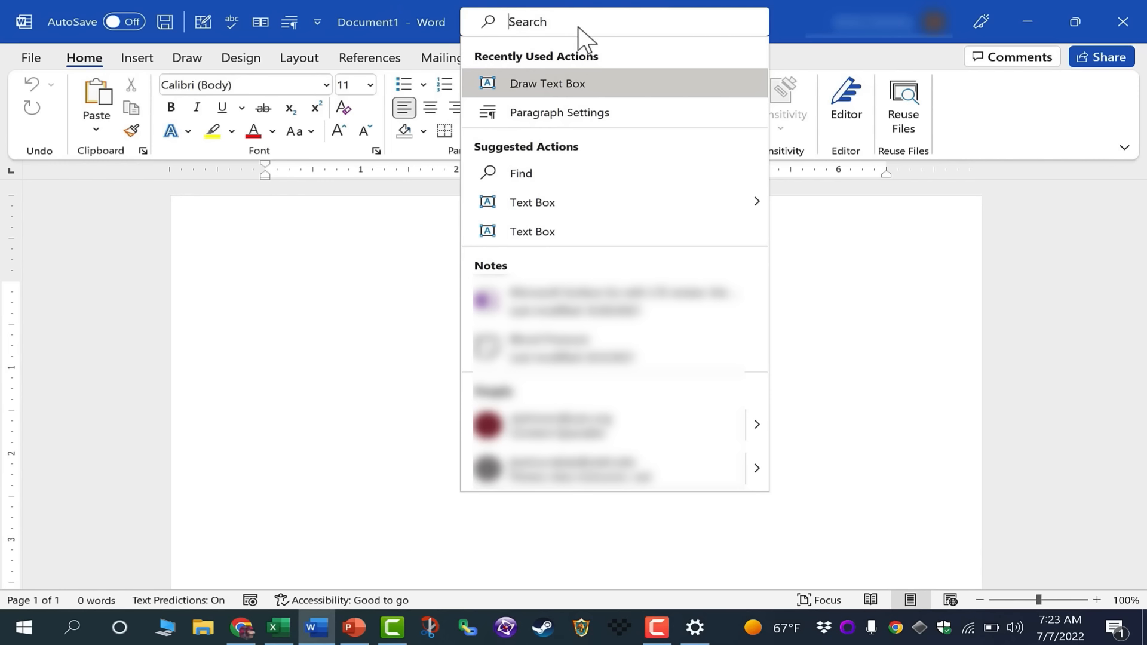
pyautogui.click(800, 388)
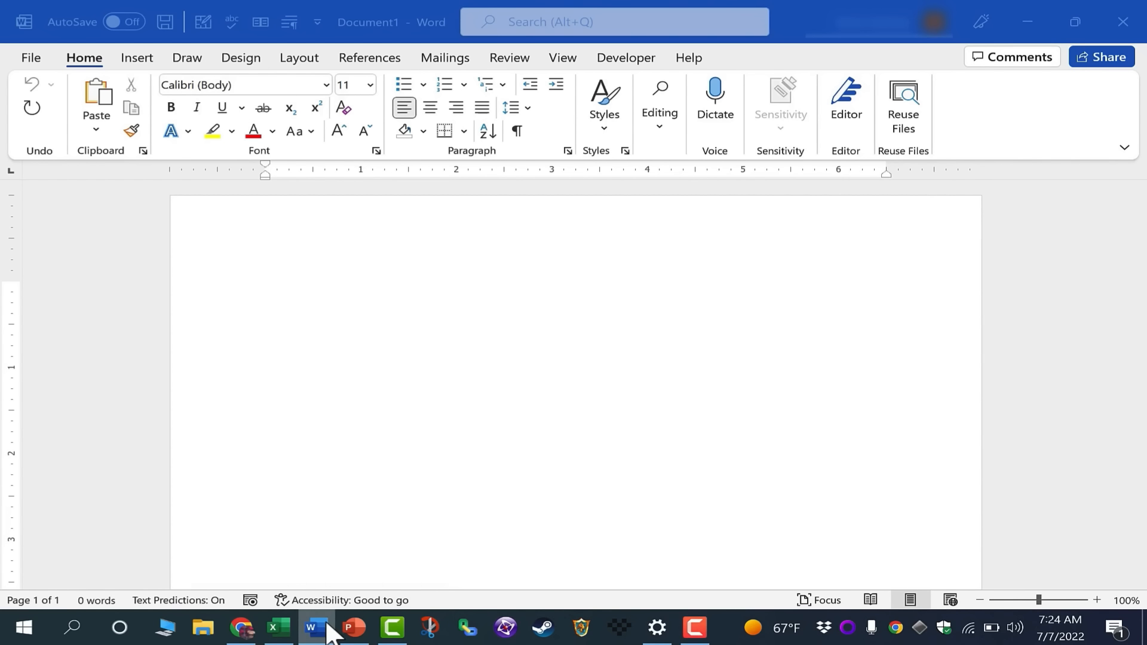
# Open a new Word window and show its full list of document templates.
pyautogui.rightClick(324, 626)
pyautogui.click(282, 529)
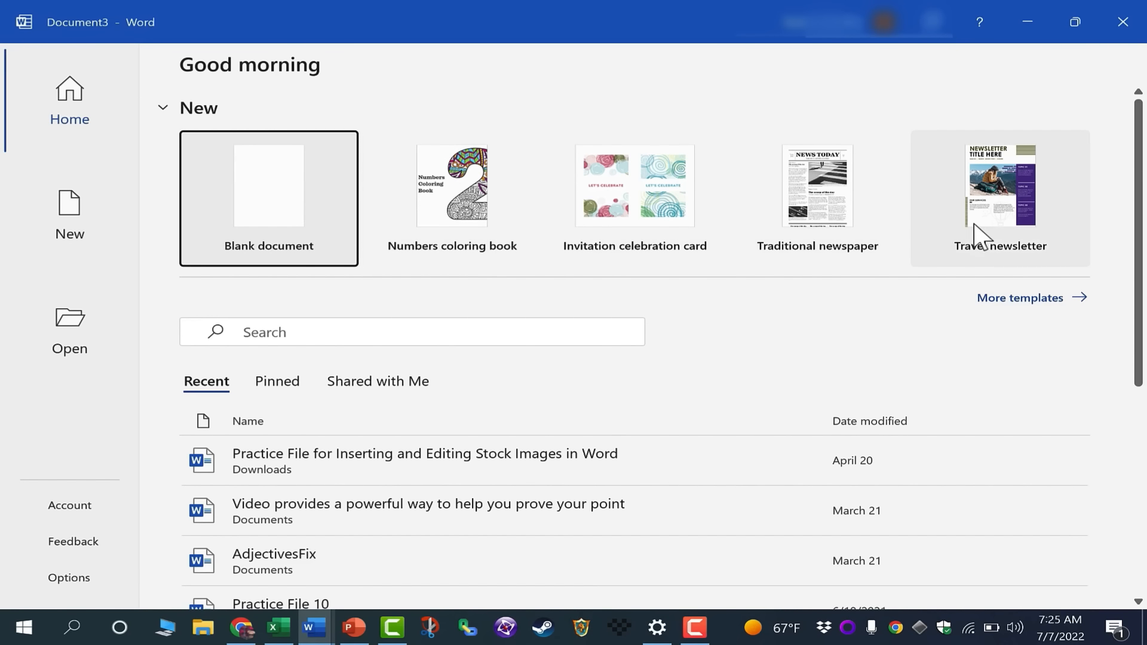
pyautogui.click(1080, 298)
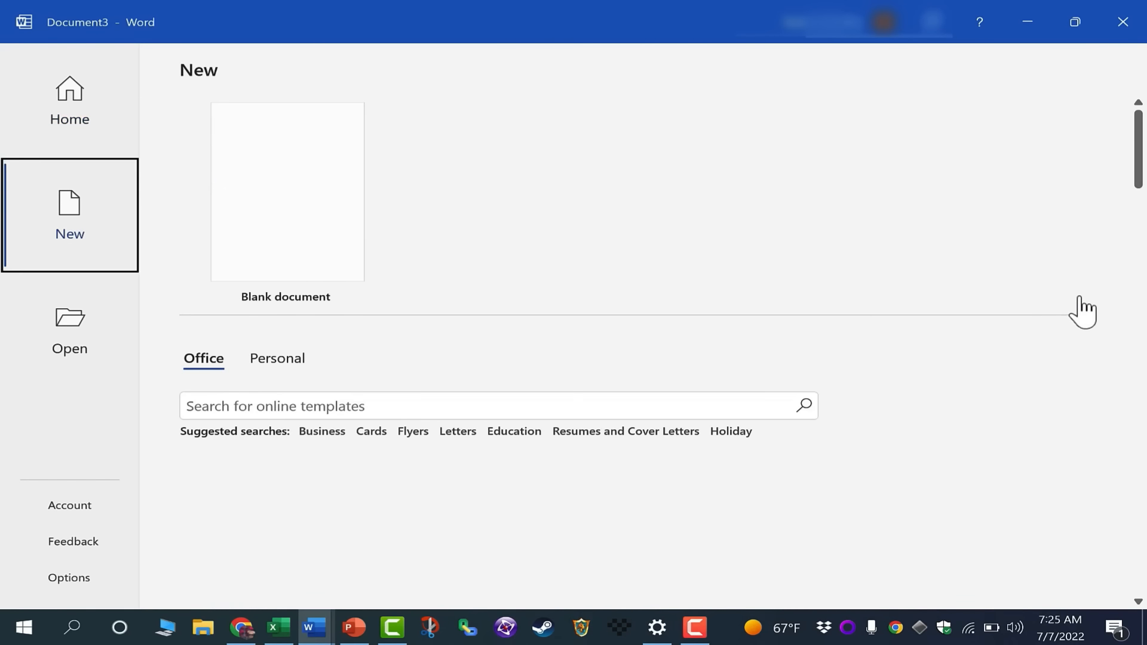
pyautogui.scroll(-2, 455, 375)
pyautogui.scroll(1, 455, 375)
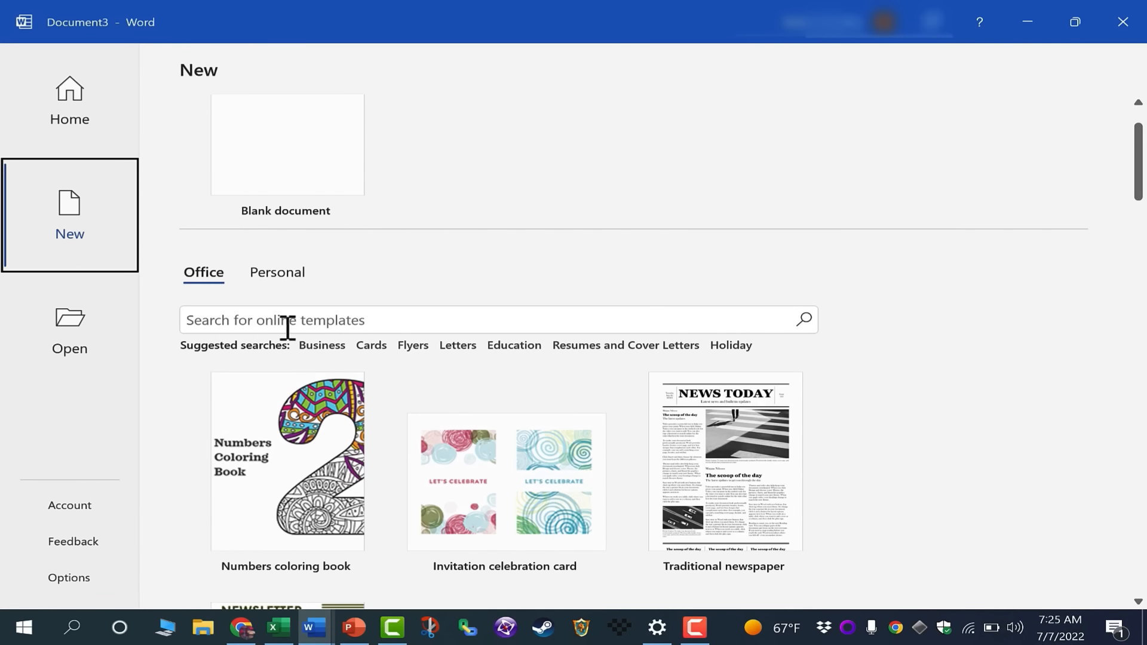
# Create a new blank document from the template list.
pyautogui.click(255, 319)
pyautogui.scroll(1, 459, 427)
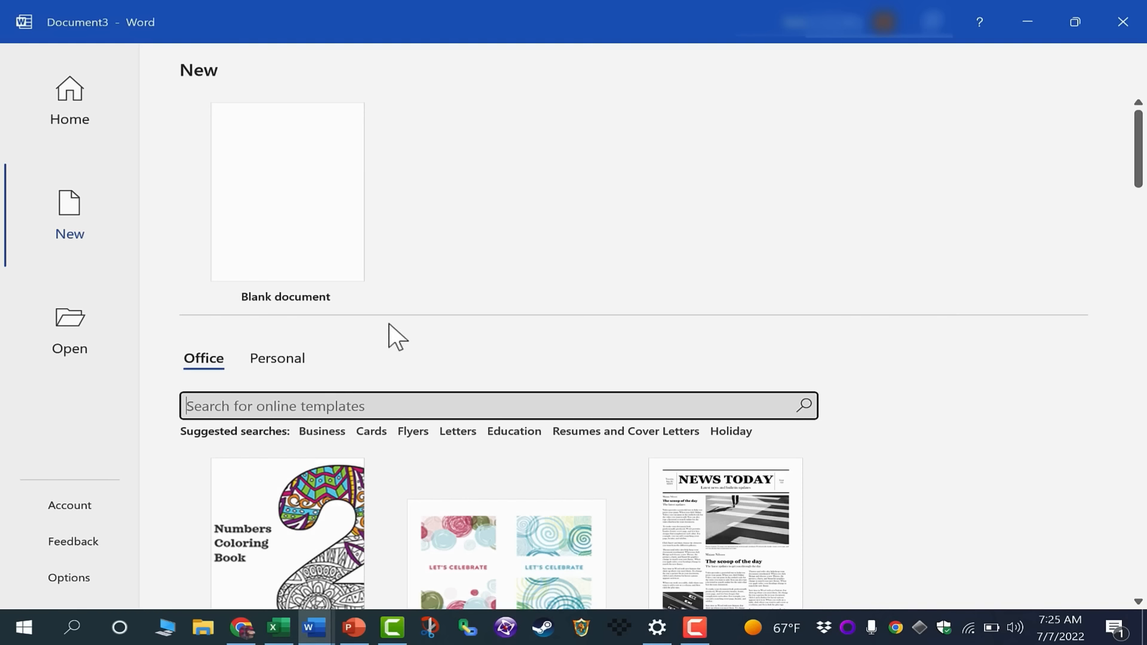
pyautogui.click(287, 241)
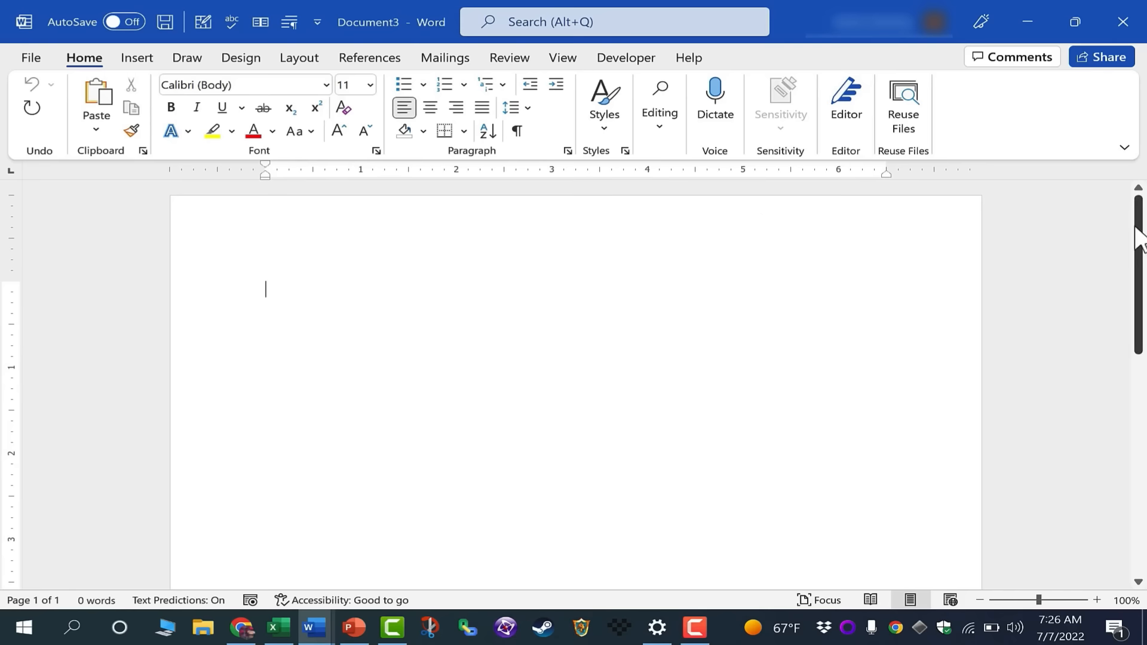
# Enter the sentence "Hello! Welcome to my amazing Word document." at the start of the blank document.
pyautogui.scroll(-3, 1138, 233)
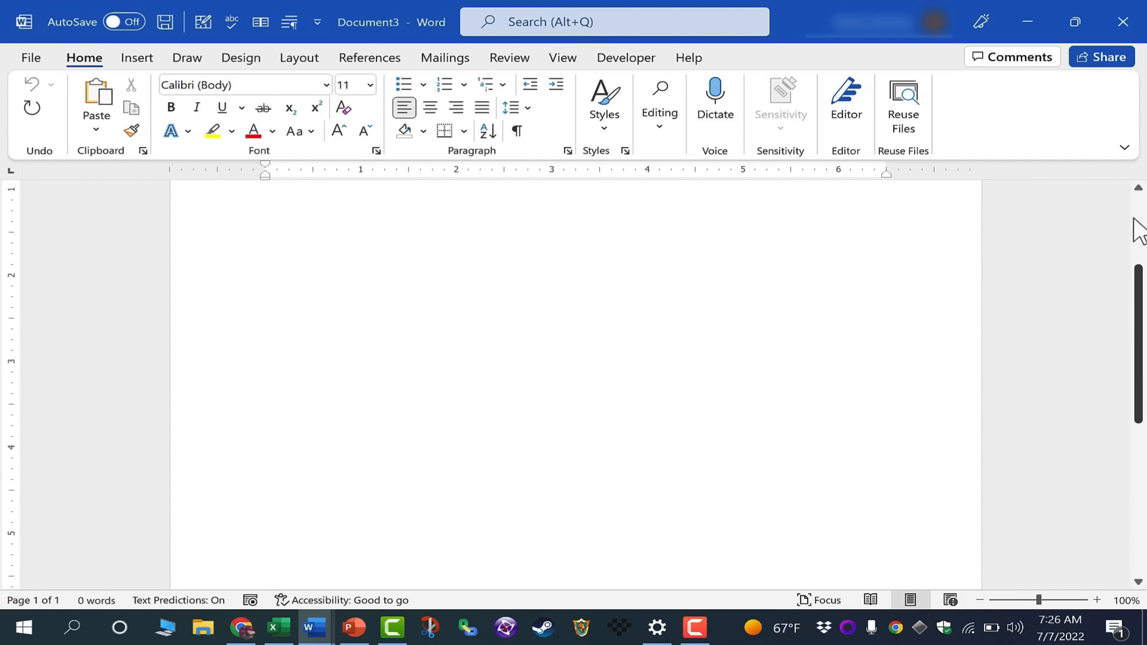
pyautogui.scroll(3, 1137, 232)
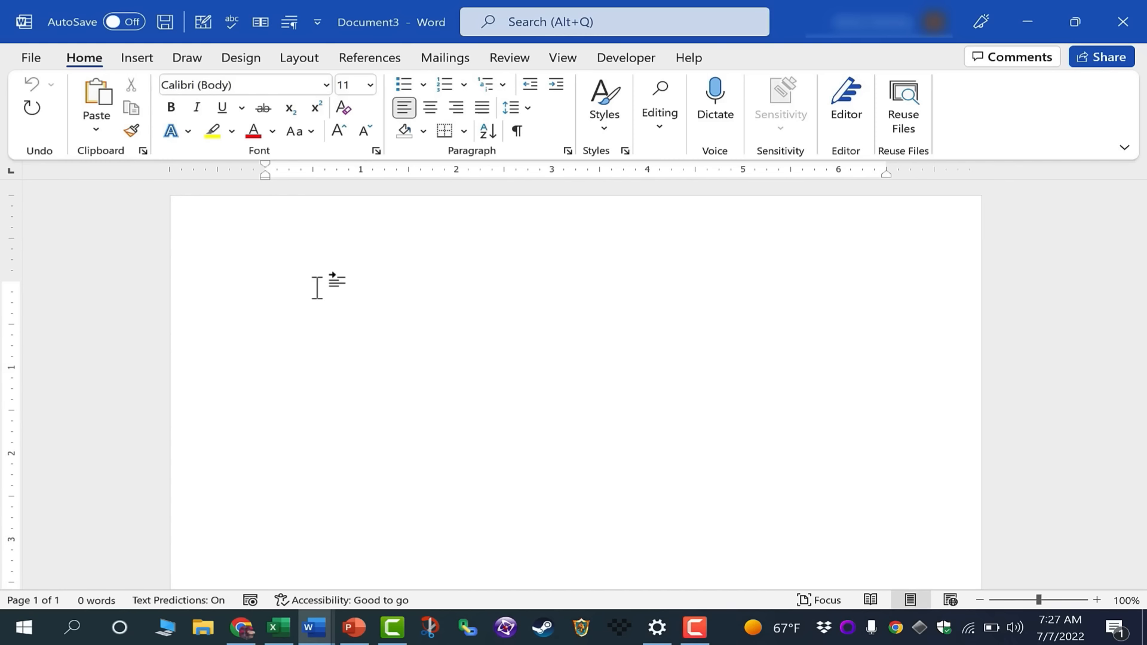
pyautogui.write('Hello! Welc')
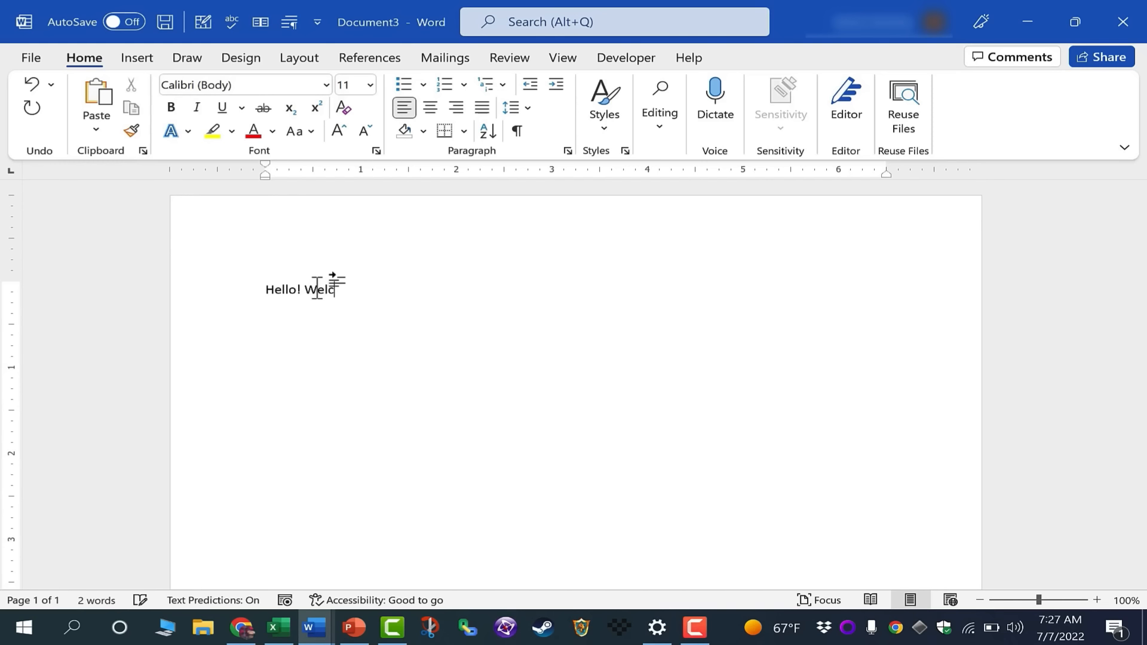
pyautogui.write('ome to my amazing Word document.')
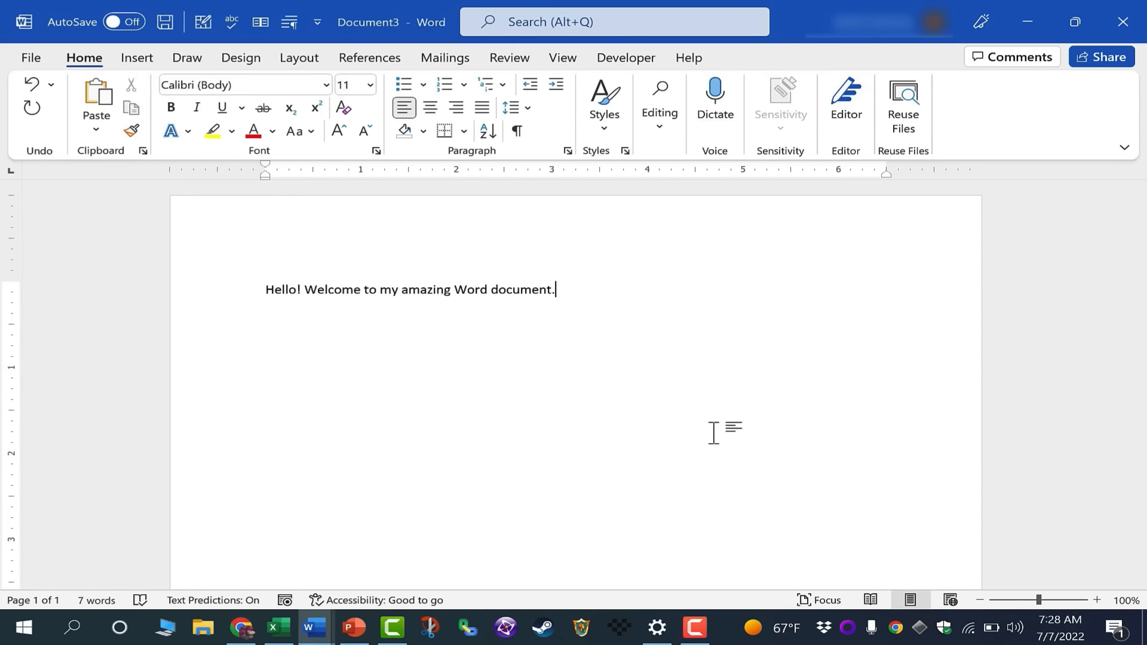
# Add random filler text after the sentence, leave blank paragraphs below it, and enter another line of filler text.
pyautogui.write('aslkj flkasdlkfjlaksd flkajsl;dlkasd flkas djlfk aslkdfjlkasd jfklasdjflkj as')
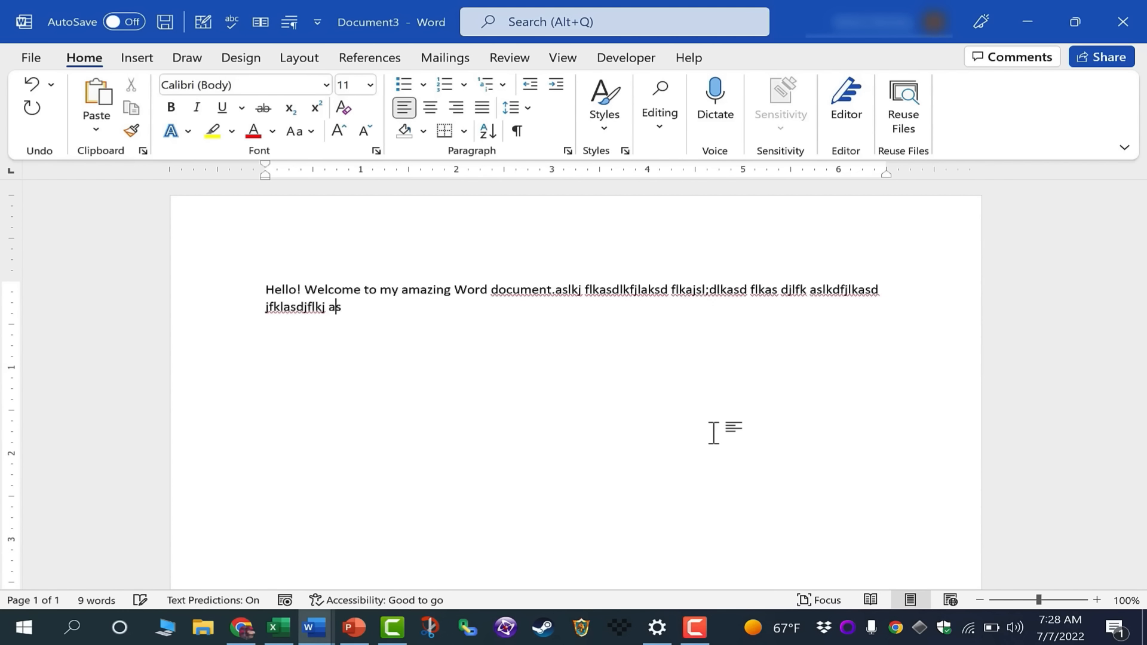
pyautogui.write('l;kdflkasdlkfjsadlkj')
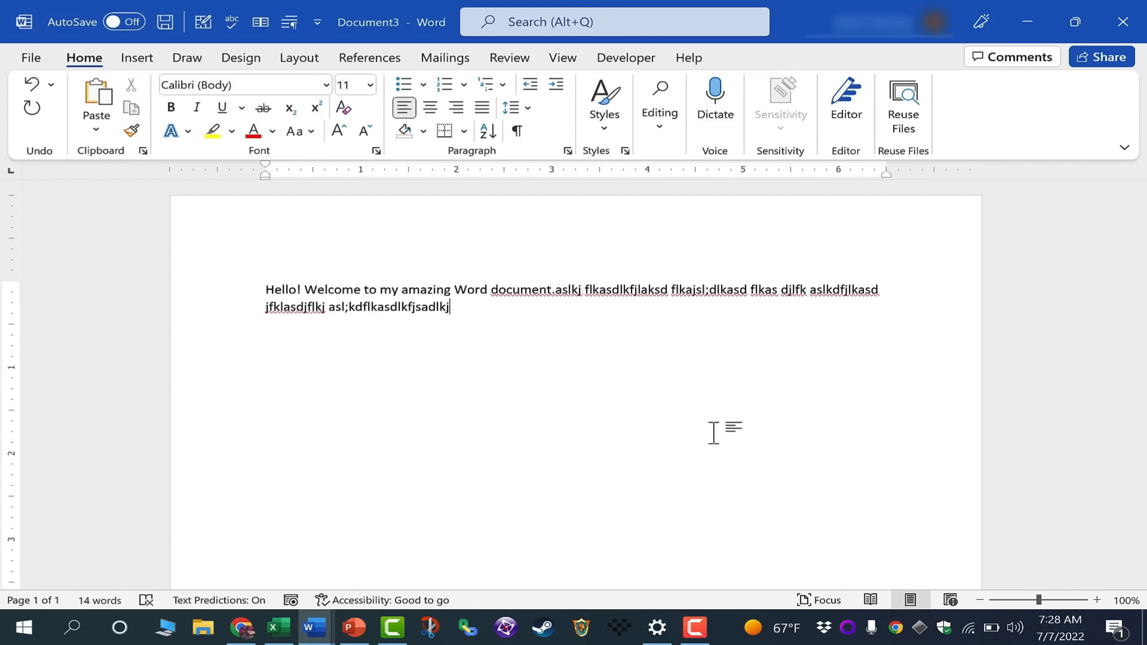
pyautogui.press('Return')
pyautogui.press('Return')
pyautogui.press('Return')
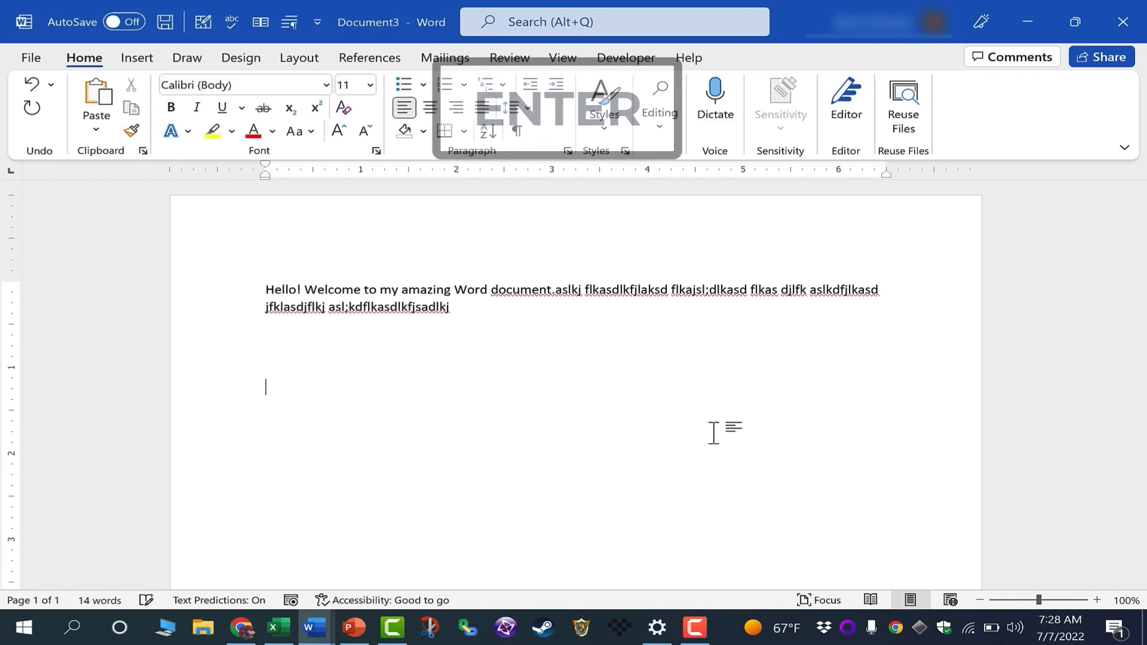
pyautogui.write('jslkdjfkasdklfkalsdfllkasjdlfjasdfjkl')
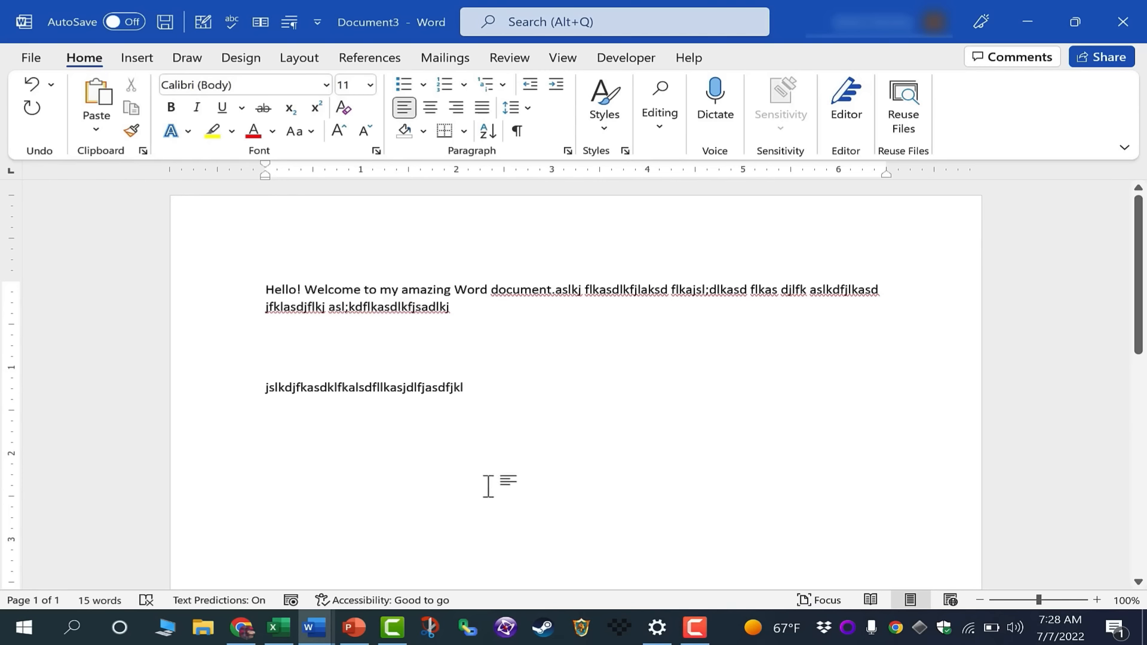
pyautogui.scroll(-1, 454, 484)
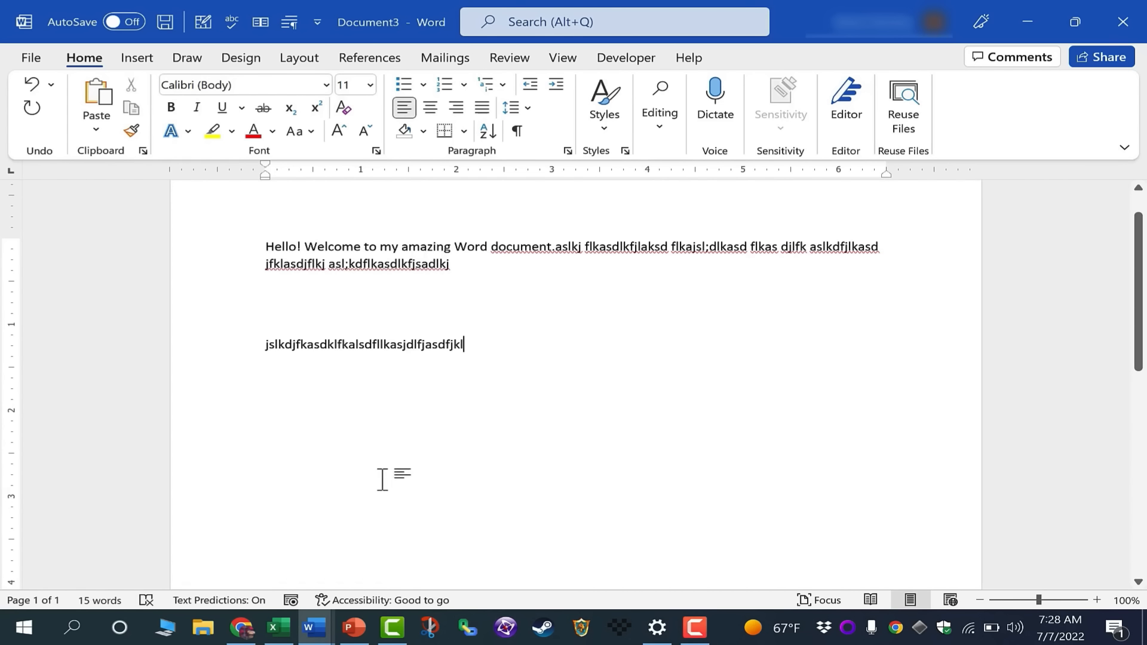
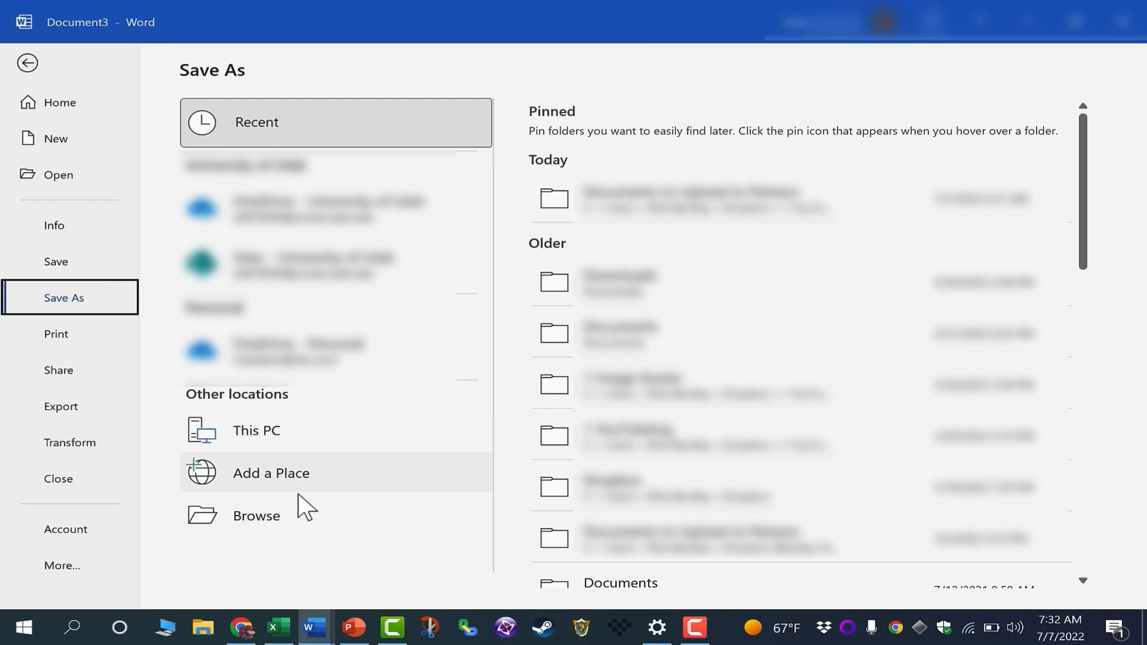
# Save the document as "Hello There" in the Documents folder on this PC and save its latest changes.
pyautogui.click(267, 508)
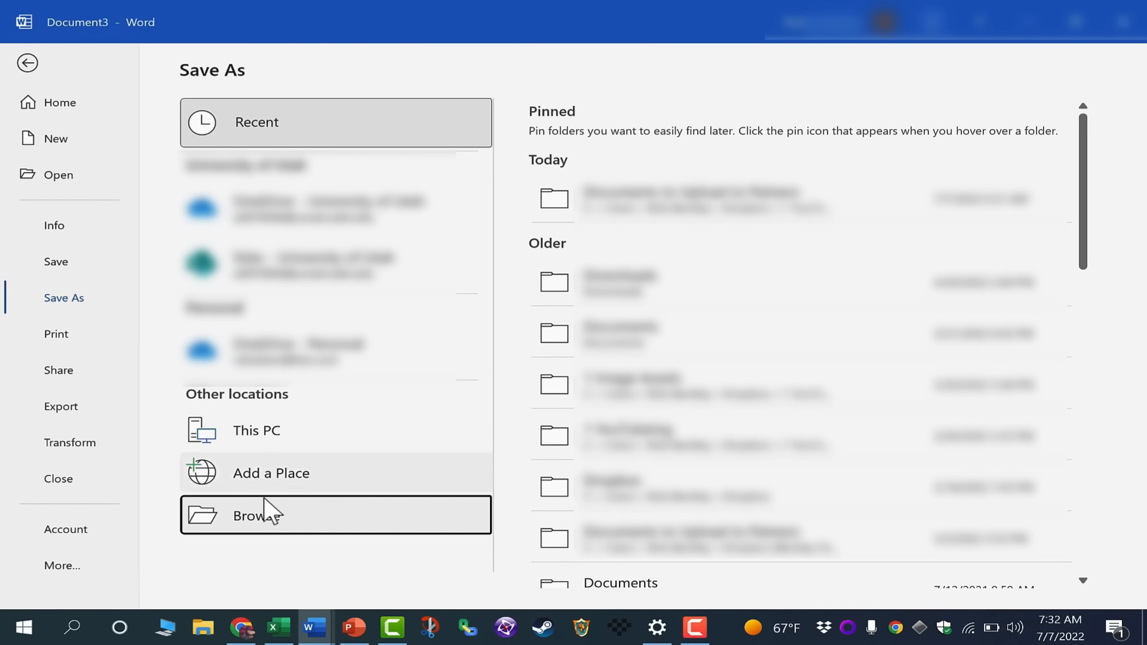
pyautogui.click(260, 515)
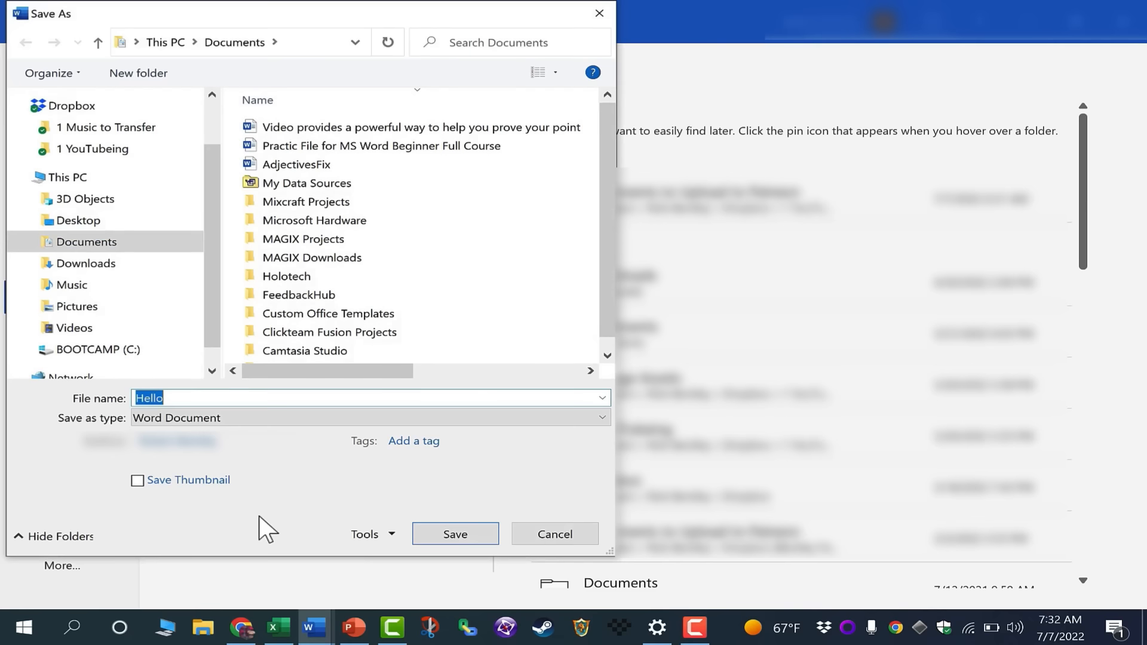
pyautogui.click(91, 246)
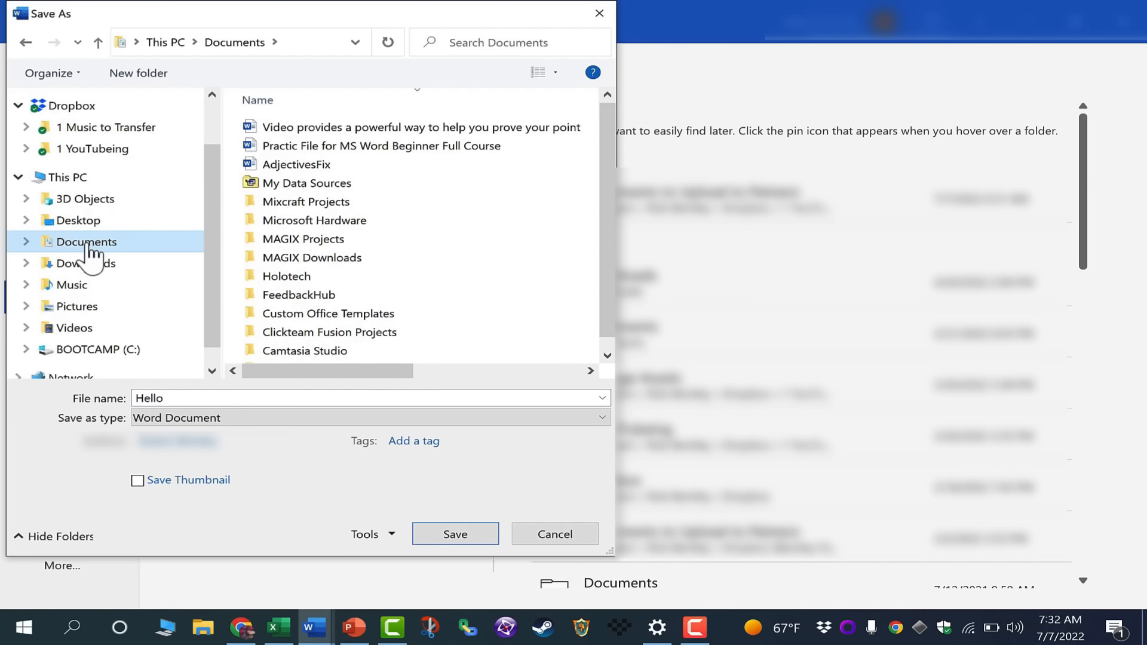
pyautogui.click(174, 399)
pyautogui.click(174, 399)
pyautogui.write('There')
pyautogui.click(465, 536)
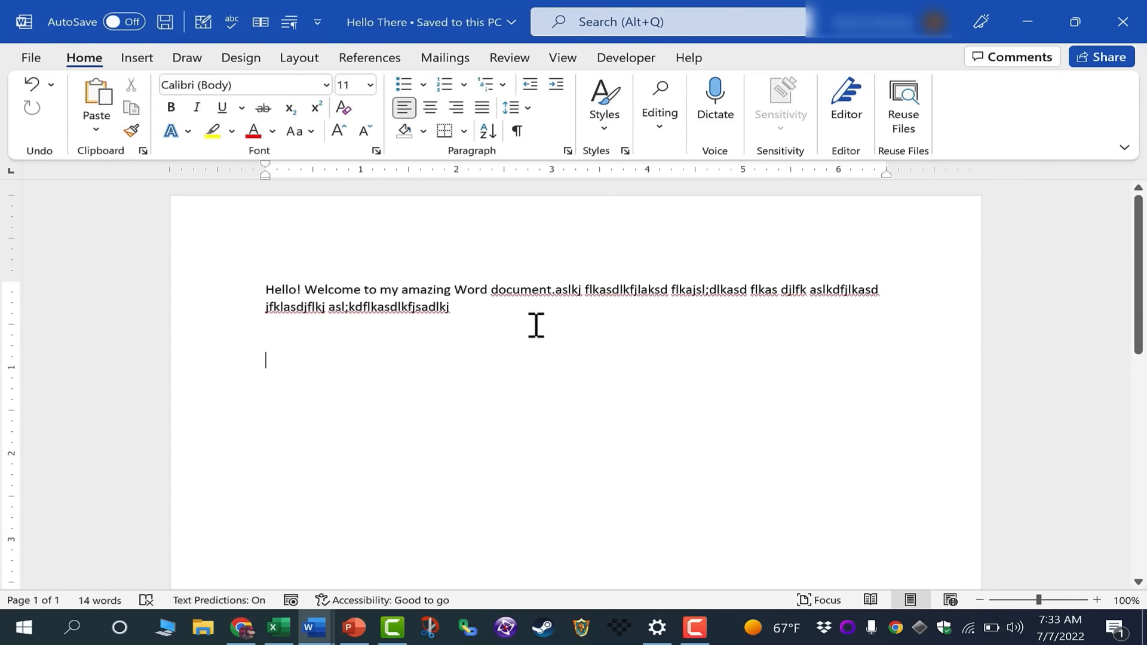
pyautogui.click(34, 57)
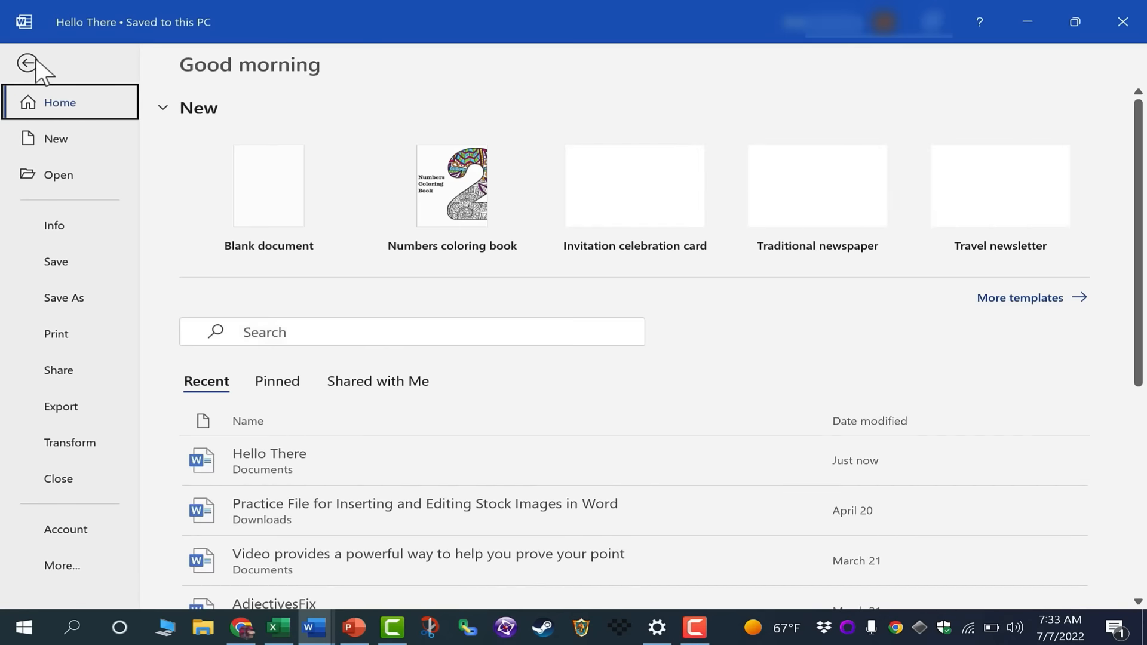
pyautogui.click(55, 262)
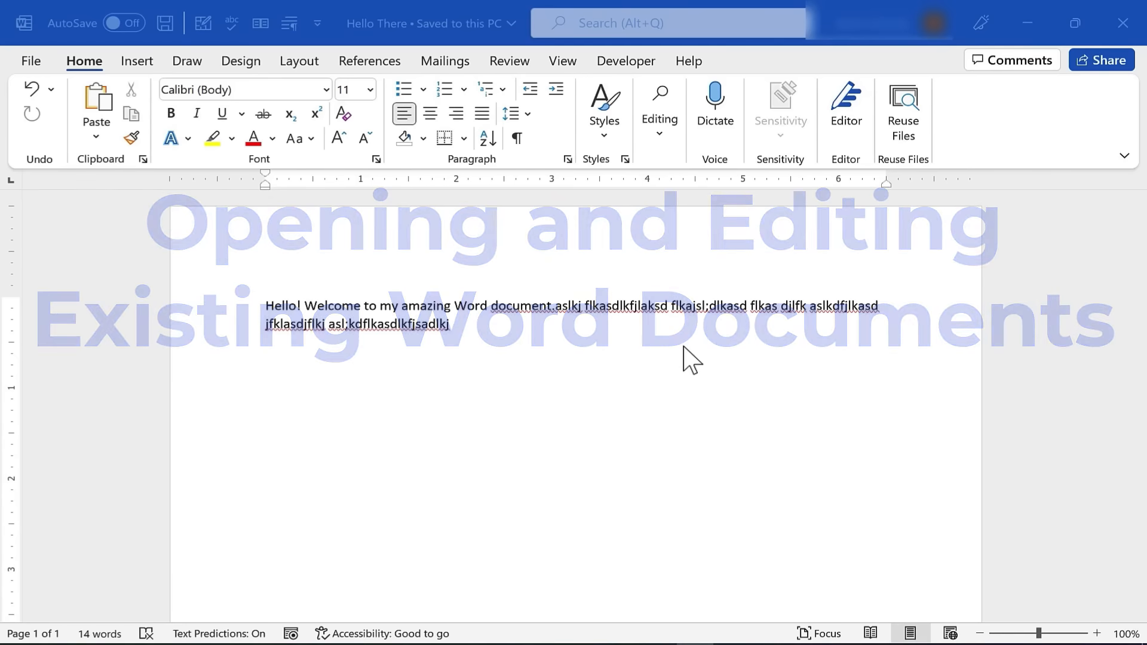
# Open the existing document "Practic File for MS Word Beginner Full Course" from the Documents folder.
pyautogui.click(29, 61)
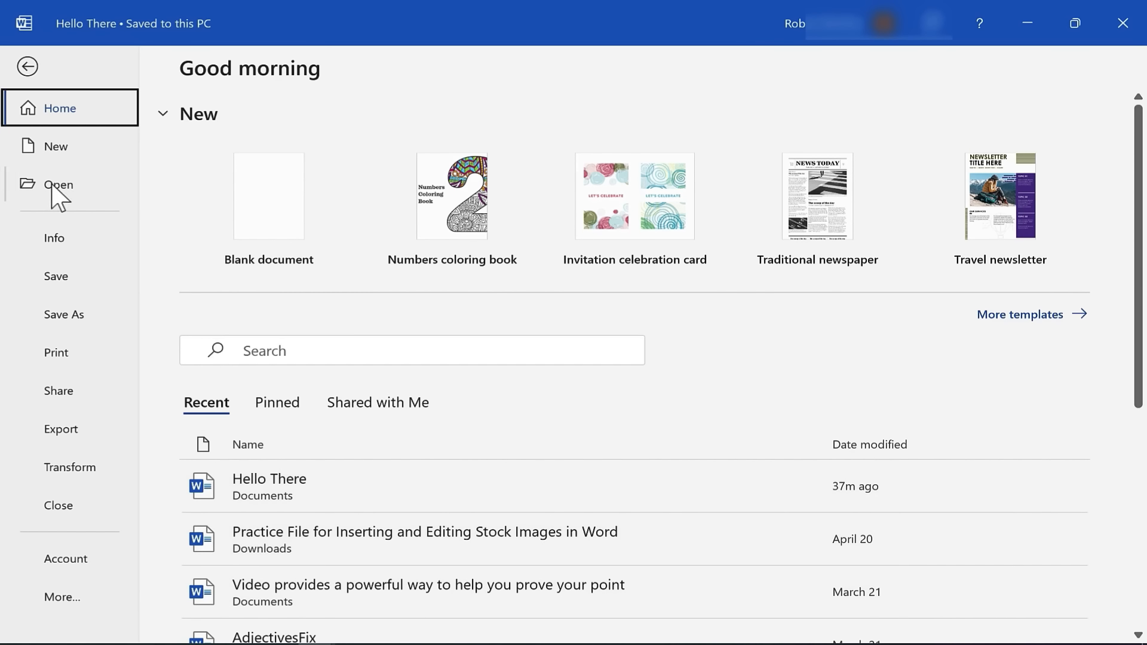
pyautogui.click(51, 184)
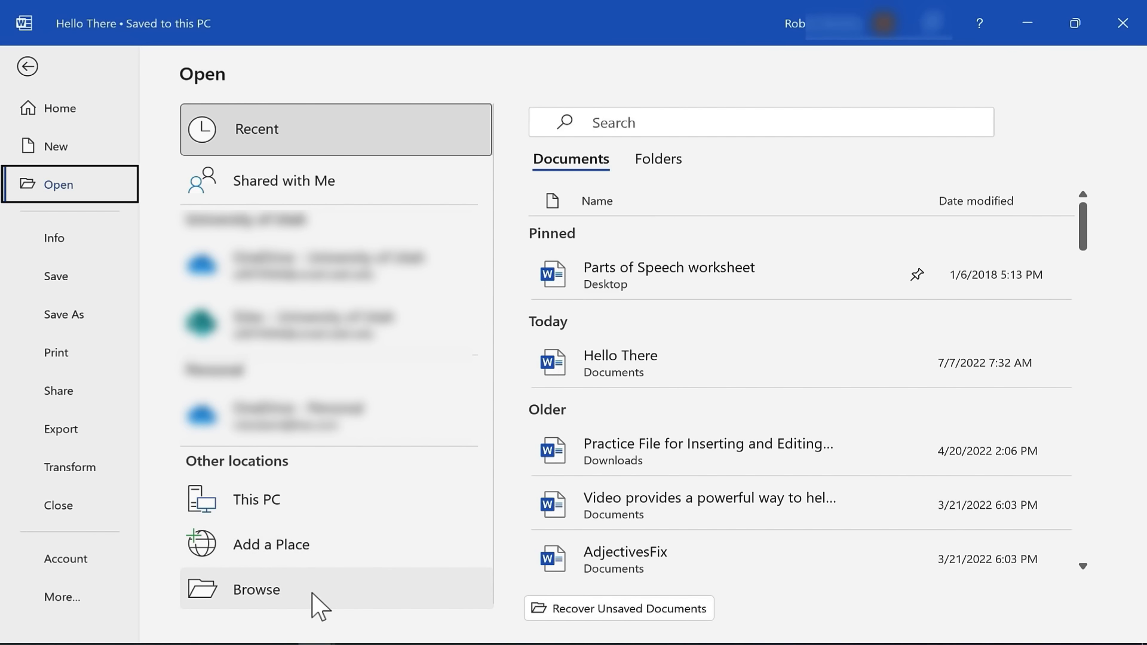
pyautogui.click(262, 591)
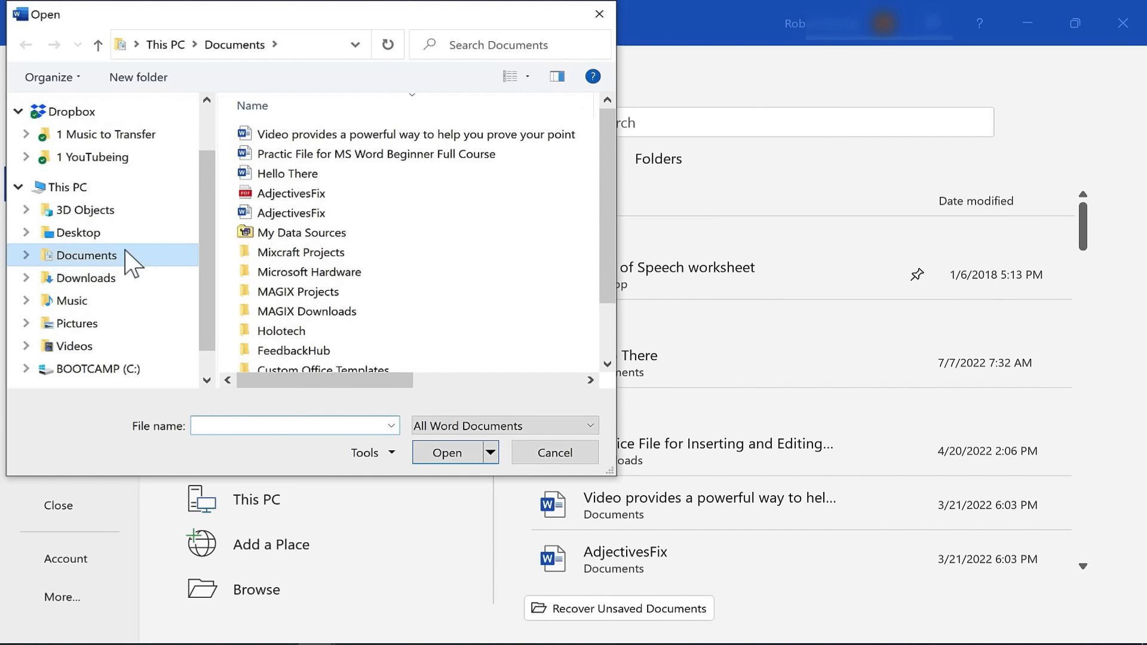
pyautogui.click(106, 258)
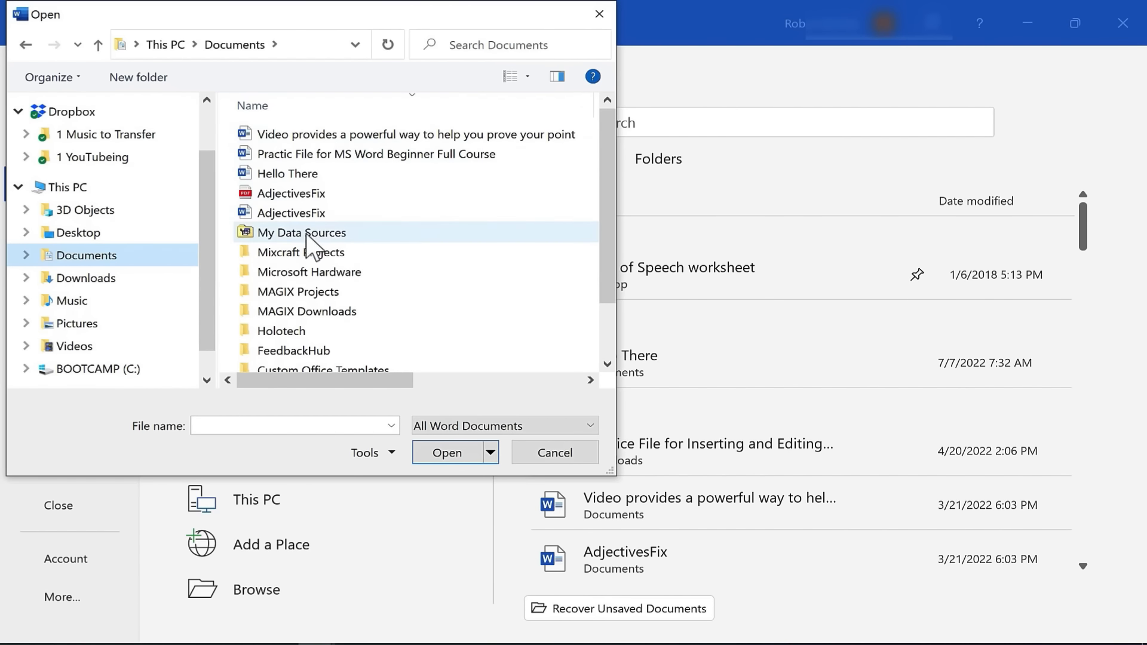
pyautogui.doubleClick(291, 151)
# Delete "too" and both surrounding commas from the page 1 sentence "Reading is easier, too, in the new Reading view.".
pyautogui.scroll(-5, 1099, 371)
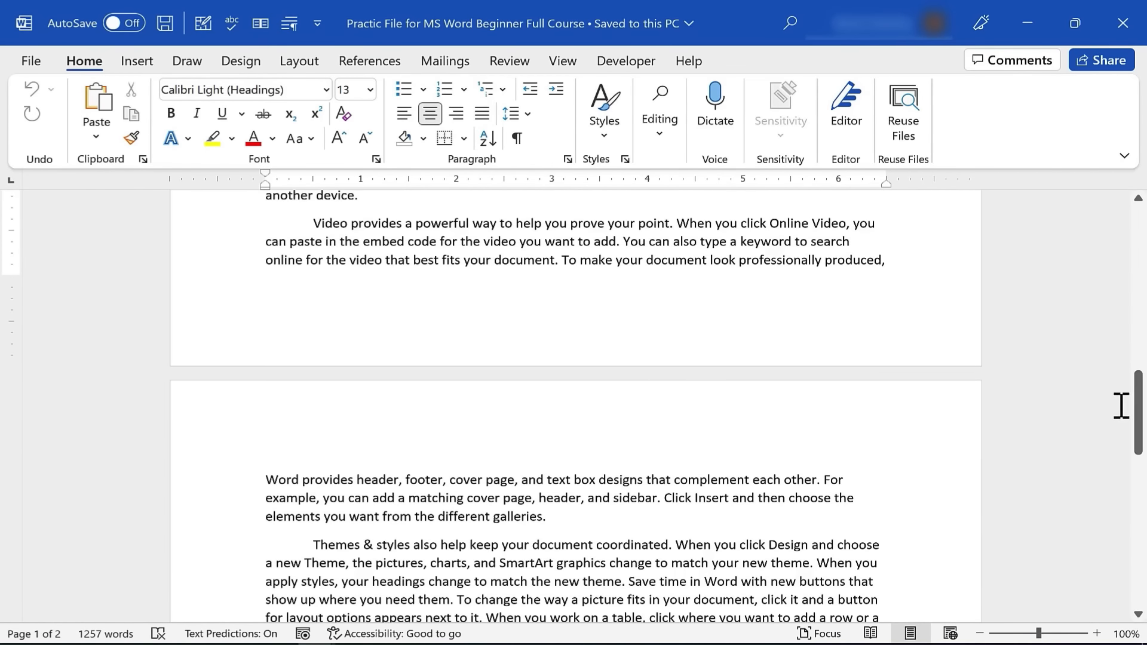
pyautogui.moveTo(1135, 409); pyautogui.dragTo(1137, 275)
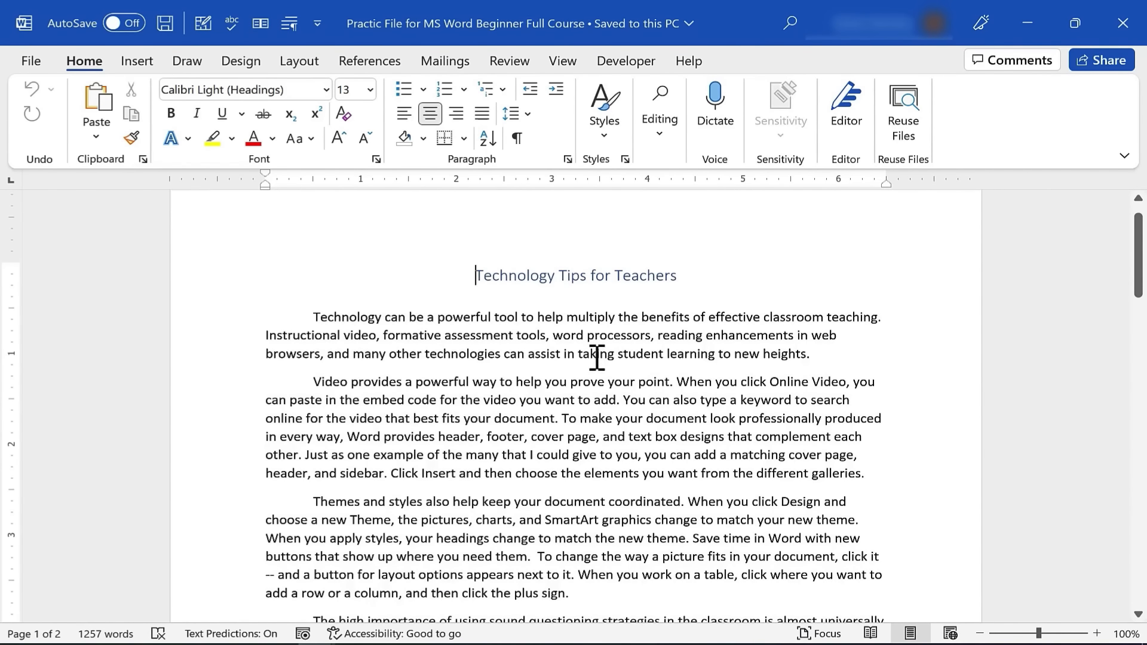
pyautogui.scroll(-10, 596, 356)
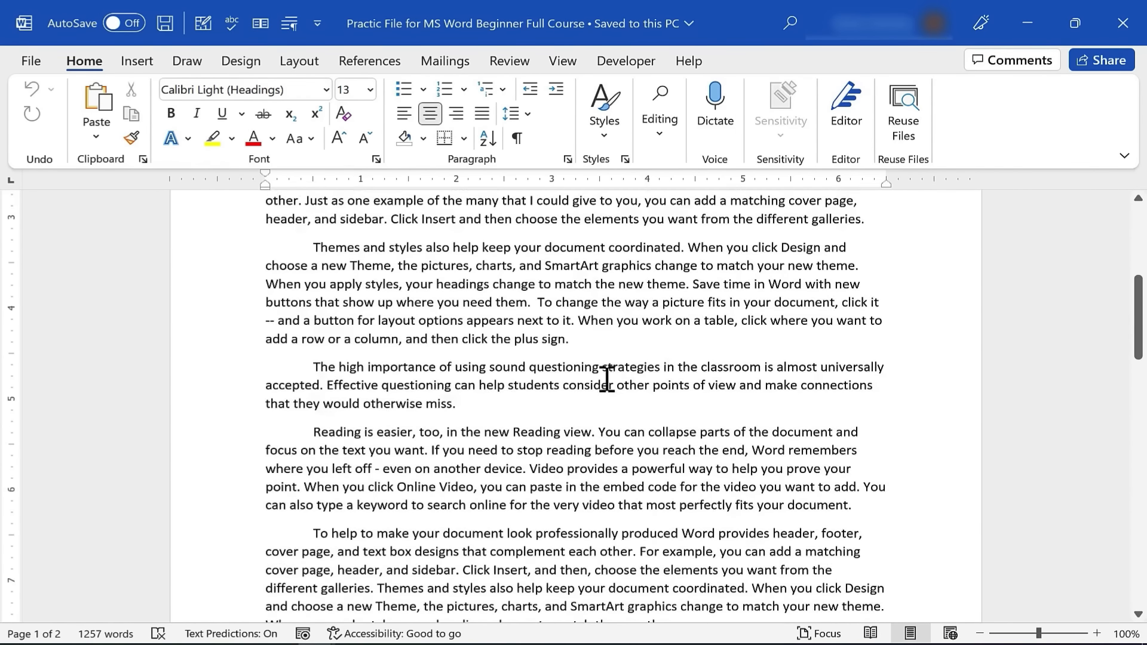
pyautogui.scroll(-3, 606, 379)
pyautogui.scroll(6, 607, 380)
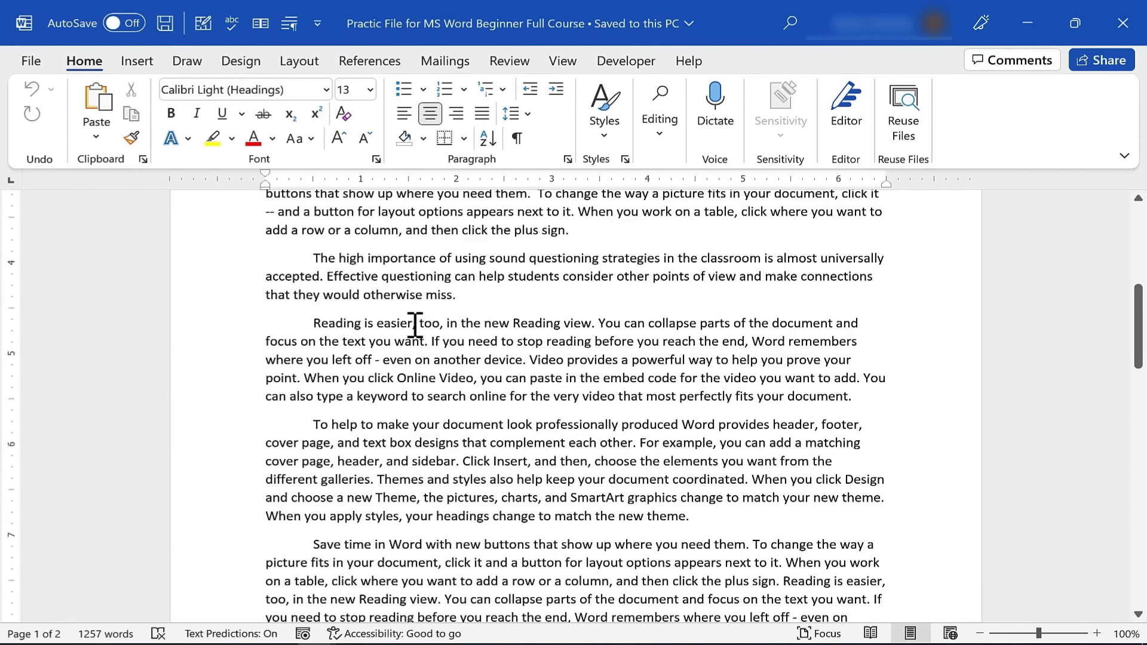
pyautogui.click(415, 324)
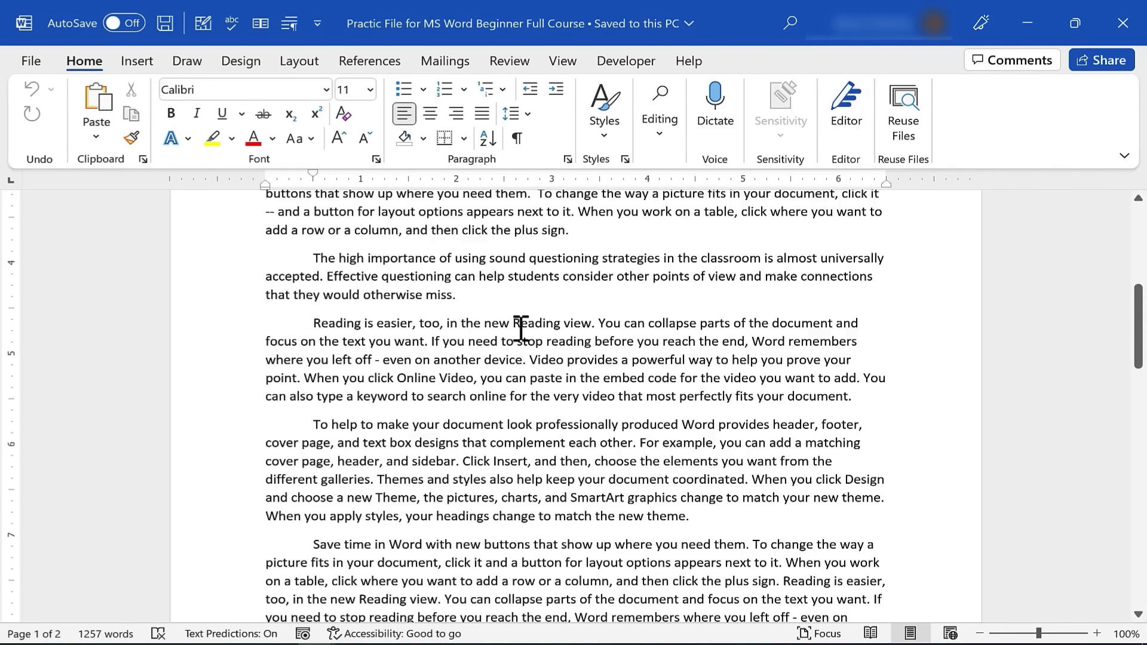
pyautogui.press('Delete')
pyautogui.press('Delete')
pyautogui.press('Delete')
pyautogui.press('Delete')
pyautogui.press('Delete')
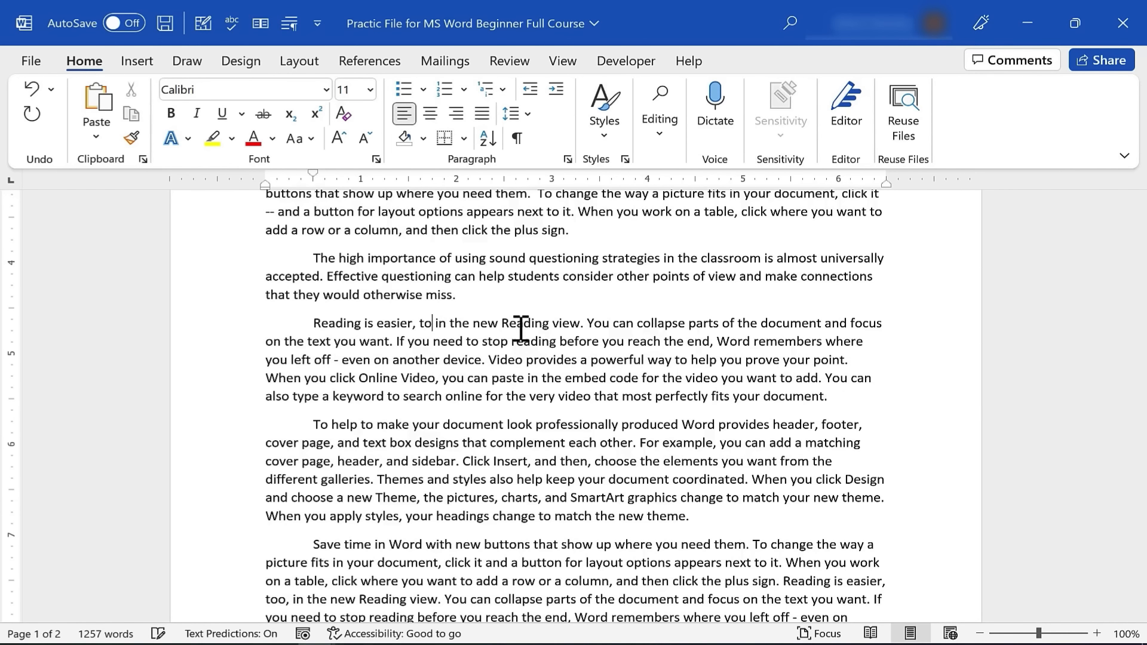
pyautogui.press('Delete')
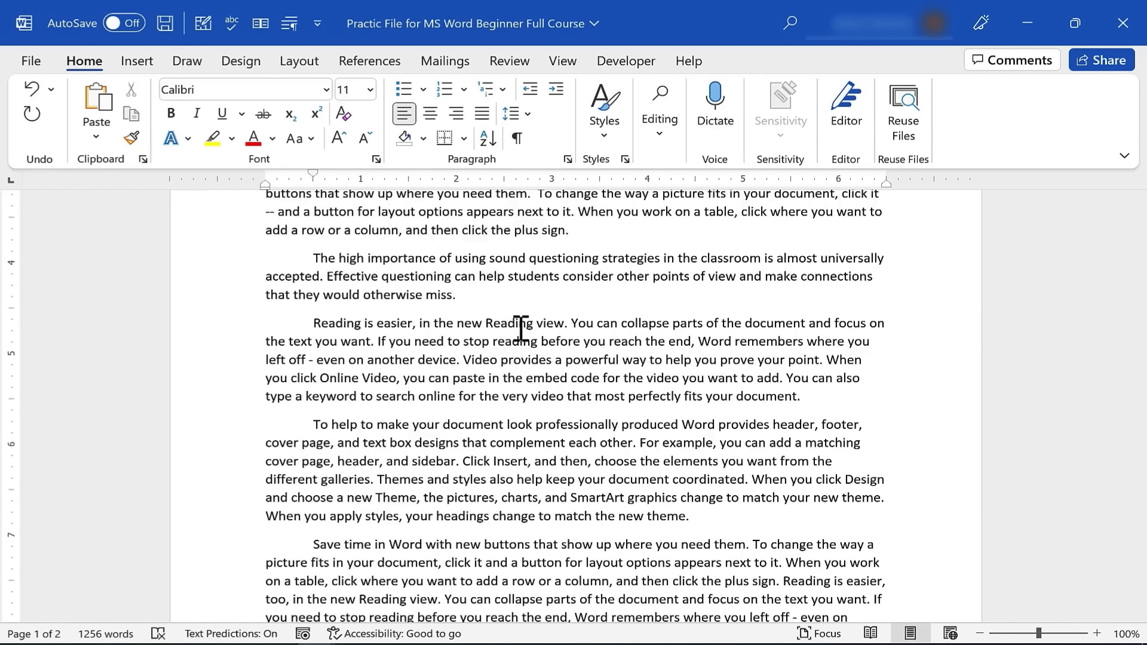
pyautogui.press('BackSpace')
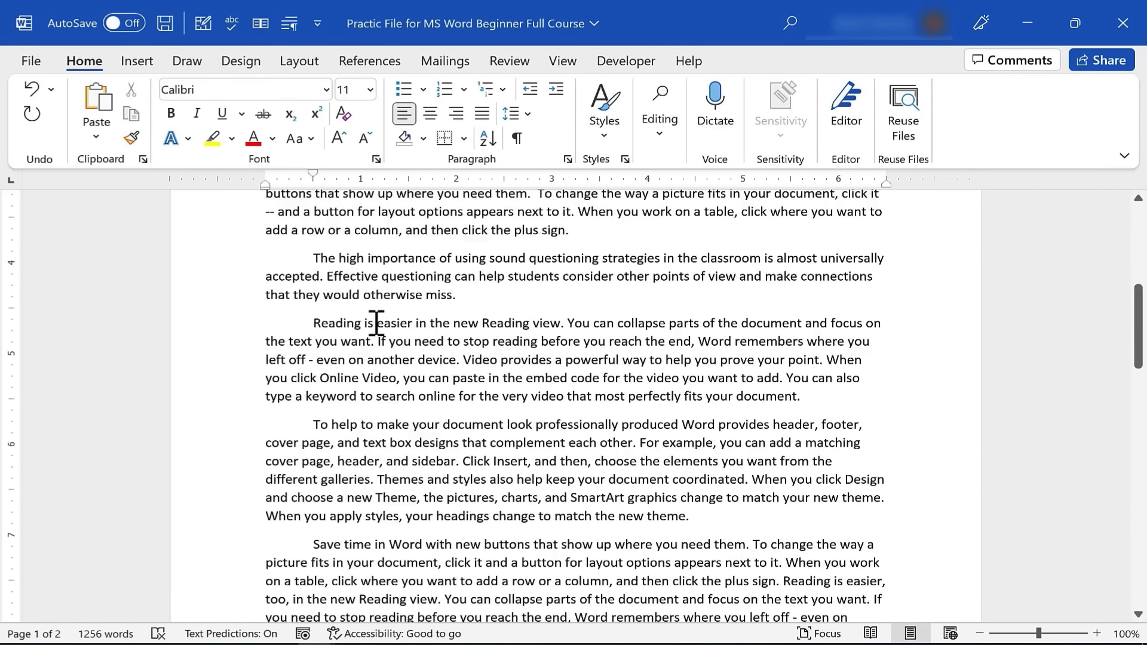
# Insert the word "much" before "easier" in the page 1 paragraph that starts with "Reading is".
pyautogui.click(376, 323)
pyautogui.write('much')
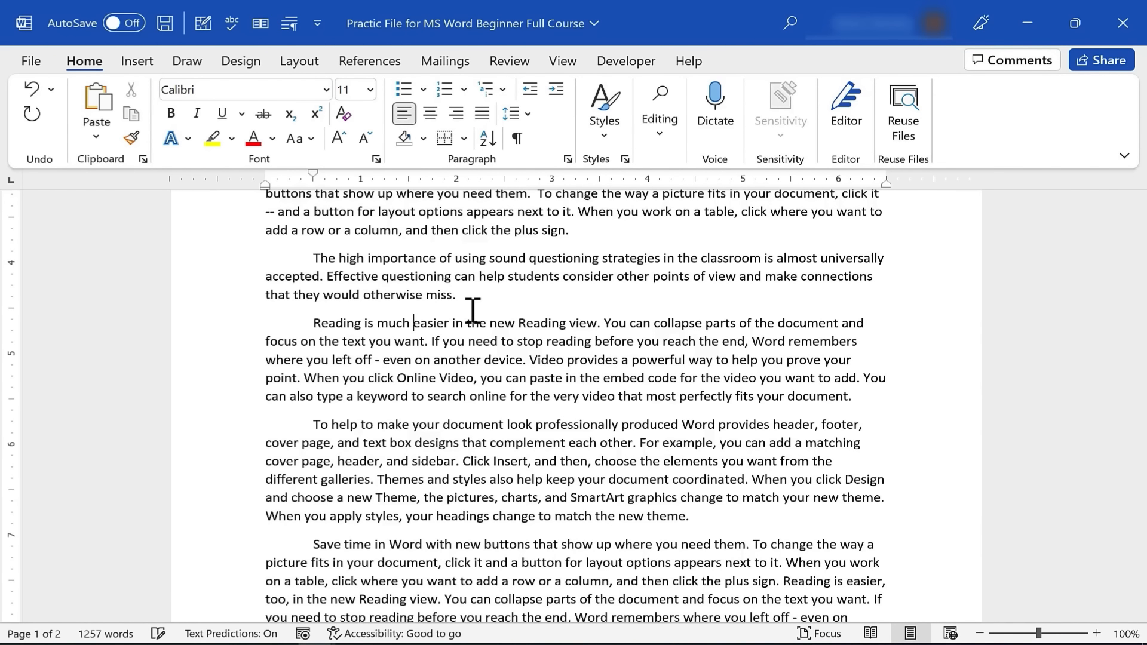
pyautogui.scroll(2, 472, 310)
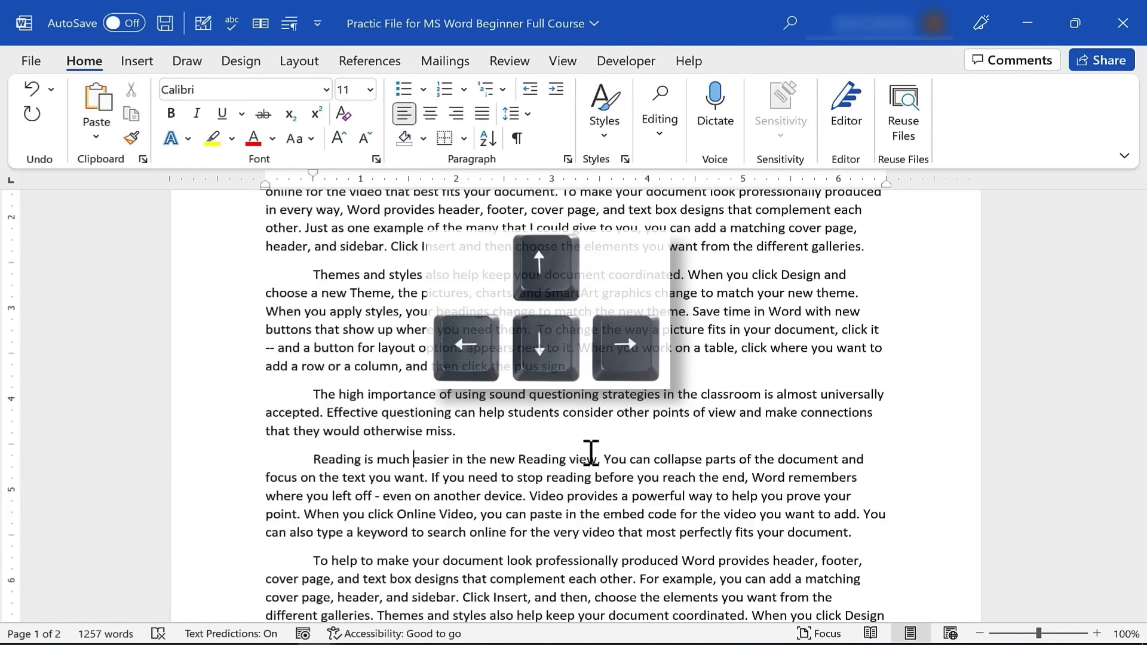
# Practise moving through the document, including jumping to its beginning and on to the second page.
pyautogui.press('Down')
pyautogui.press('Down')
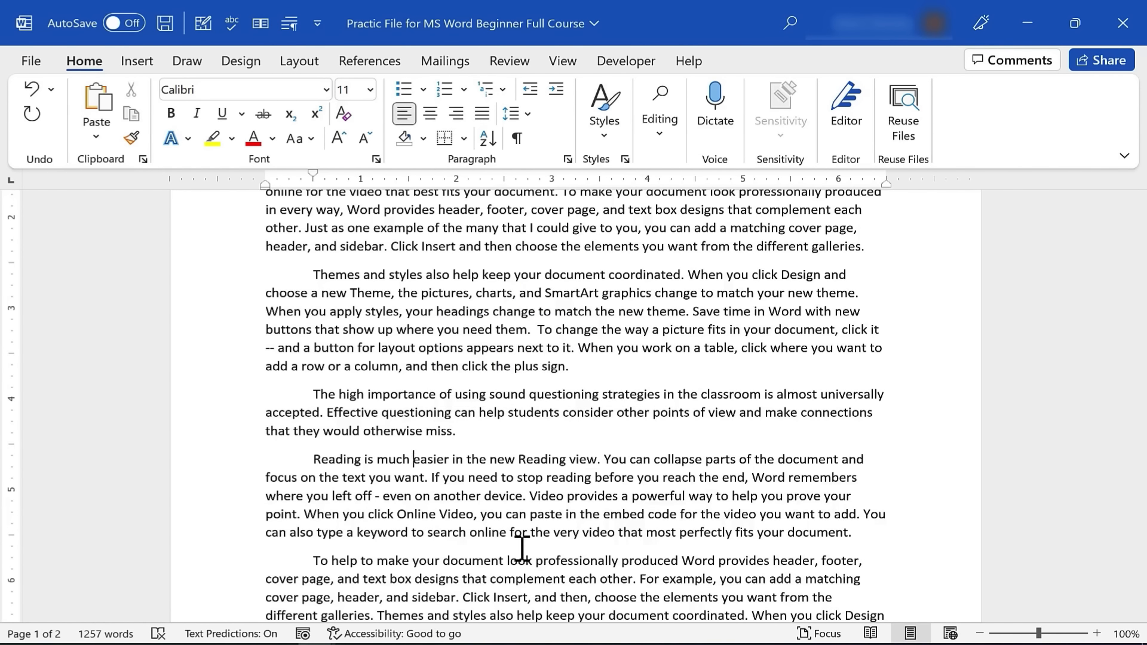
pyautogui.press('pageup')
pyautogui.press('pagedown')
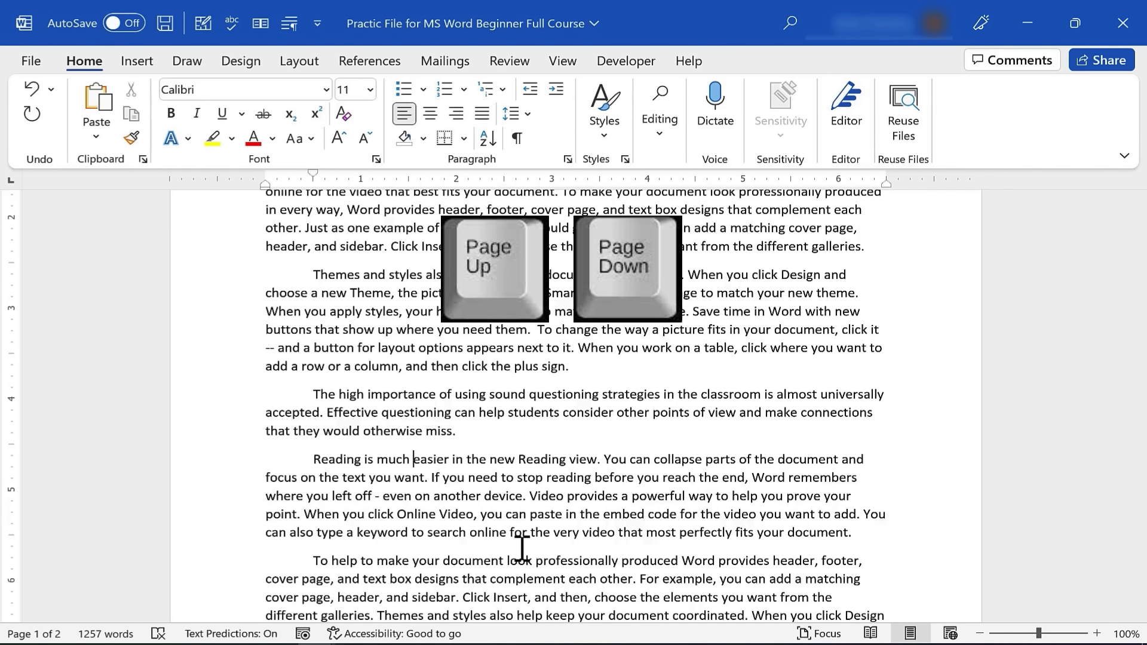
pyautogui.scroll(-3, 523, 545)
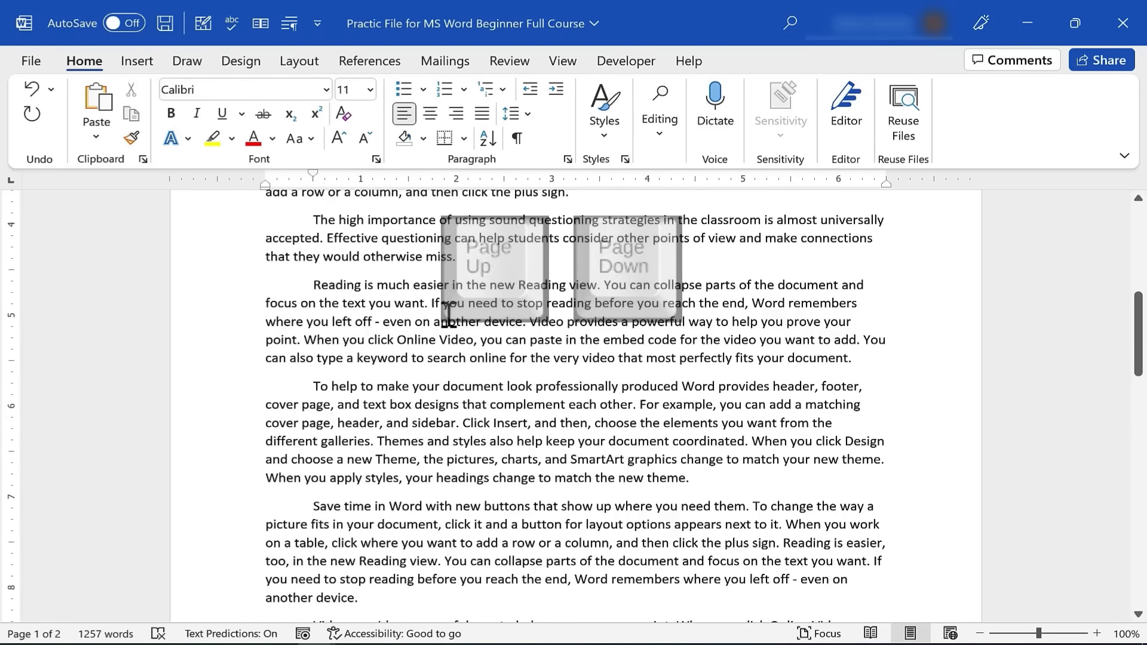
pyautogui.hotkey('ctrl', 'Home')
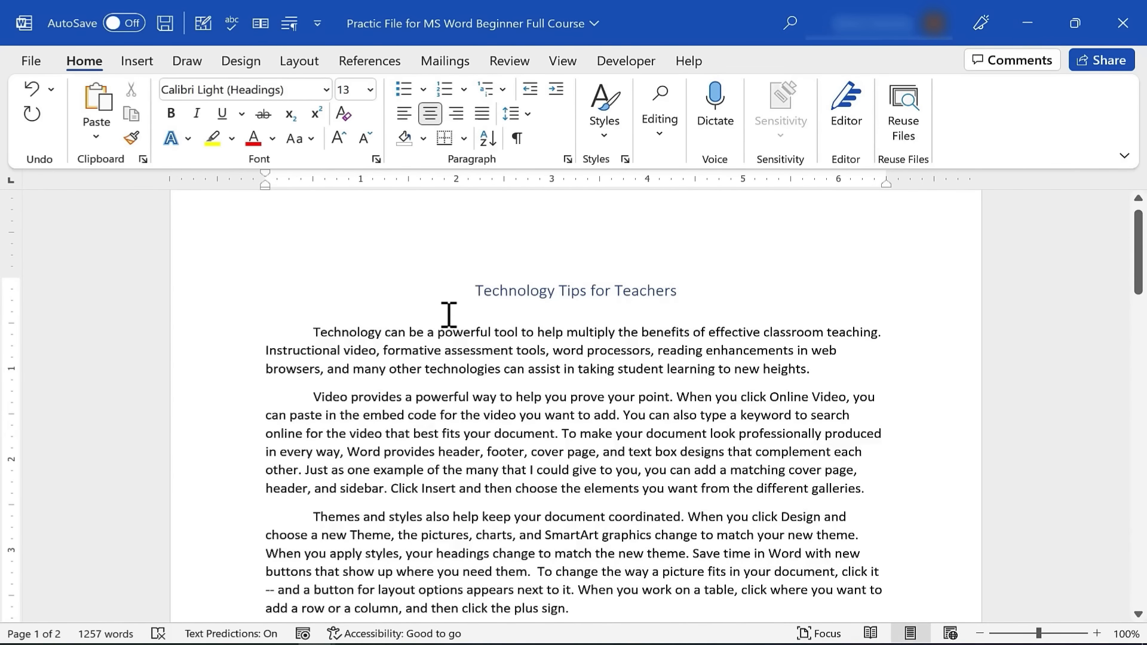
pyautogui.hotkey('ctrl', 'pagedown')
# Insert the stray letters "asfda" inside the word "reach" in the "Reading is easier" paragraph on page 2.
pyautogui.click(627, 494)
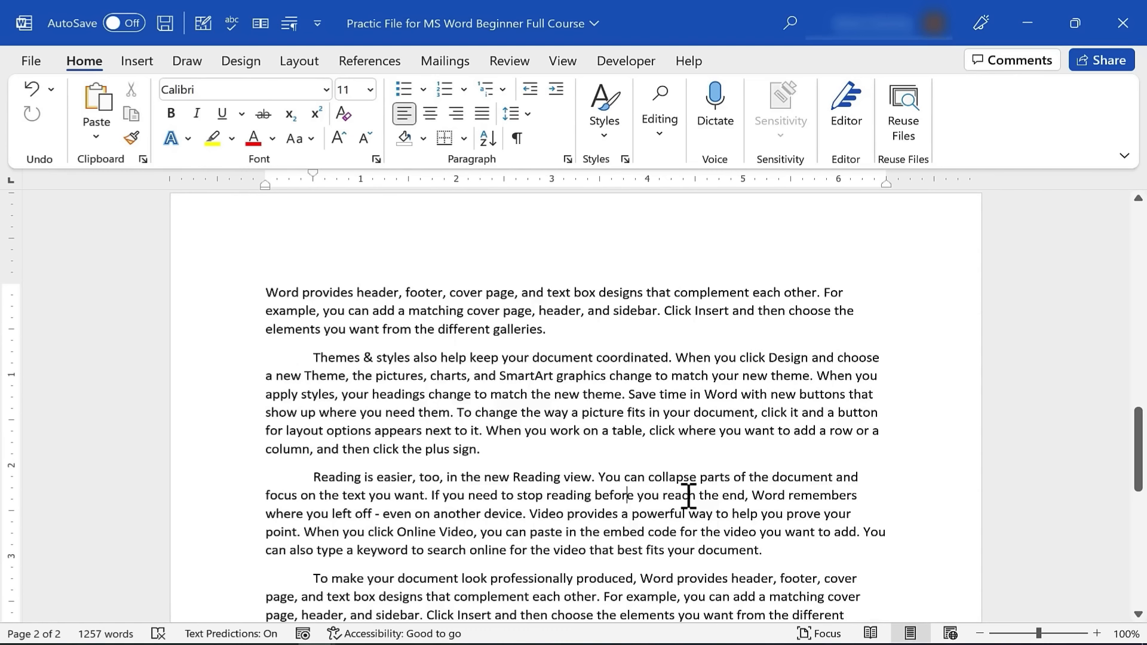
pyautogui.click(687, 496)
pyautogui.write('asfda')
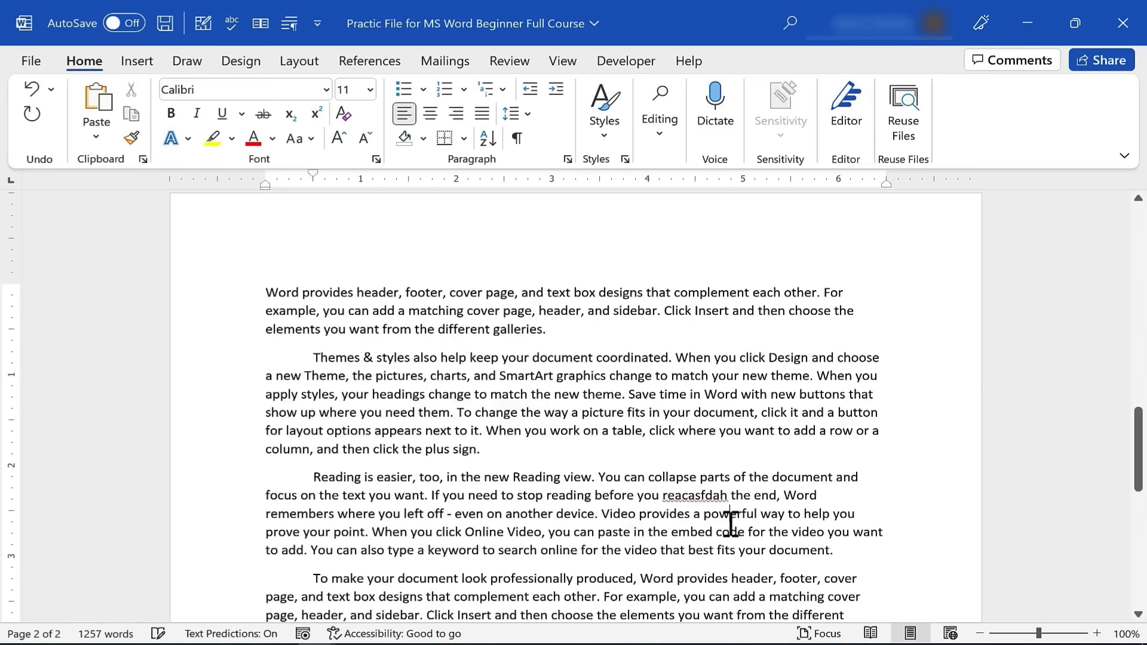
pyautogui.click(730, 521)
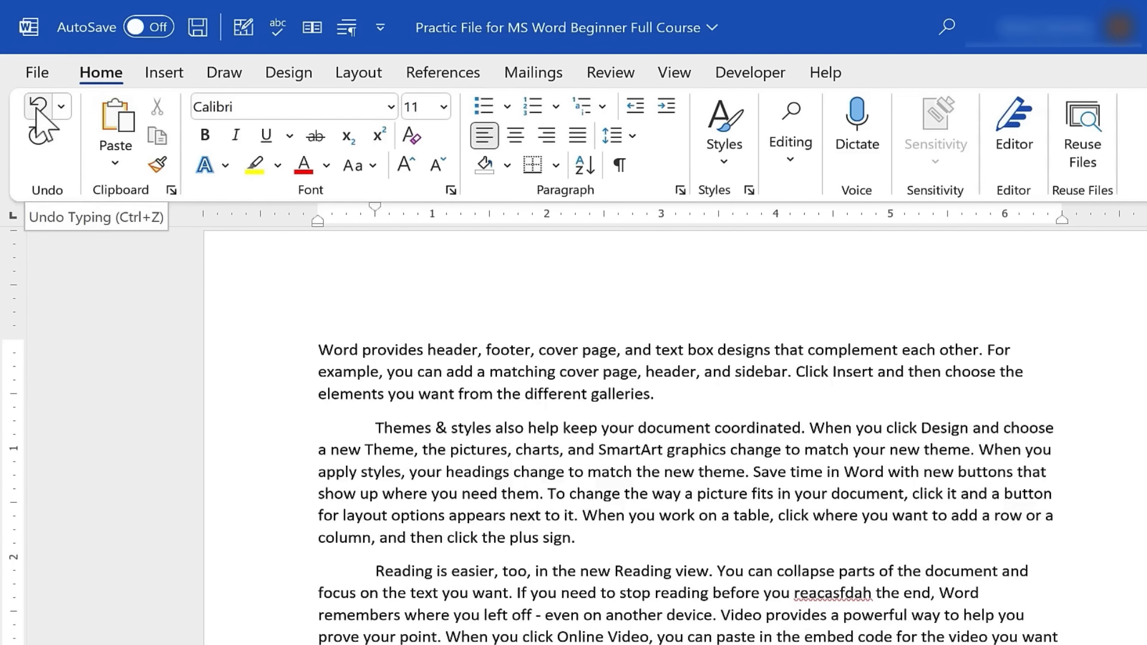
# Undo the stray letters in "reach" on page 2 and the insertion of "much" on page 1.
pyautogui.click(37, 111)
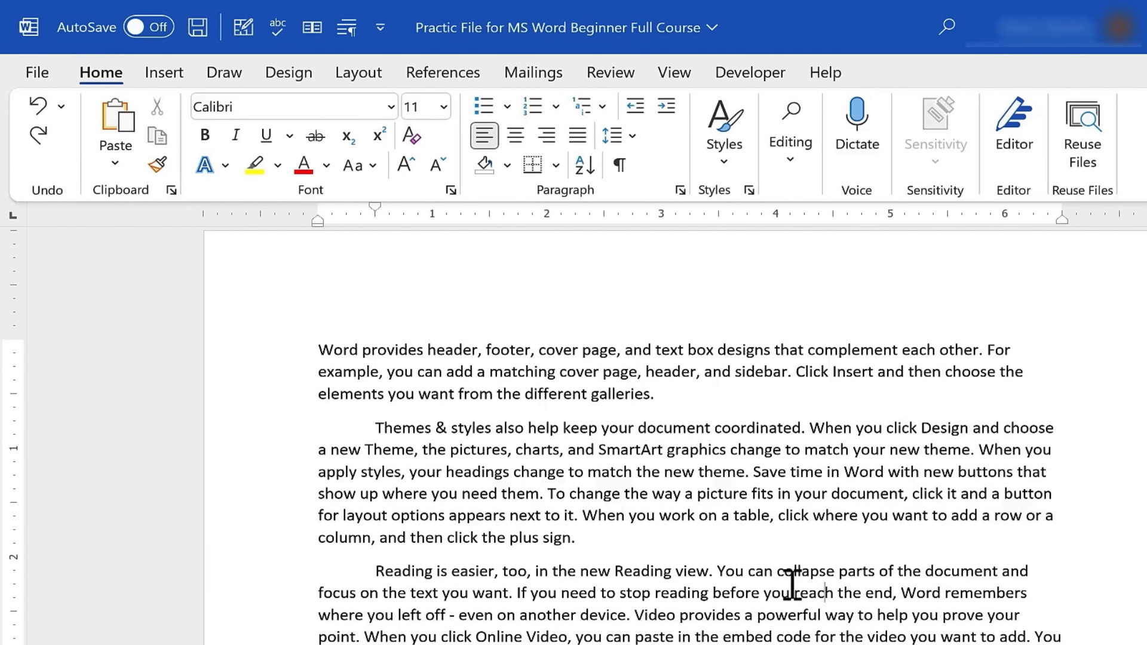
pyautogui.click(43, 108)
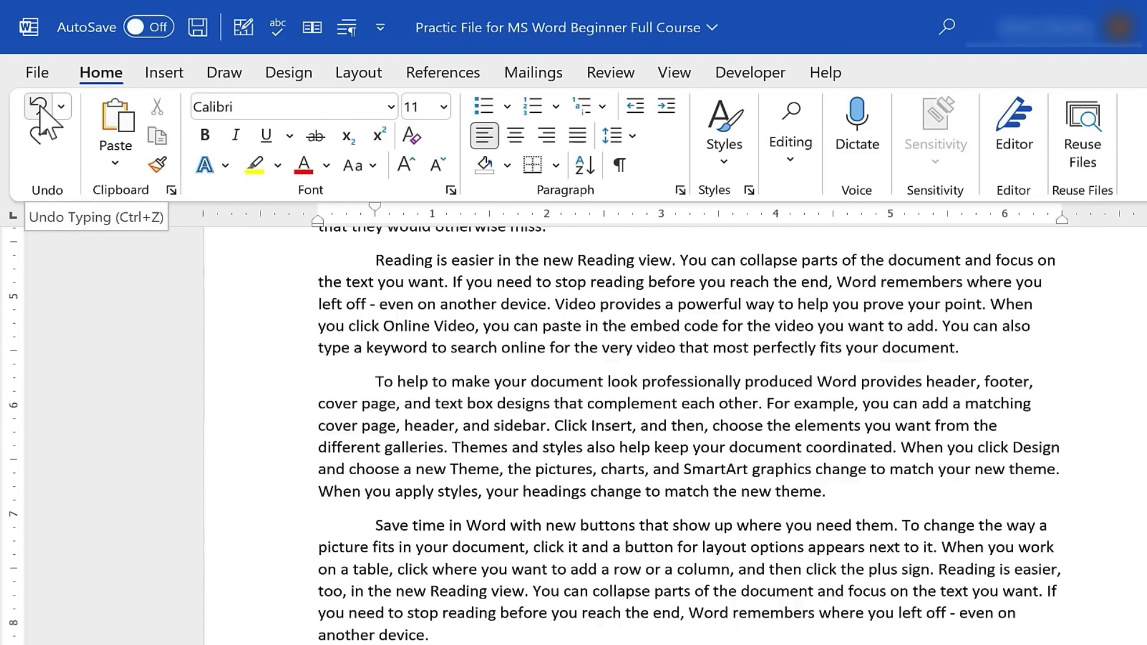
# Redo the insertion of "much" before "easier" in the "Reading is" paragraph, then undo and redo that same edit.
pyautogui.click(40, 138)
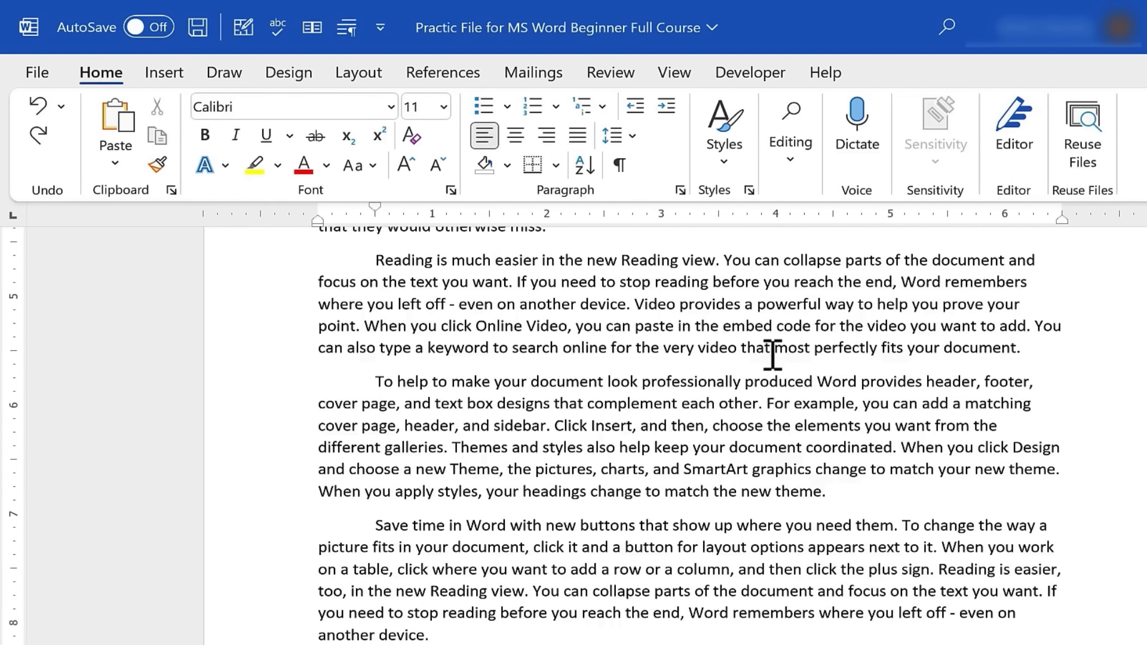
pyautogui.hotkey('ctrl', 'z')
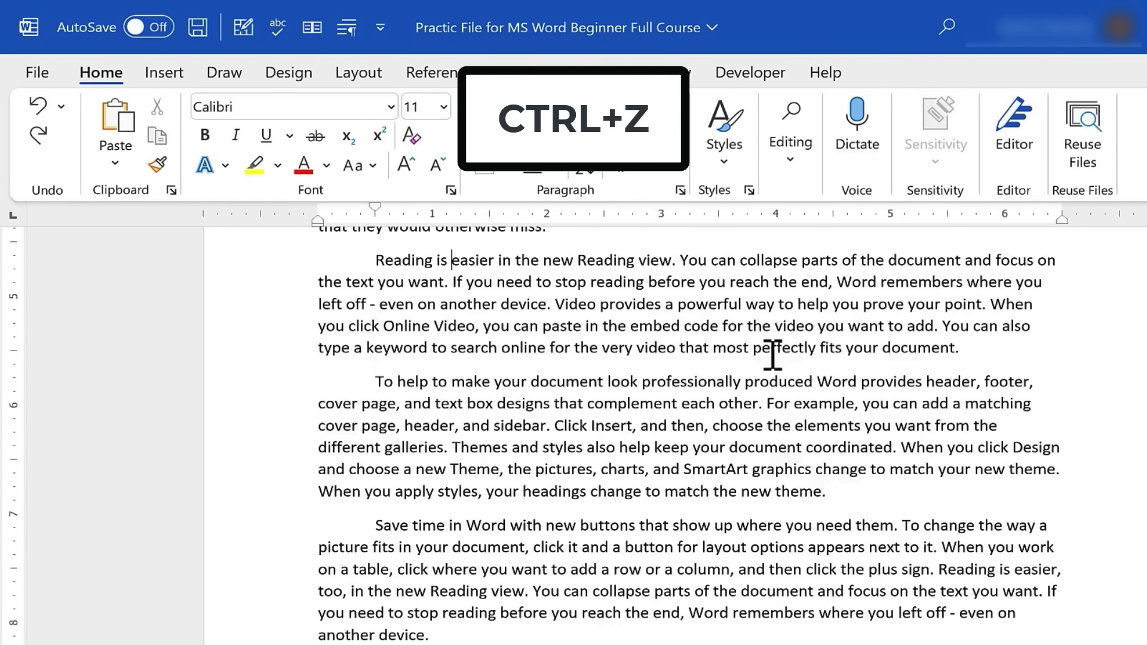
pyautogui.hotkey('ctrl', 'y')
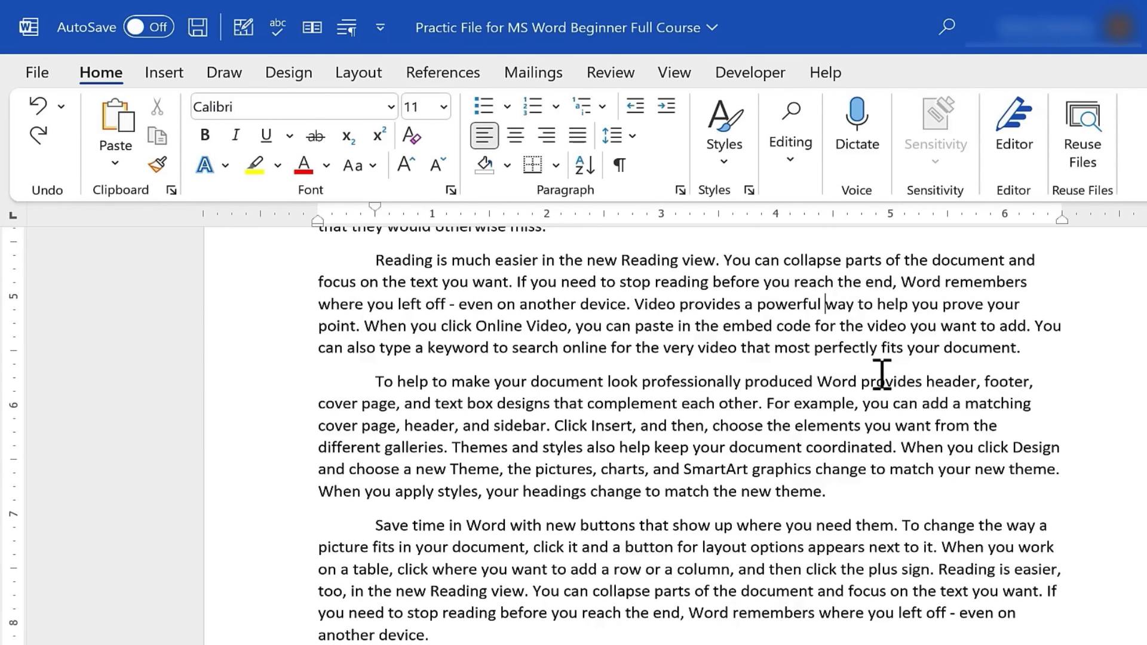
# Practise selecting the word "remembers" in the "Reading is much easier" paragraph and clearing the selection again.
pyautogui.doubleClick(983, 287)
pyautogui.click(978, 347)
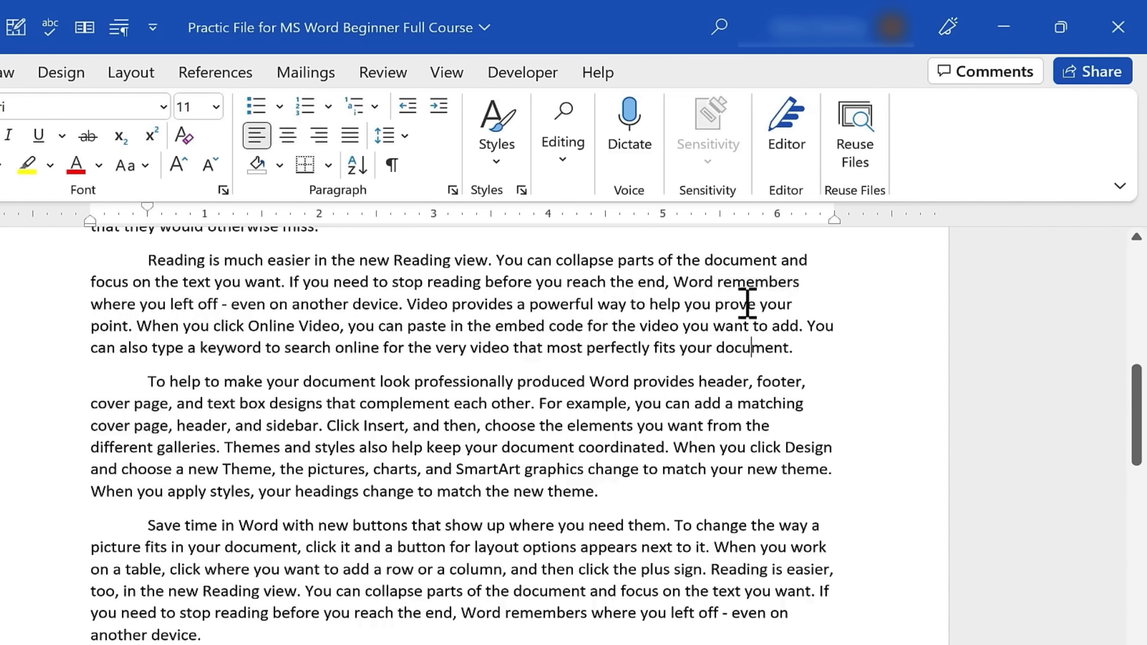
pyautogui.click(730, 304)
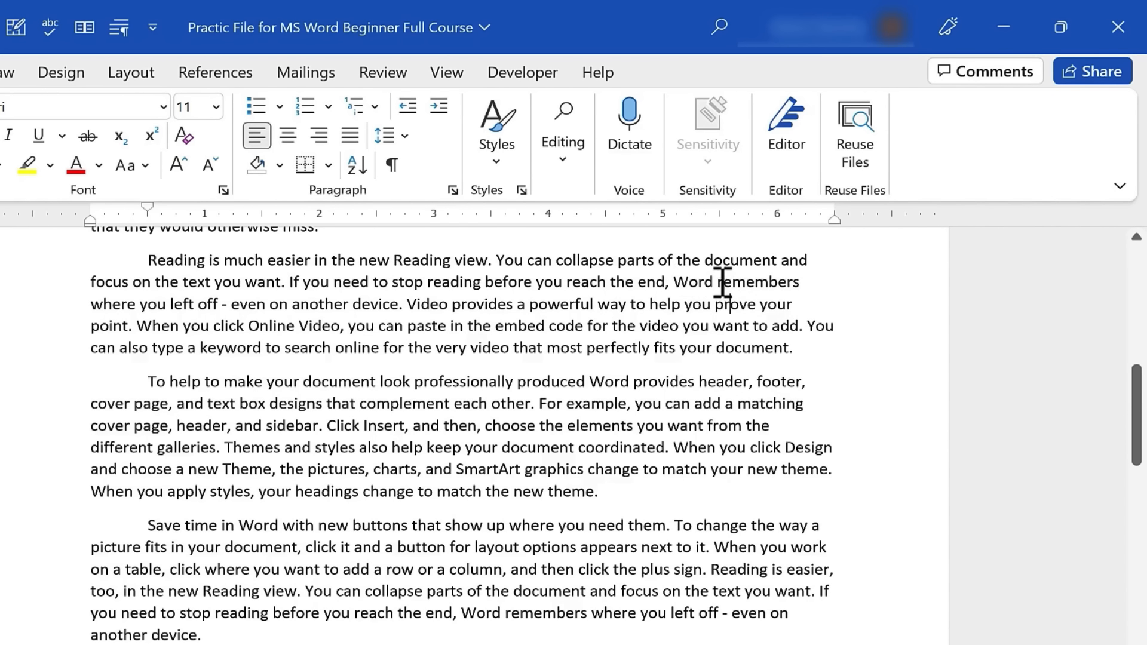
pyautogui.moveTo(723, 282); pyautogui.dragTo(805, 288)
pyautogui.click(765, 348)
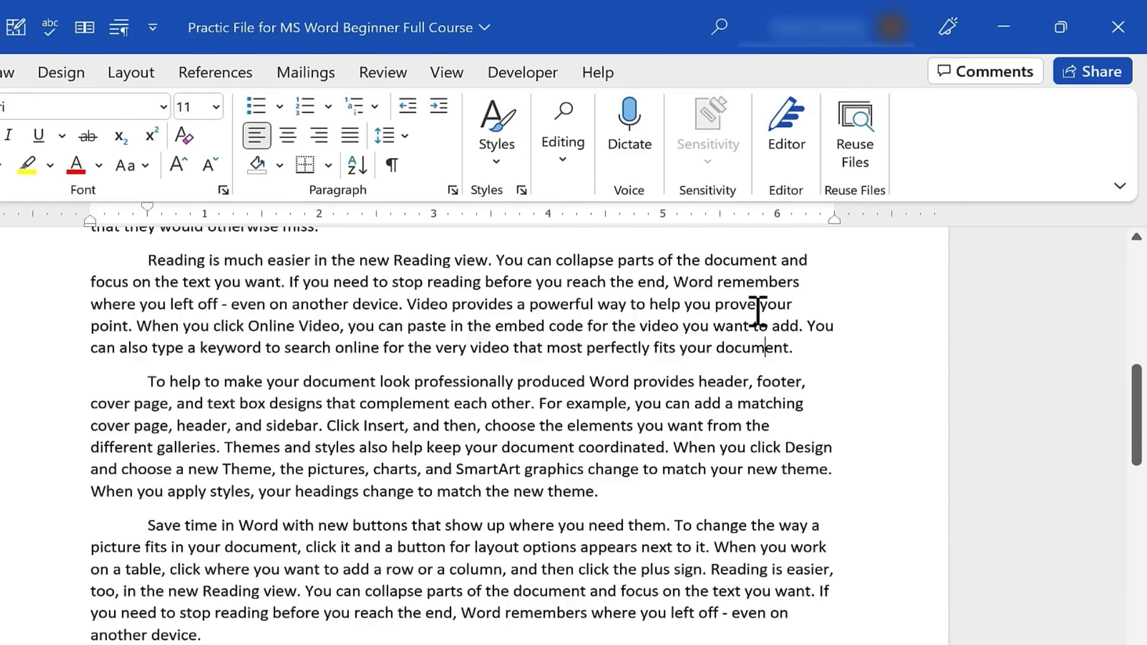
# Practise selecting single whole words in different paragraphs, such as "remembers", "document" and "to".
pyautogui.doubleClick(739, 282)
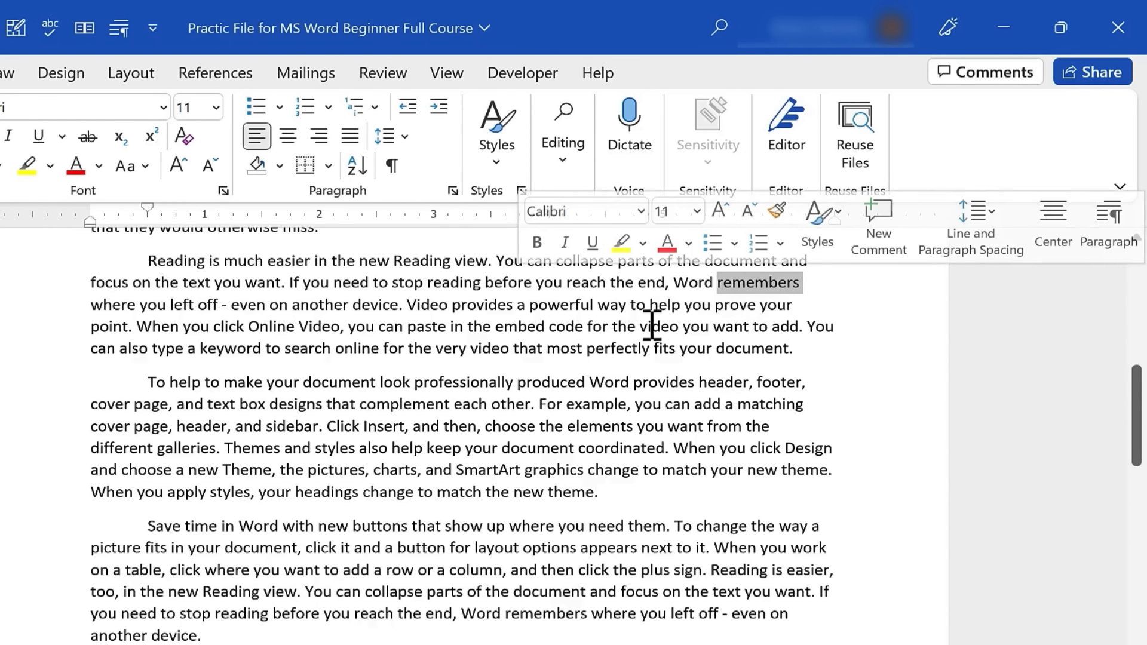
pyautogui.doubleClick(336, 383)
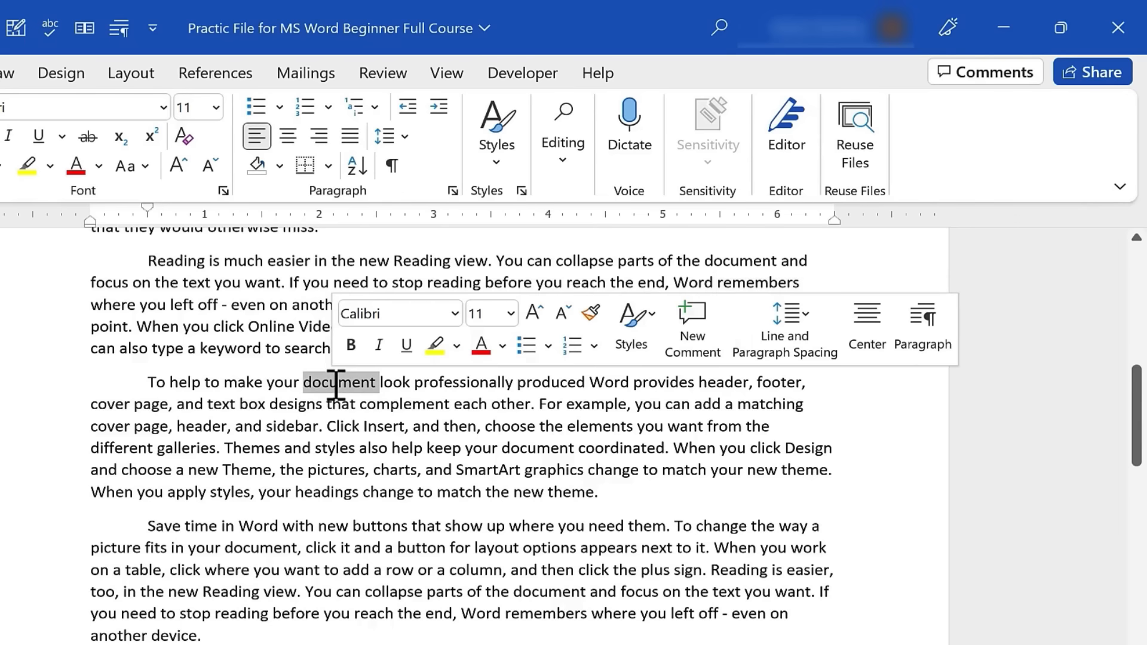
pyautogui.doubleClick(299, 527)
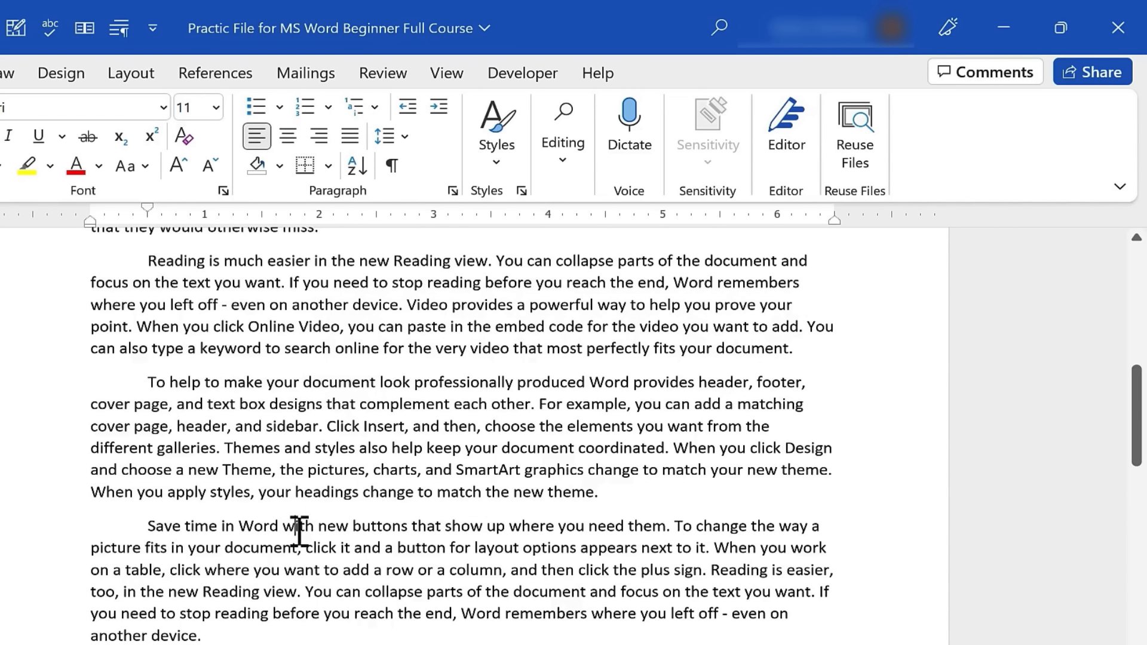
pyautogui.doubleClick(683, 548)
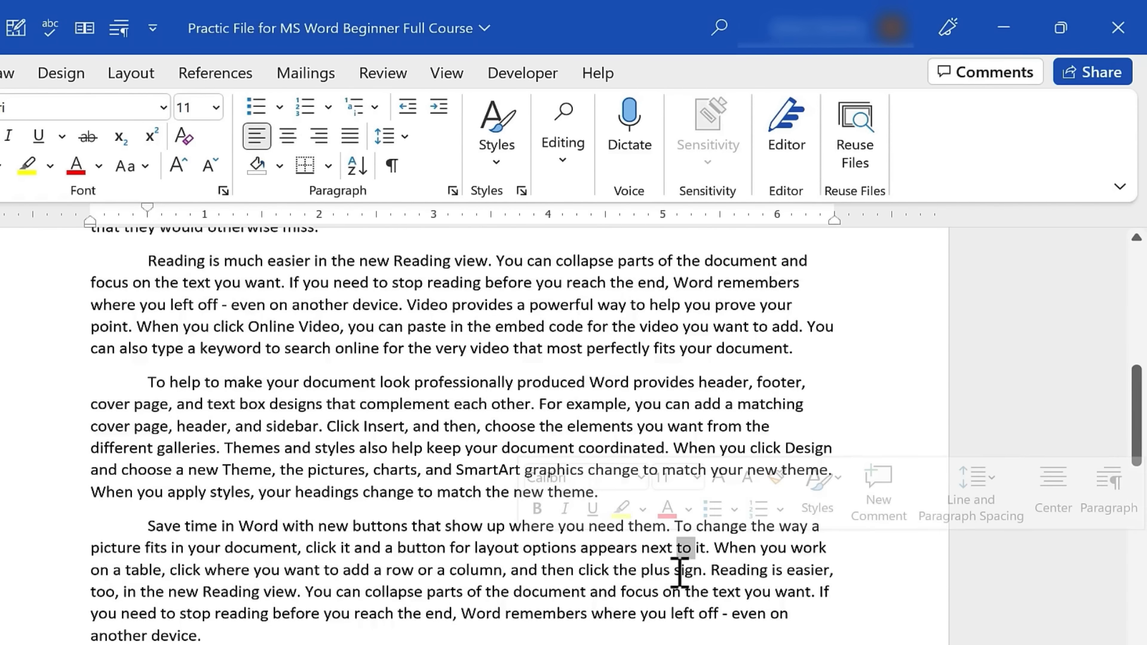
pyautogui.doubleClick(436, 259)
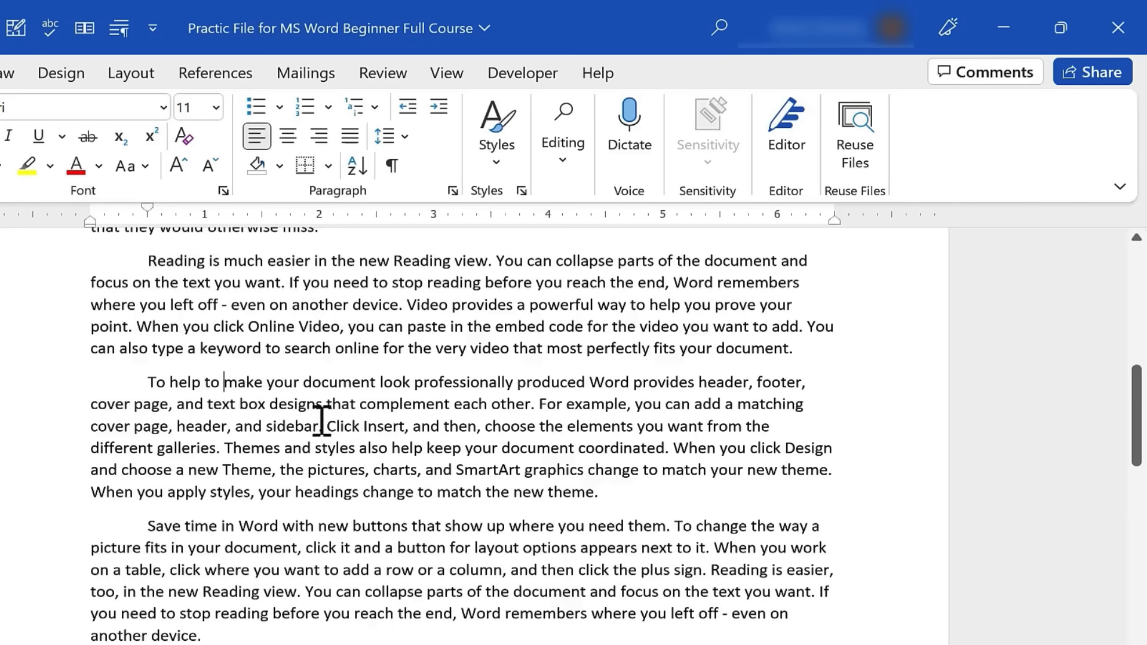
# Cut the whole "Reading is much easier" paragraph and paste it as a new paragraph at the end of page 2.
pyautogui.tripleClick(177, 261)
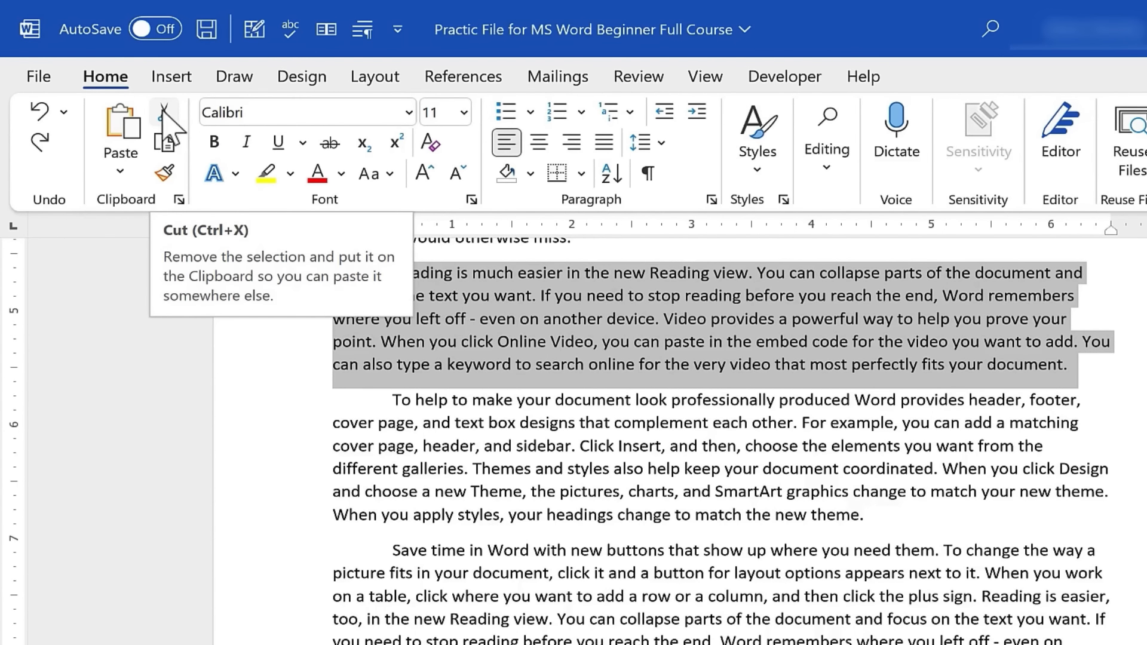
pyautogui.click(163, 112)
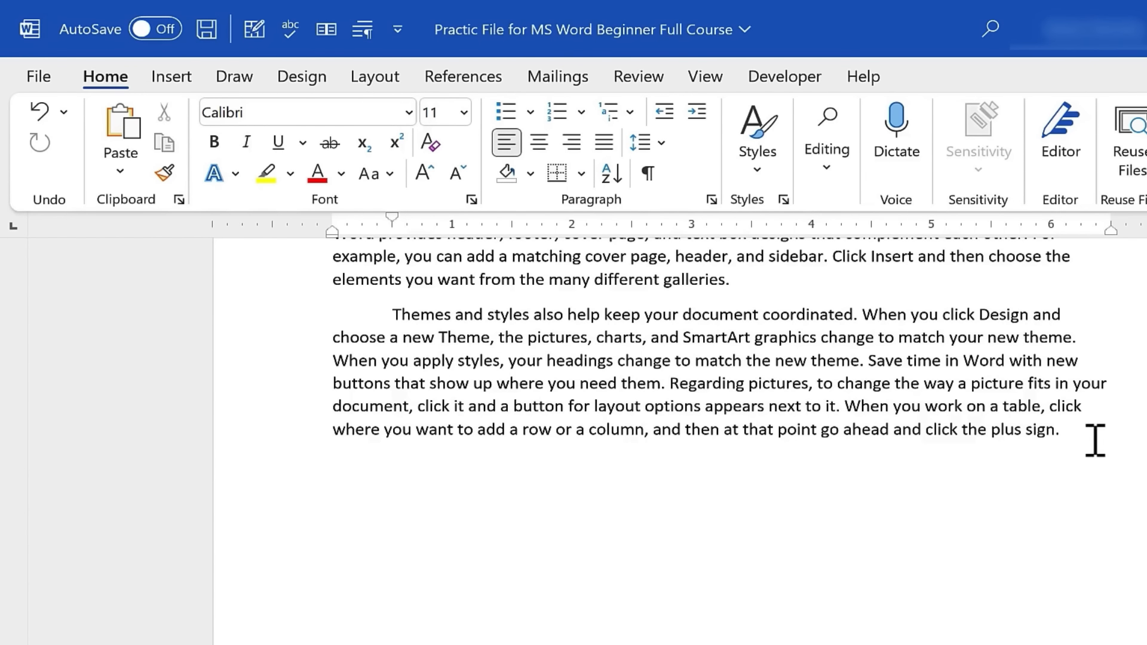
pyautogui.click(977, 512)
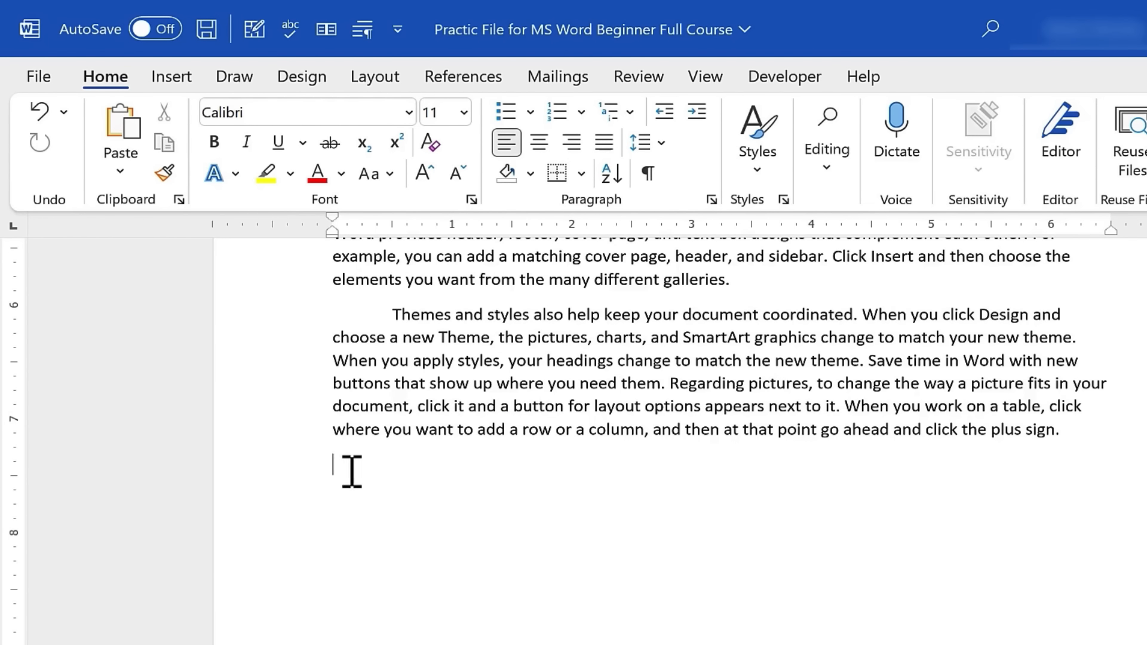
pyautogui.click(1100, 430)
pyautogui.press('Return')
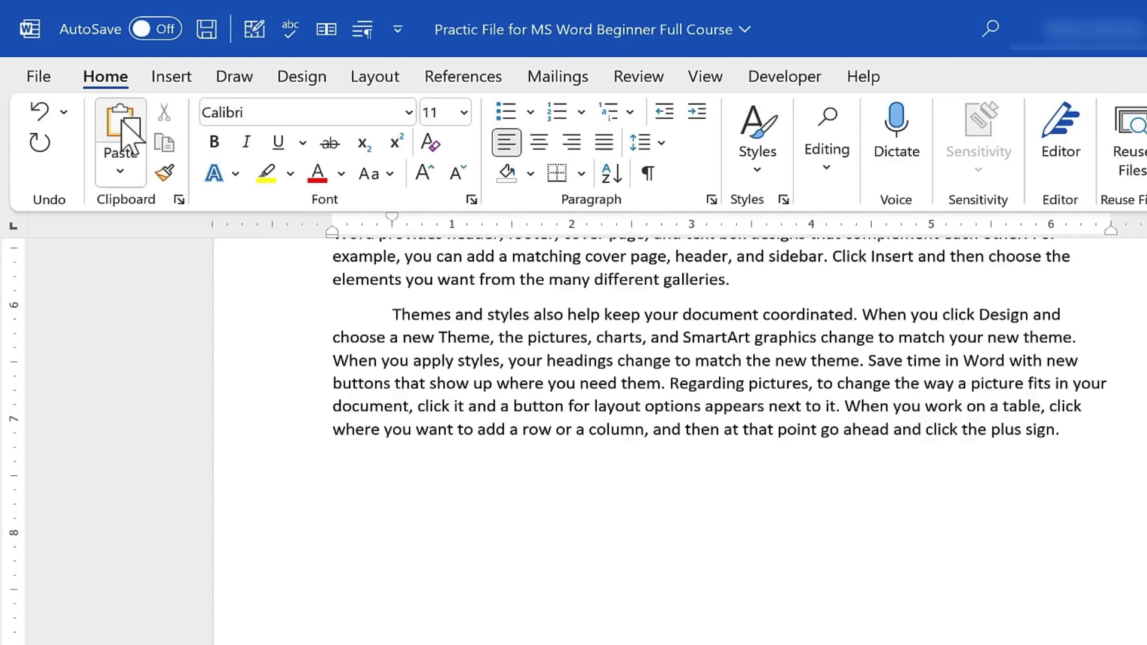
pyautogui.click(124, 134)
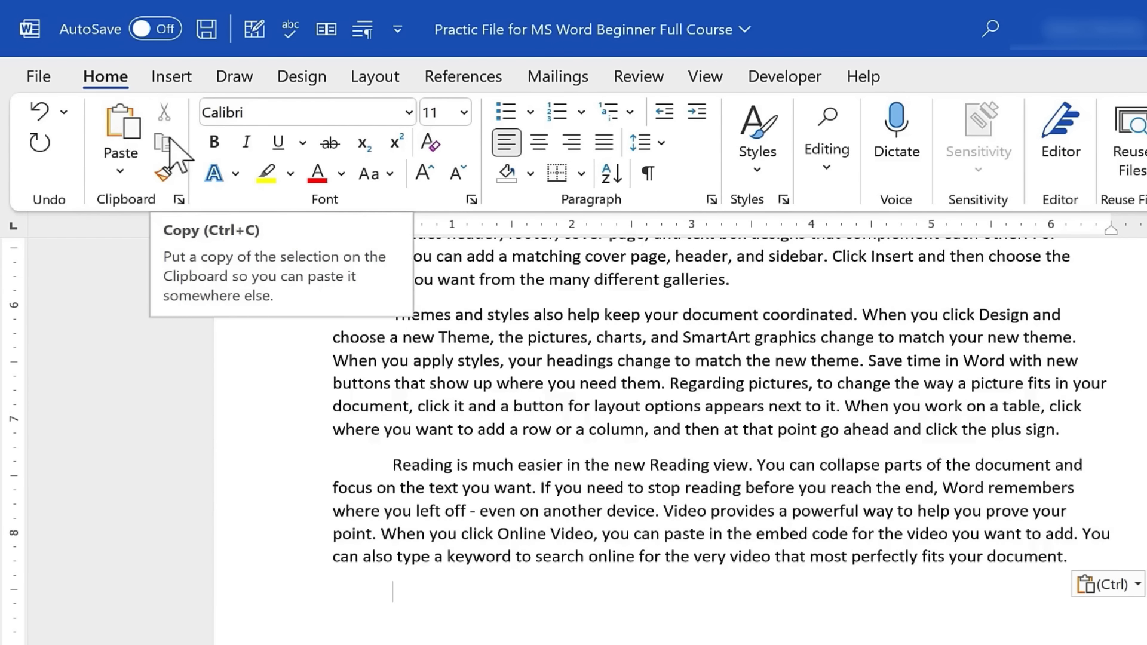
# Cut the last "Themes and styles also help" paragraph and paste it below the "Reading is much easier" paragraph.
pyautogui.tripleClick(429, 314)
pyautogui.hotkey('ctrl', 'x')
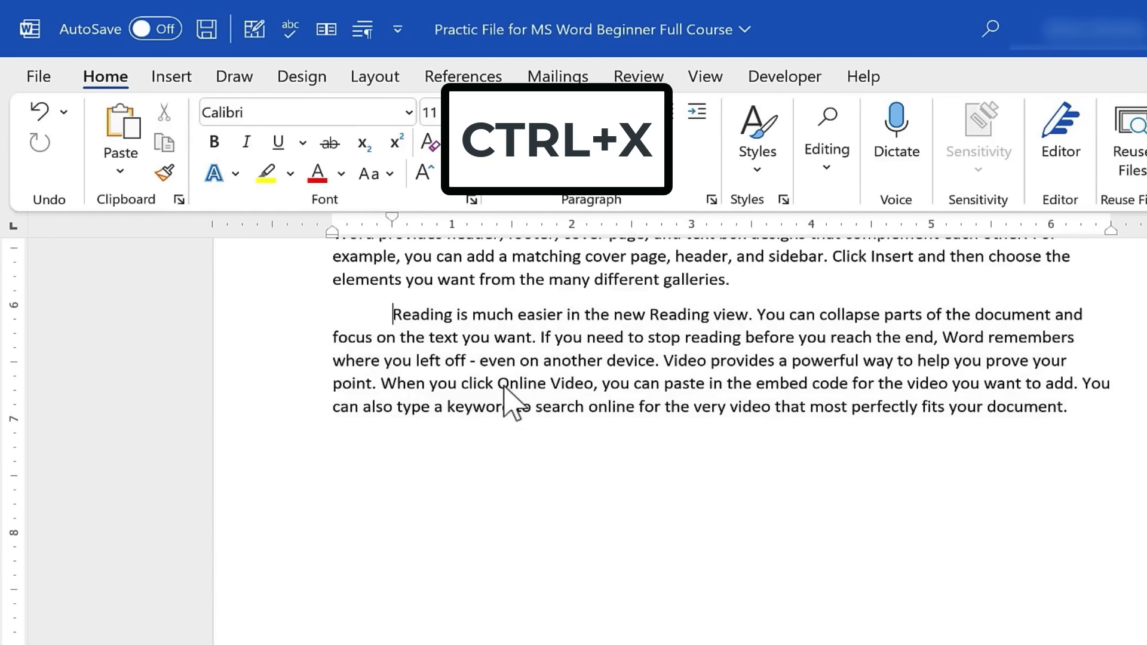
pyautogui.click(1029, 444)
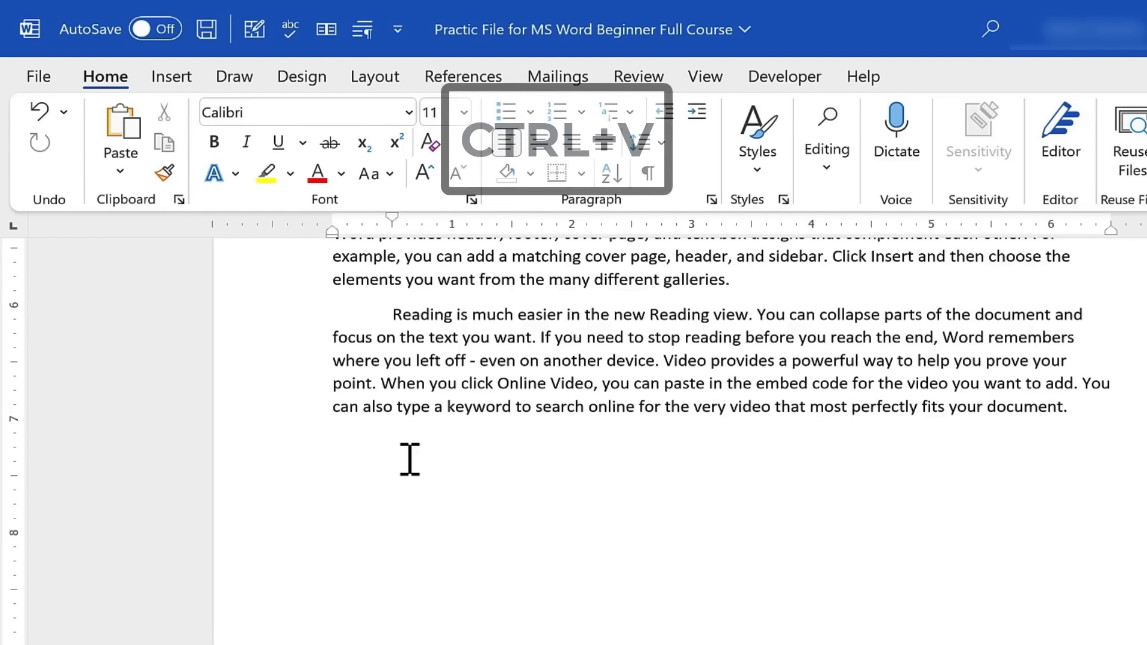
pyautogui.hotkey('ctrl', 'v')
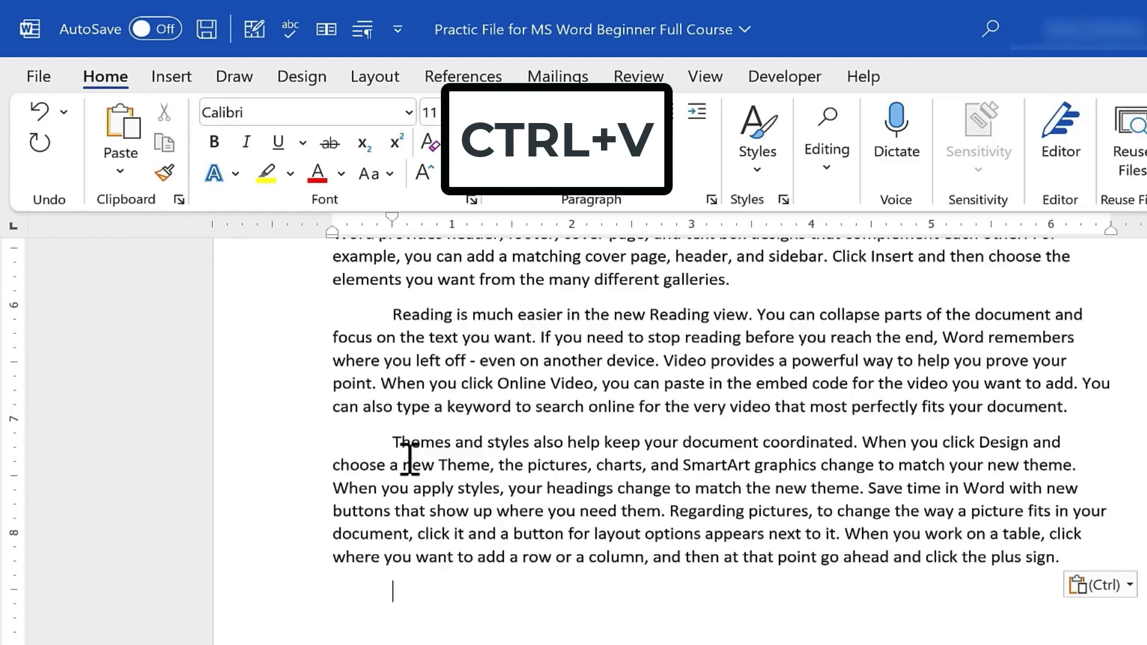
# Copy the last "Themes and styles also help" paragraph and paste a duplicate directly below it.
pyautogui.tripleClick(430, 443)
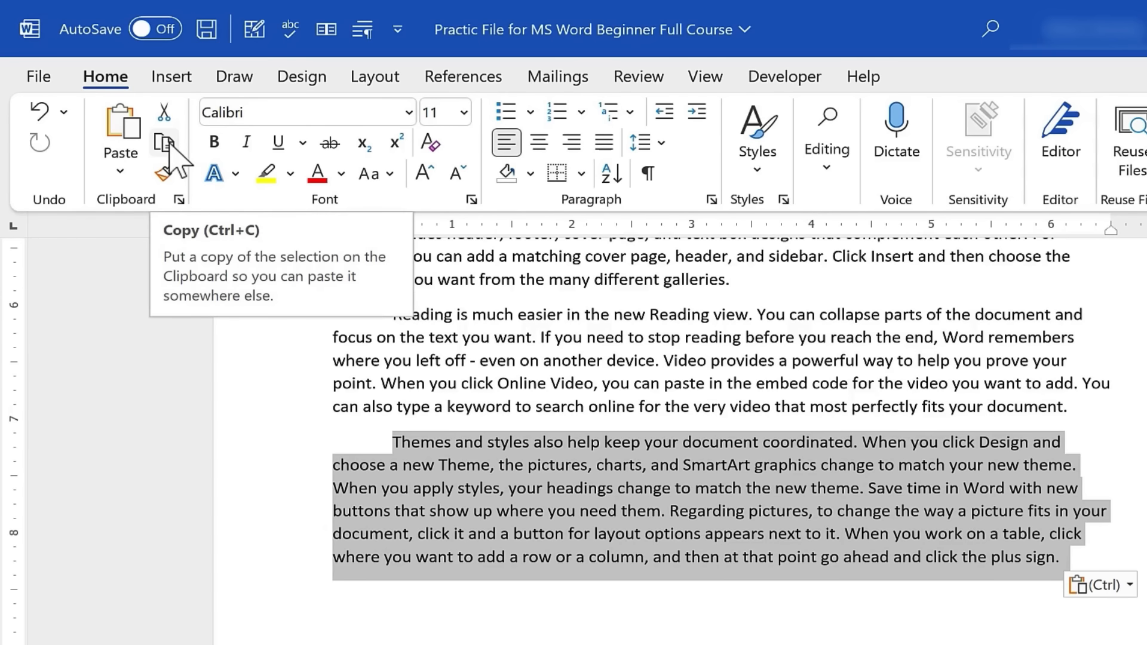
pyautogui.hotkey('ctrl', 'c')
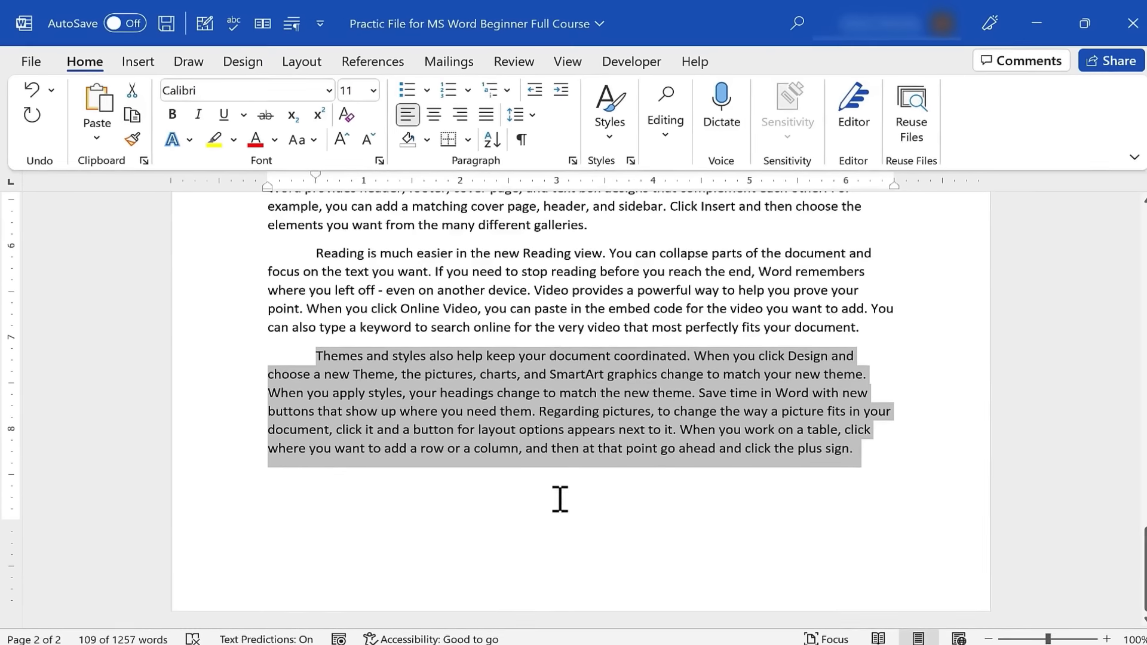
pyautogui.click(477, 616)
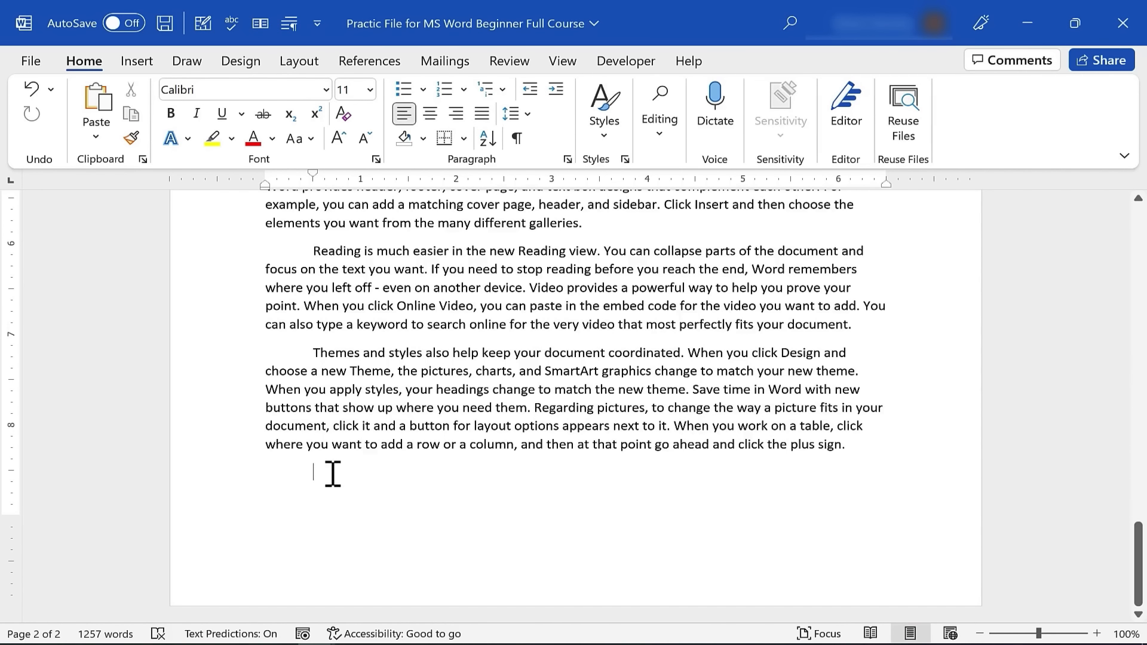
pyautogui.hotkey('ctrl', 'v')
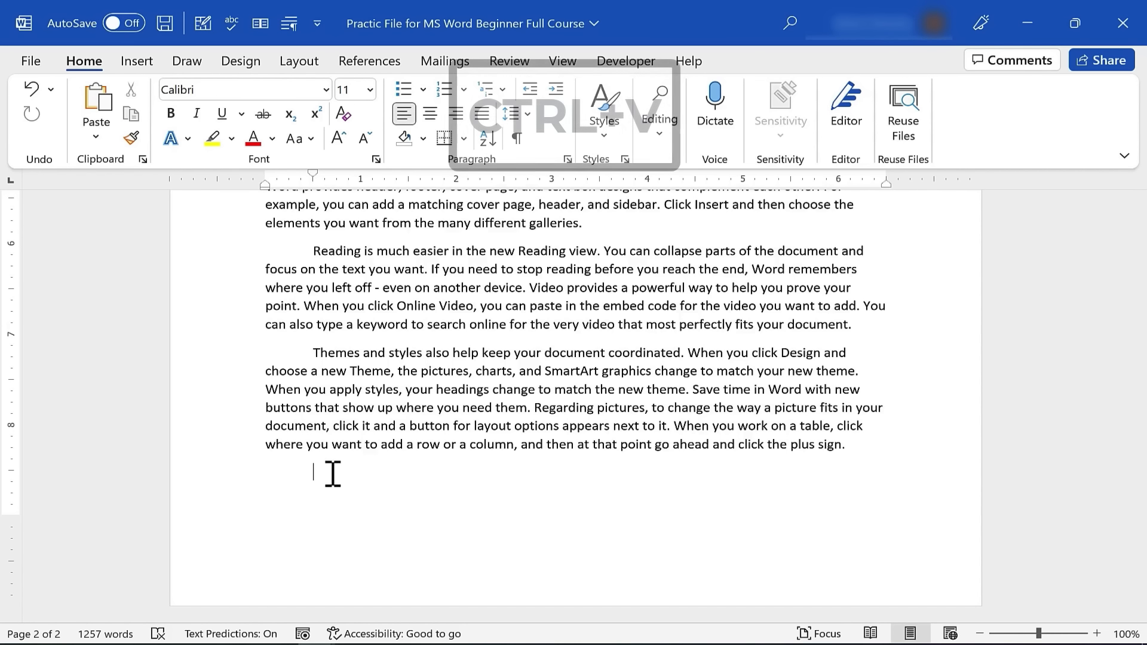
pyautogui.scroll(2, 600, 388)
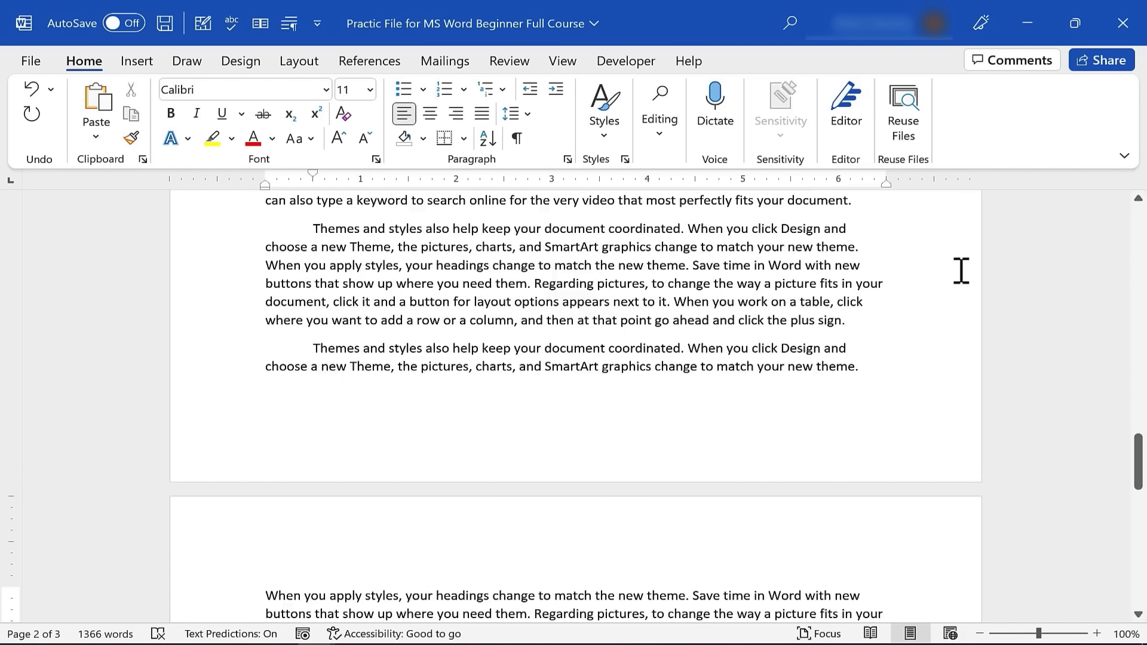
# Replace "Word" with "Wordy" throughout the document using Find and Replace, and show its additional search options.
pyautogui.click(802, 273)
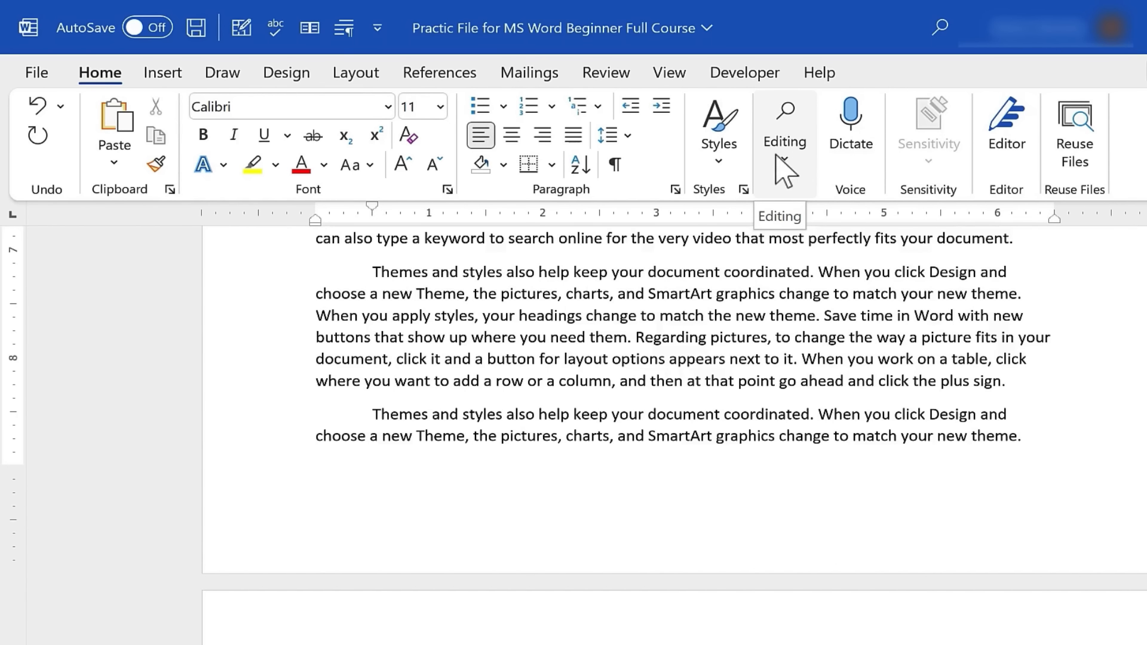
pyautogui.click(784, 158)
pyautogui.click(840, 250)
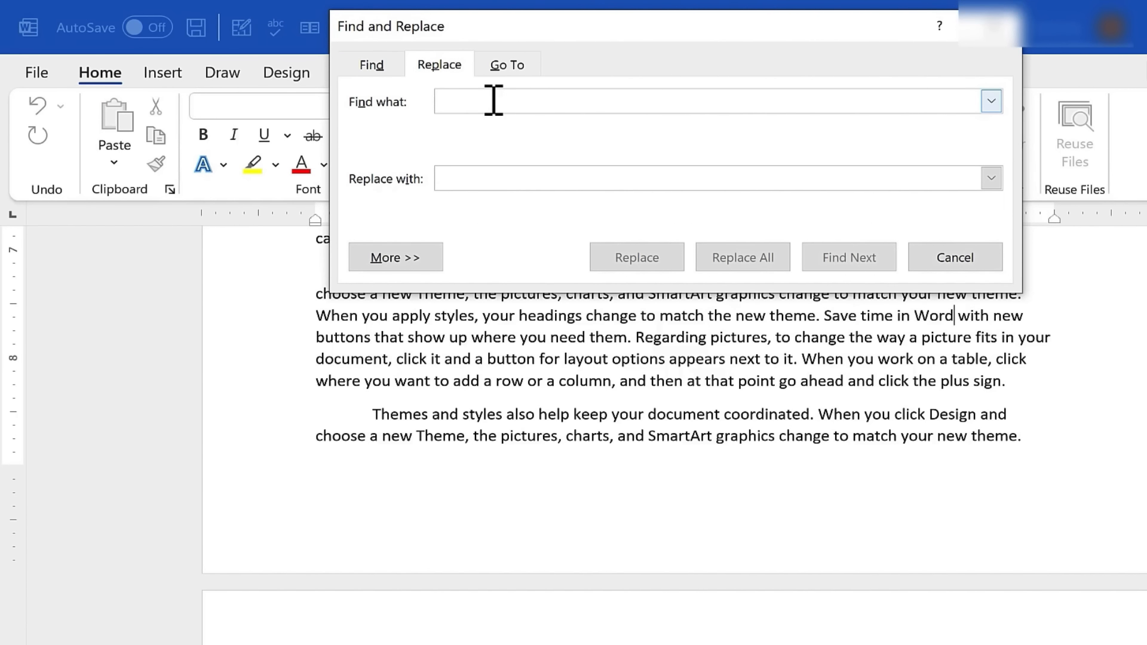
pyautogui.write('Word')
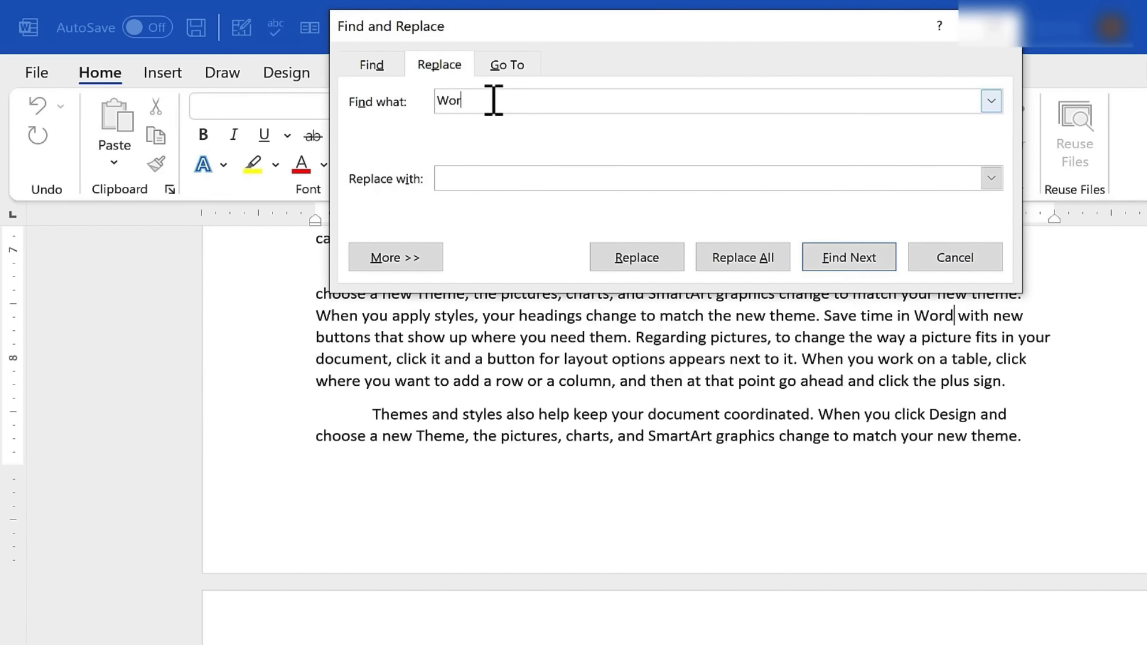
pyautogui.click(472, 183)
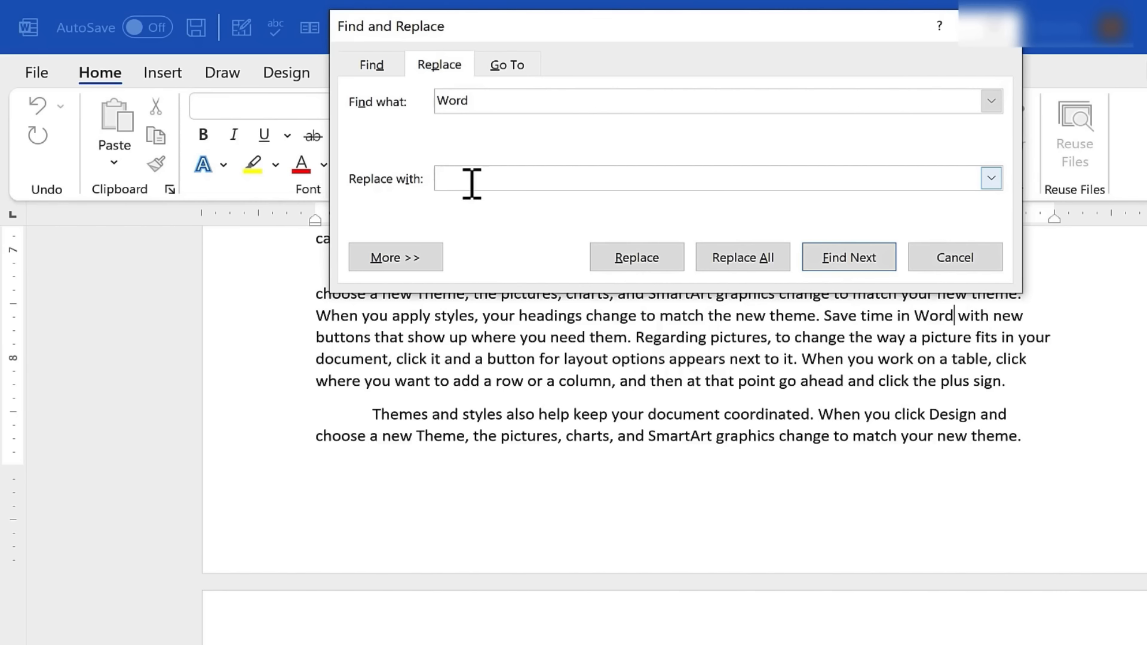
pyautogui.write('Wordy')
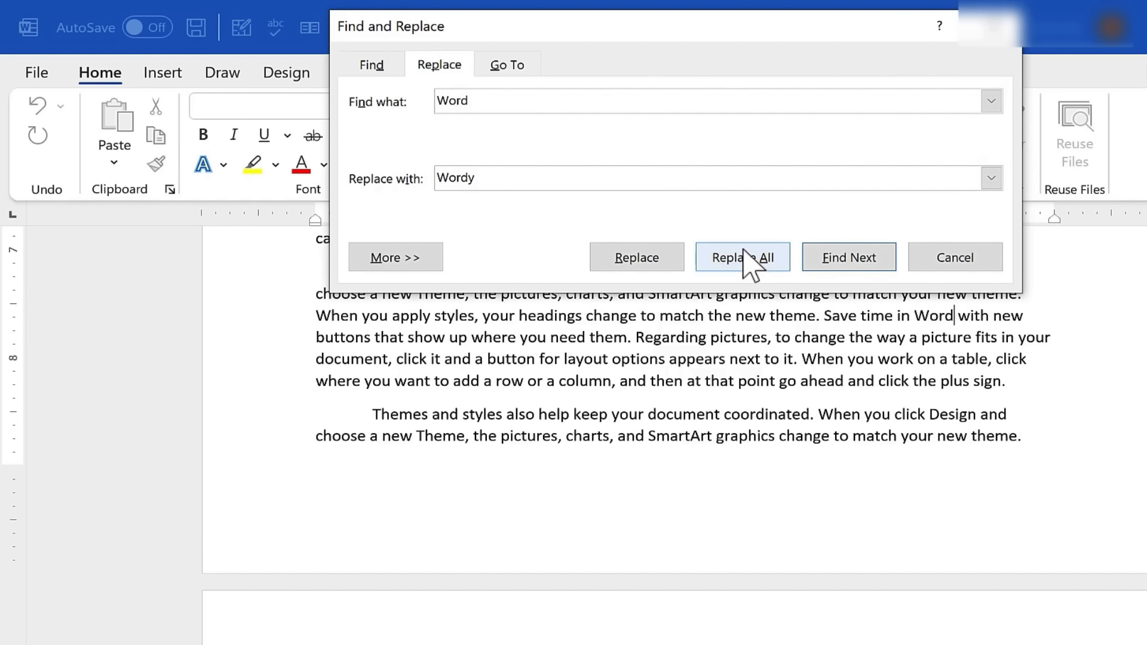
pyautogui.click(411, 263)
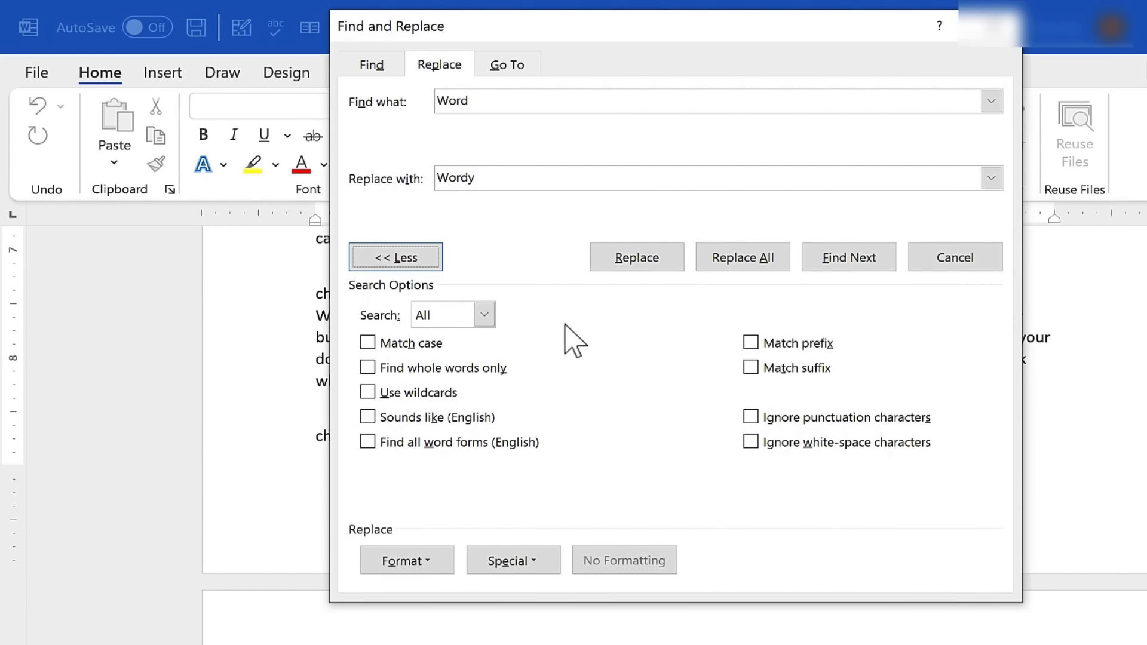
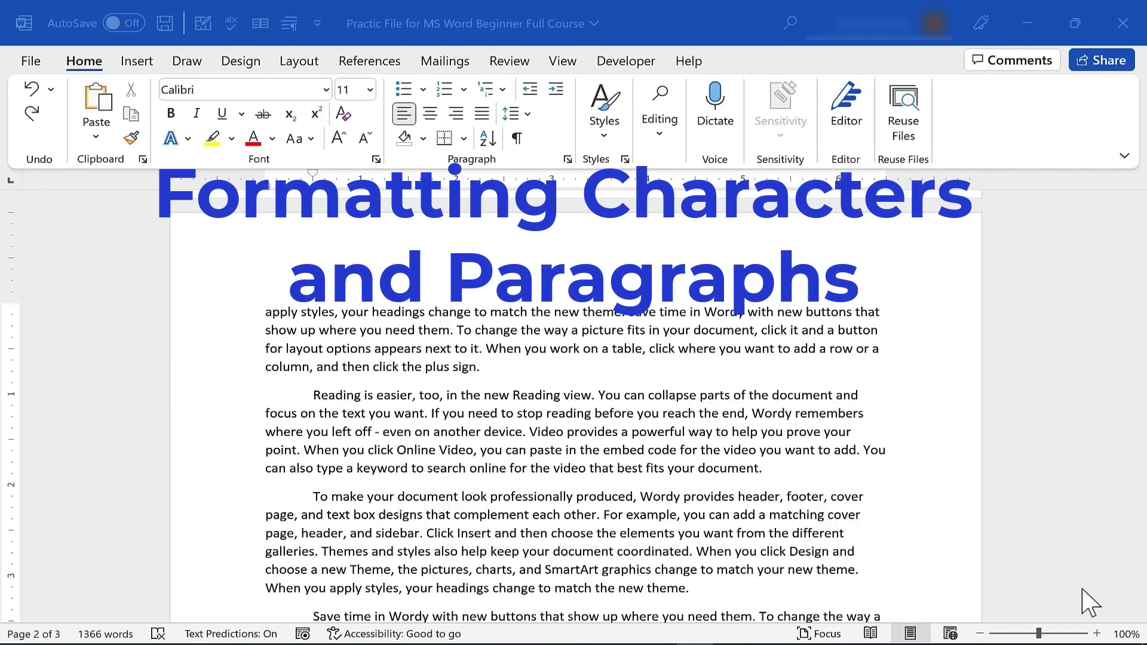
# Set the font size of the whole "Reading is easier, too" paragraph on page 2 to 14.
pyautogui.scroll(-1, 573, 412)
pyautogui.tripleClick(418, 414)
pyautogui.click(370, 90)
pyautogui.click(356, 231)
pyautogui.click(370, 90)
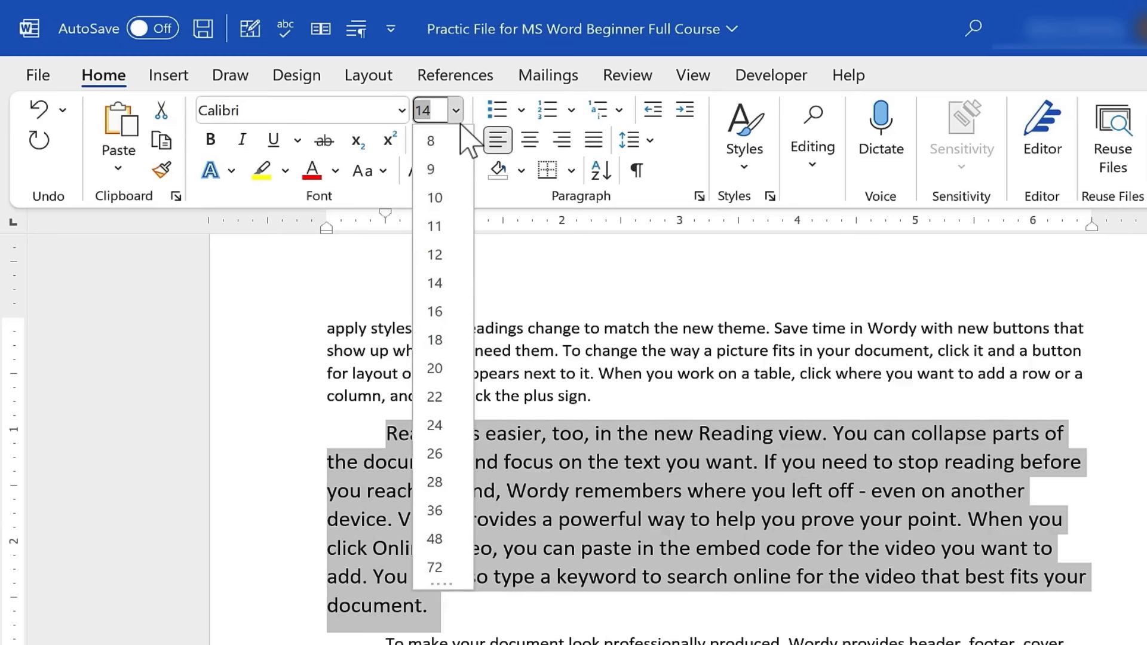
pyautogui.click(355, 231)
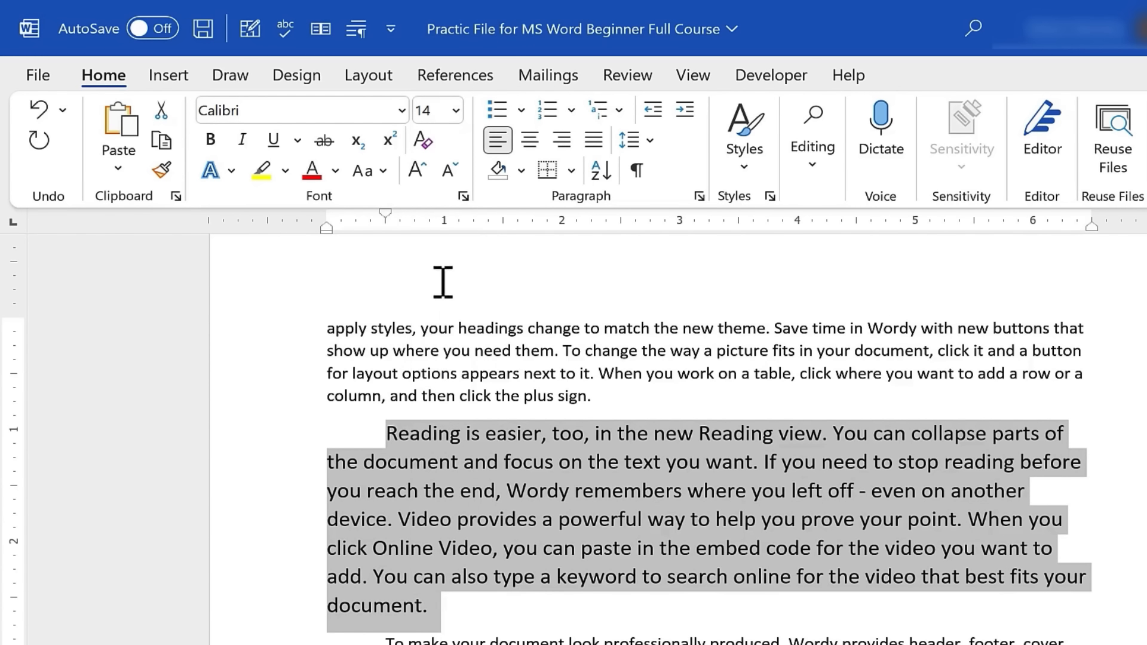
# Try a custom font size of 15 on the "Reading is easier, too" paragraph and undo the change.
pyautogui.click(437, 112)
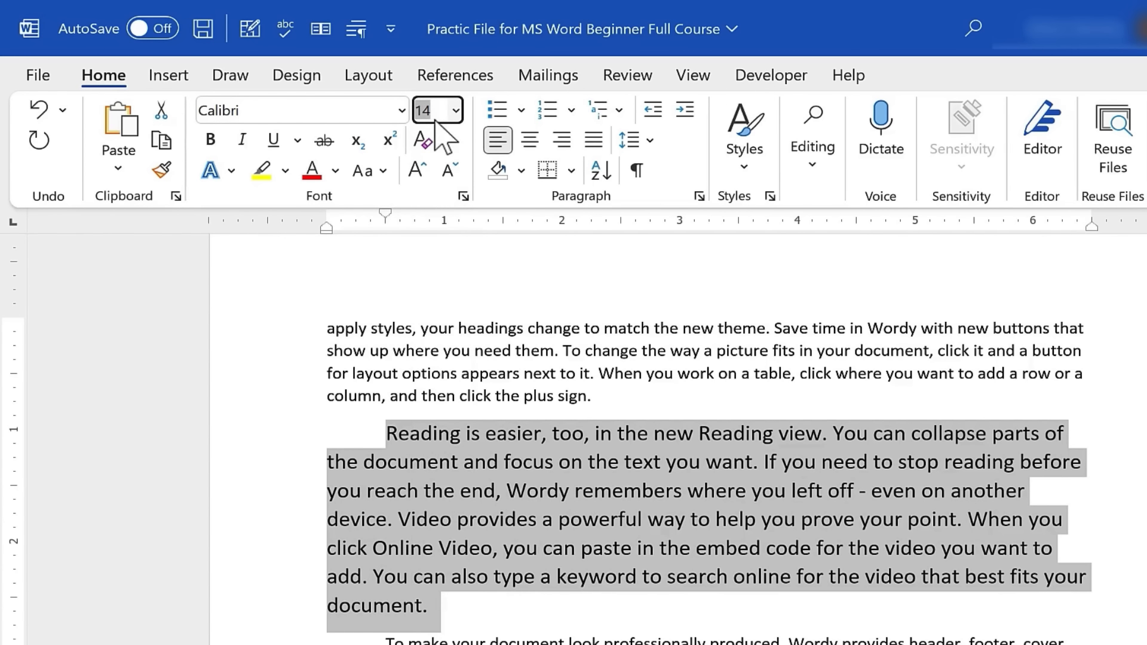
pyautogui.write('15')
pyautogui.press('Return')
pyautogui.hotkey('ctrl', 'z')
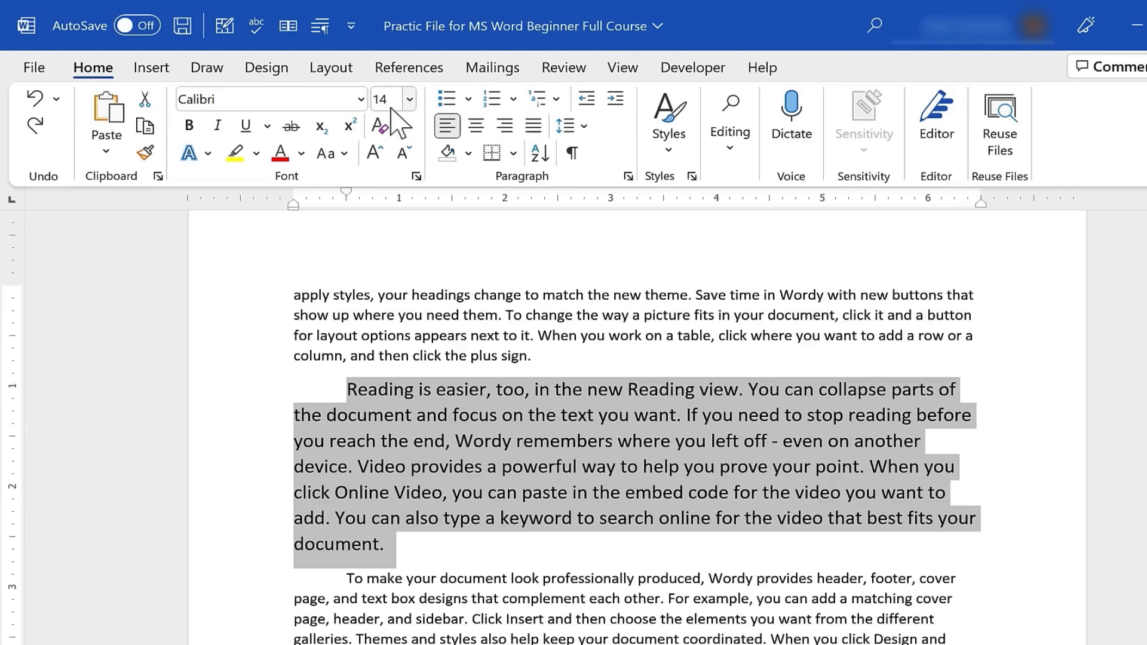
# Undo the size 14 change on the "Reading is easier, too" paragraph and browse the available fonts without choosing one.
pyautogui.hotkey('ctrl', 'z')
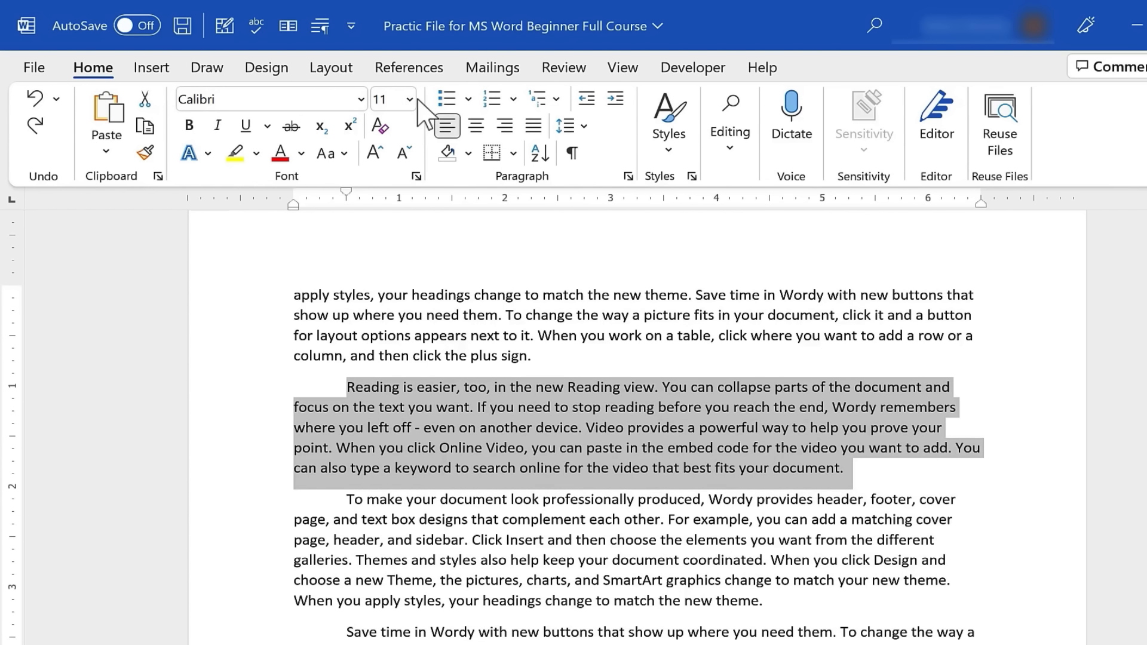
pyautogui.click(364, 101)
pyautogui.click(362, 100)
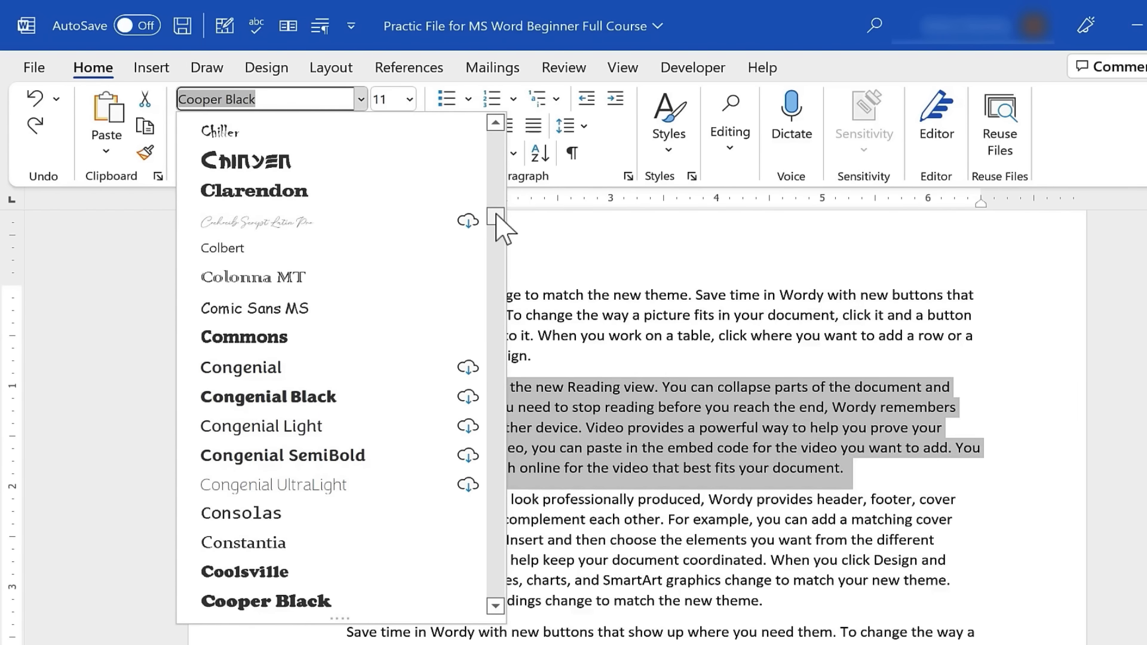
pyautogui.moveTo(496, 218); pyautogui.dragTo(493, 144)
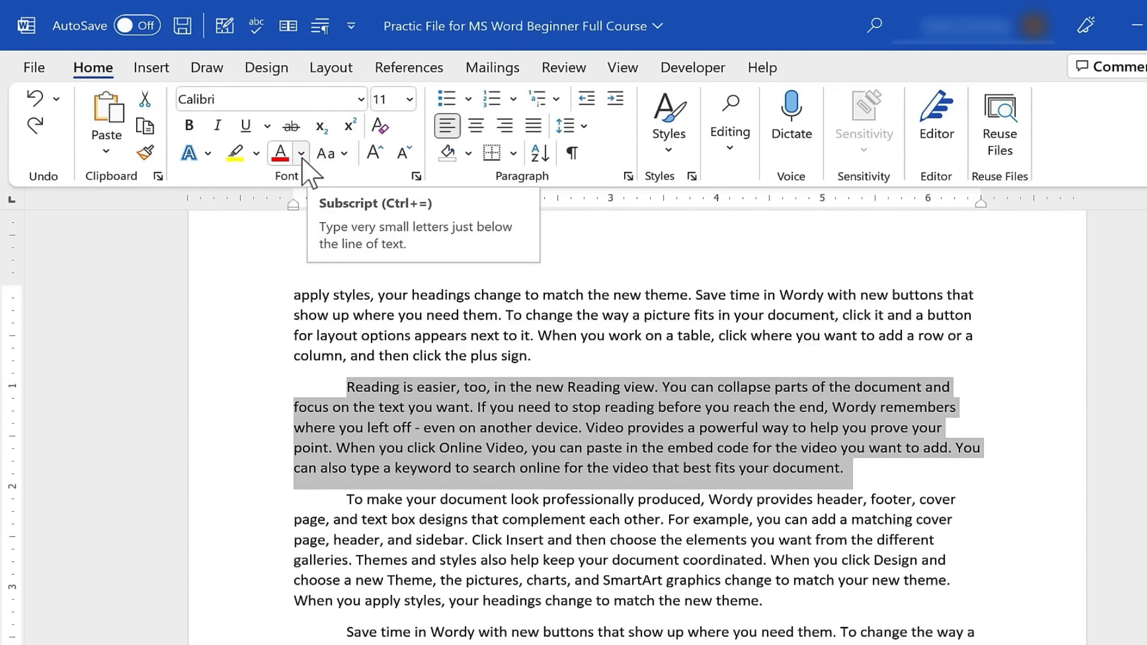
# Try a blue theme font color on the "Reading is easier, too" paragraph, and replace it with the orange theme color.
pyautogui.click(302, 154)
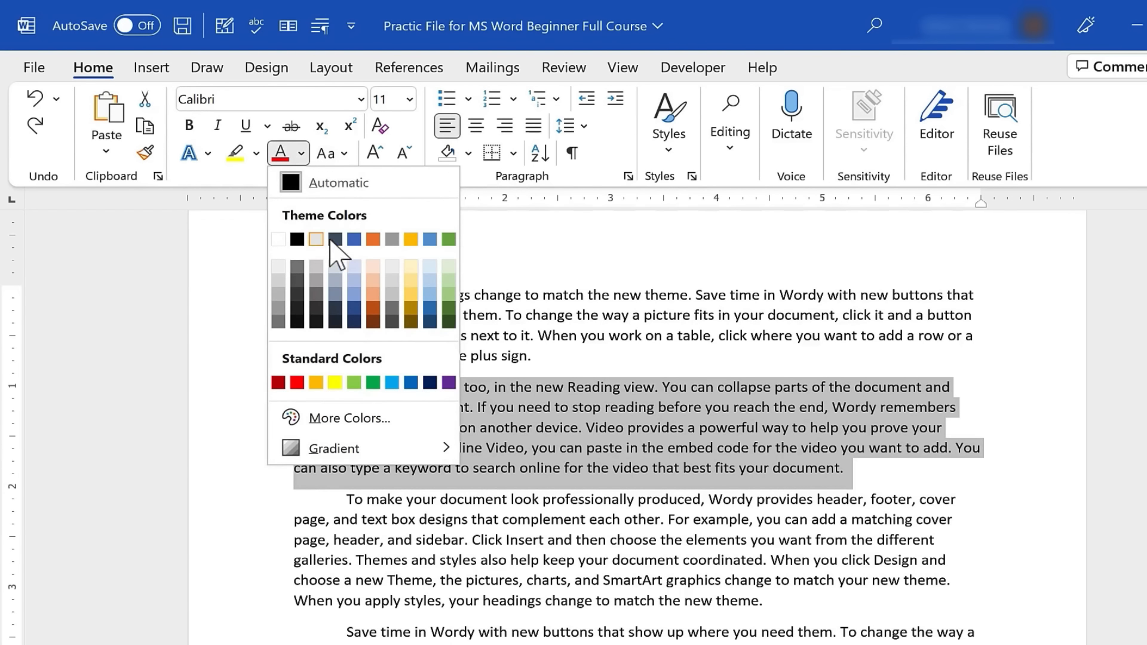
pyautogui.click(345, 245)
pyautogui.click(301, 154)
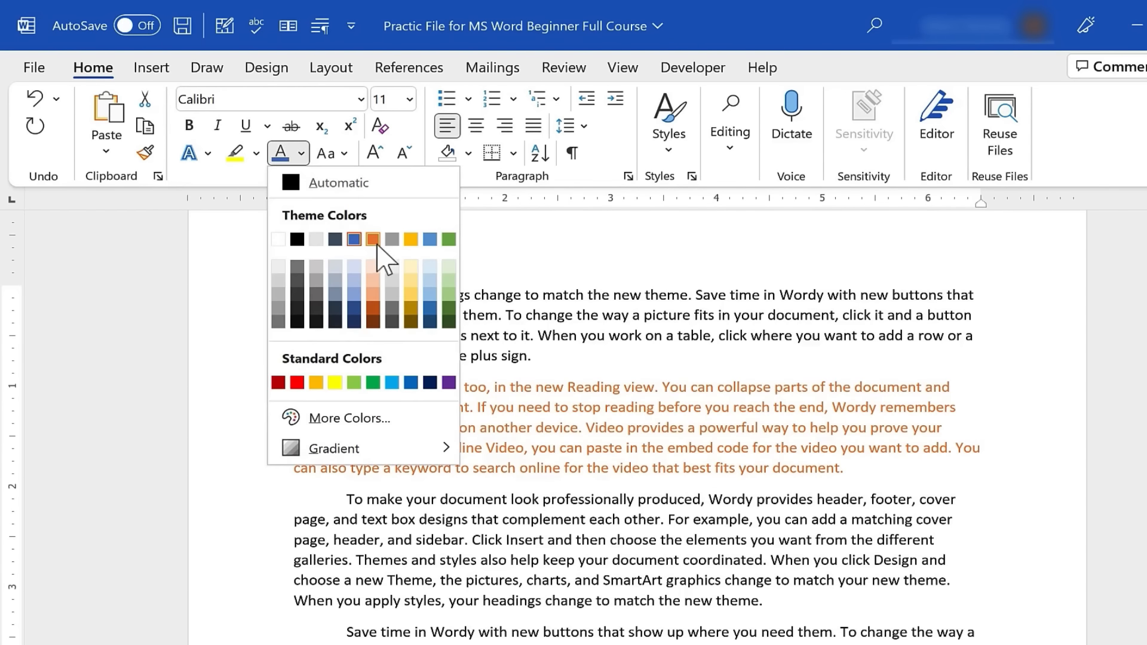
pyautogui.click(384, 251)
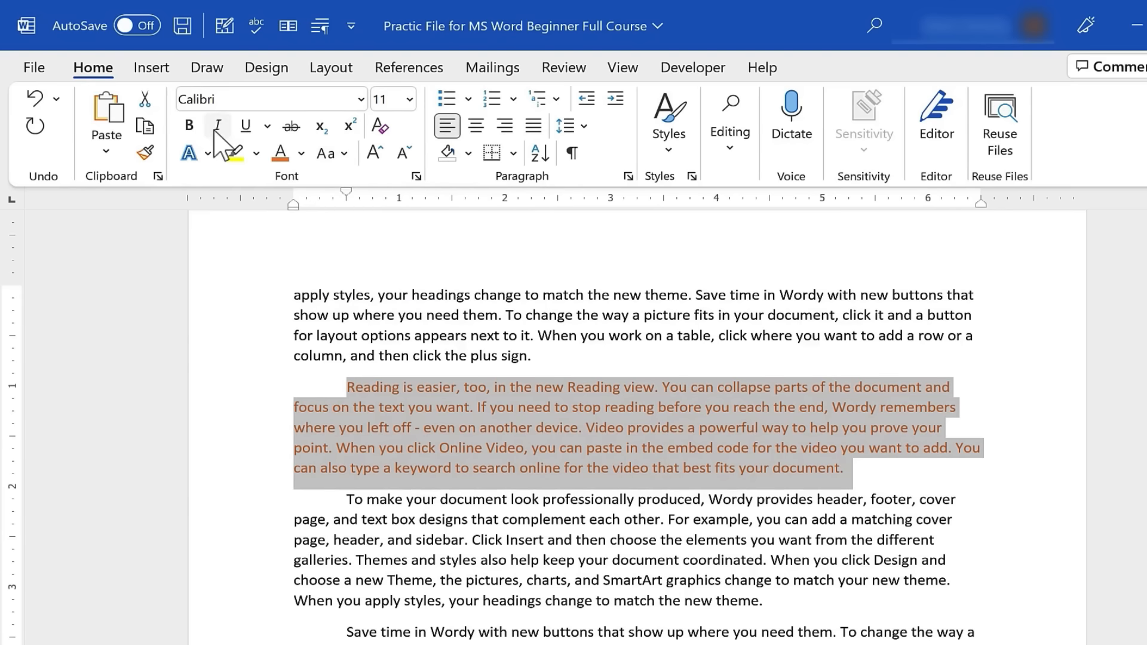
# Make the orange paragraph bold and italic, and try underline and strikethrough on it, removing both effects again.
pyautogui.click(189, 125)
pyautogui.click(214, 126)
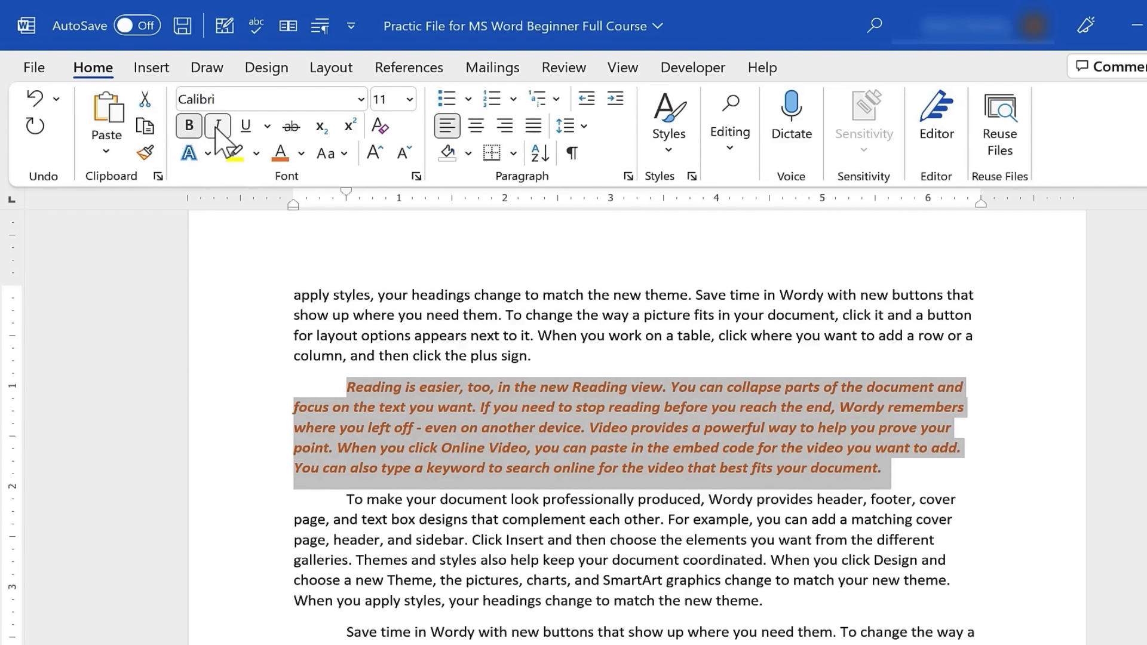
pyautogui.click(244, 127)
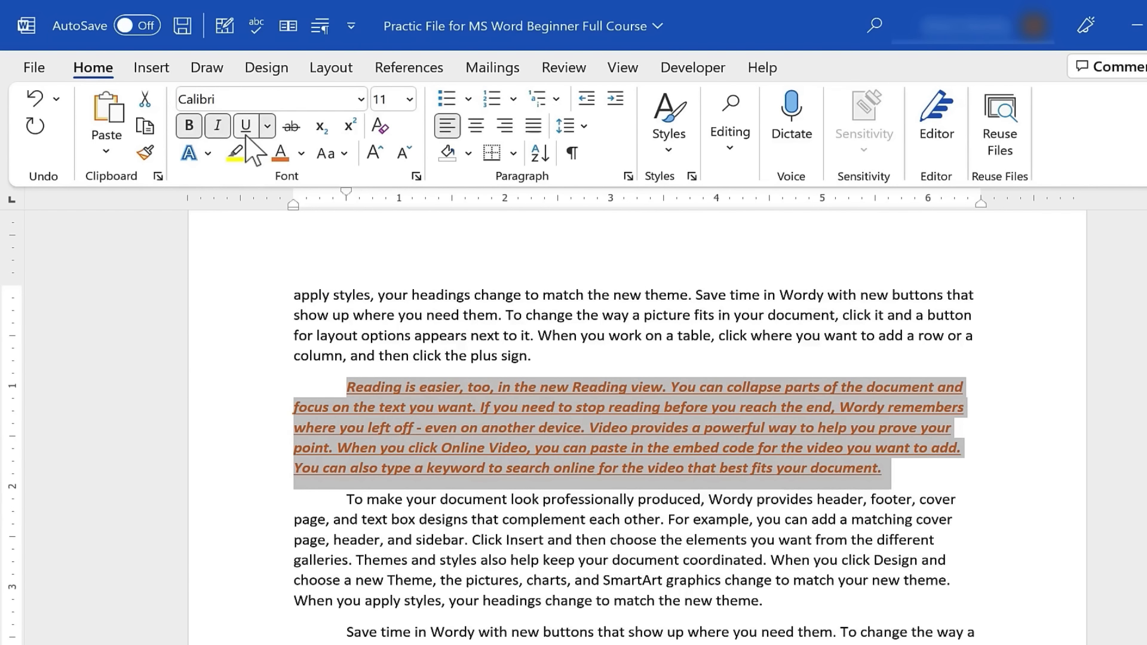
pyautogui.click(245, 126)
pyautogui.click(291, 126)
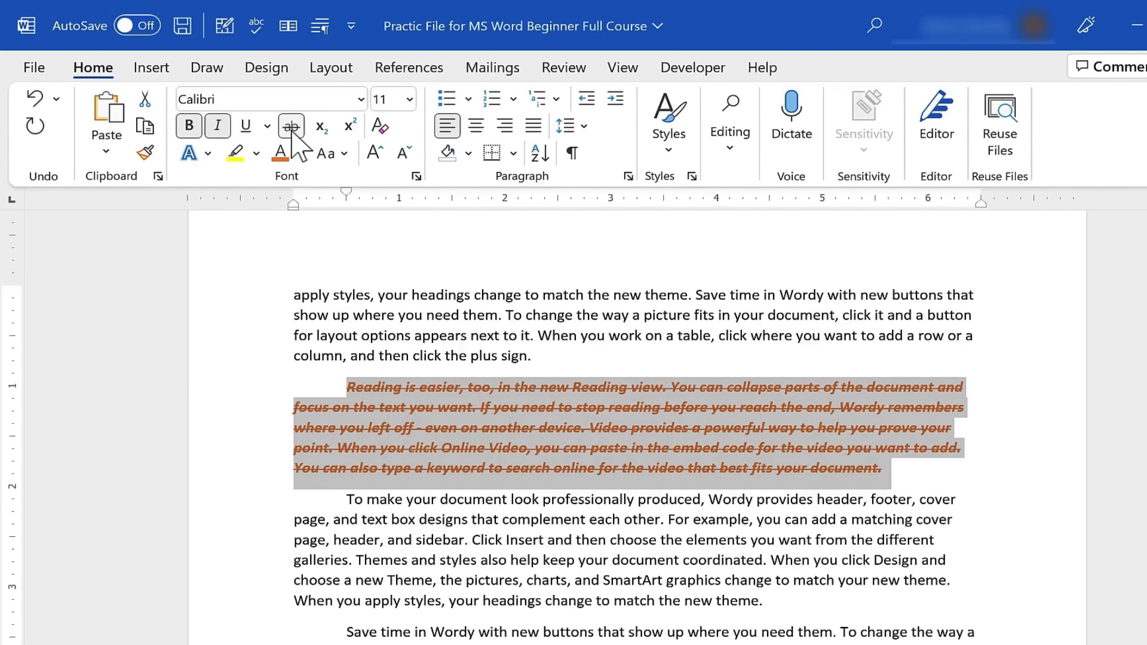
pyautogui.click(291, 126)
# Change the capitalization of the orange paragraph to sentence case.
pyautogui.click(331, 154)
pyautogui.click(364, 179)
# Format the "To make your document look professionally produced" paragraph on page 2 as bold italic, size 9, with expanded character spacing and double strikethrough.
pyautogui.tripleClick(469, 505)
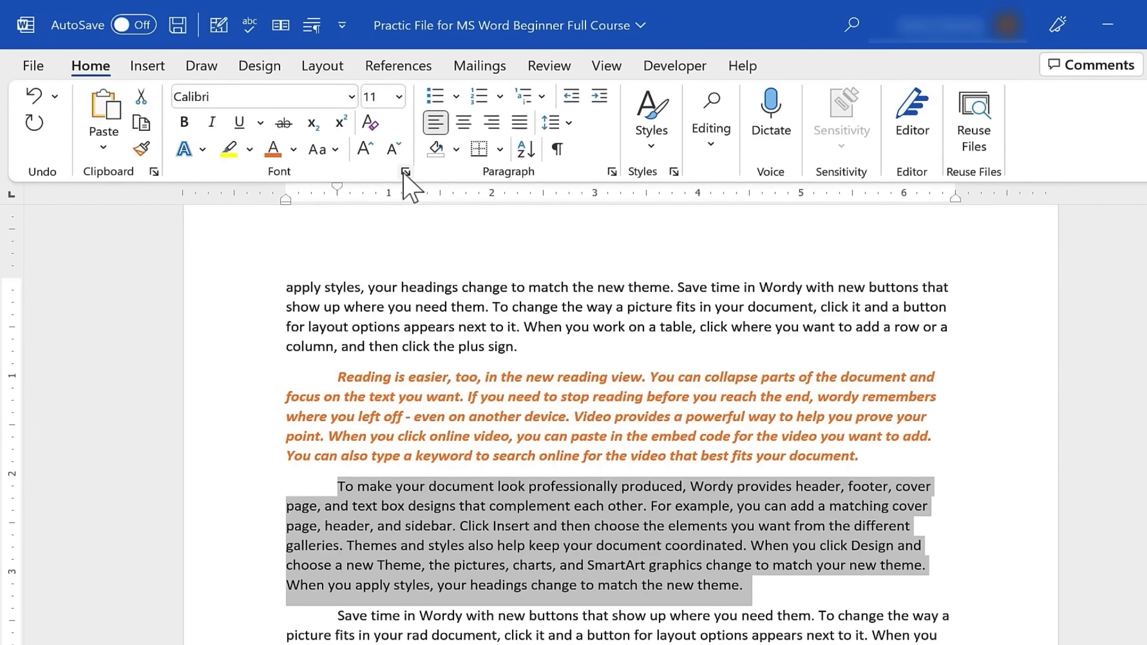
pyautogui.click(405, 174)
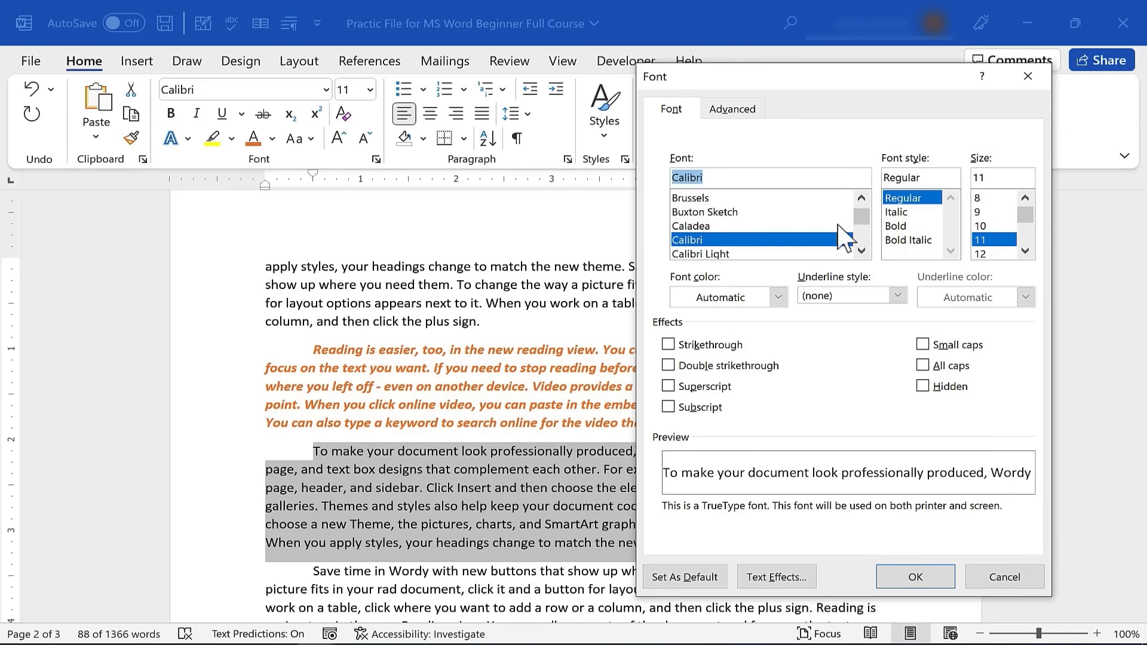
pyautogui.scroll(-20, 905, 244)
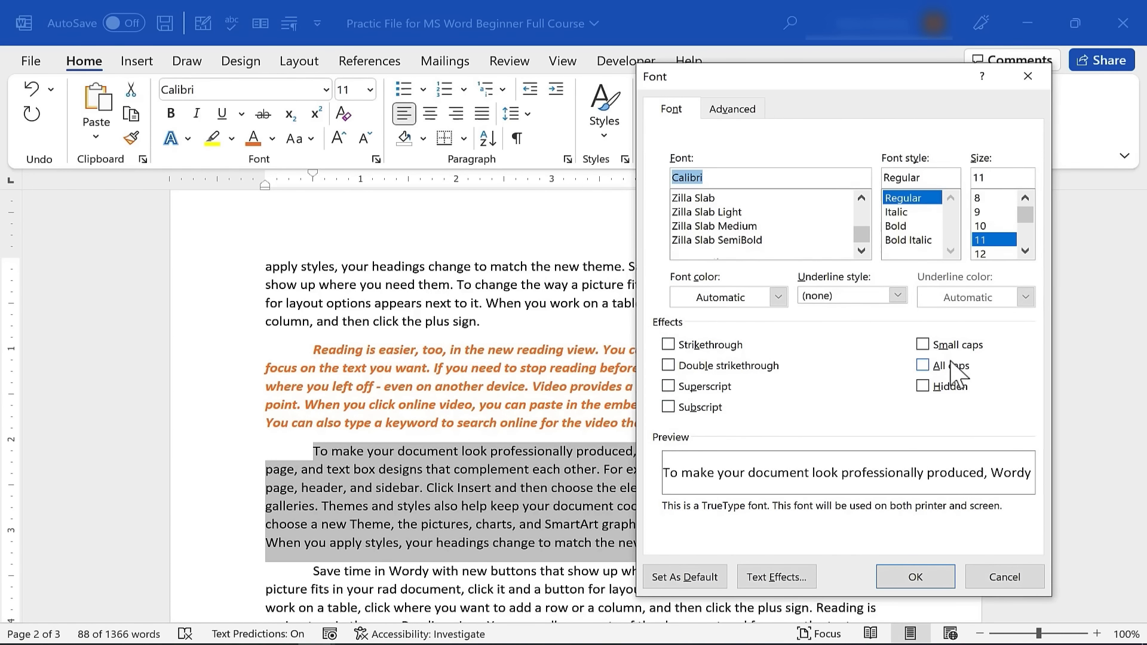
pyautogui.click(908, 240)
pyautogui.click(979, 211)
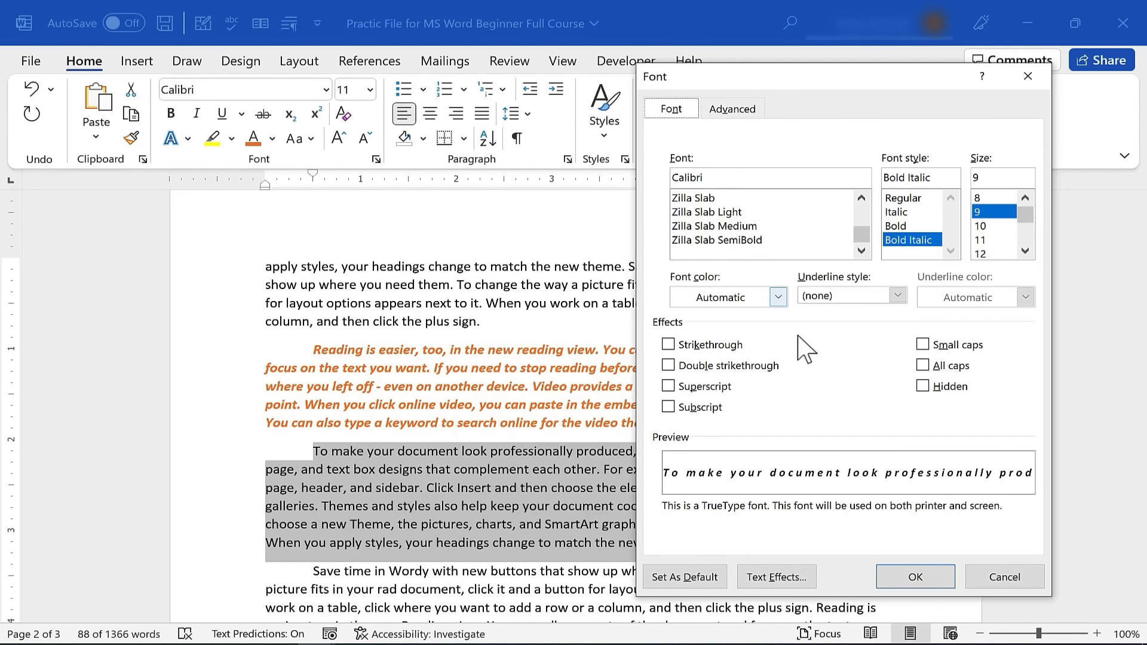
pyautogui.click(830, 365)
pyautogui.click(899, 563)
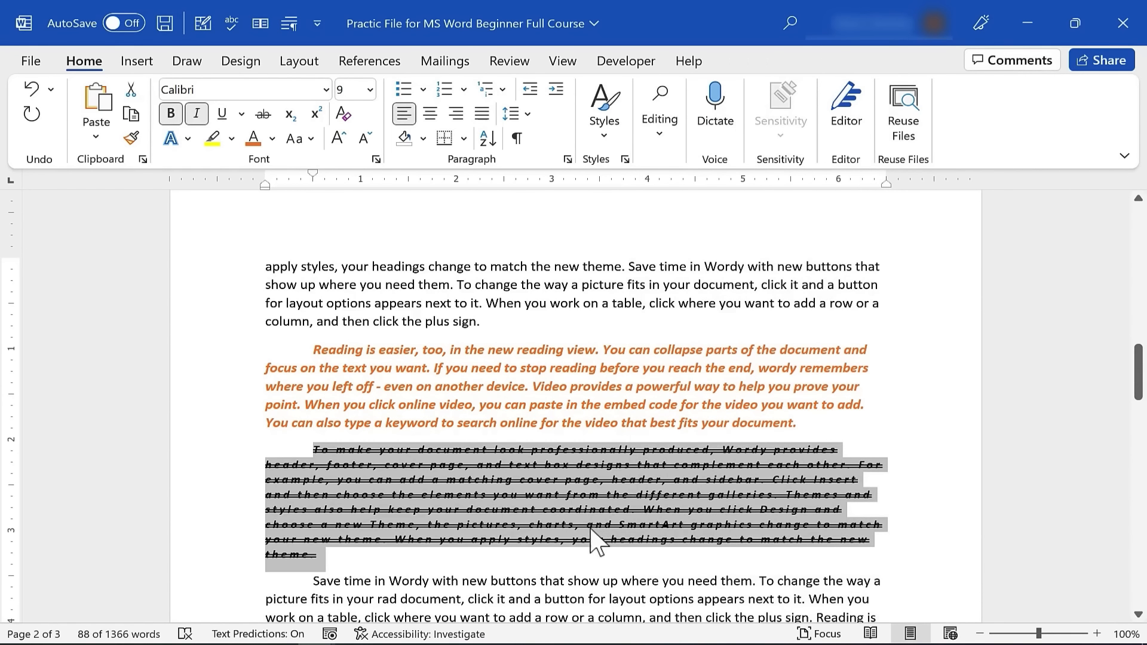
pyautogui.click(599, 556)
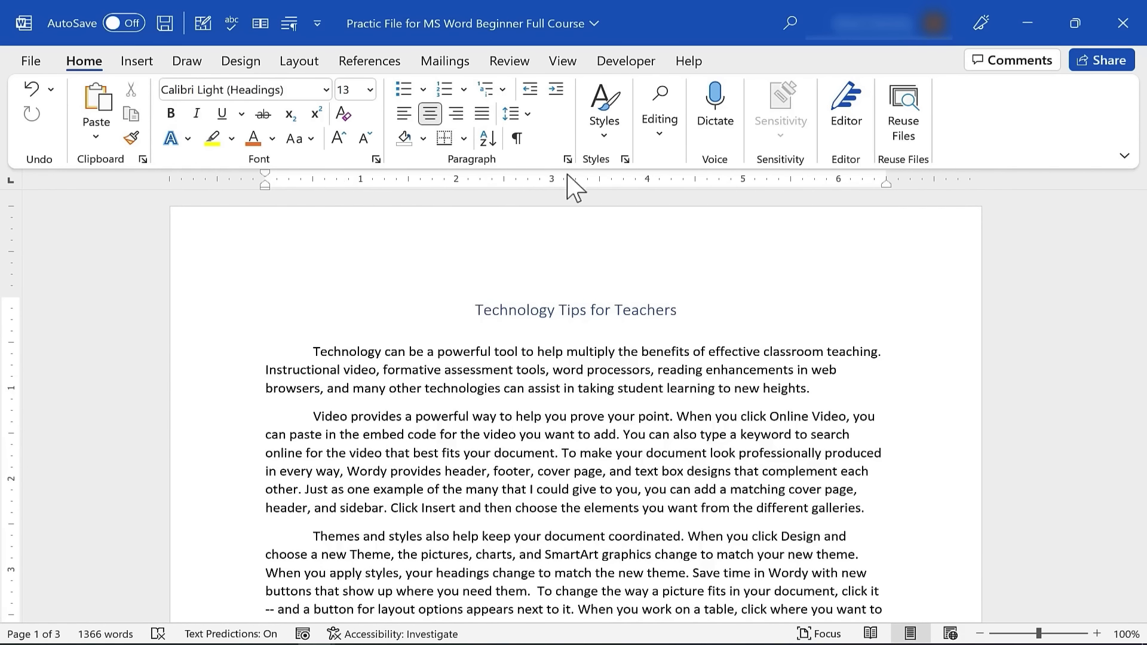
# Hide the document's rulers and show them again.
pyautogui.click(562, 61)
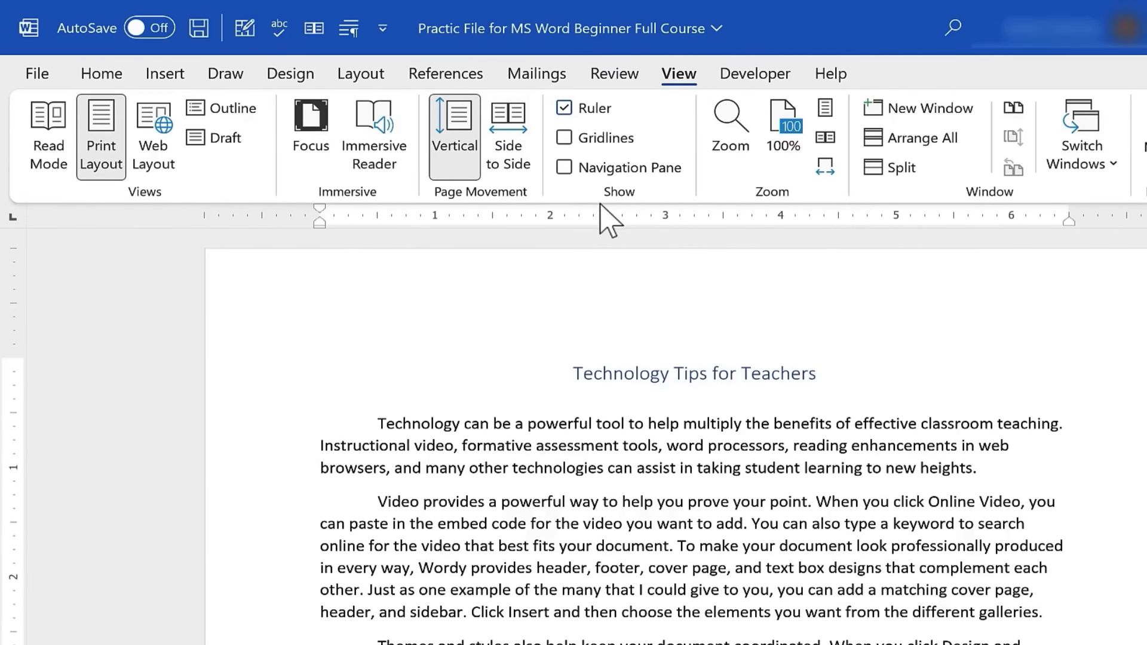
pyautogui.click(564, 108)
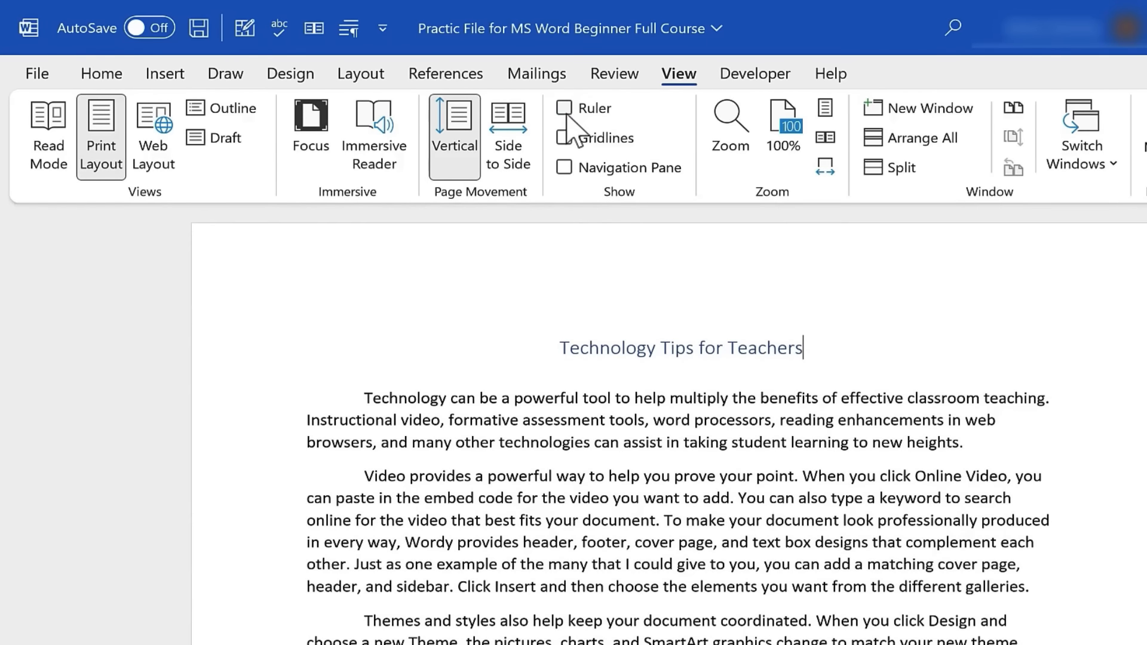
pyautogui.click(550, 106)
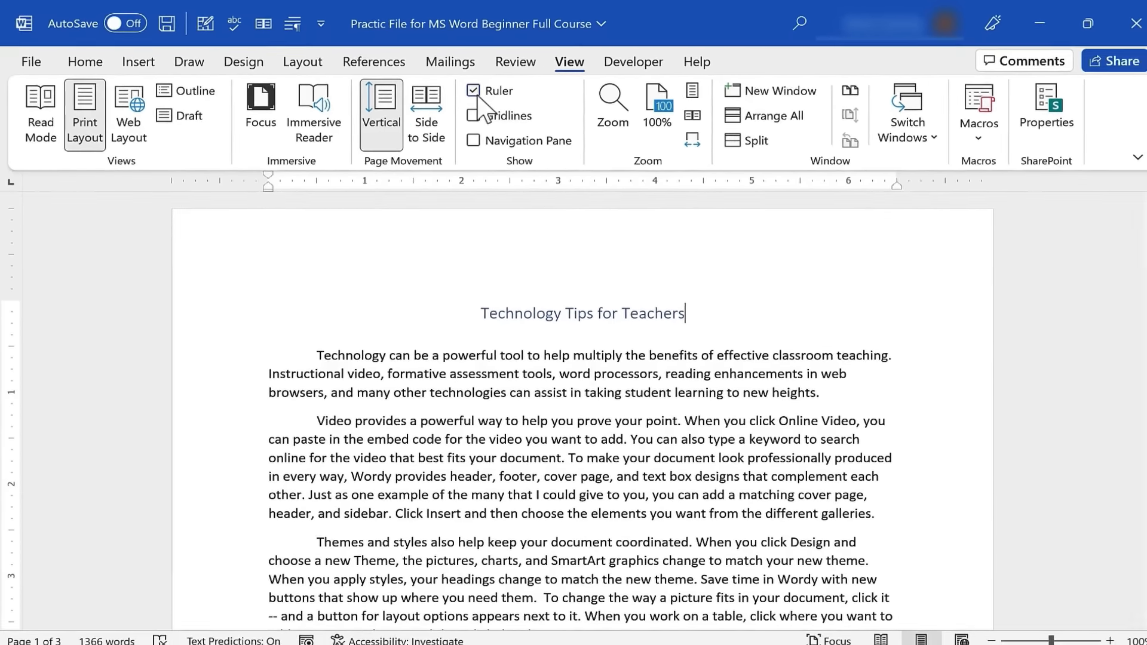
# Select the whole document and cycle the ruler's tab selector through its tab types back to Left Tab.
pyautogui.hotkey('ctrl', 'a')
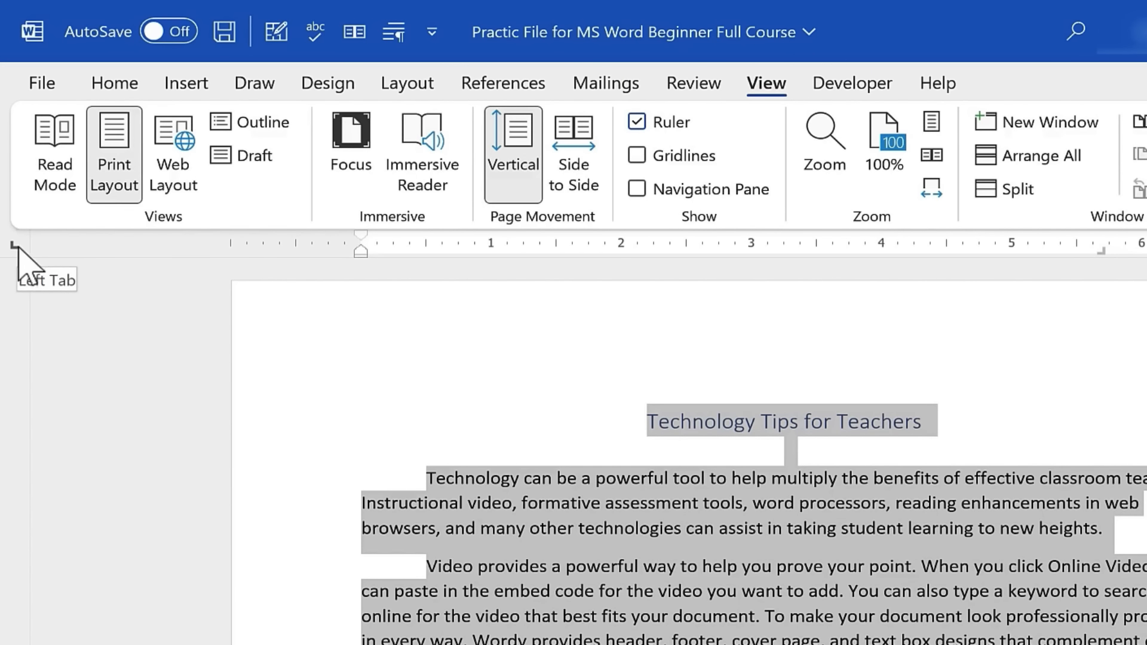
pyautogui.click(16, 247)
pyautogui.click(17, 249)
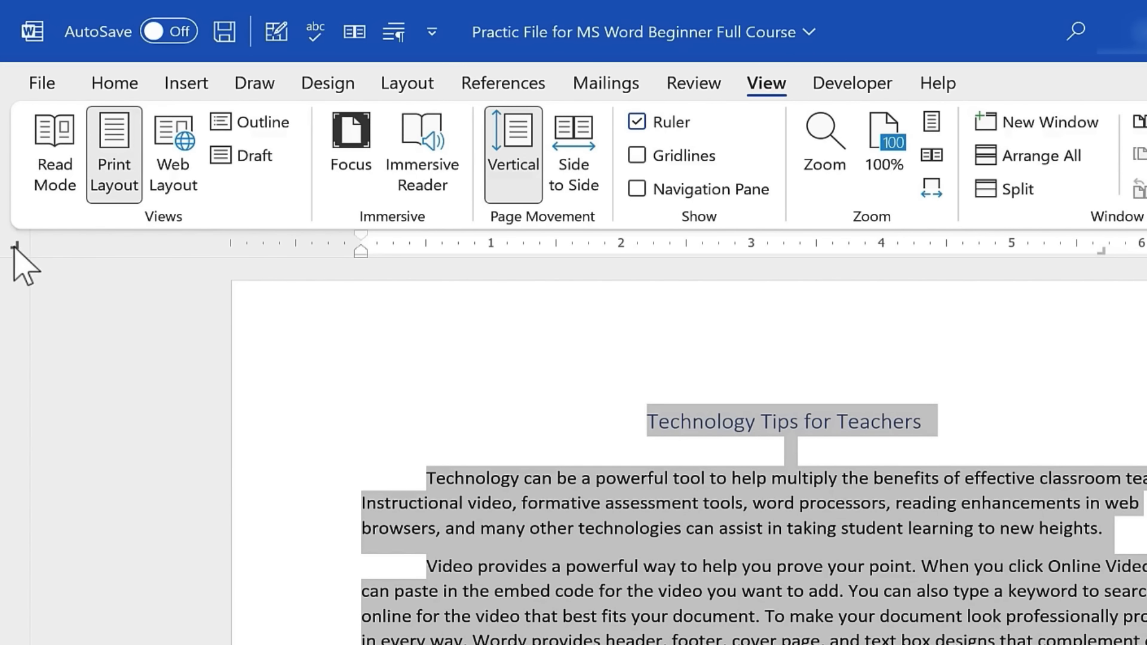
pyautogui.click(19, 249)
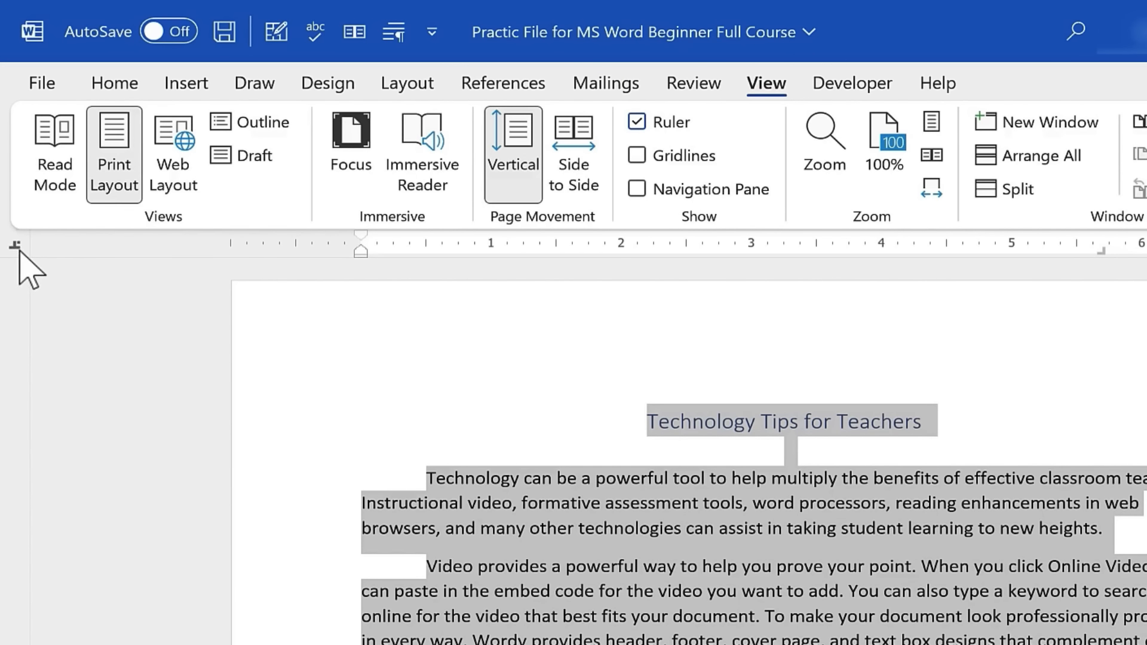
pyautogui.click(18, 246)
pyautogui.click(18, 245)
pyautogui.click(20, 246)
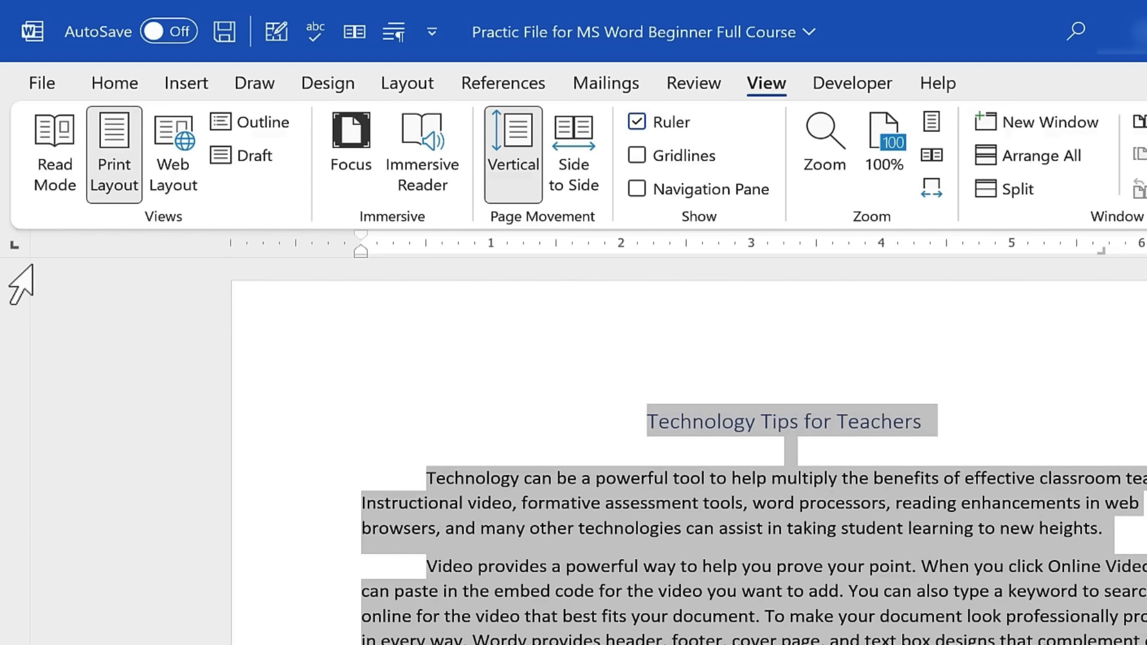
pyautogui.click(13, 247)
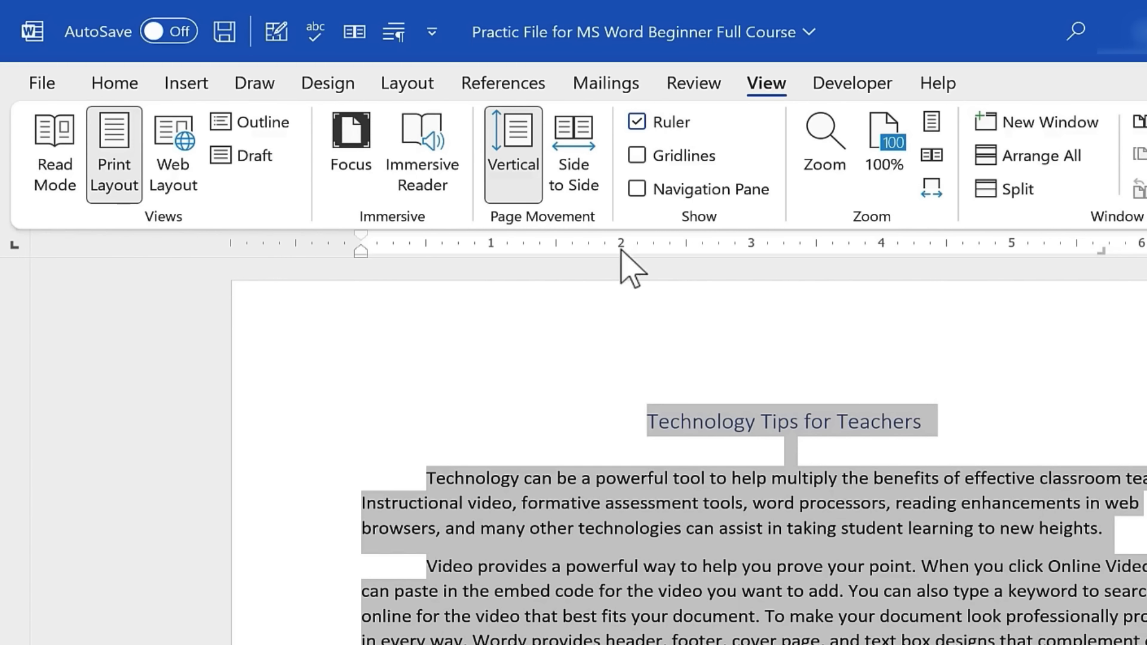
# Add left tab stops at about 1.5 and 2.1 inches, plus one at about 2.5 inches that is removed from the ruler again.
pyautogui.click(557, 250)
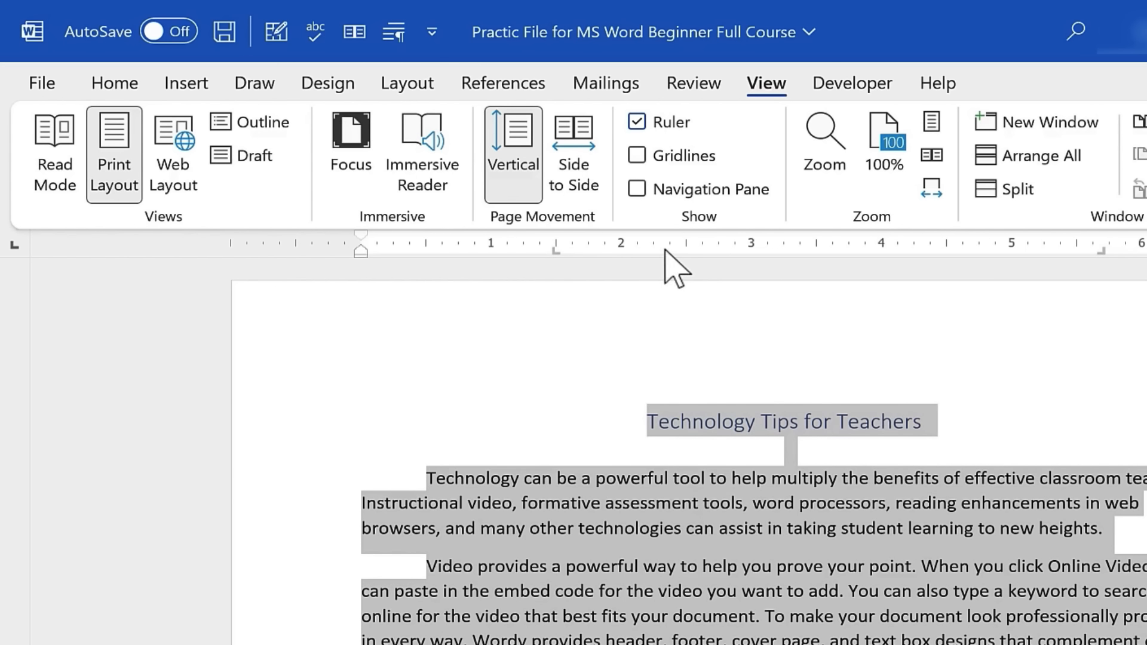
pyautogui.click(636, 250)
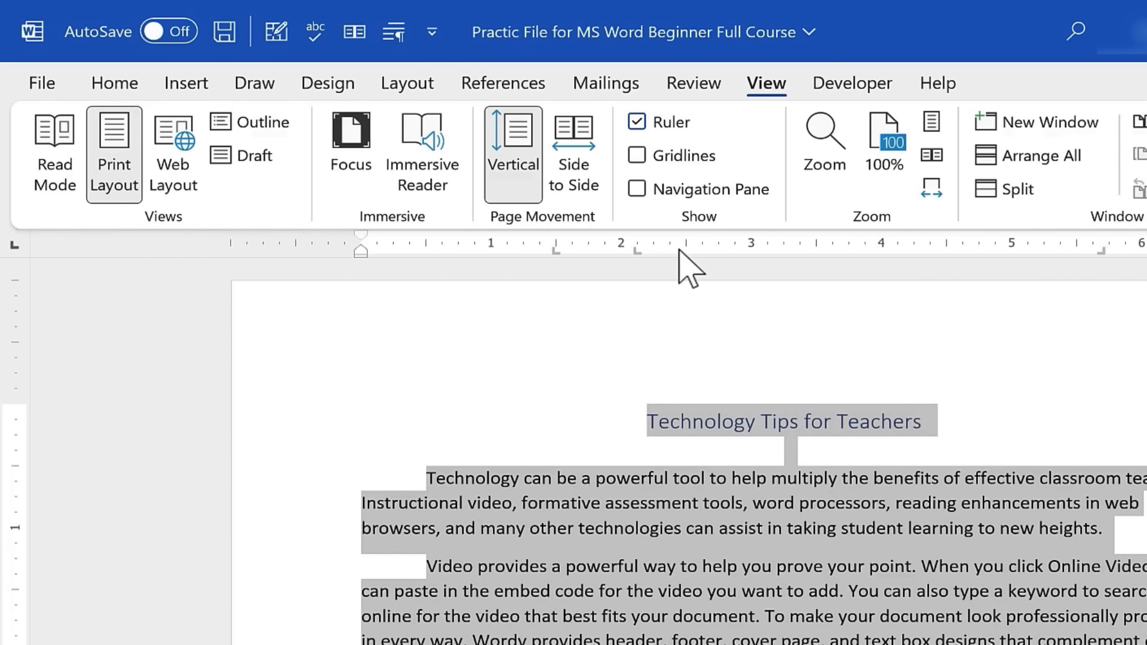
pyautogui.click(679, 250)
pyautogui.moveTo(678, 250); pyautogui.dragTo(681, 316)
# Add a center tab stop at about 3.25 inches and right tab stops at about 5.1 and 5.3 inches.
pyautogui.click(15, 245)
pyautogui.click(783, 247)
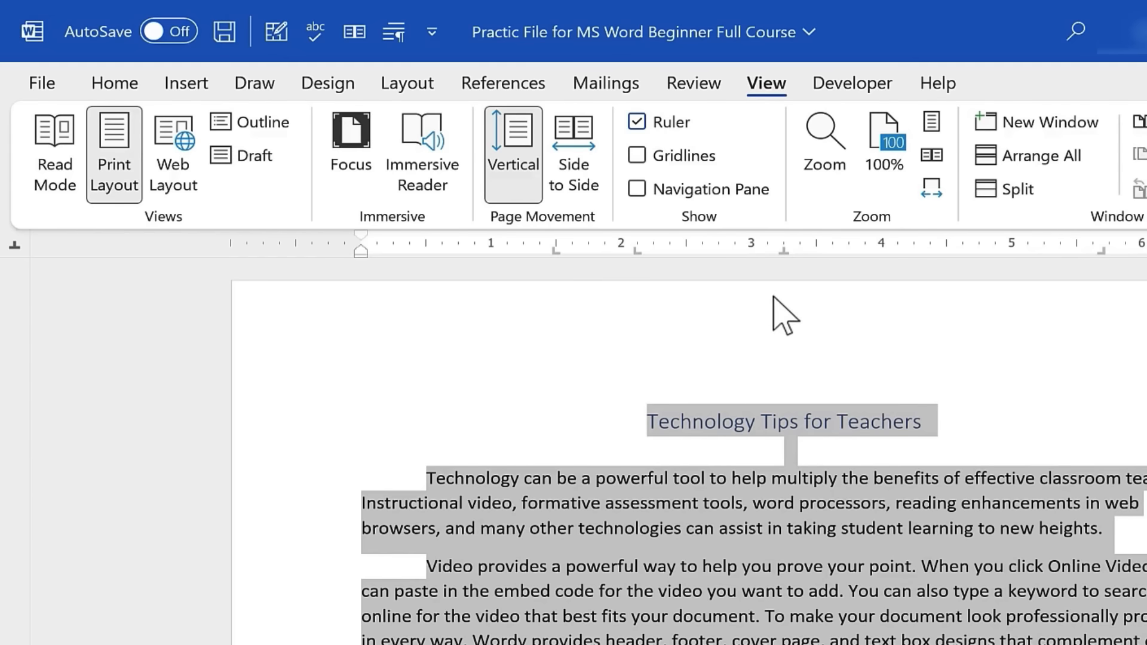
pyautogui.click(14, 245)
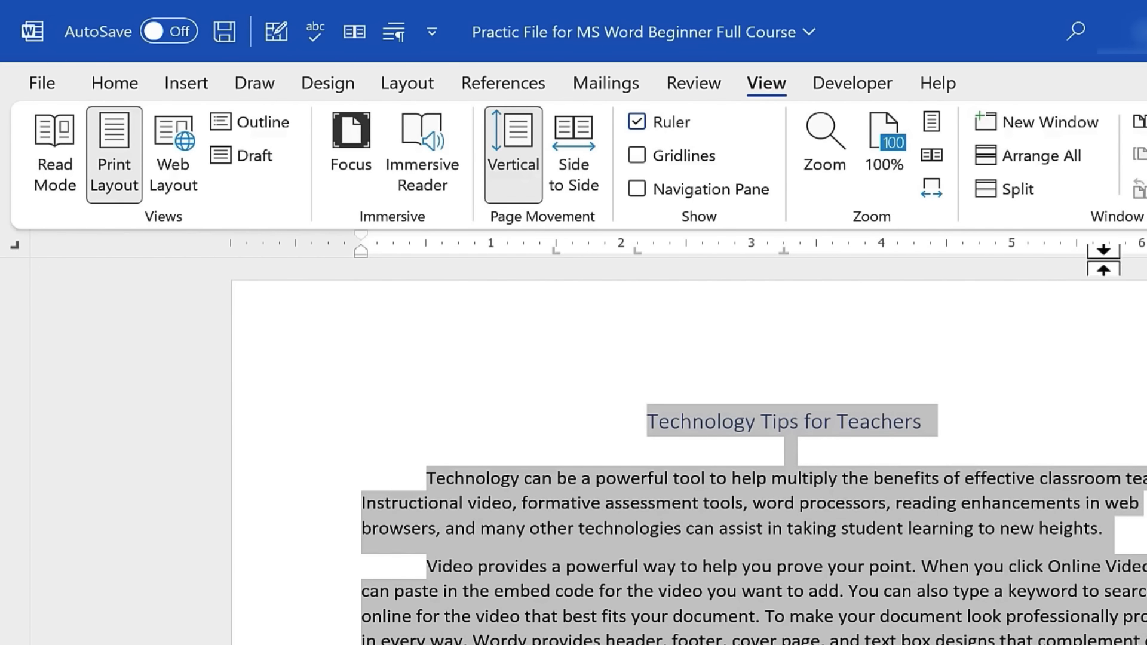
pyautogui.click(1020, 249)
pyautogui.click(1053, 251)
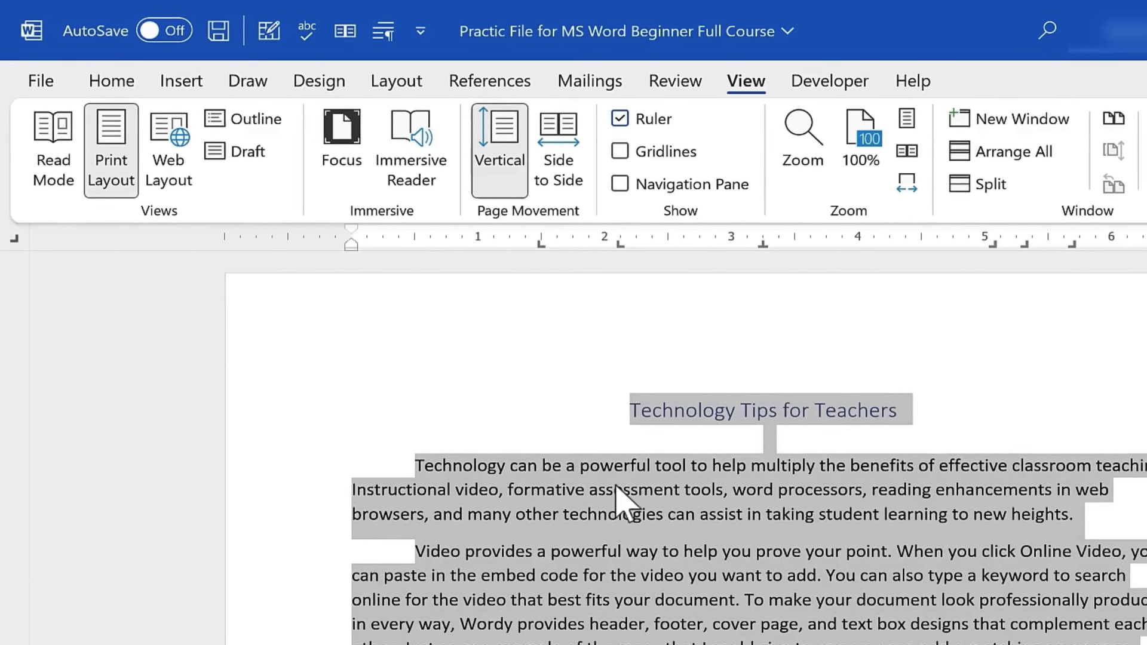
# Test the tab stops by inserting three tabs before the "Video provides a powerful way" paragraph on page 1, and remove the tabs again.
pyautogui.click(636, 499)
pyautogui.click(528, 423)
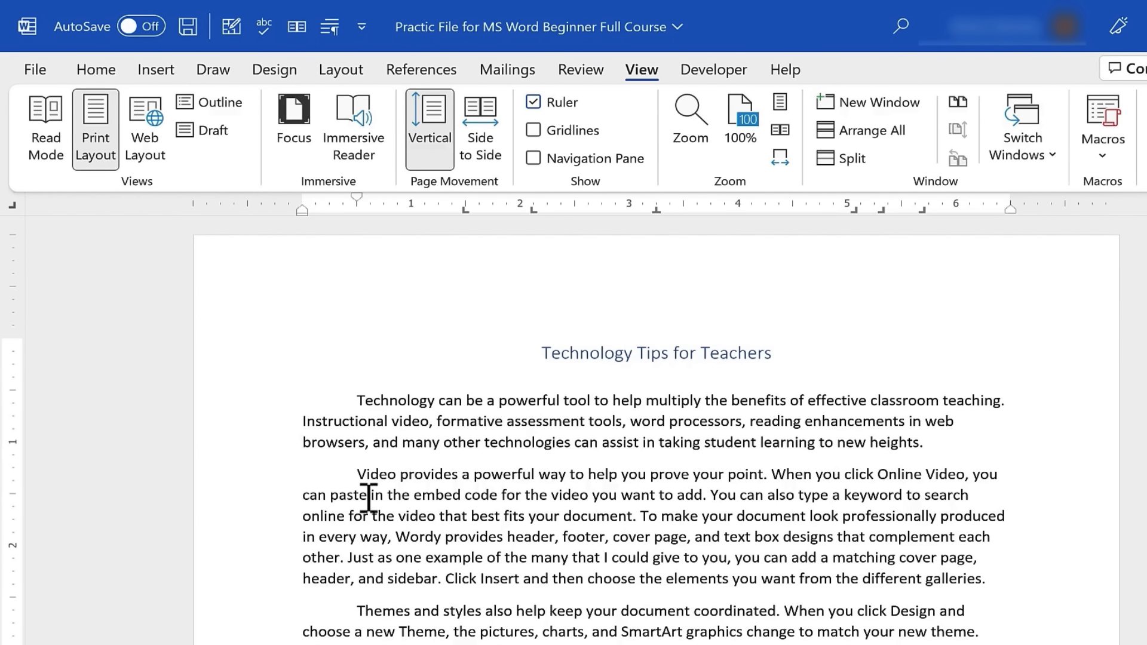
pyautogui.click(363, 478)
pyautogui.press('Tab')
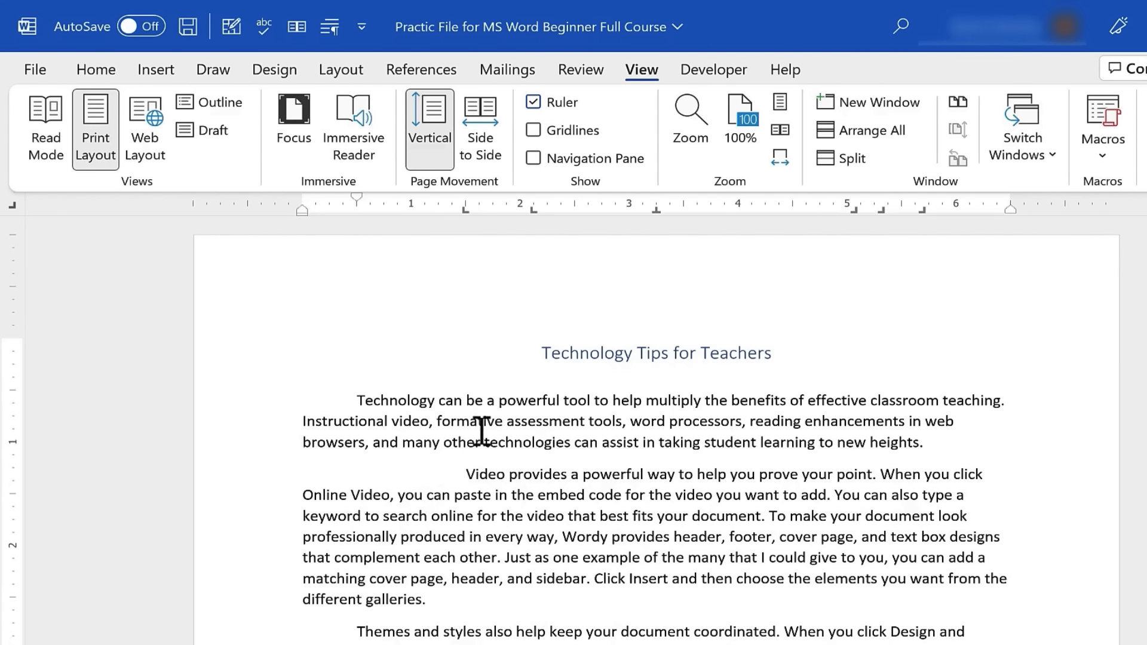
pyautogui.press('Tab')
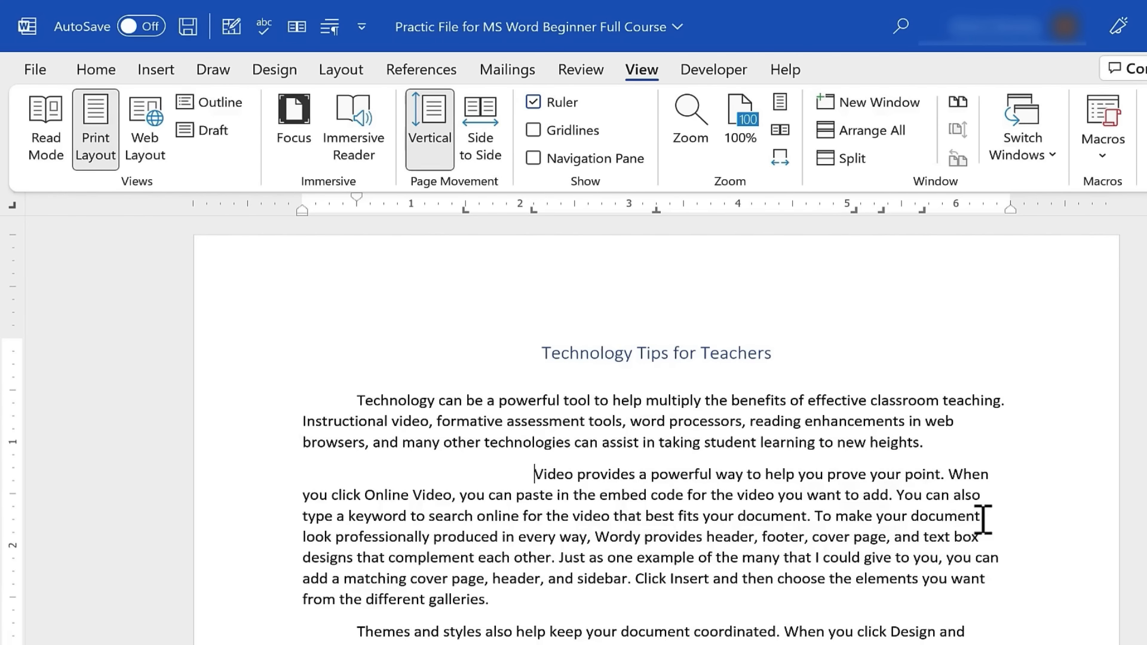
pyautogui.press('Tab')
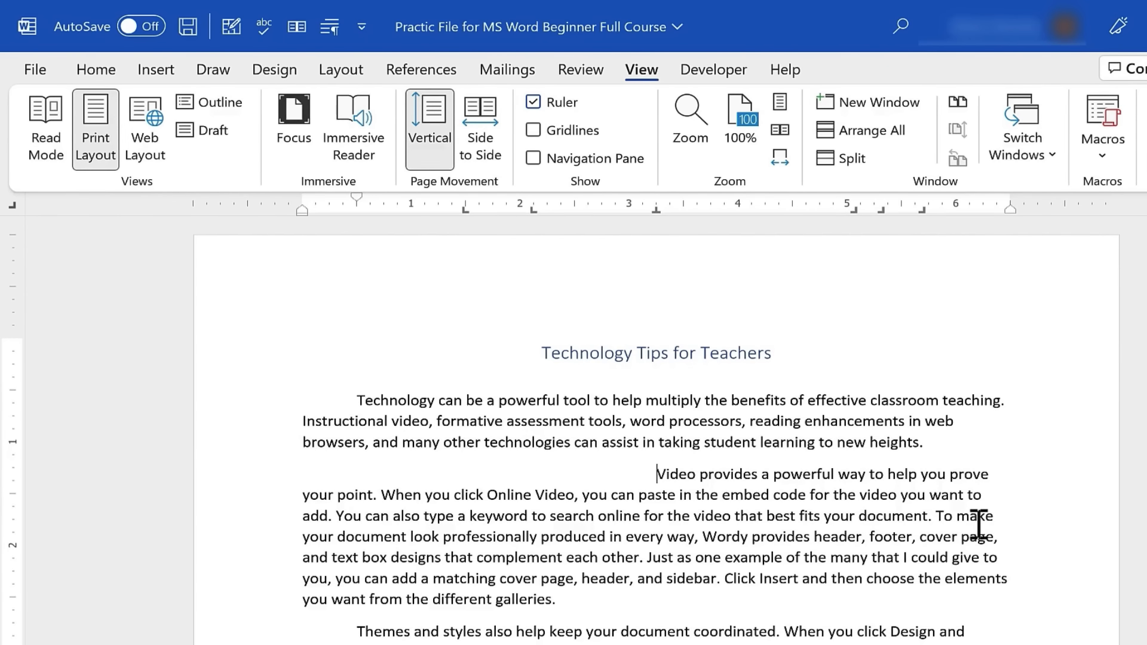
pyautogui.press('BackSpace')
pyautogui.press('BackSpace')
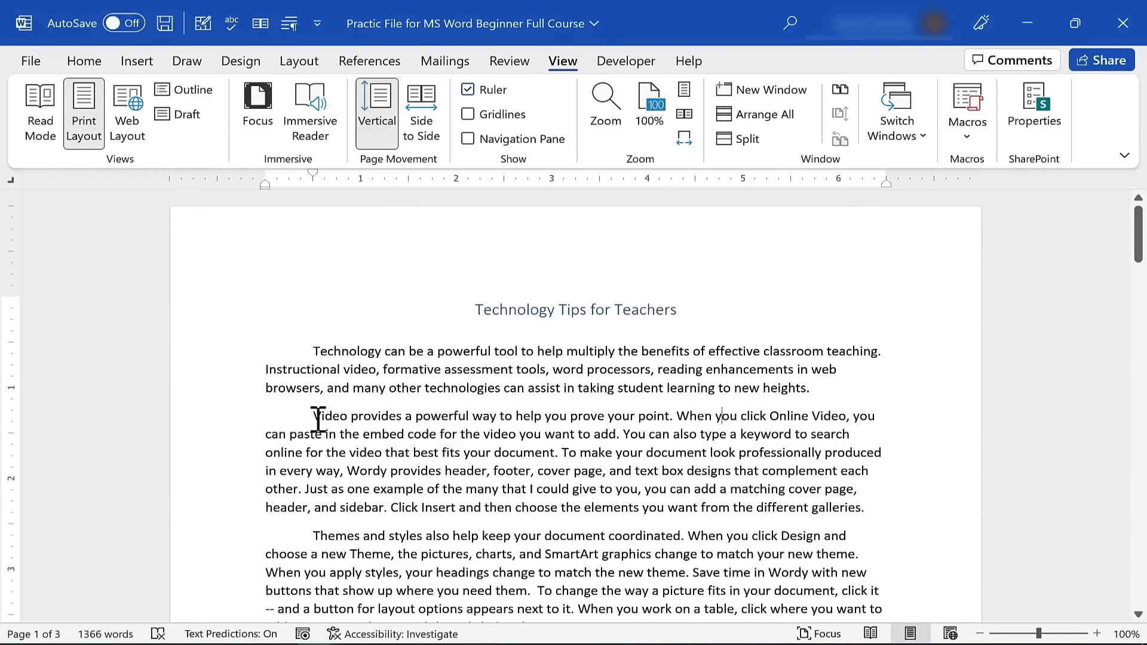
# Try center and right alignment and a larger indent on the "Video provides a powerful way" paragraph, restoring left alignment and the original indent.
pyautogui.moveTo(313, 417); pyautogui.dragTo(908, 517)
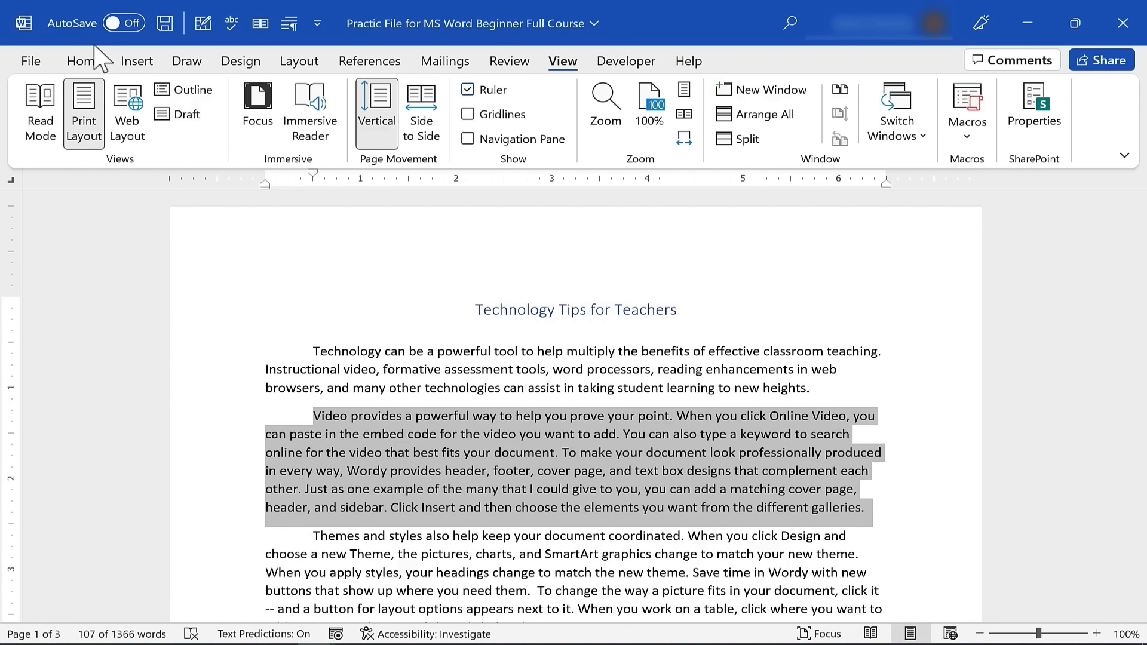
pyautogui.click(89, 59)
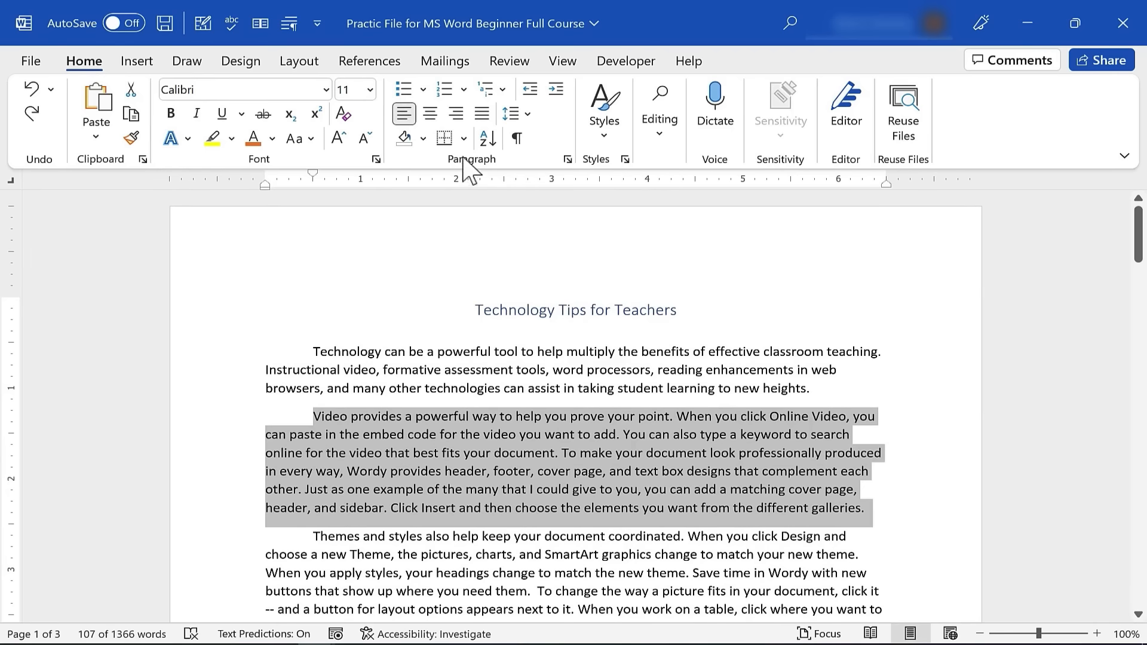
pyautogui.click(430, 113)
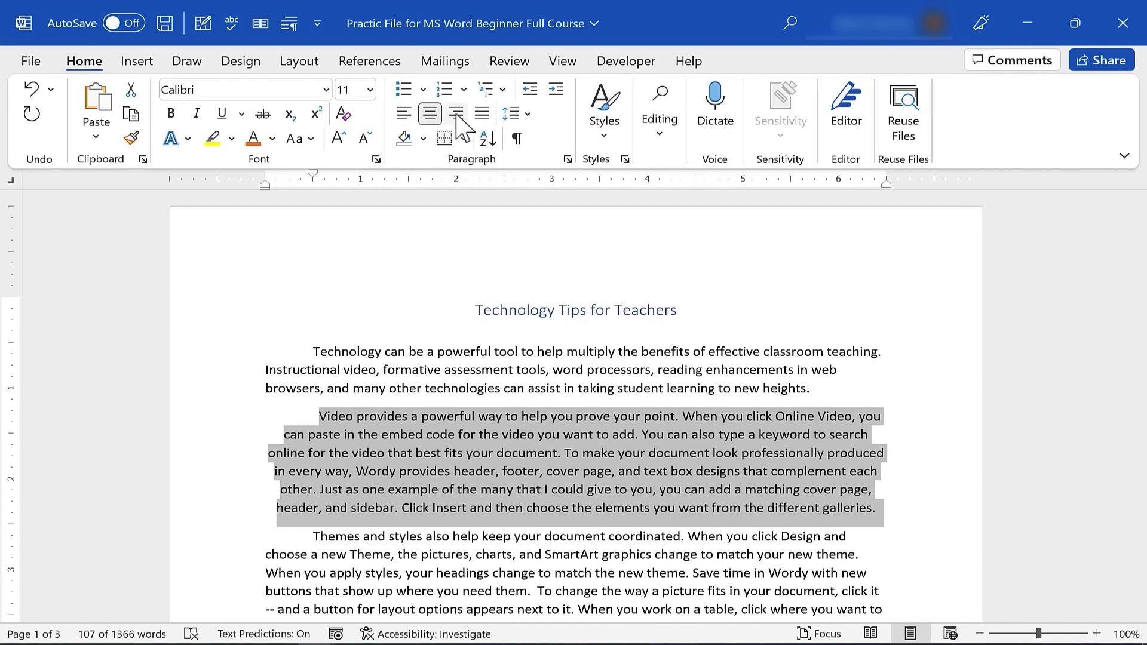
pyautogui.click(455, 113)
pyautogui.click(403, 114)
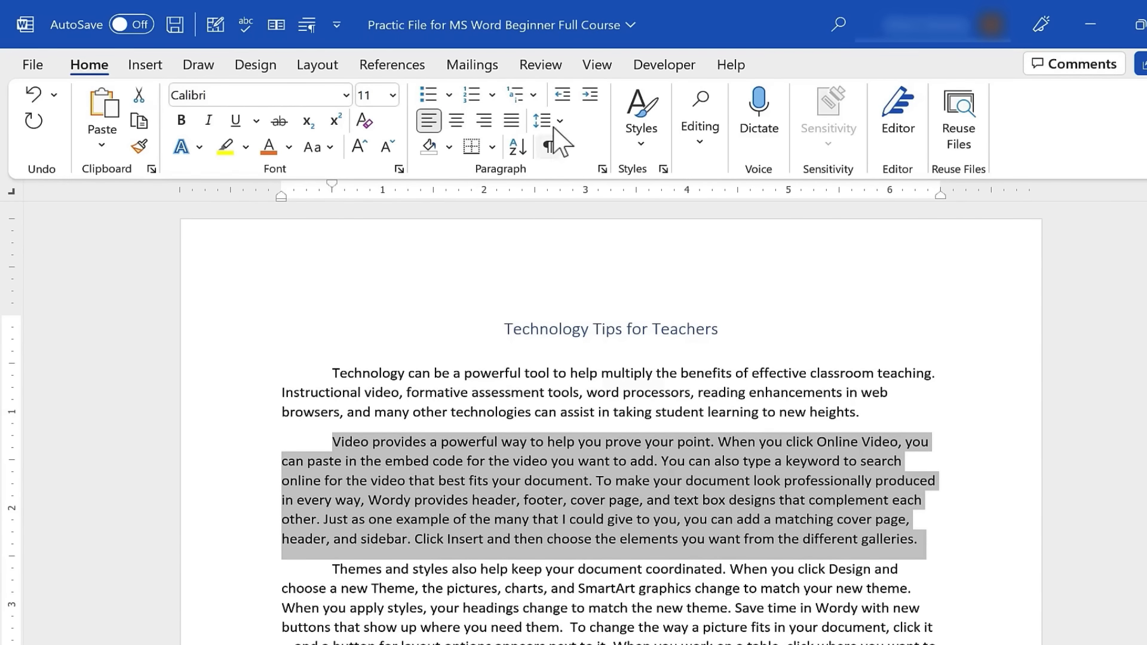
pyautogui.click(591, 95)
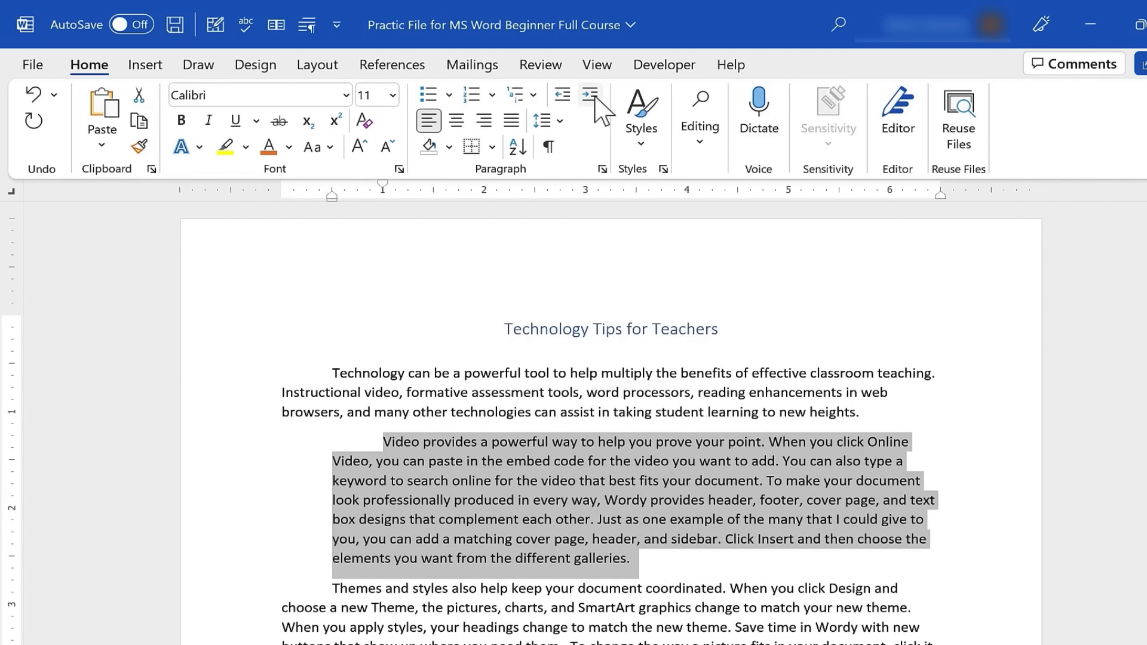
pyautogui.click(564, 95)
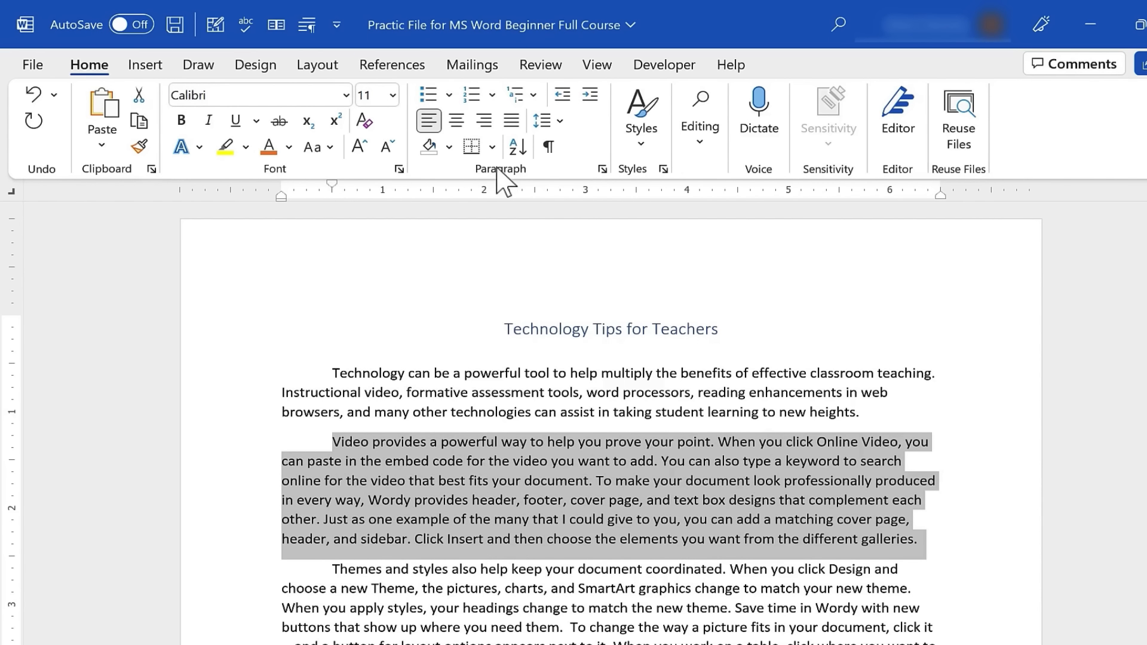
# Try outside borders around the "Video provides a powerful way" paragraph and undo them.
pyautogui.click(492, 147)
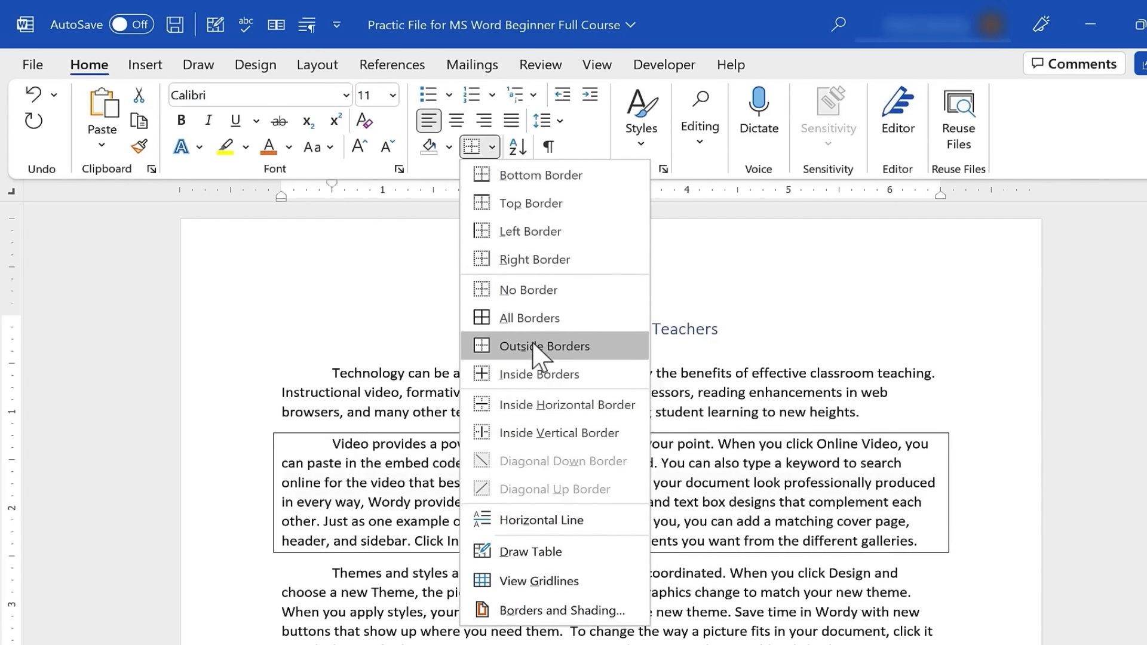
pyautogui.click(535, 347)
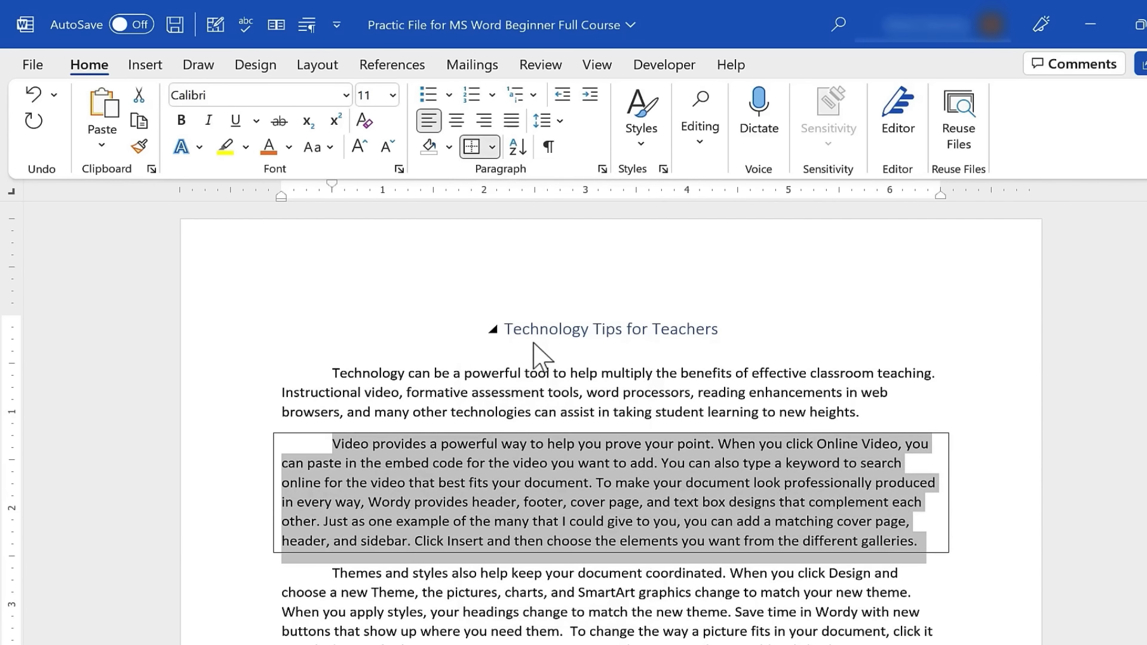
pyautogui.click(942, 543)
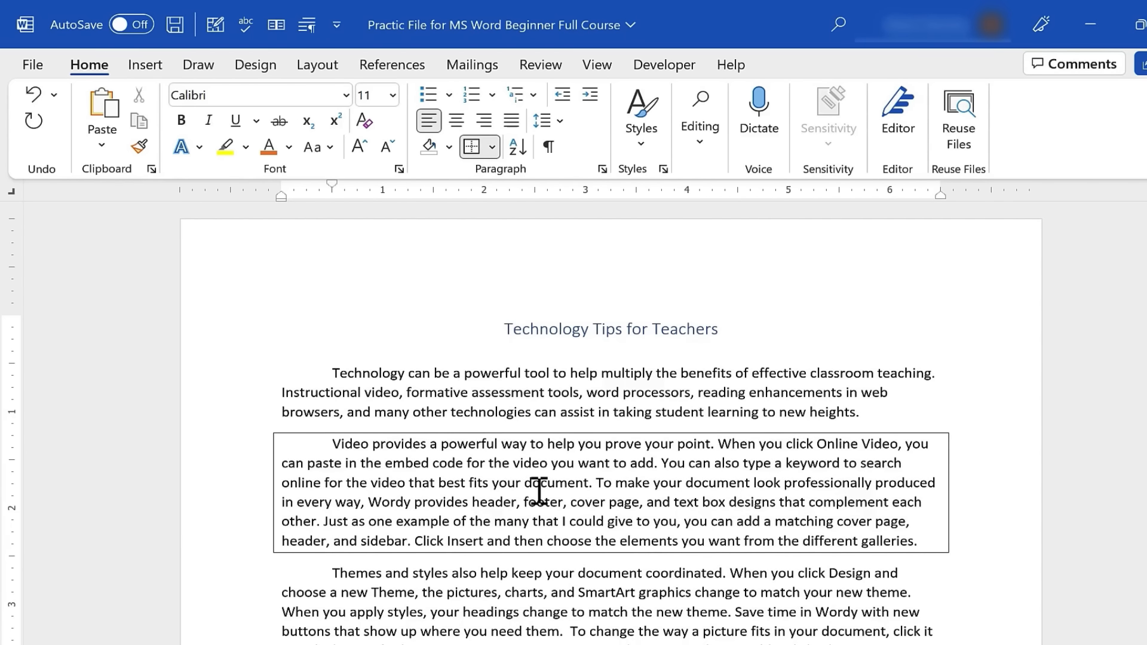
pyautogui.hotkey('ctrl', 'z')
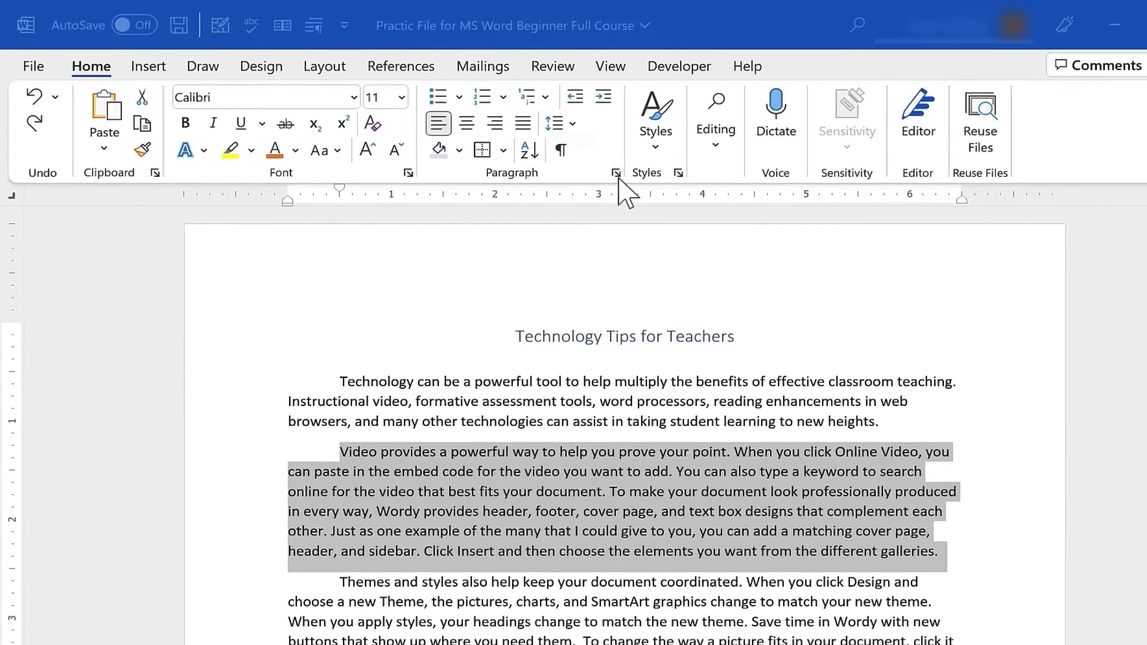
# Set the line spacing of the "Video provides a powerful way" paragraph to Double in the Paragraph settings.
pyautogui.click(616, 174)
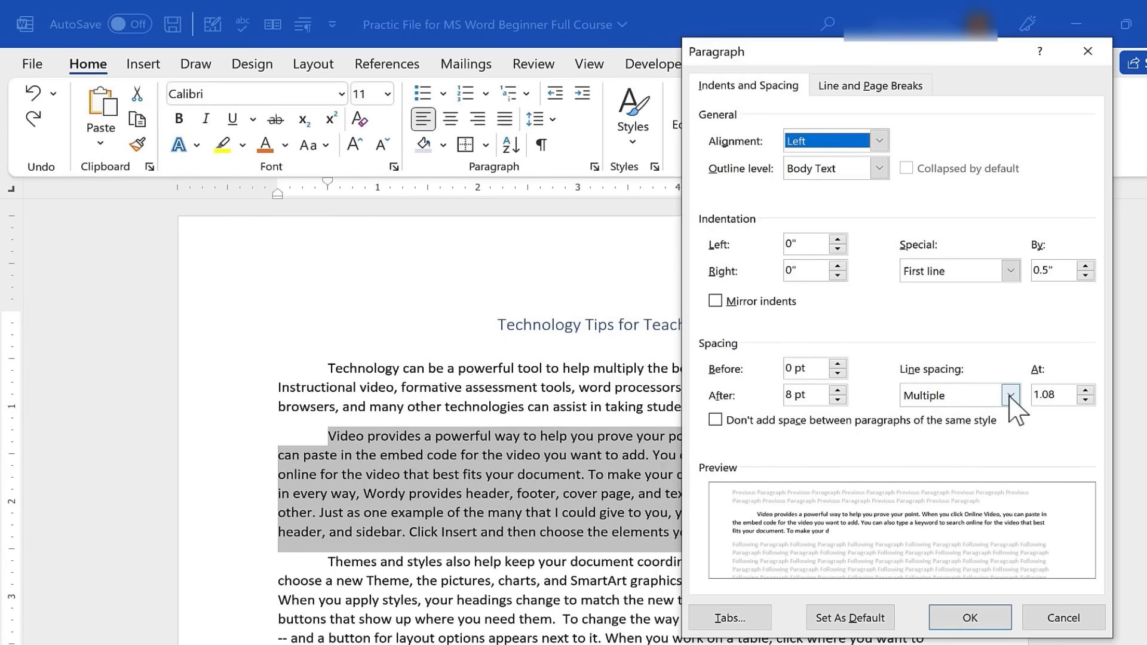
pyautogui.click(1010, 396)
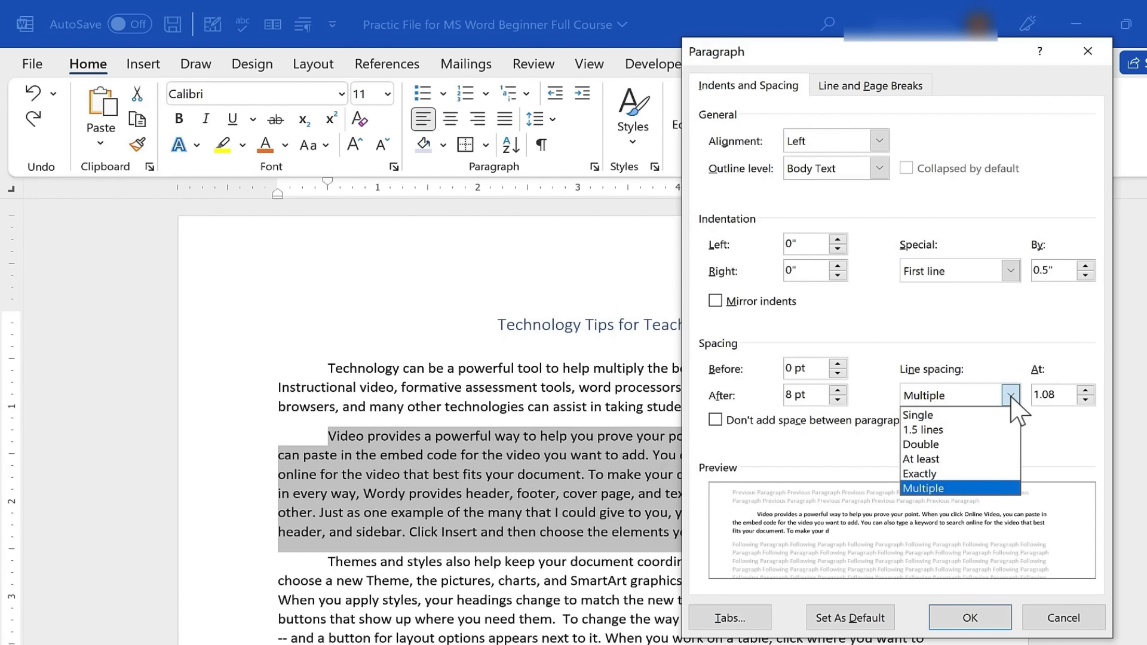
pyautogui.click(930, 445)
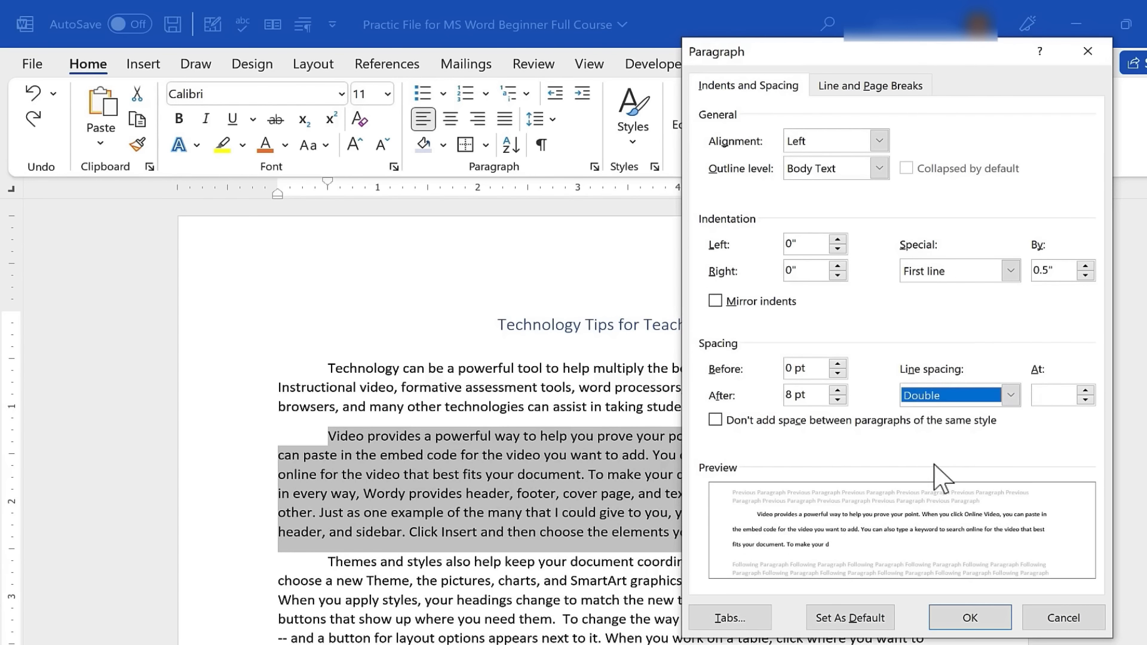
pyautogui.click(973, 618)
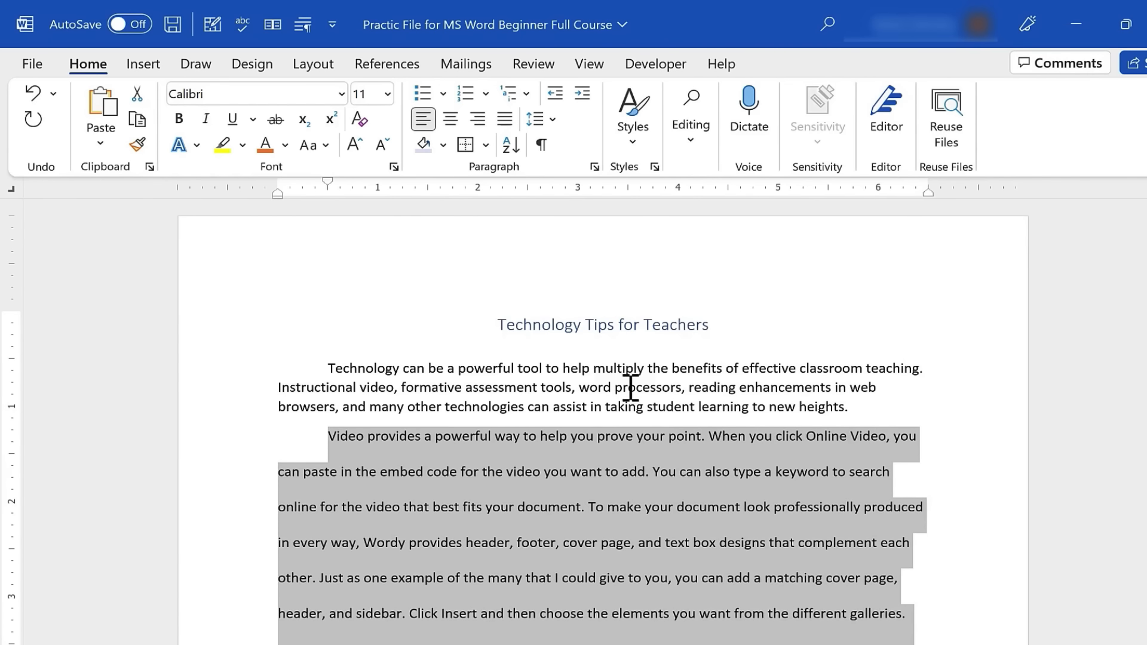
pyautogui.click(588, 403)
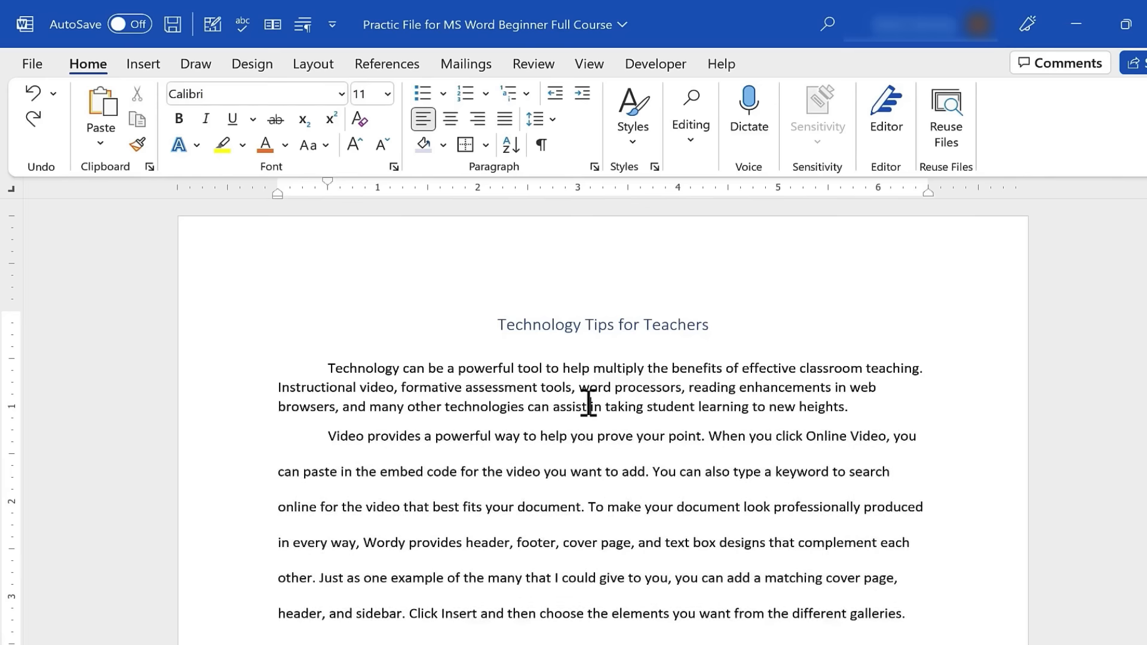
# Apply Double line spacing to the whole document and look through the pages.
pyautogui.hotkey('ctrl', 'a')
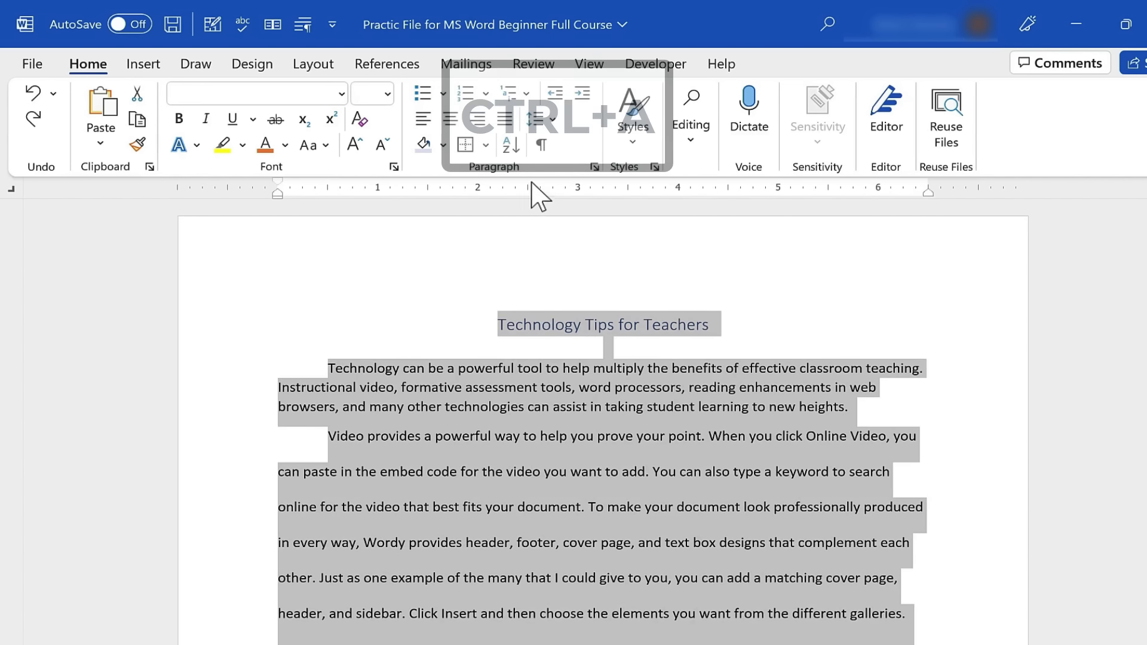
pyautogui.click(594, 167)
pyautogui.click(1009, 396)
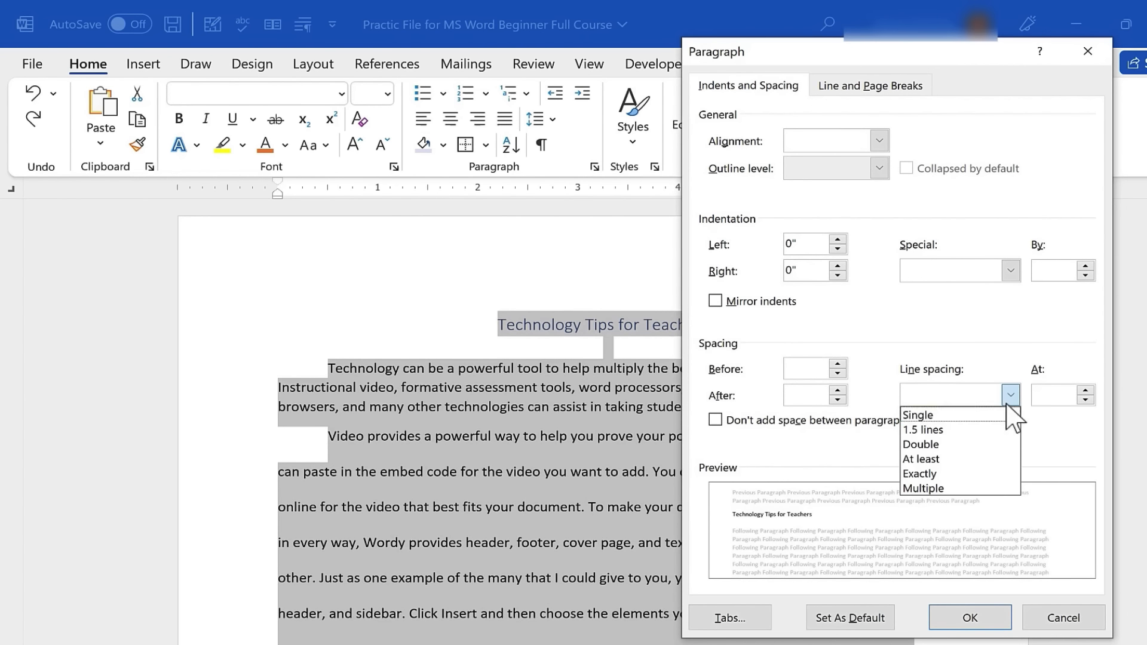
pyautogui.click(950, 445)
pyautogui.click(974, 616)
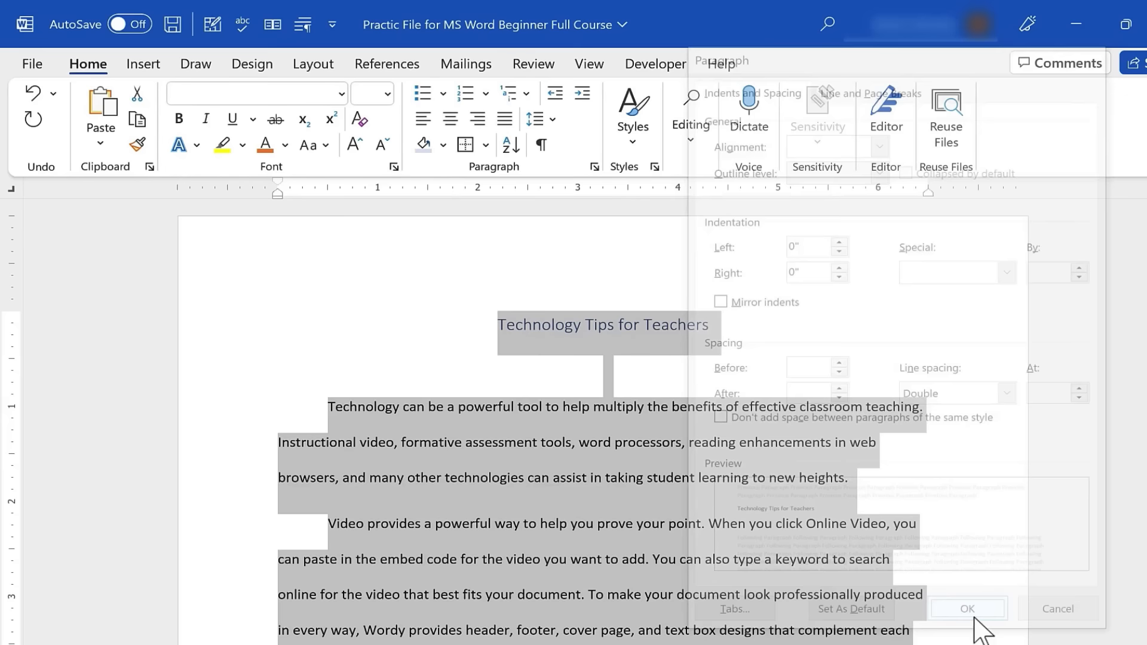
pyautogui.scroll(-10, 783, 501)
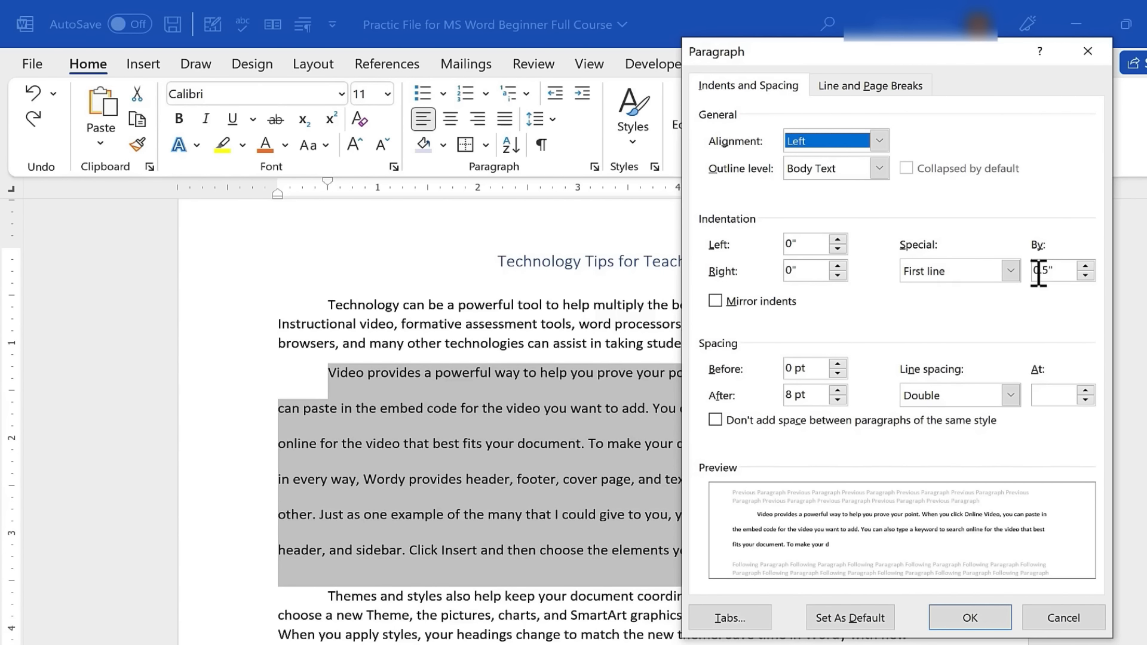
# Try a smaller first-line indent on the "Video provides" paragraph, return it to 0.5", and set the spacing after to 6 pt.
pyautogui.click(1086, 275)
pyautogui.click(1085, 275)
pyautogui.click(1085, 265)
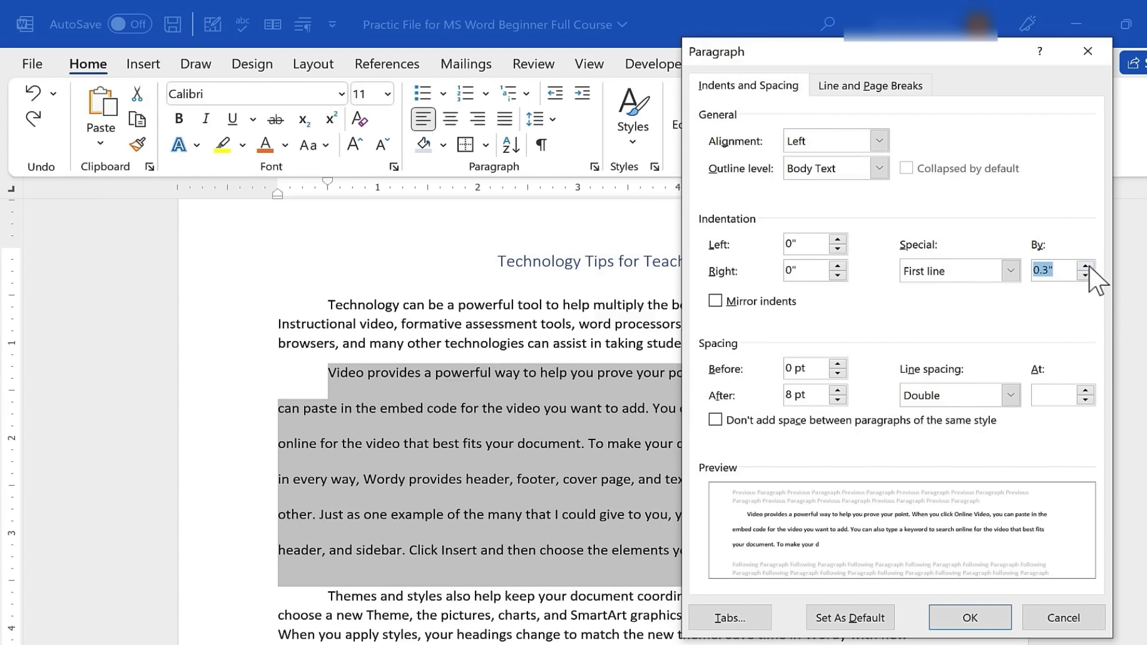
pyautogui.click(1085, 265)
pyautogui.hotkey('shift', 'Tab')
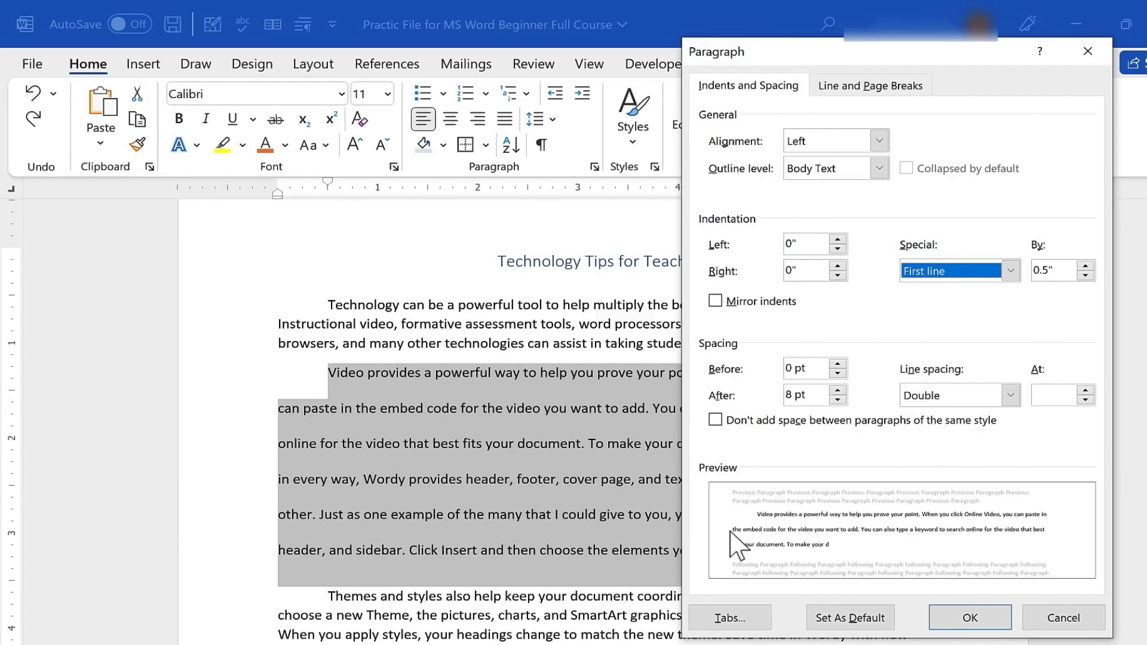
pyautogui.click(838, 399)
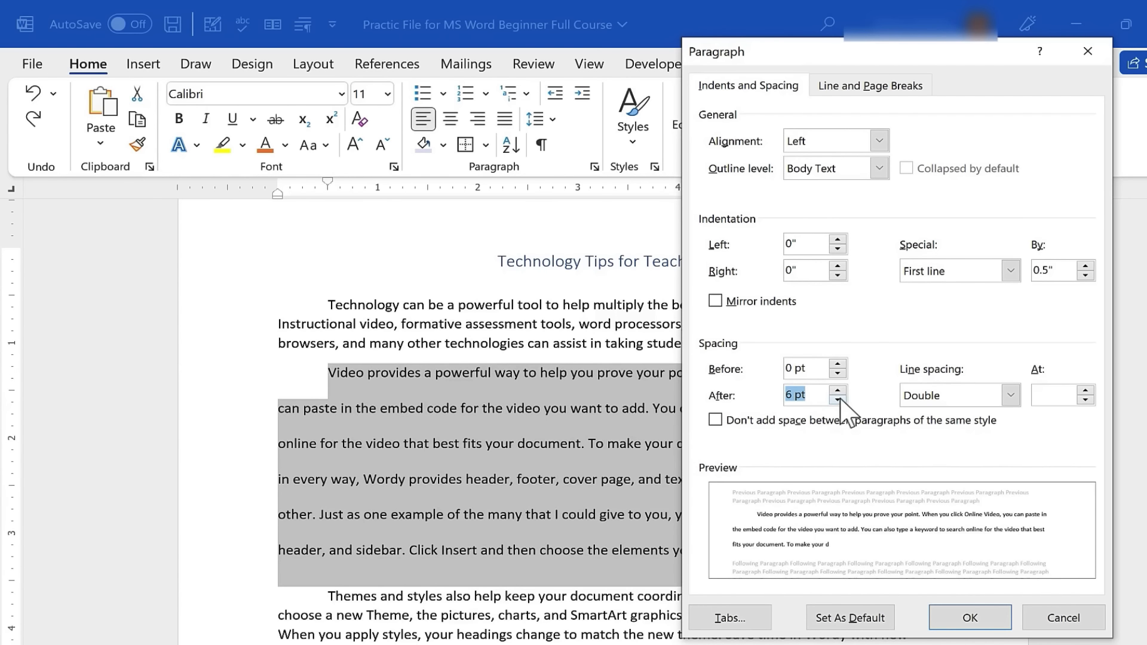
pyautogui.click(1062, 616)
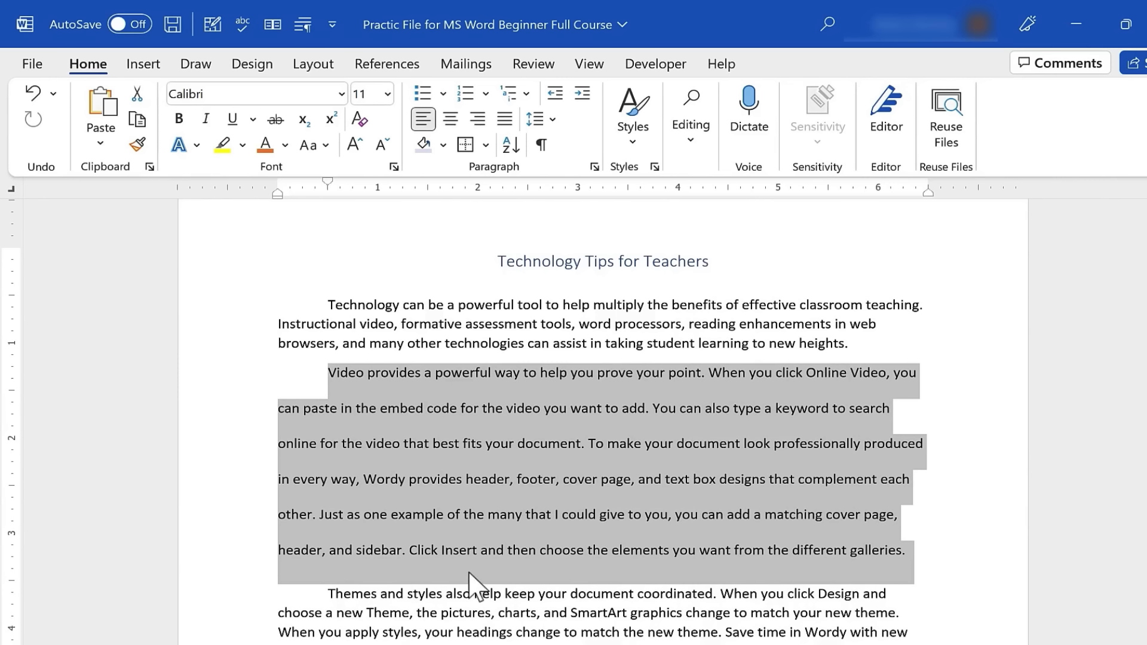
pyautogui.click(596, 167)
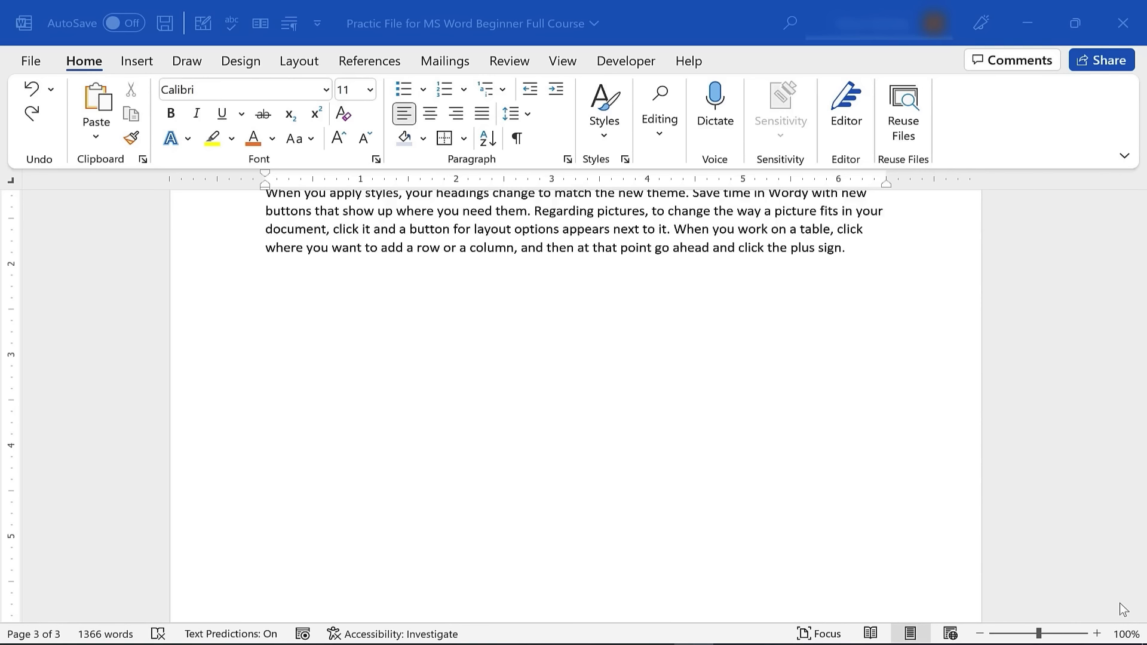
# Place the insertion point on the empty line below the last paragraph on page 3.
pyautogui.scroll(6, 514, 440)
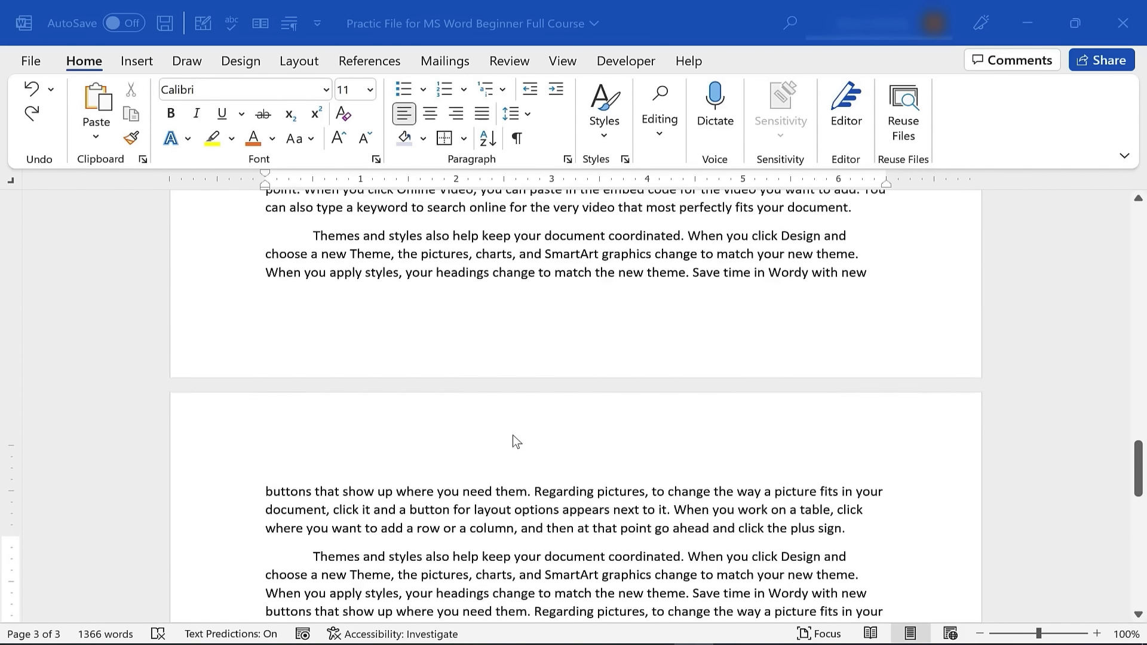
pyautogui.scroll(-6, 514, 440)
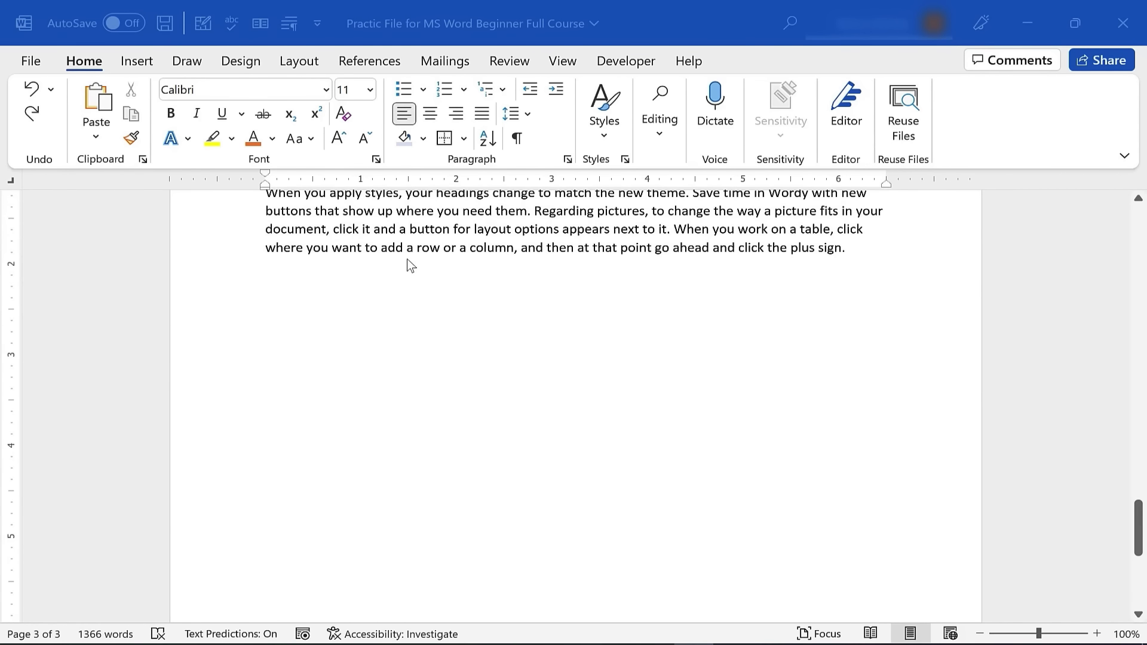
pyautogui.click(431, 315)
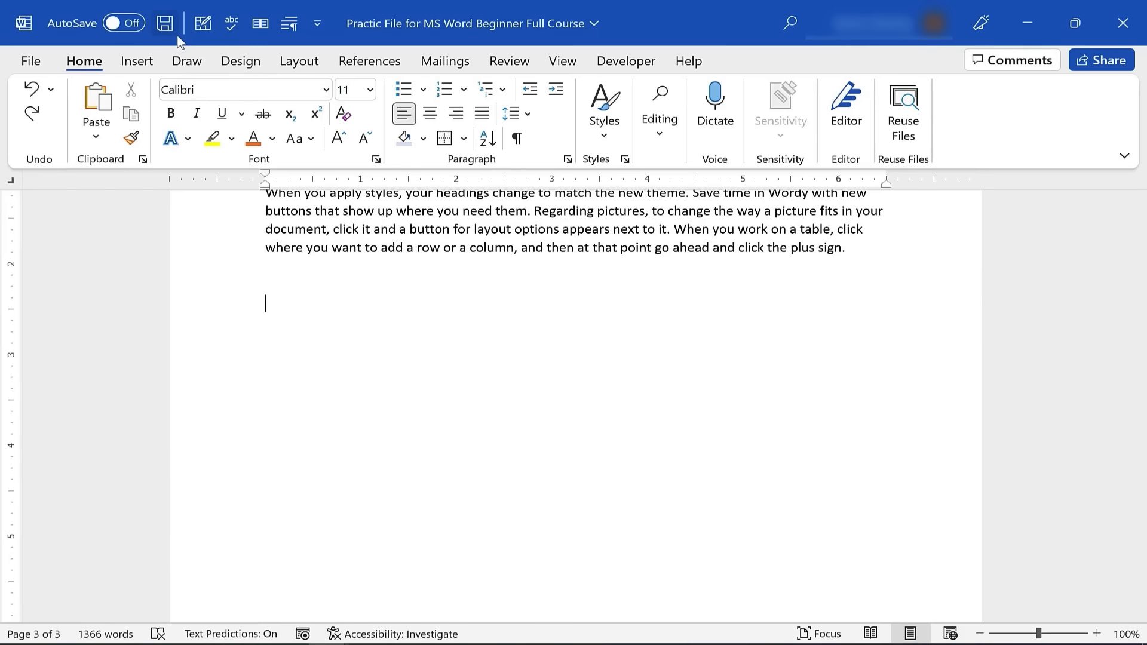
# Browse the built-in Quick Tables and try the Calendar 2 table below the last paragraph.
pyautogui.click(137, 61)
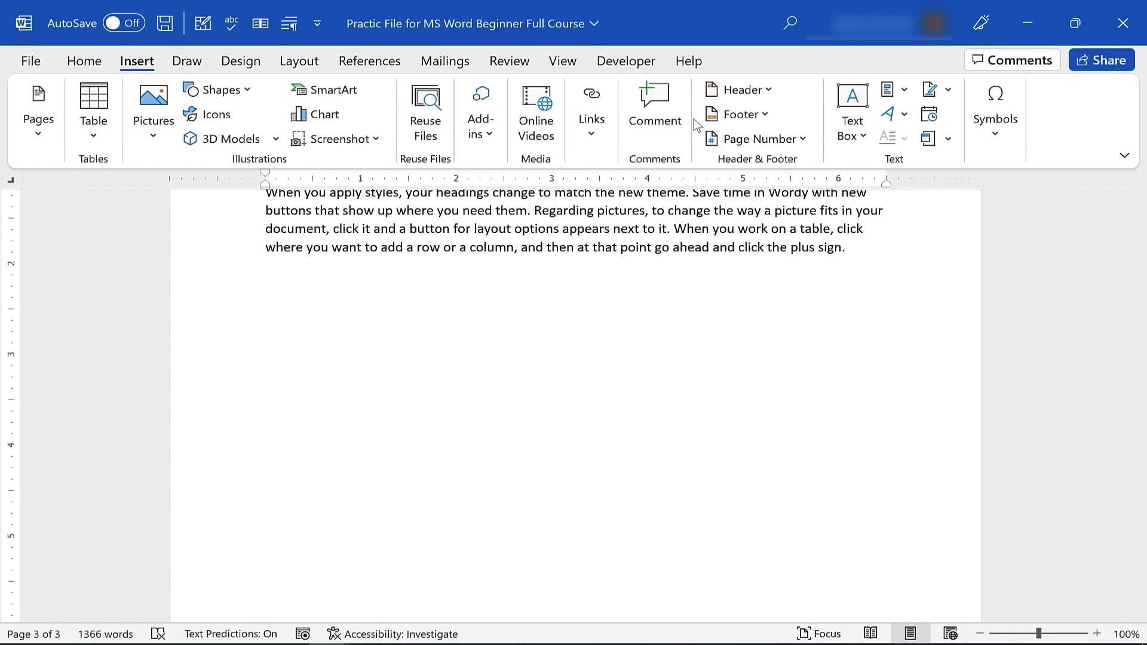
pyautogui.click(92, 123)
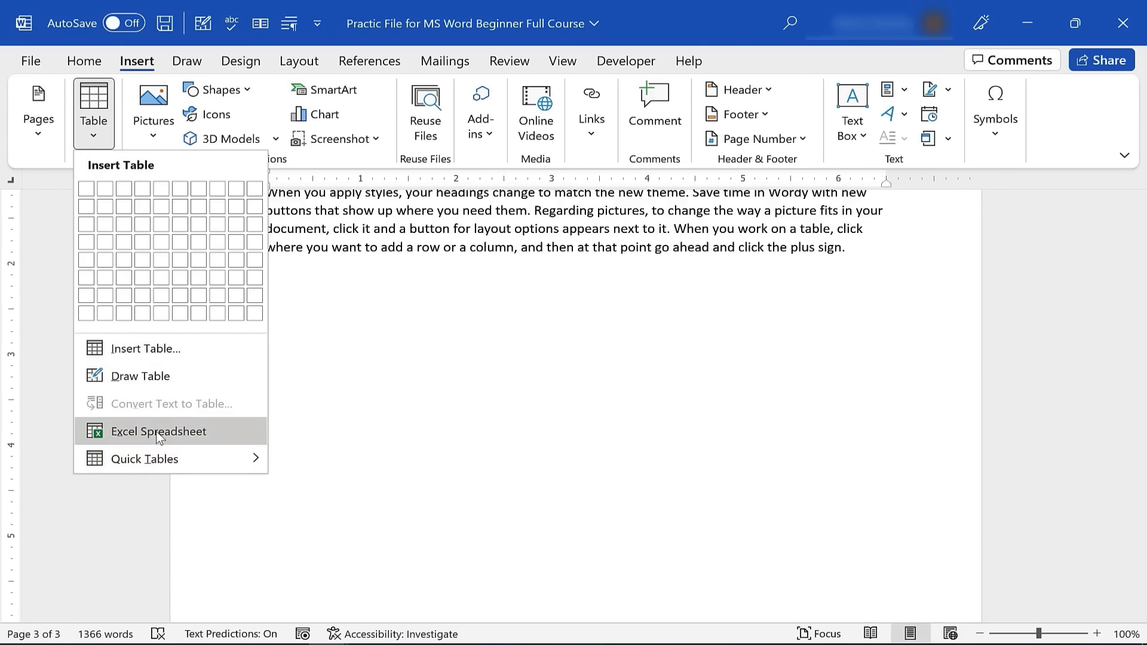
pyautogui.moveTo(174, 457)
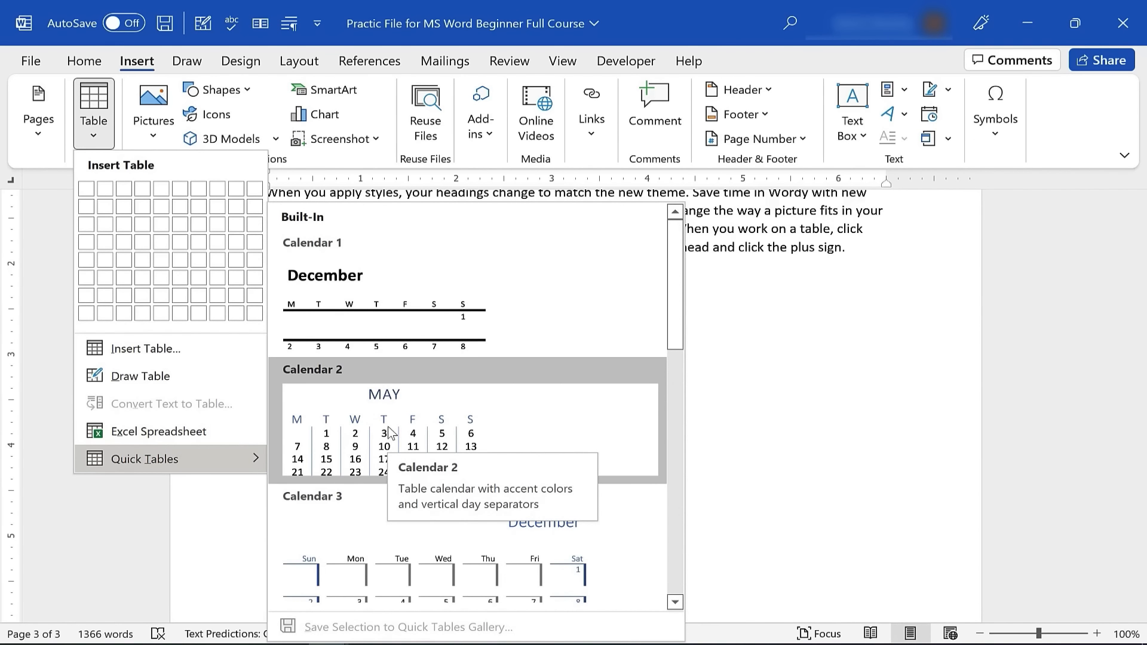
pyautogui.scroll(-5, 380, 428)
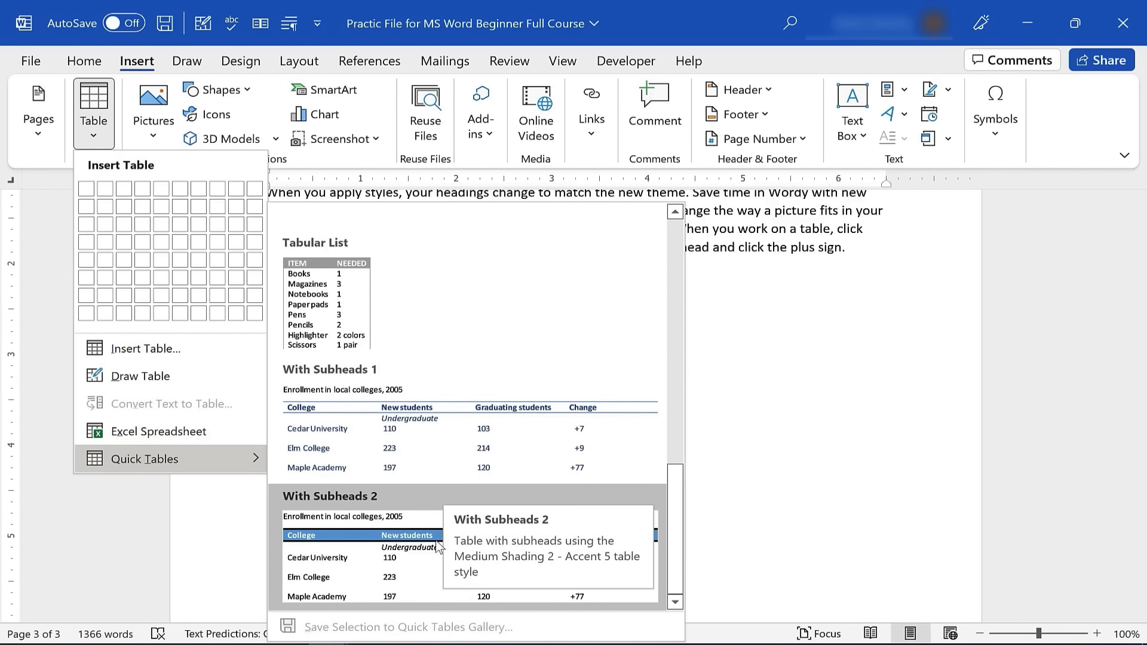
pyautogui.moveTo(672, 503); pyautogui.dragTo(603, 211)
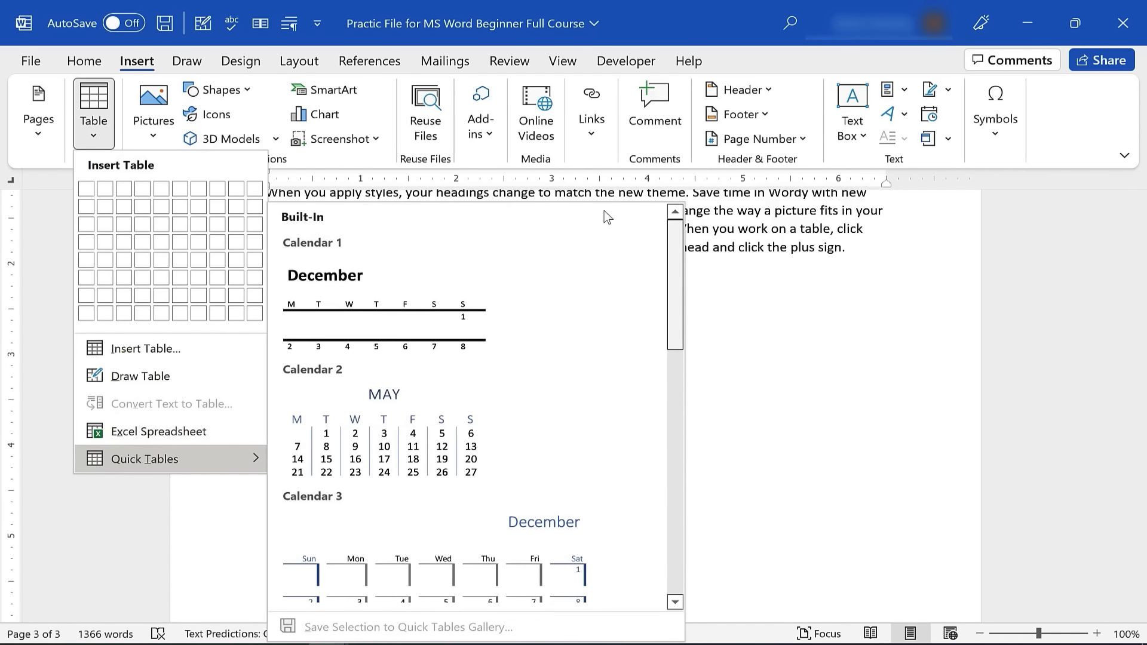
pyautogui.click(391, 453)
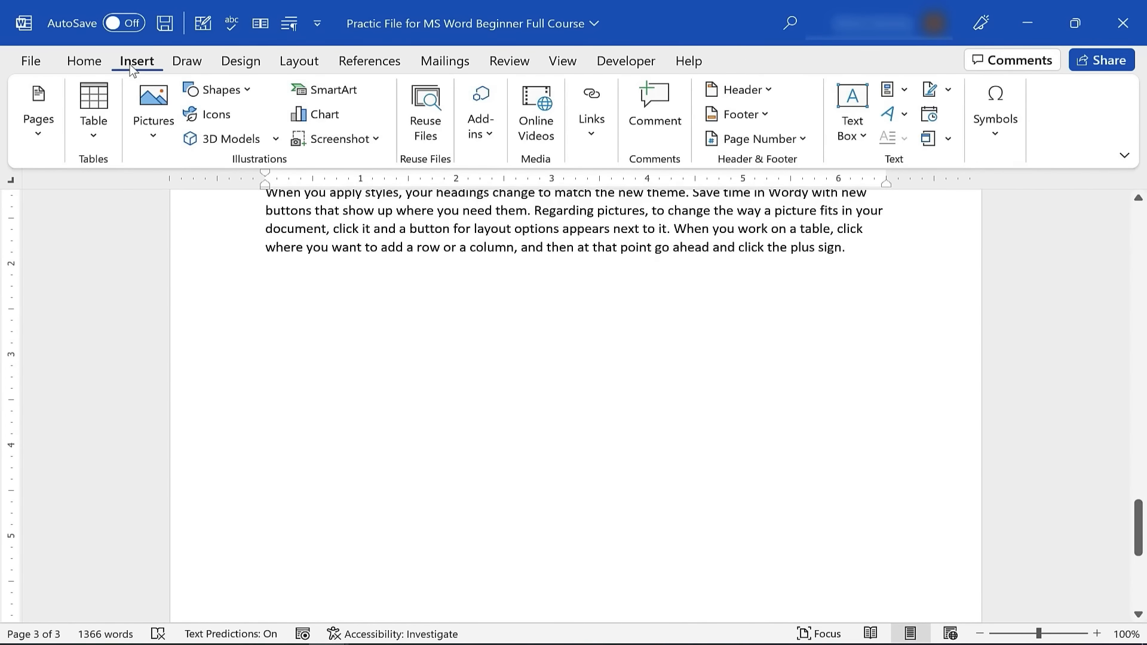
# Try inserting a table with 5 columns and 2 rows below the last paragraph, and undo it.
pyautogui.click(93, 114)
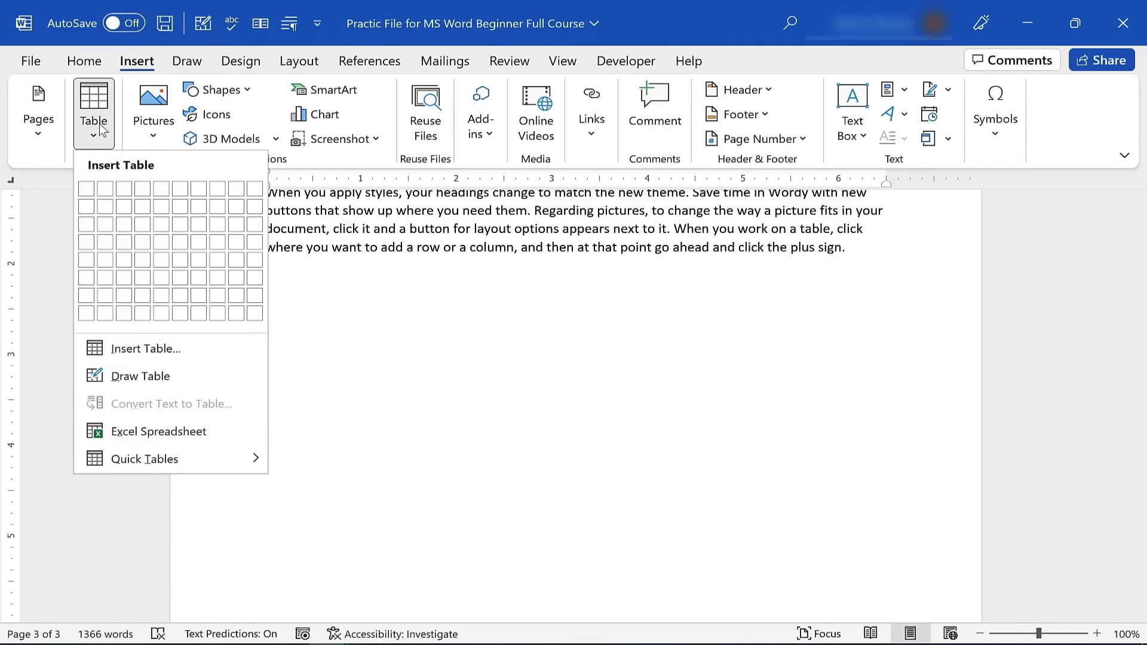
pyautogui.click(148, 350)
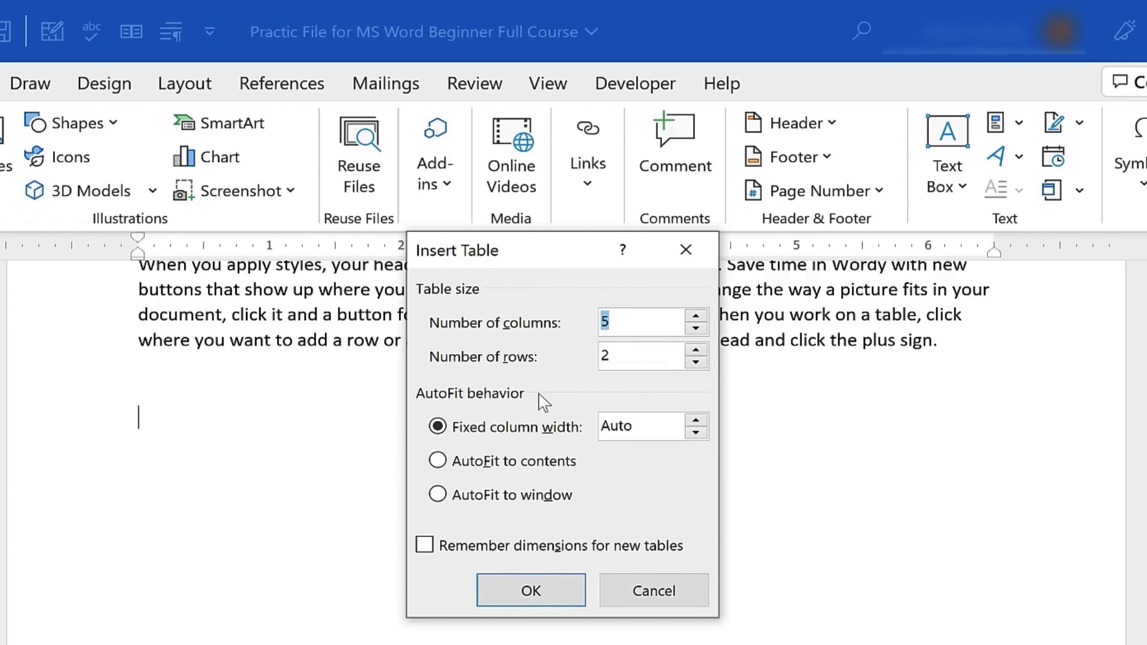
pyautogui.click(541, 593)
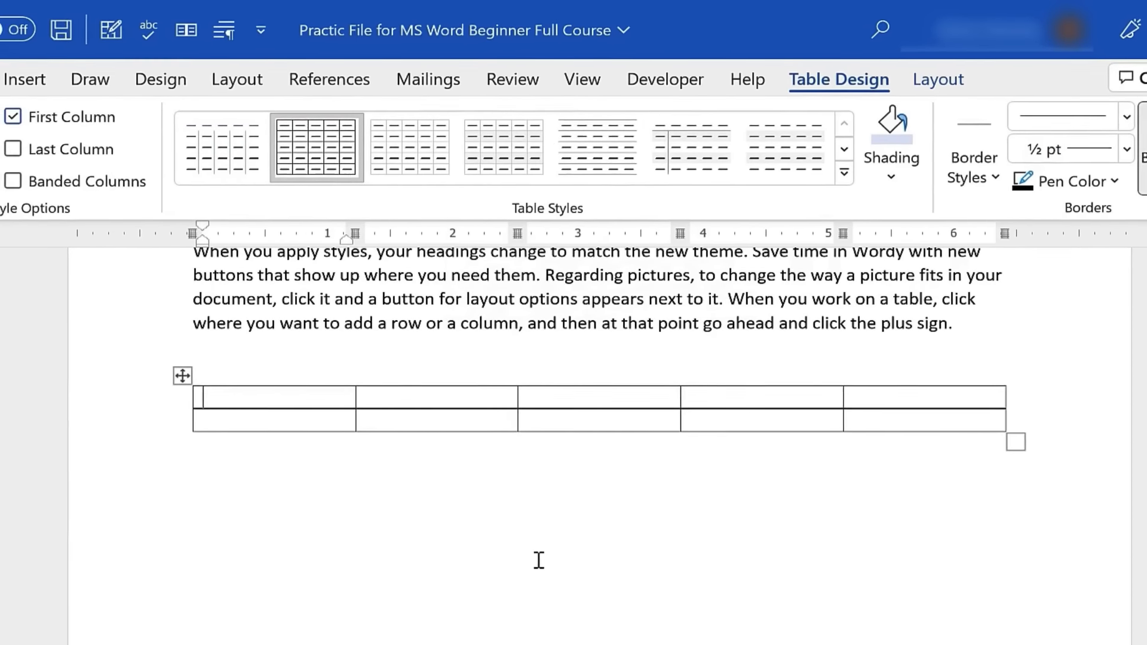
pyautogui.hotkey('ctrl', 'z')
# Insert a table with 3 columns and 4 rows below the last paragraph.
pyautogui.click(24, 79)
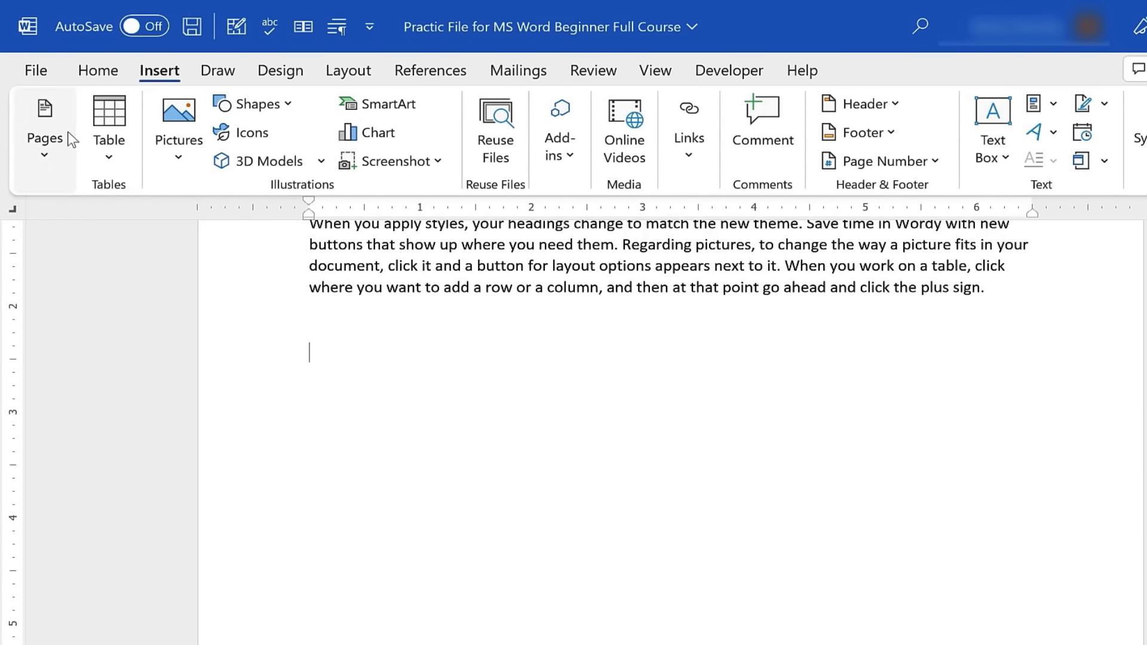
pyautogui.click(91, 159)
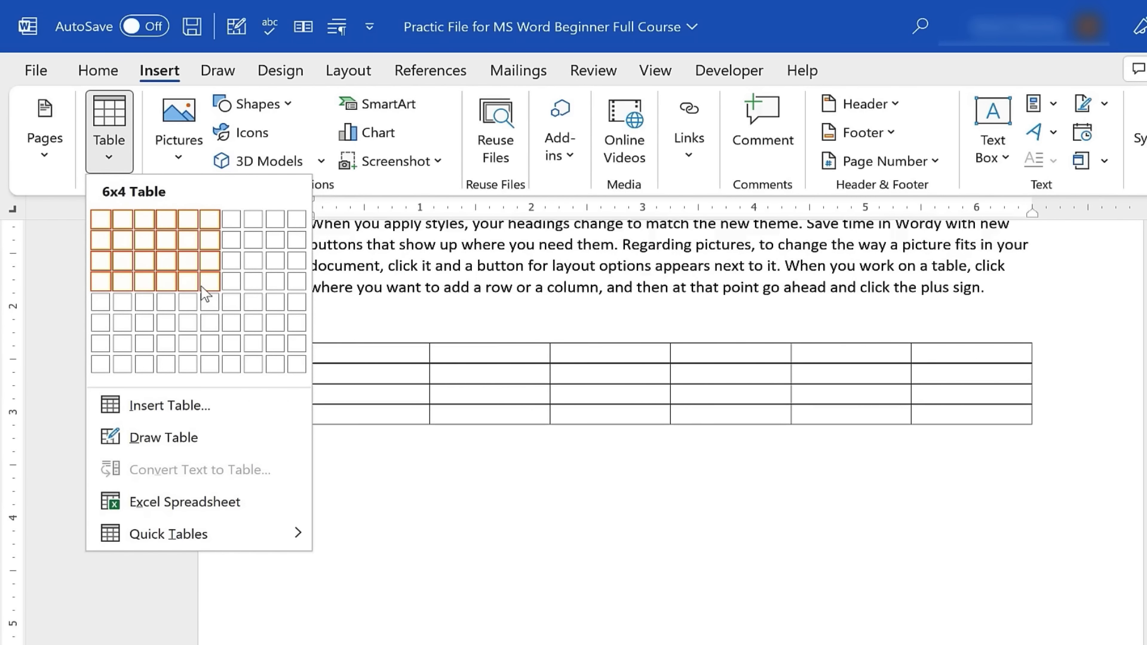
pyautogui.click(150, 281)
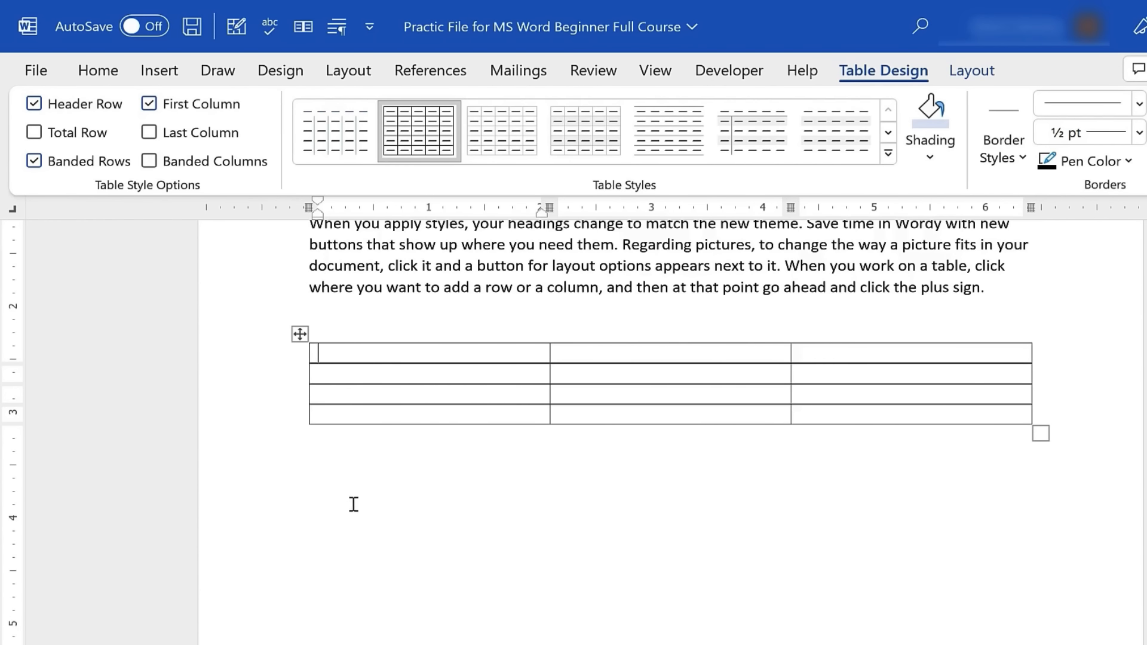
# Enter the column headings "Name", "Address" and "Phone Number" in the table's first row.
pyautogui.click(430, 359)
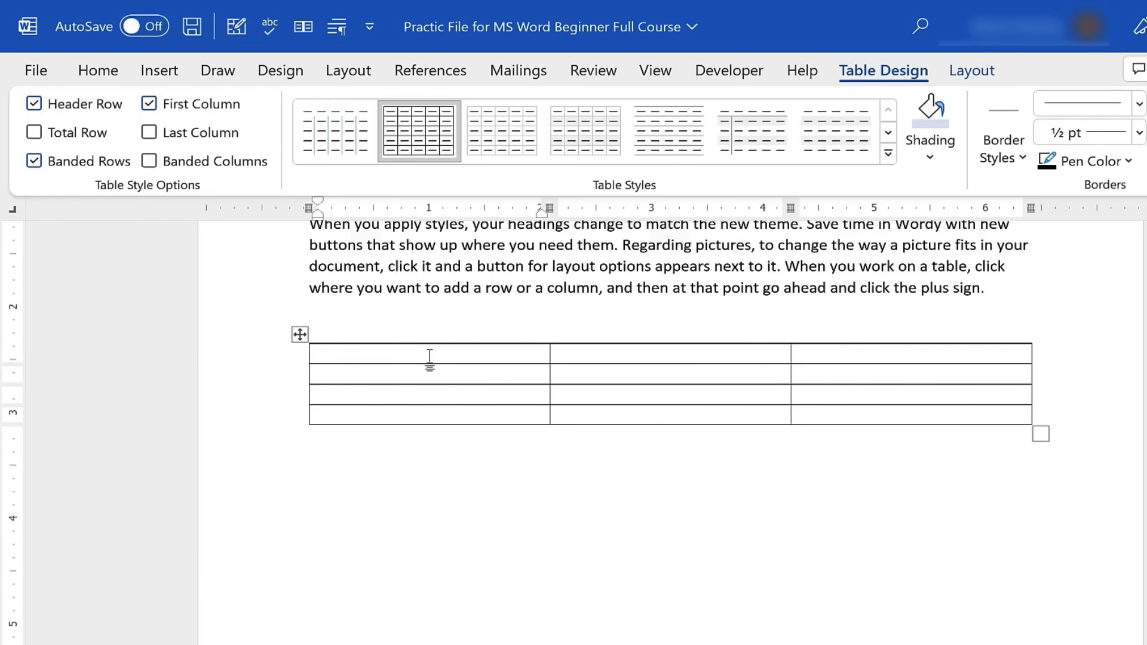
pyautogui.write('Name')
pyautogui.press('Tab')
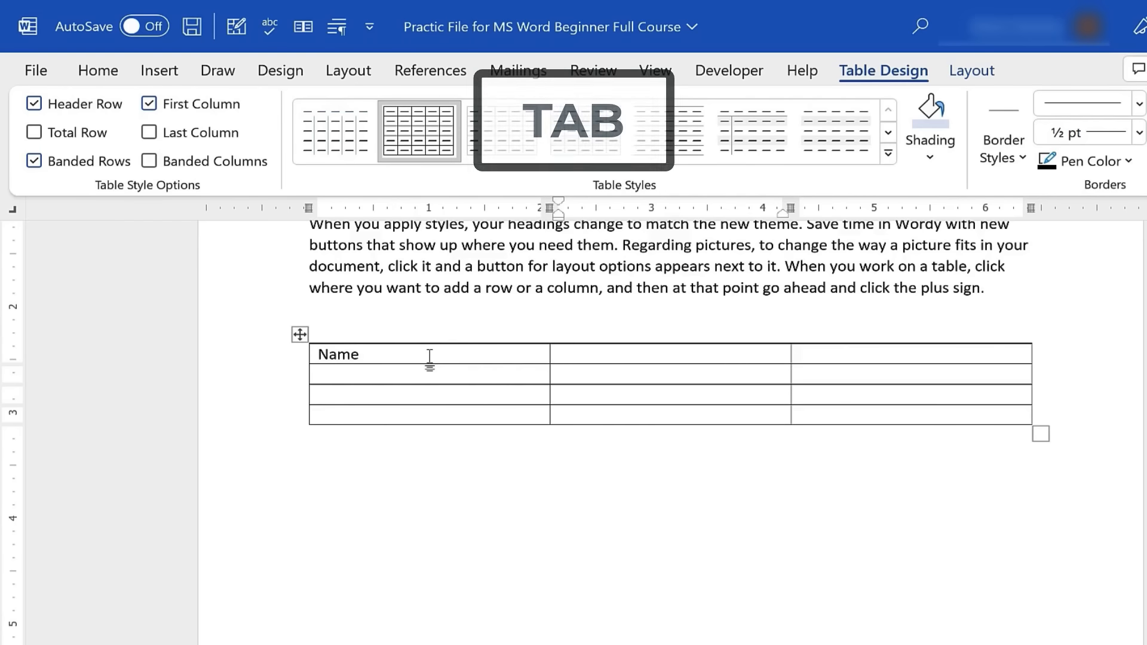
pyautogui.write('Address')
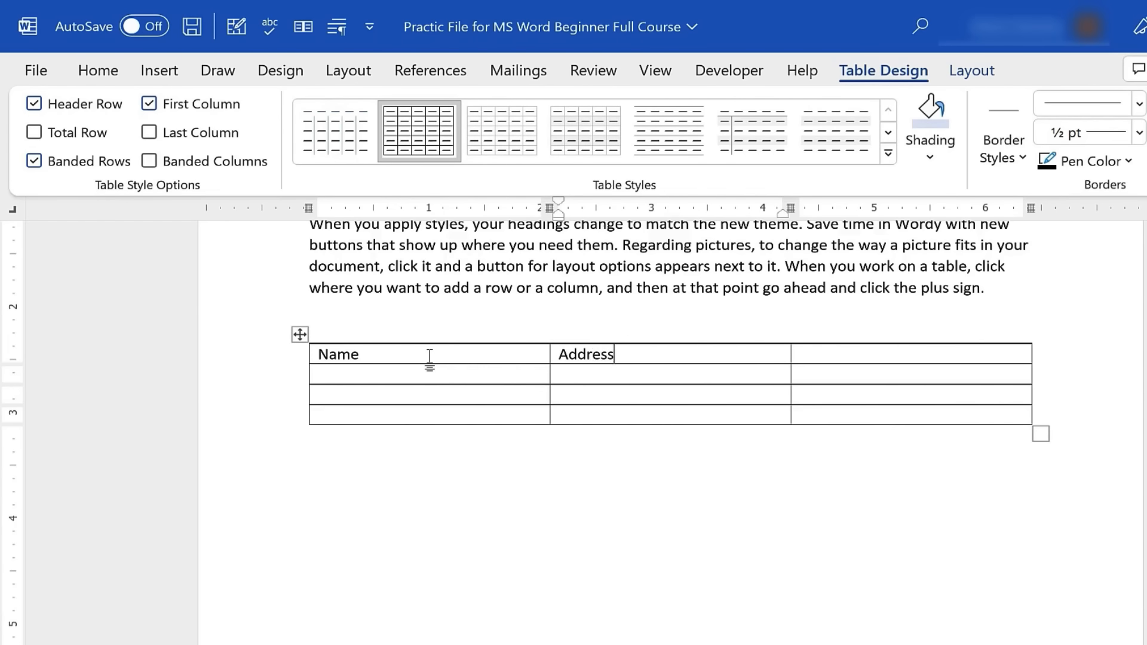
pyautogui.press('Tab')
pyautogui.write('Phone Numb')
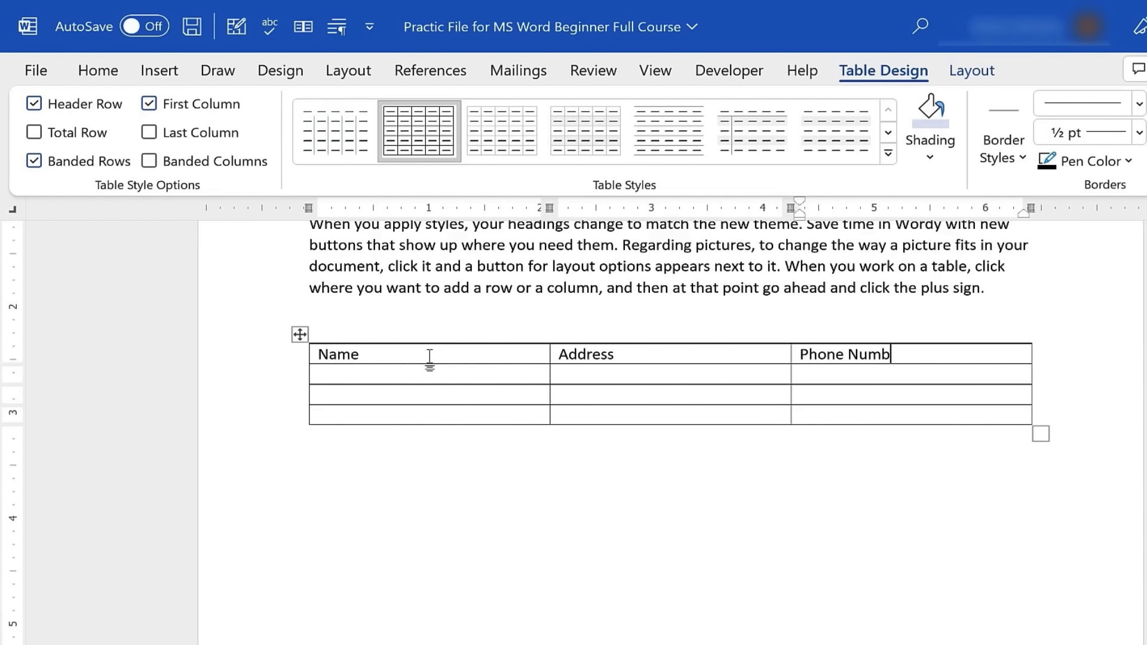
pyautogui.write('er')
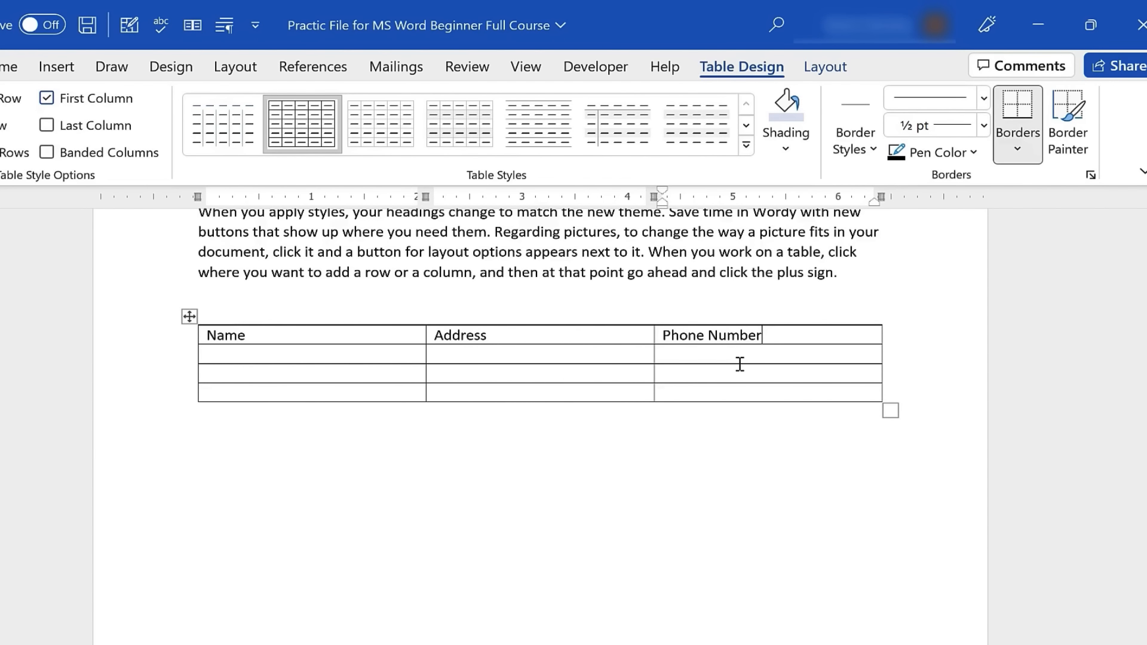
# Insert a column after "Phone Number" and give it the heading "Email".
pyautogui.rightClick(857, 338)
pyautogui.click(822, 338)
pyautogui.rightClick(828, 335)
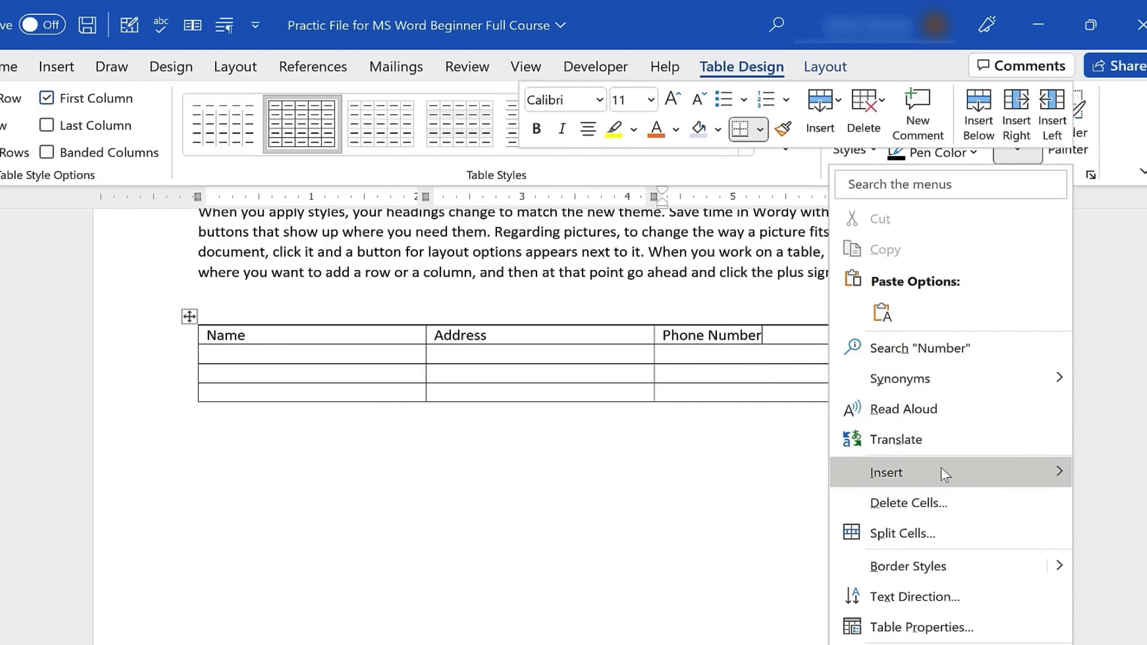
pyautogui.moveTo(942, 470)
pyautogui.click(768, 504)
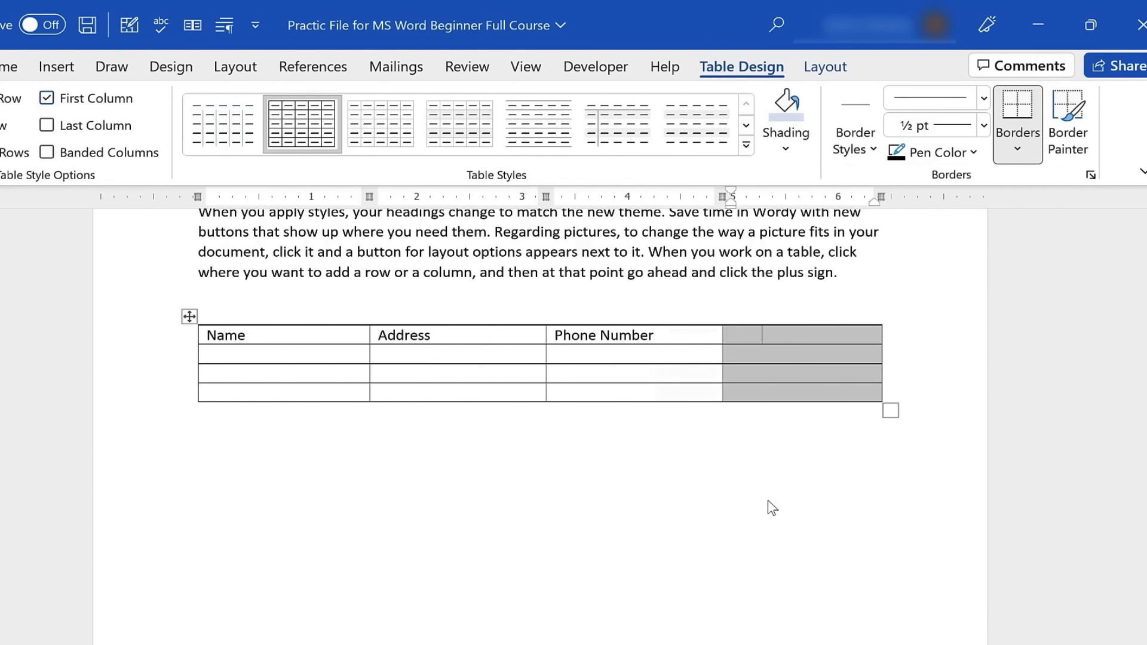
pyautogui.click(771, 335)
pyautogui.write('Email')
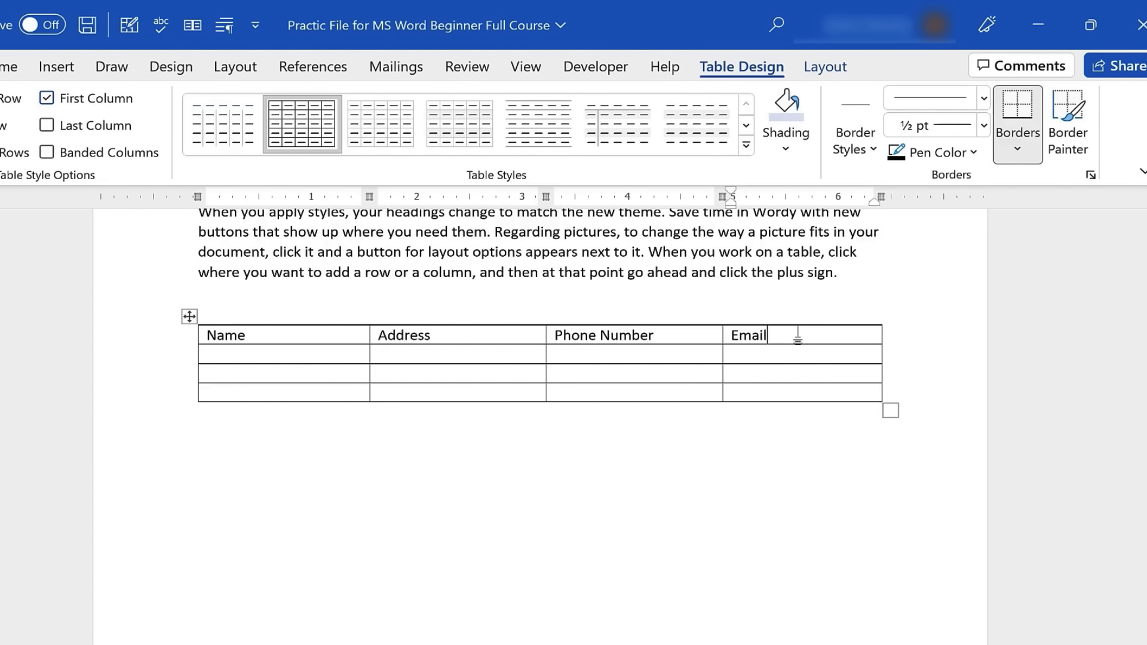
# Fill the table's last row with the placeholder text "asljfaslfks", "asdfjlkasj;", "alsjdf;as" and "asldfasjl;".
pyautogui.click(329, 391)
pyautogui.write('asljfaslfks')
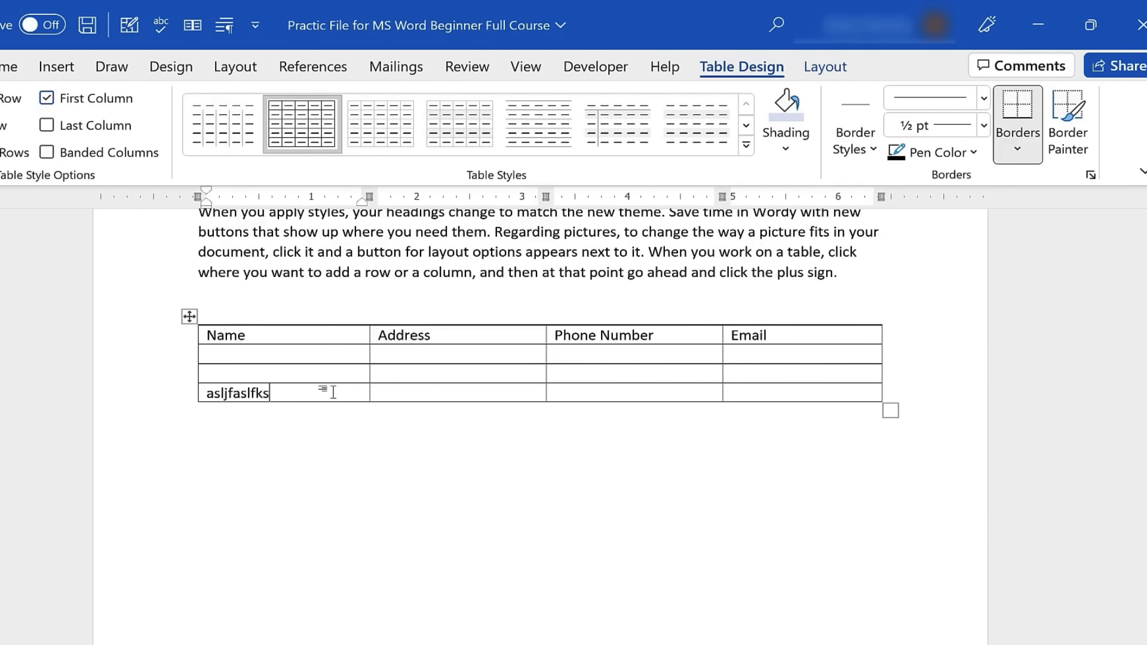
pyautogui.press('Tab')
pyautogui.write('asdfjlkasj;')
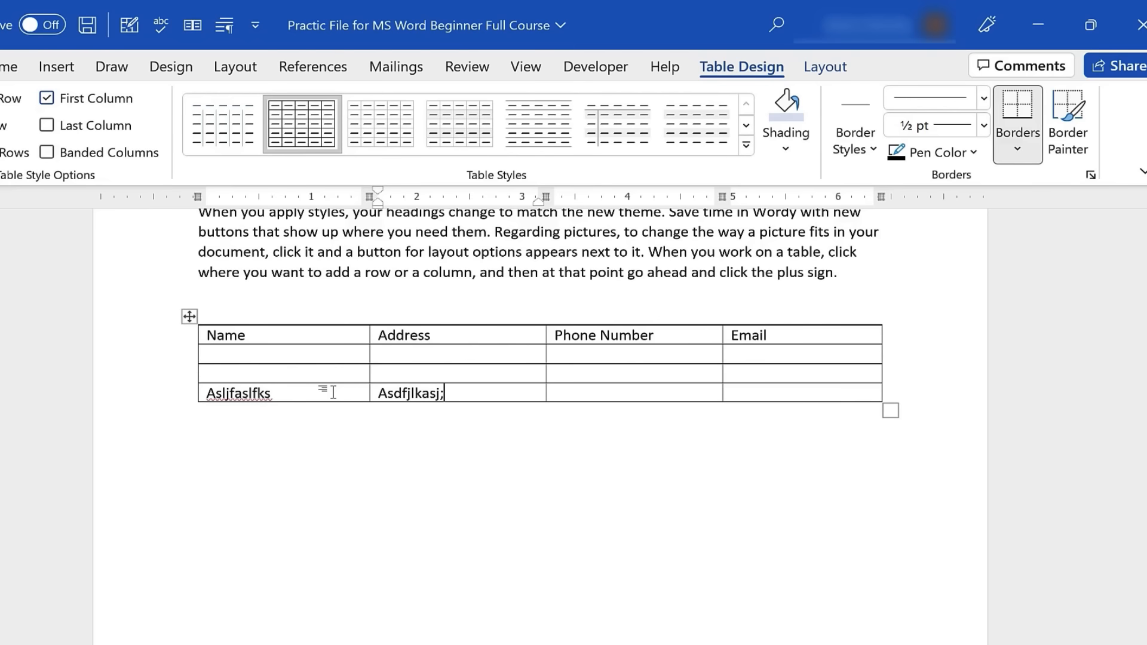
pyautogui.press('Tab')
pyautogui.write('alsjdf;as')
pyautogui.press('Tab')
pyautogui.write('asldfasjl;')
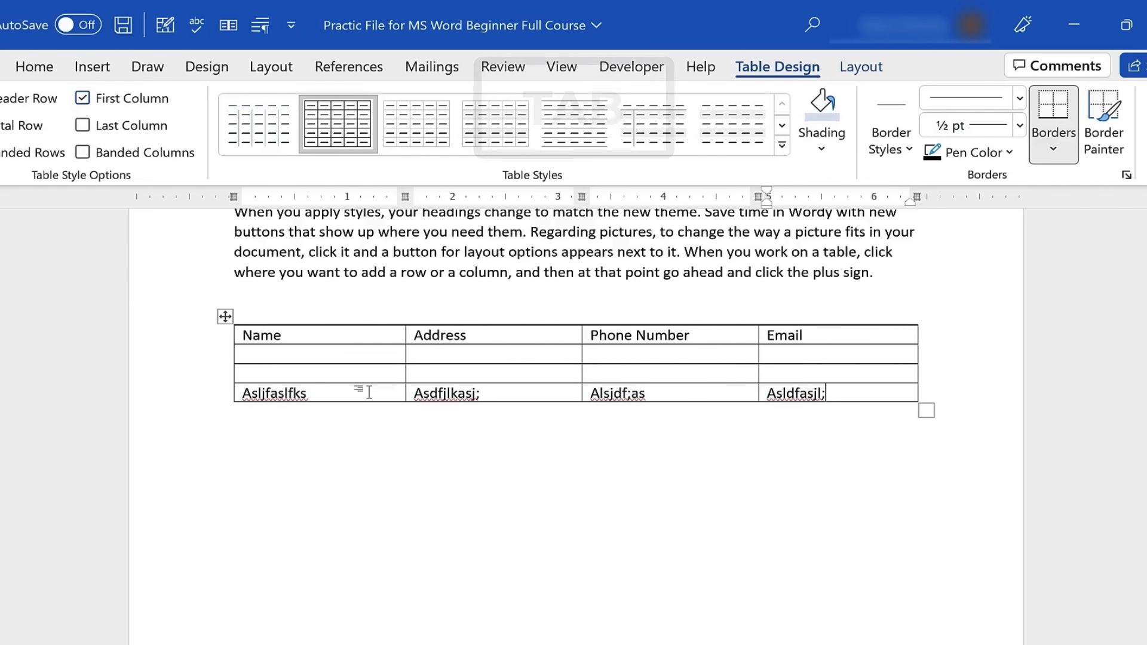
# Add a row at the table's end with "Lajksd", "A;lskjfklja", "Jalksdf;a" and "Alsd;fk", followed by another empty row.
pyautogui.press('Tab')
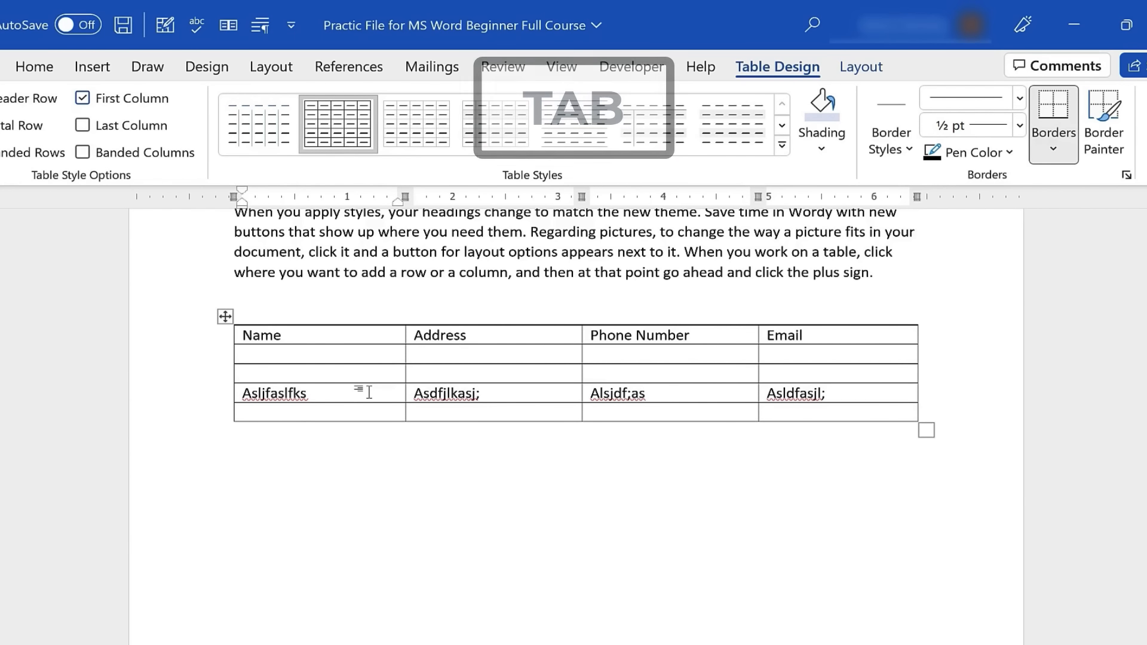
pyautogui.write('Lajksd')
pyautogui.press('Tab')
pyautogui.write('A;lskjfklja')
pyautogui.press('Tab')
pyautogui.write('Jalksdf;a')
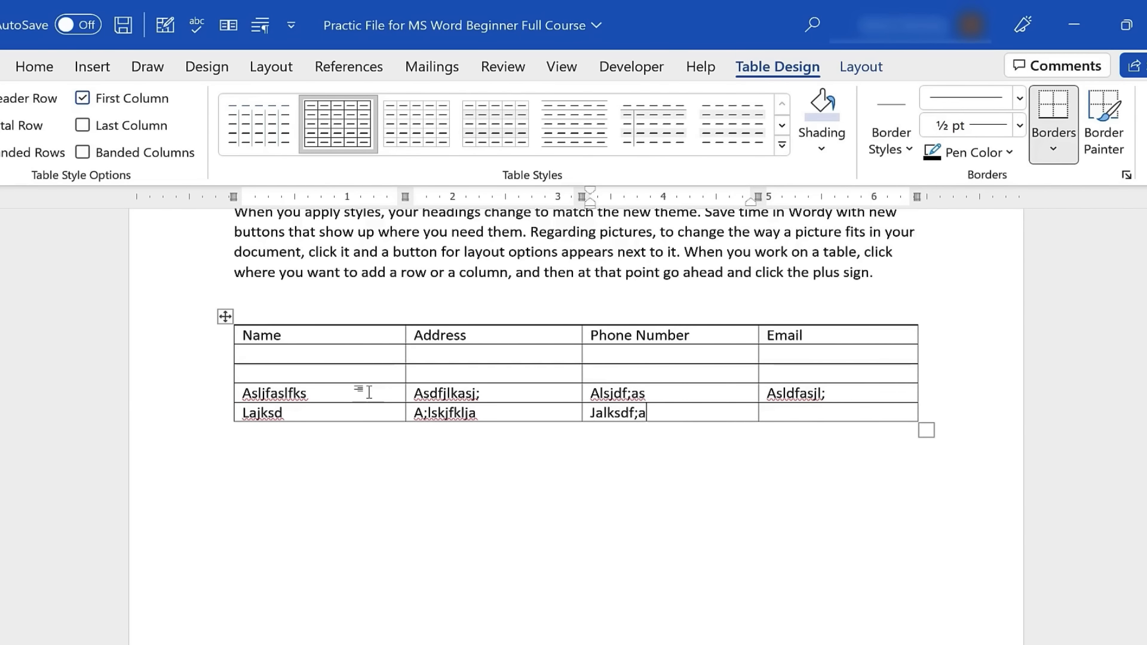
pyautogui.press('Tab')
pyautogui.write('Alsd;fk')
pyautogui.press('Tab')
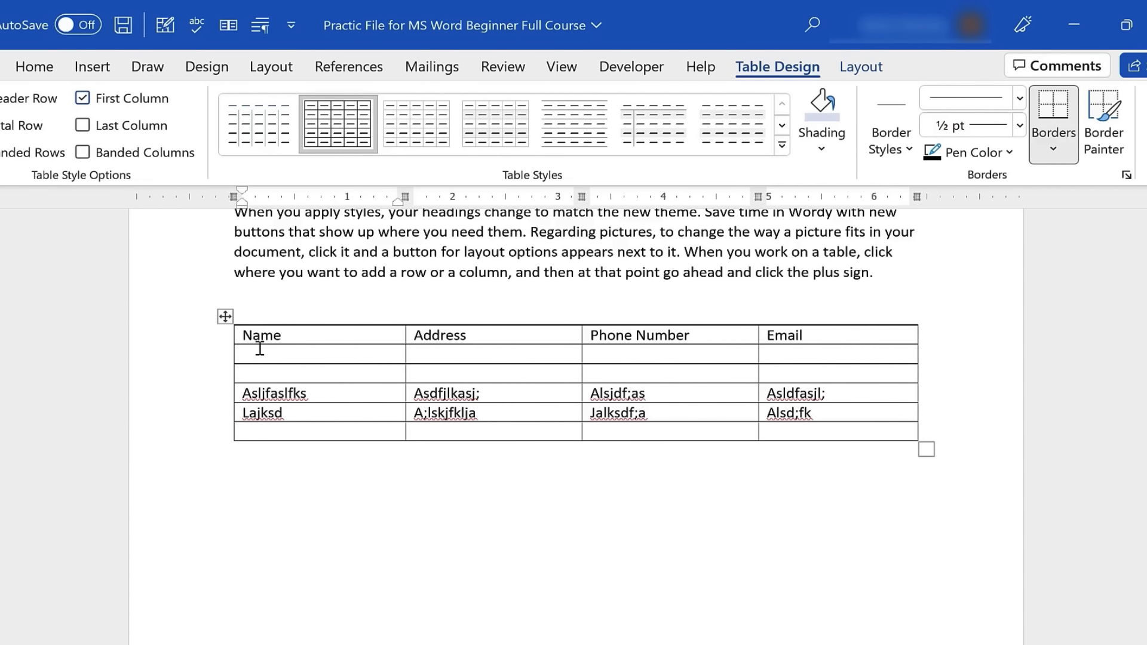
# Format the table's header row with orange shading and bold, centered text.
pyautogui.moveTo(260, 348); pyautogui.dragTo(840, 334)
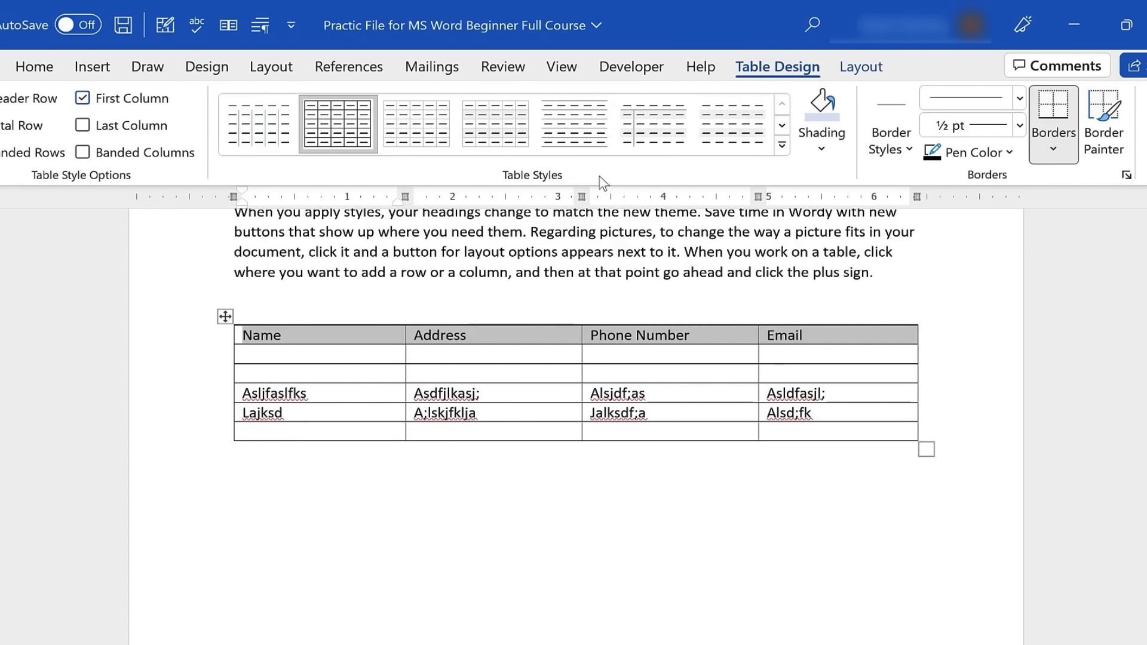
pyautogui.click(820, 150)
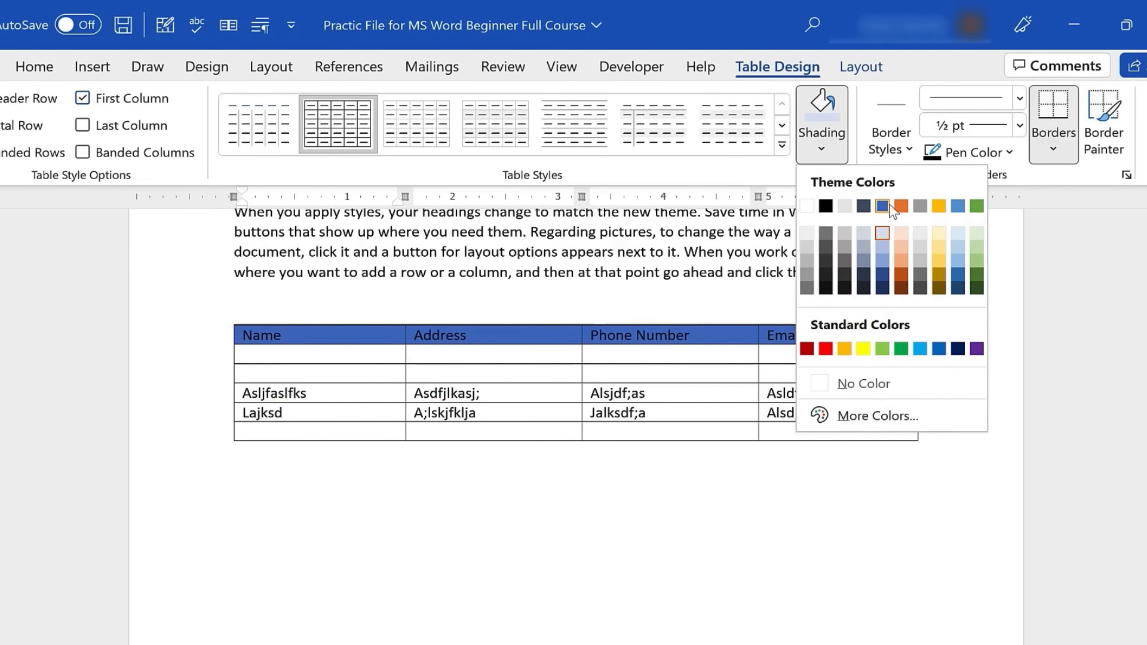
pyautogui.click(904, 207)
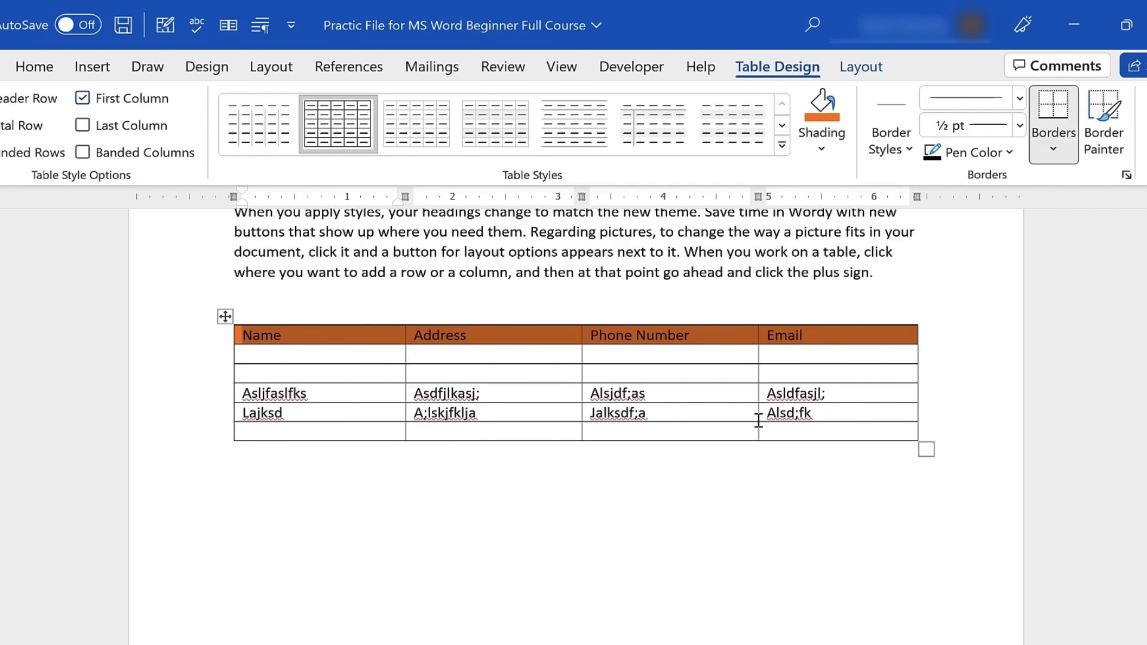
pyautogui.click(38, 70)
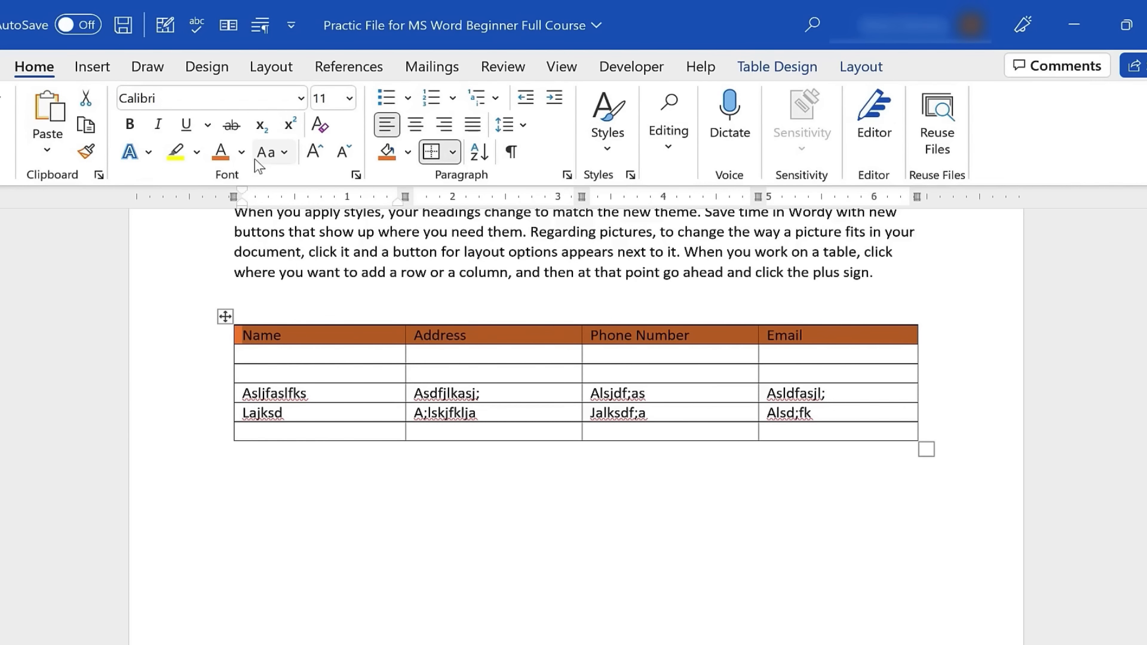
pyautogui.click(140, 124)
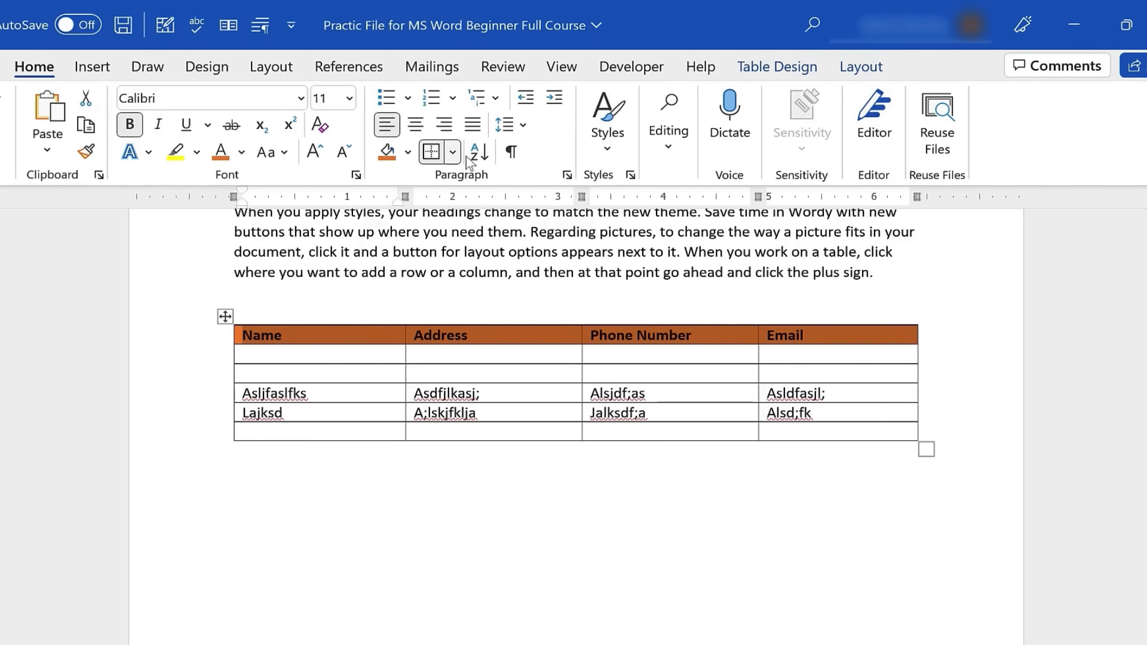
pyautogui.click(416, 126)
pyautogui.click(712, 463)
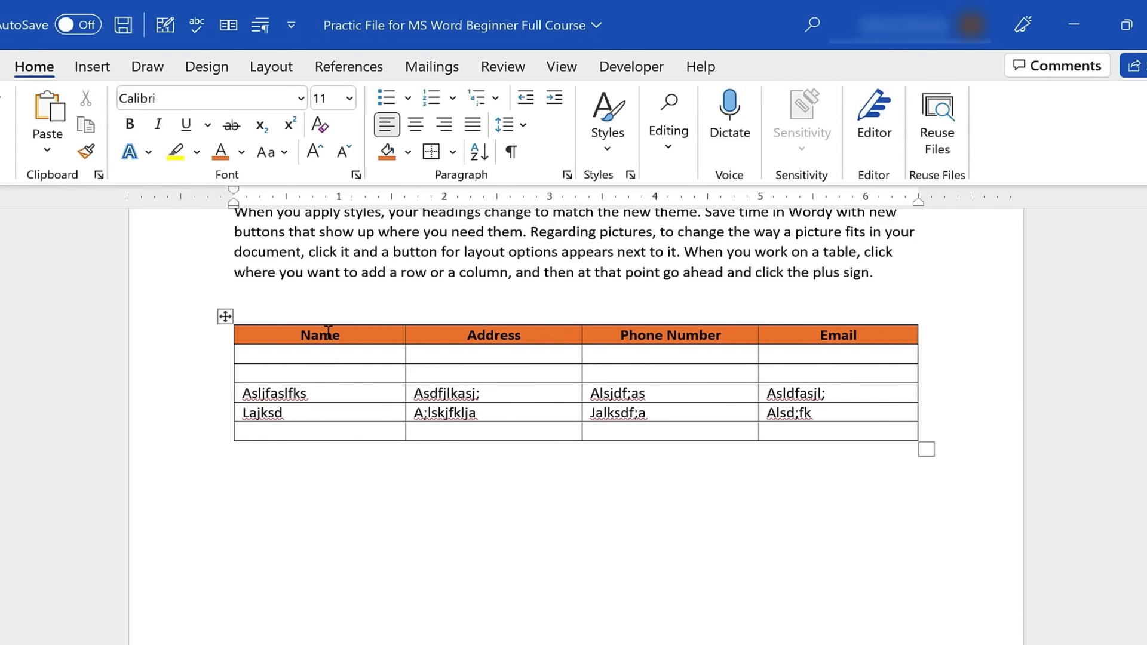
# Apply the green Grid Table 4 style with banded rows to the whole table.
pyautogui.moveTo(328, 332); pyautogui.dragTo(823, 430)
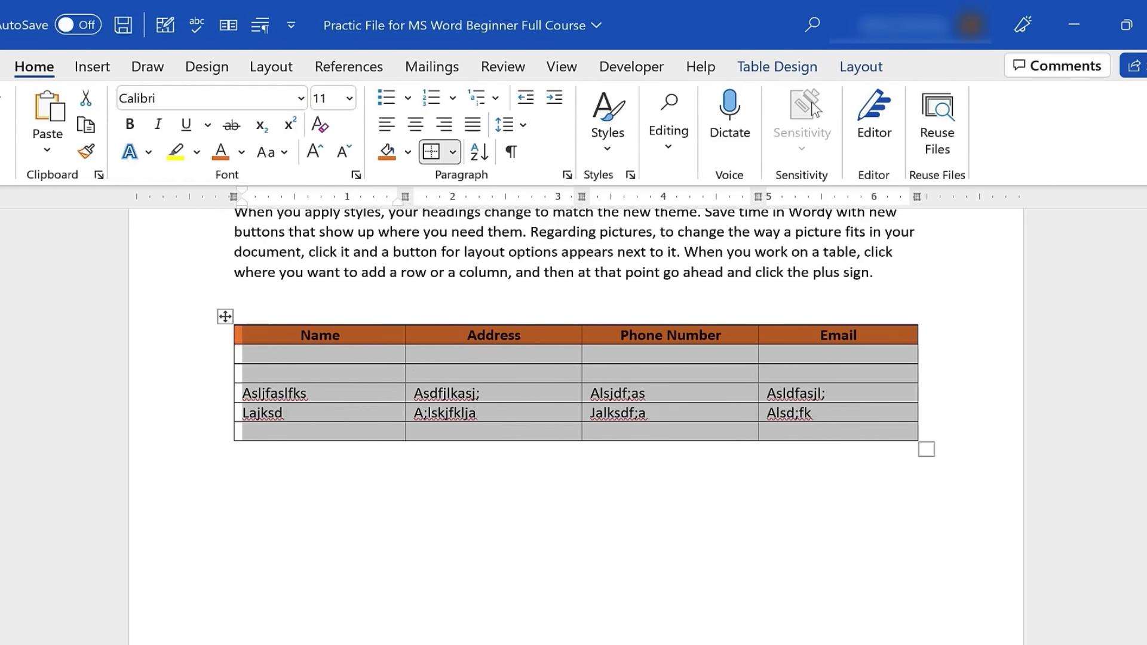
pyautogui.click(779, 66)
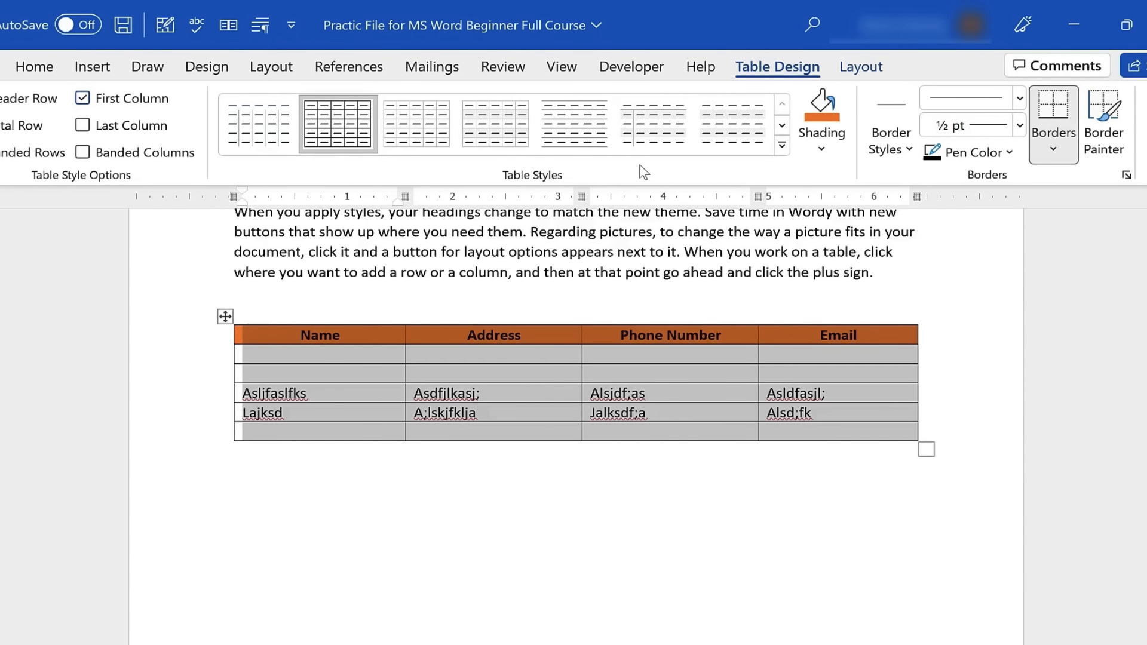
pyautogui.click(782, 151)
pyautogui.scroll(-3, 609, 290)
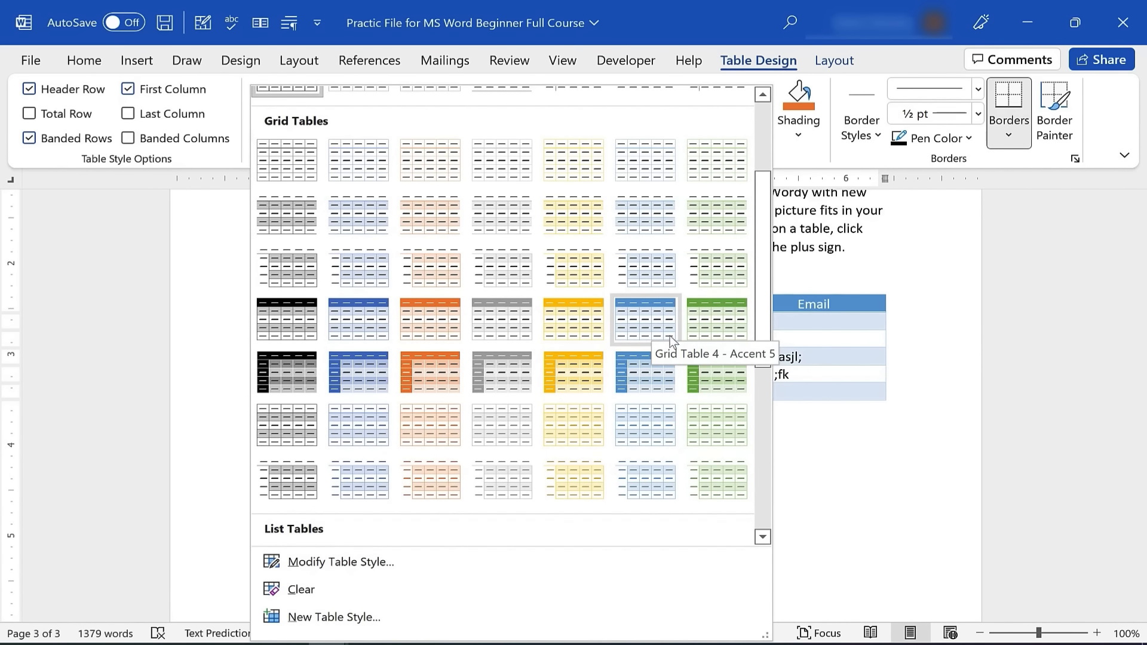
pyautogui.click(715, 332)
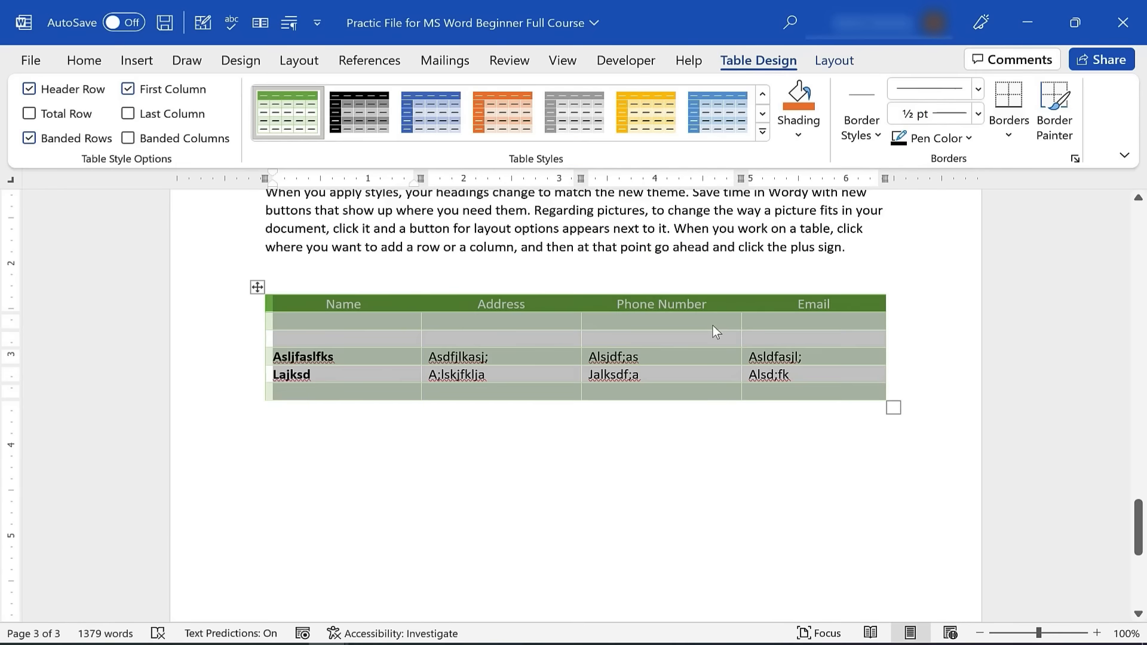
pyautogui.click(688, 414)
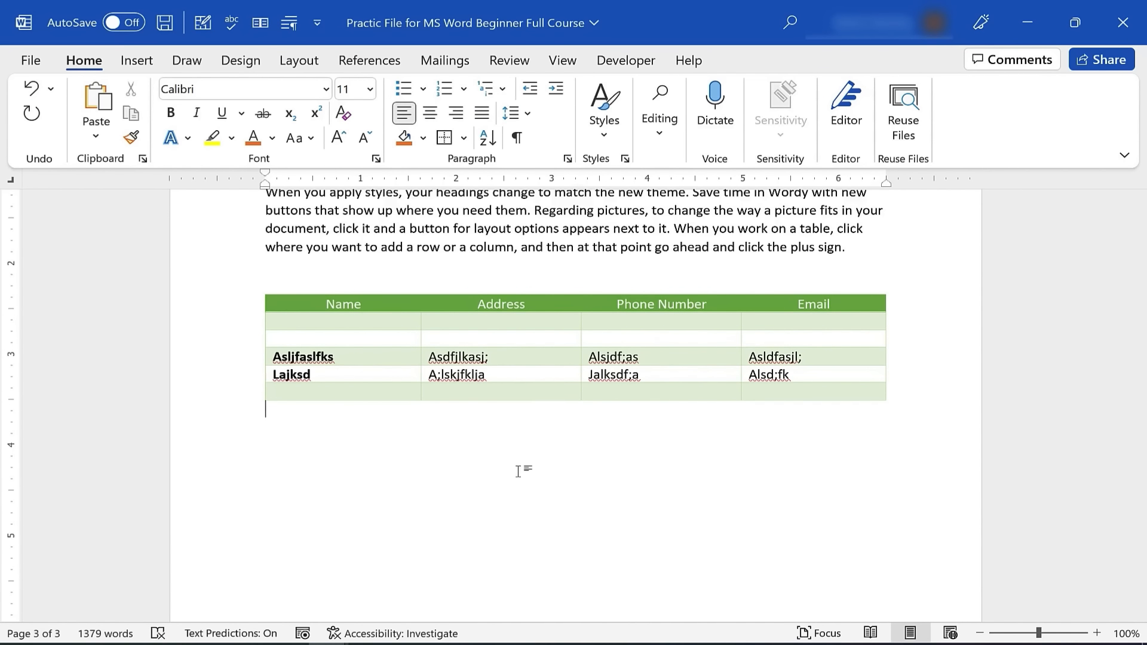
# Convert the whole green contact table to plain text, separating the cell contents with tabs.
pyautogui.moveTo(307, 302); pyautogui.dragTo(787, 399)
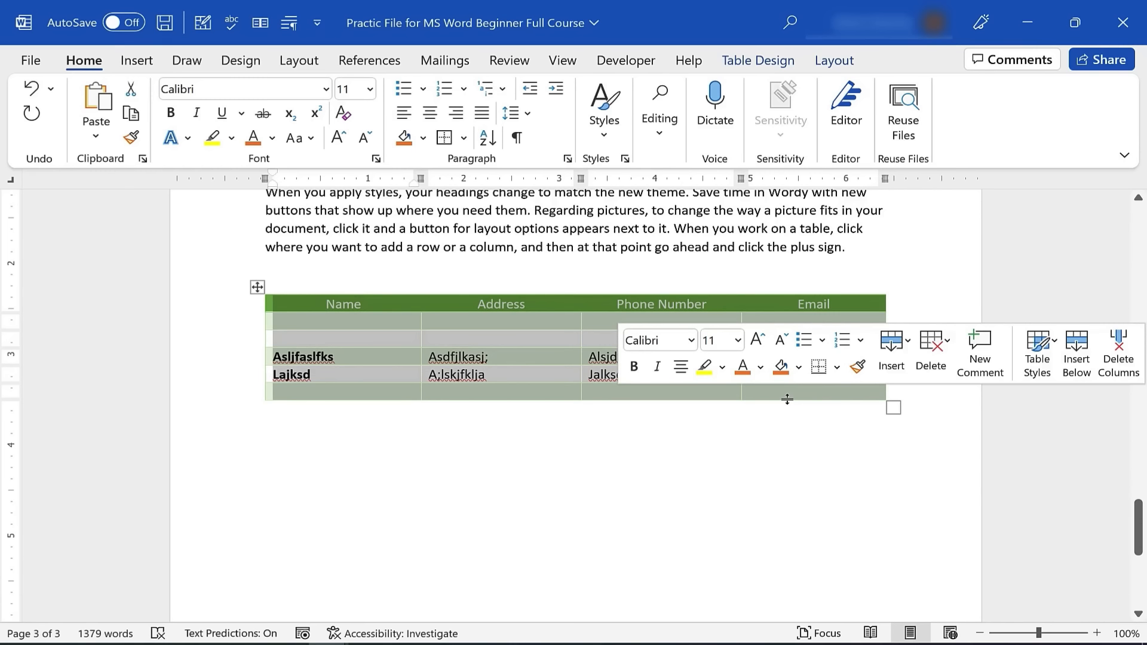
pyautogui.click(734, 484)
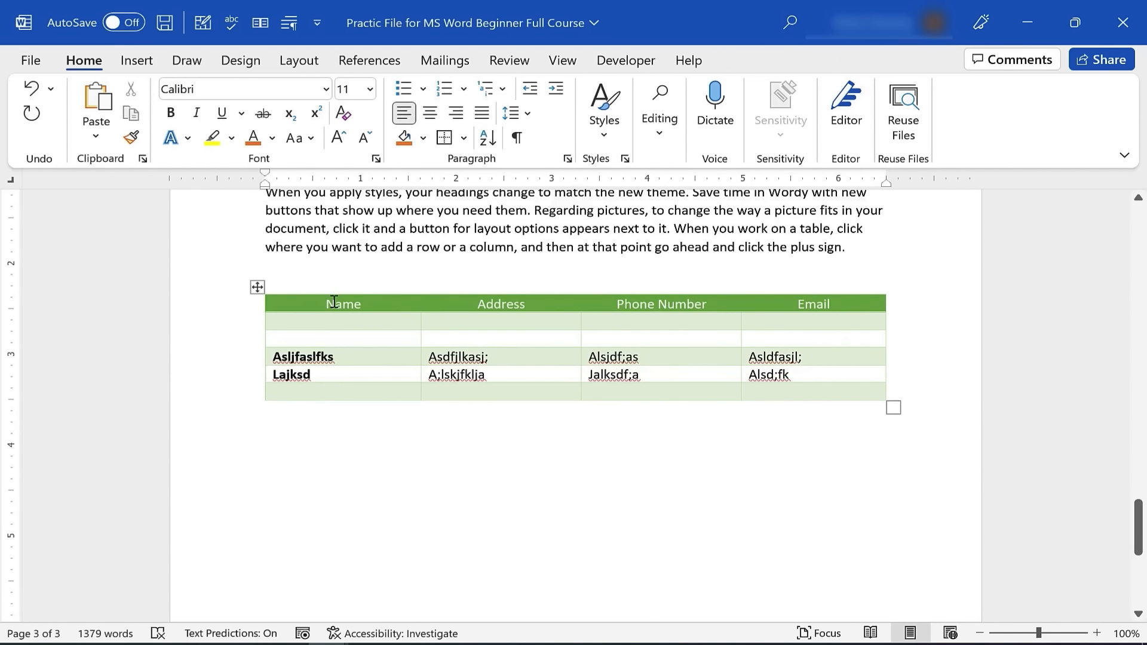
pyautogui.moveTo(335, 301); pyautogui.dragTo(790, 395)
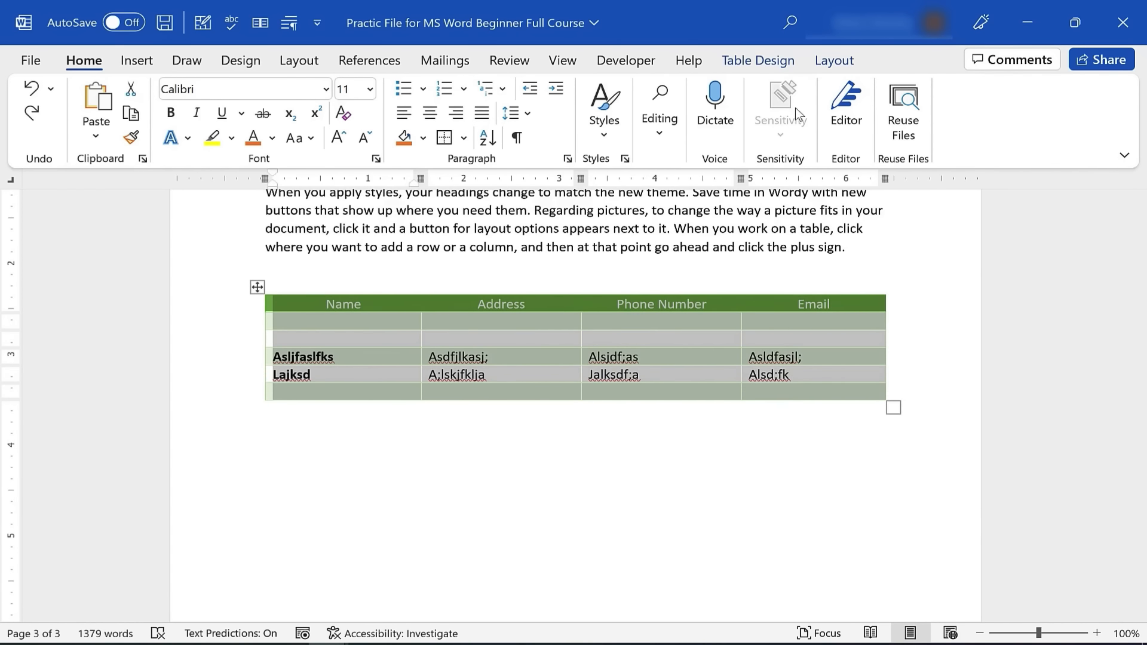
pyautogui.click(836, 61)
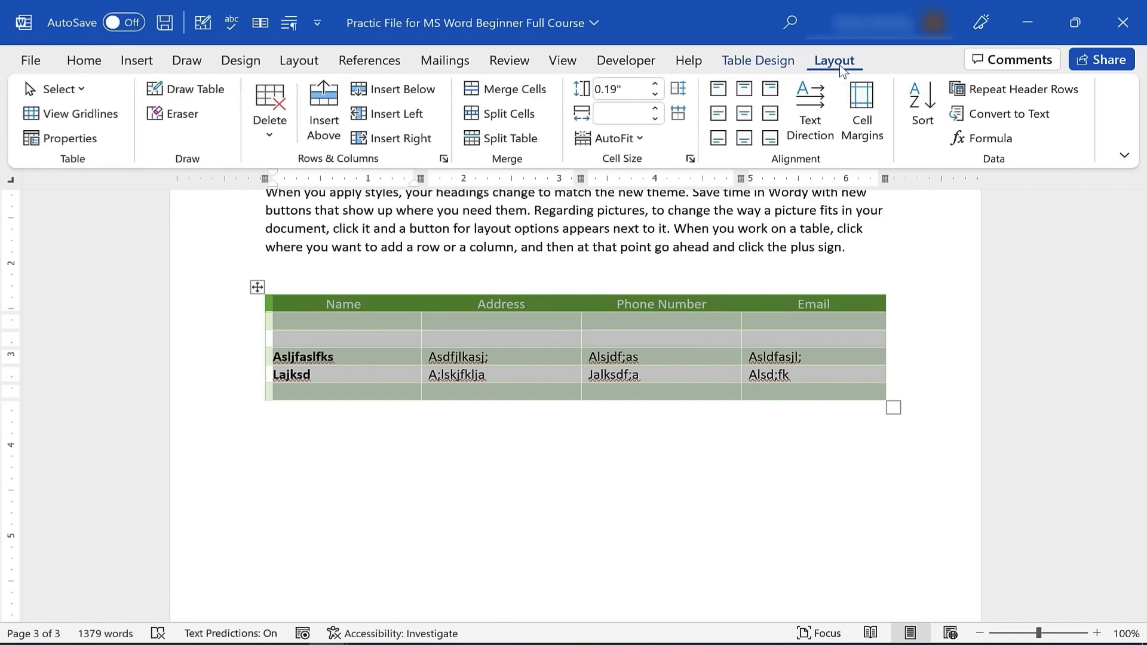
pyautogui.click(298, 61)
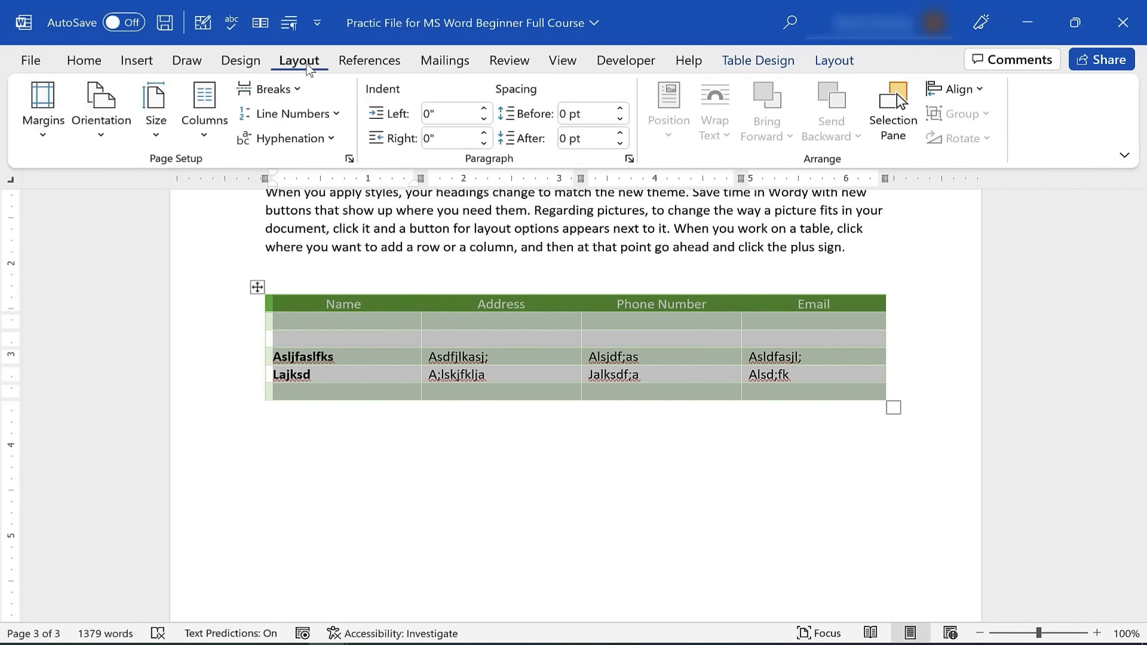
pyautogui.click(845, 62)
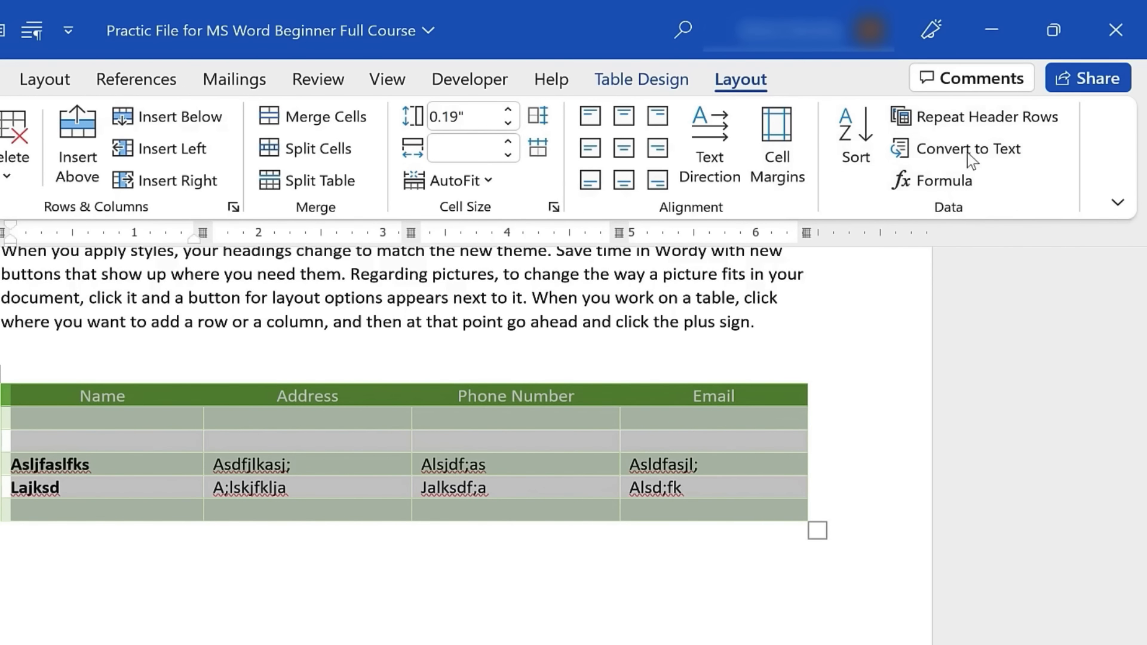
pyautogui.click(1009, 153)
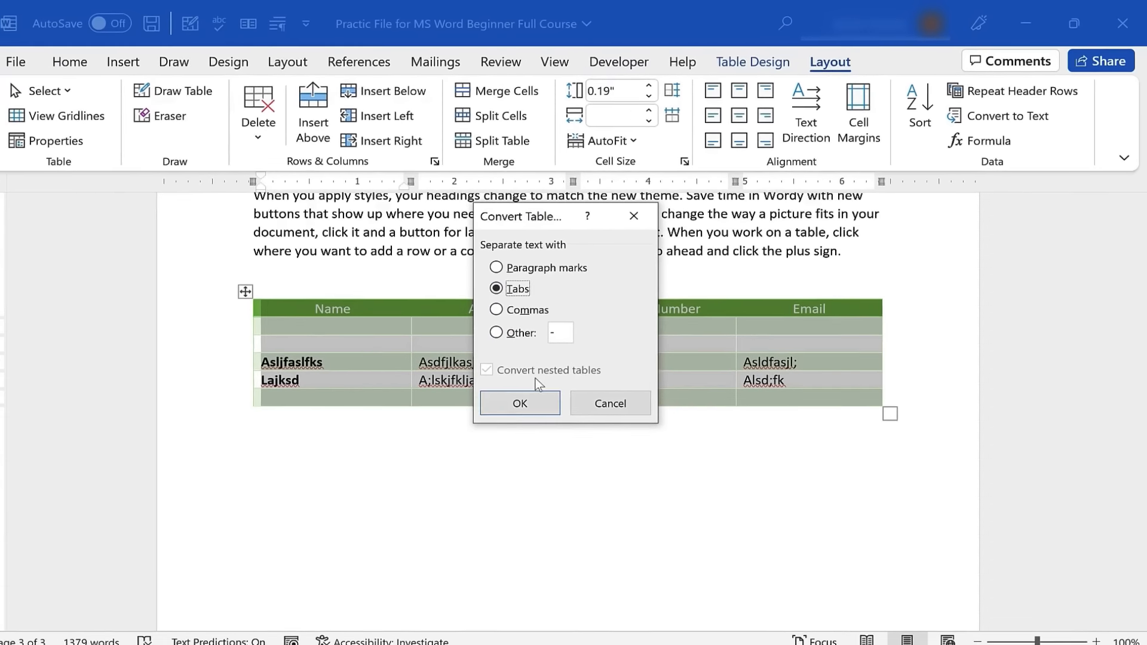
pyautogui.click(530, 401)
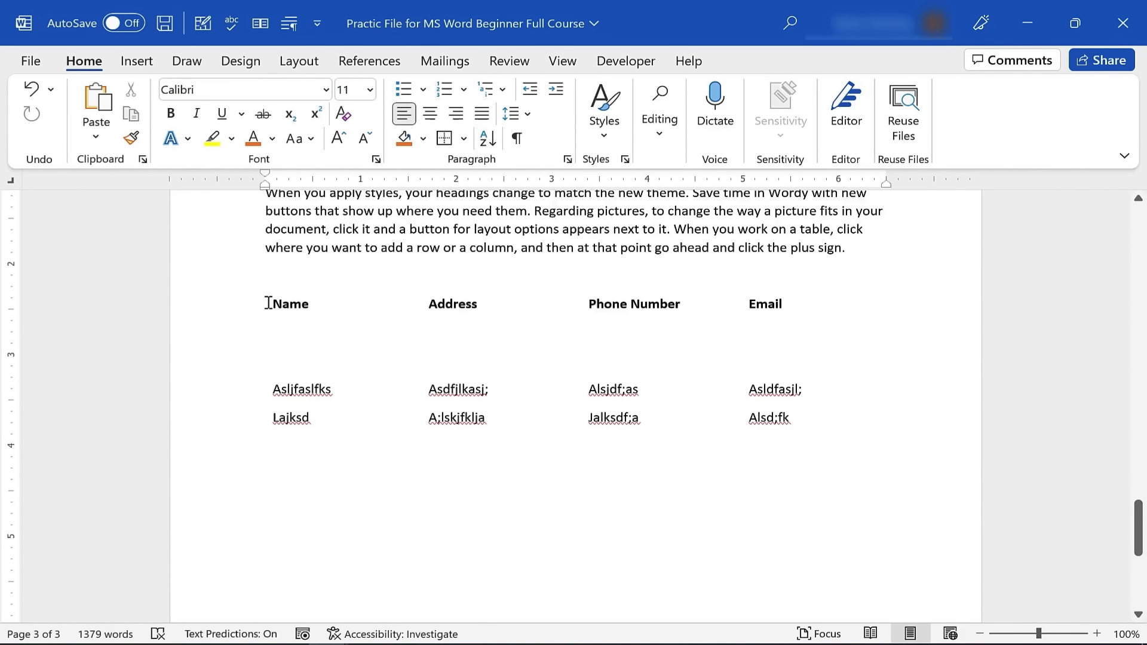
# Convert the tab-separated lines from Name through the "Lajksd" row into a four-column table.
pyautogui.moveTo(267, 303); pyautogui.dragTo(819, 422)
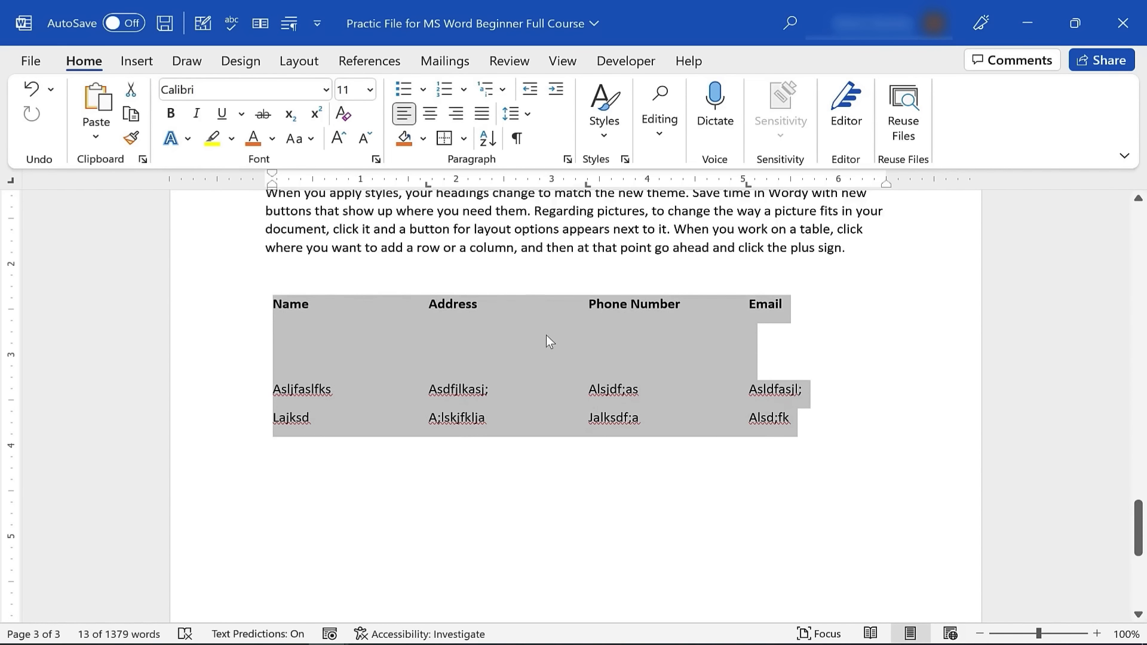
pyautogui.click(137, 61)
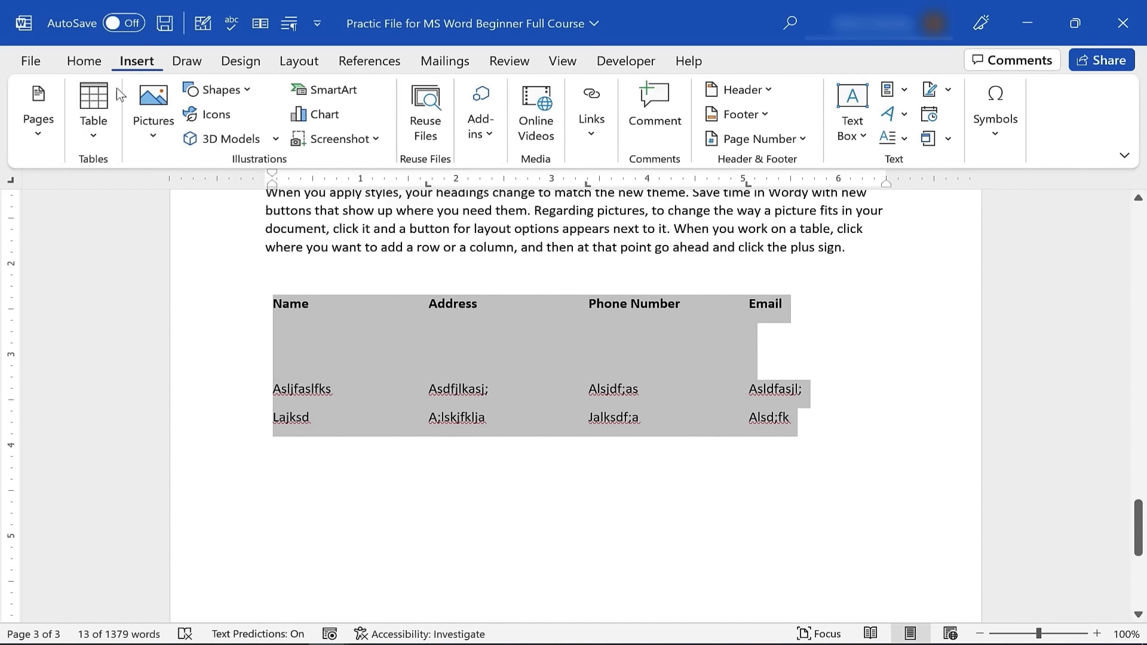
pyautogui.click(96, 127)
pyautogui.click(130, 403)
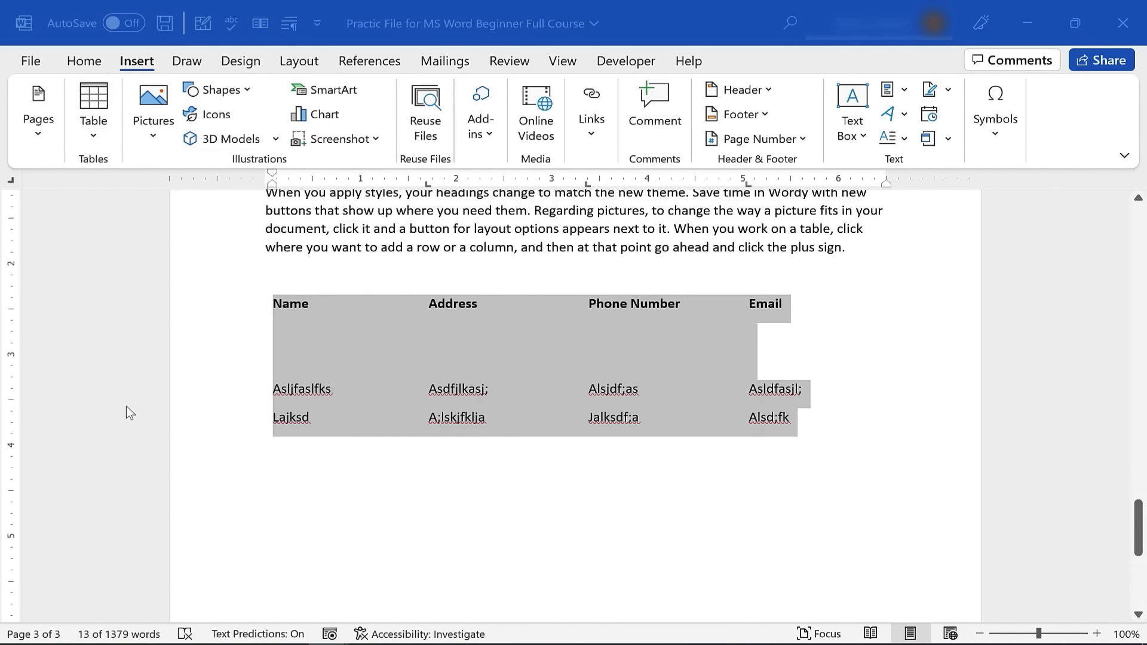
pyautogui.click(555, 450)
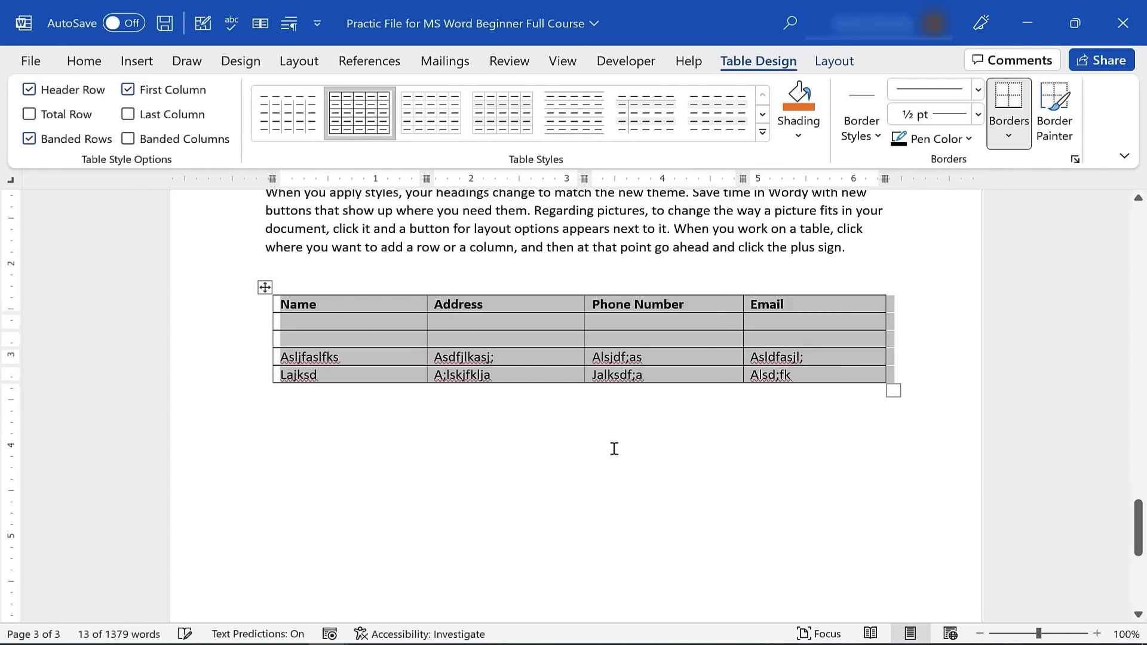
pyautogui.click(581, 514)
pyautogui.scroll(2, 564, 498)
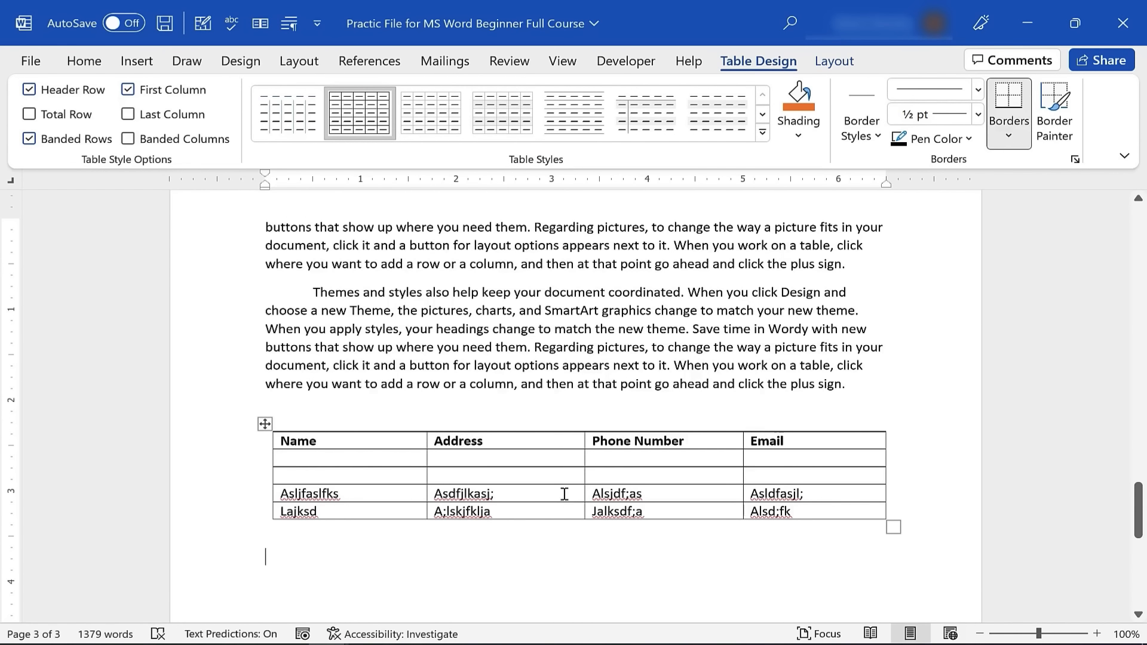
# Convert the "Themes and styles" paragraph directly above the table into a table, splitting its text at the commas.
pyautogui.moveTo(316, 291); pyautogui.dragTo(859, 397)
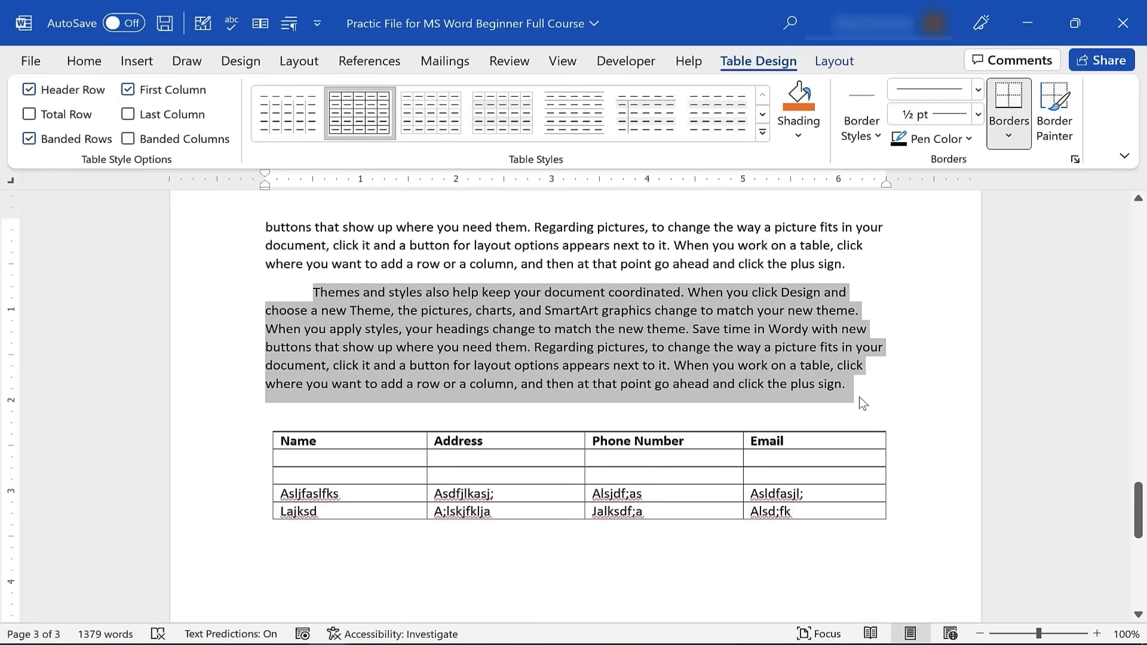
pyautogui.click(142, 62)
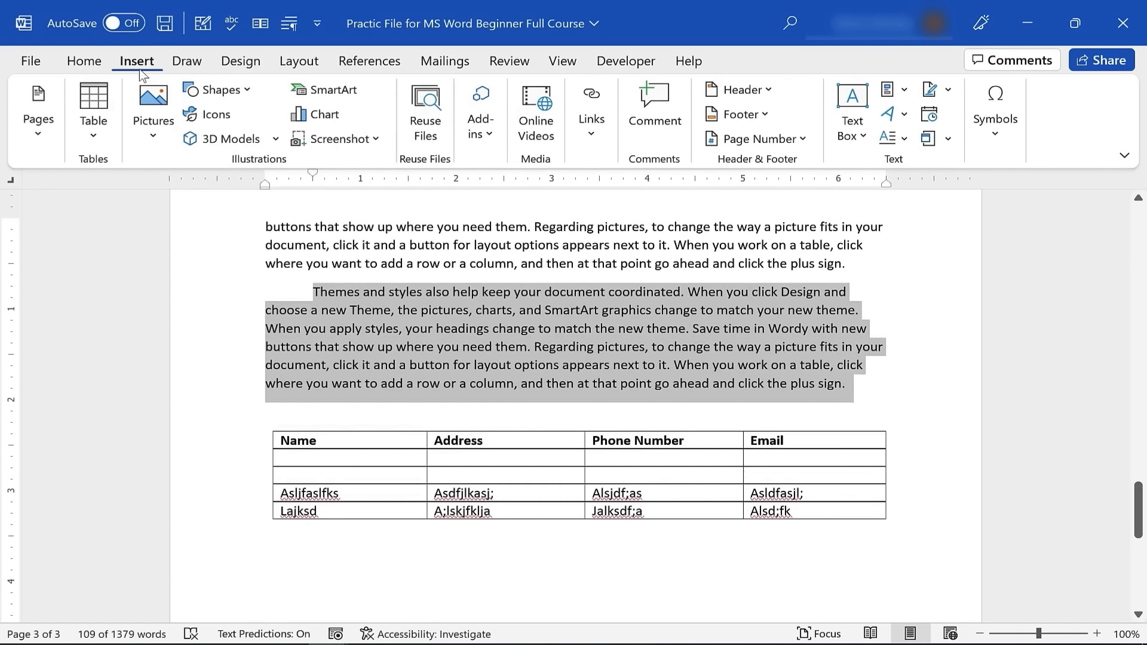
pyautogui.click(98, 138)
pyautogui.click(141, 410)
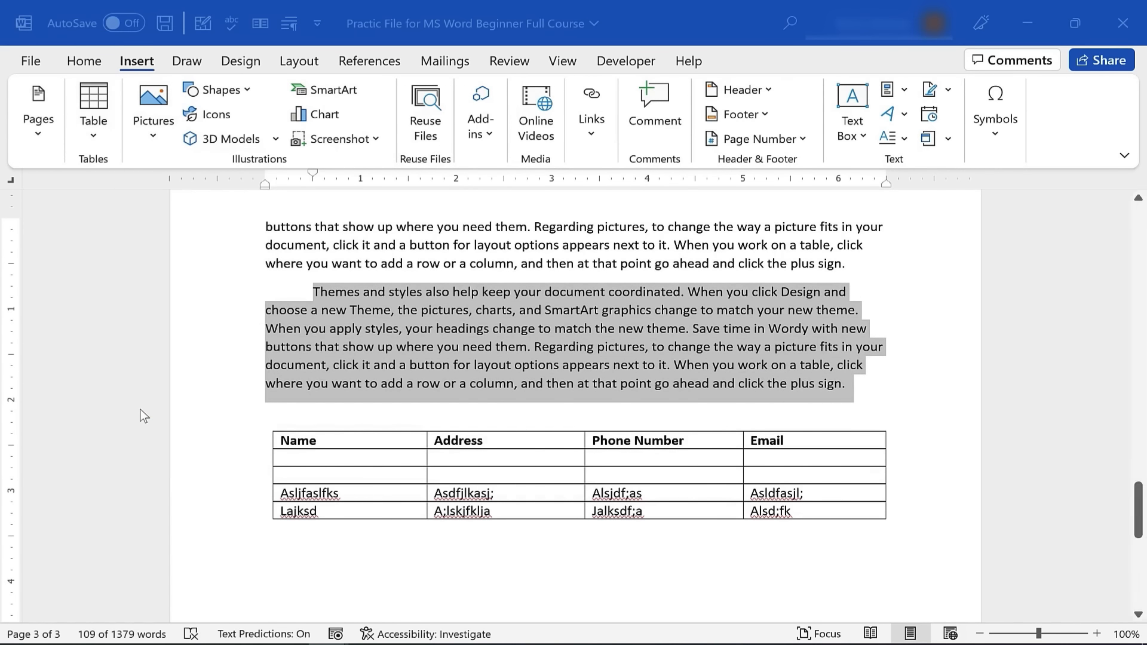
pyautogui.click(557, 449)
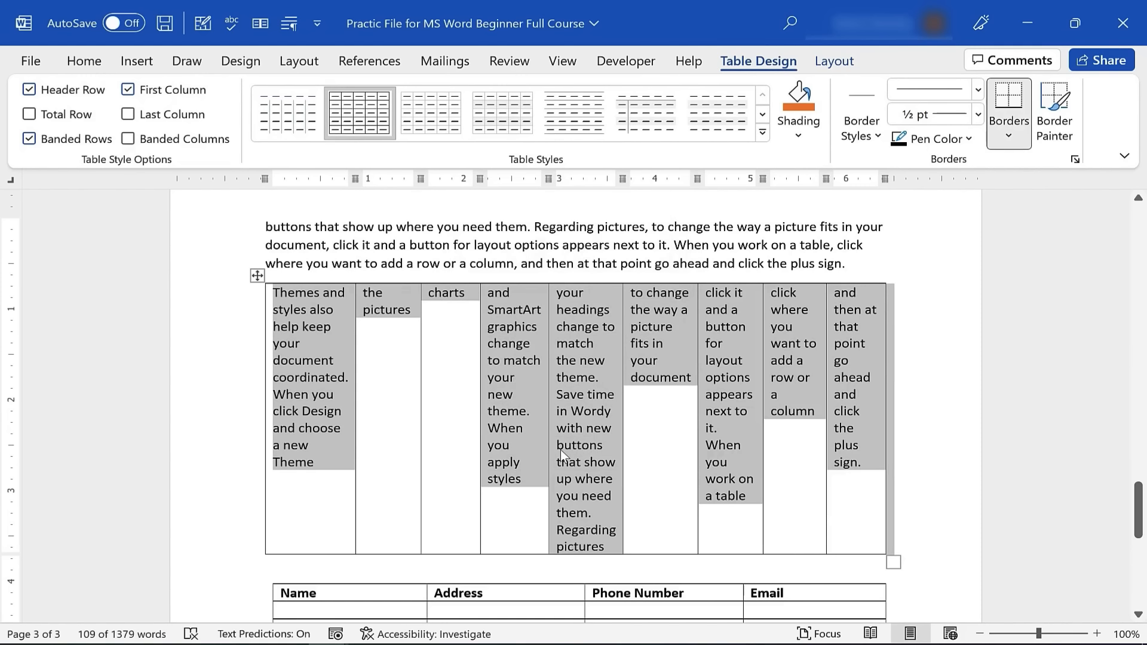
# Undo the paragraph and table conversions back to the green styled contact table.
pyautogui.hotkey('ctrl', 'z')
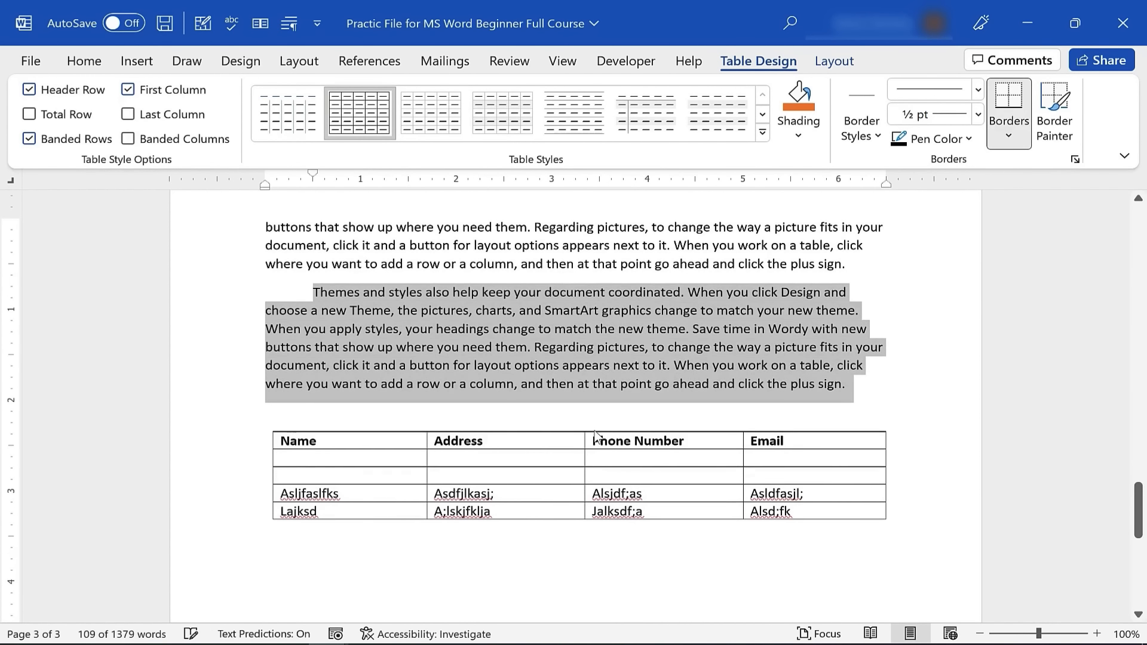
pyautogui.hotkey('ctrl', 'z')
pyautogui.hotkey('ctrl', 'z')
pyautogui.hotkey('ctrl', 'z')
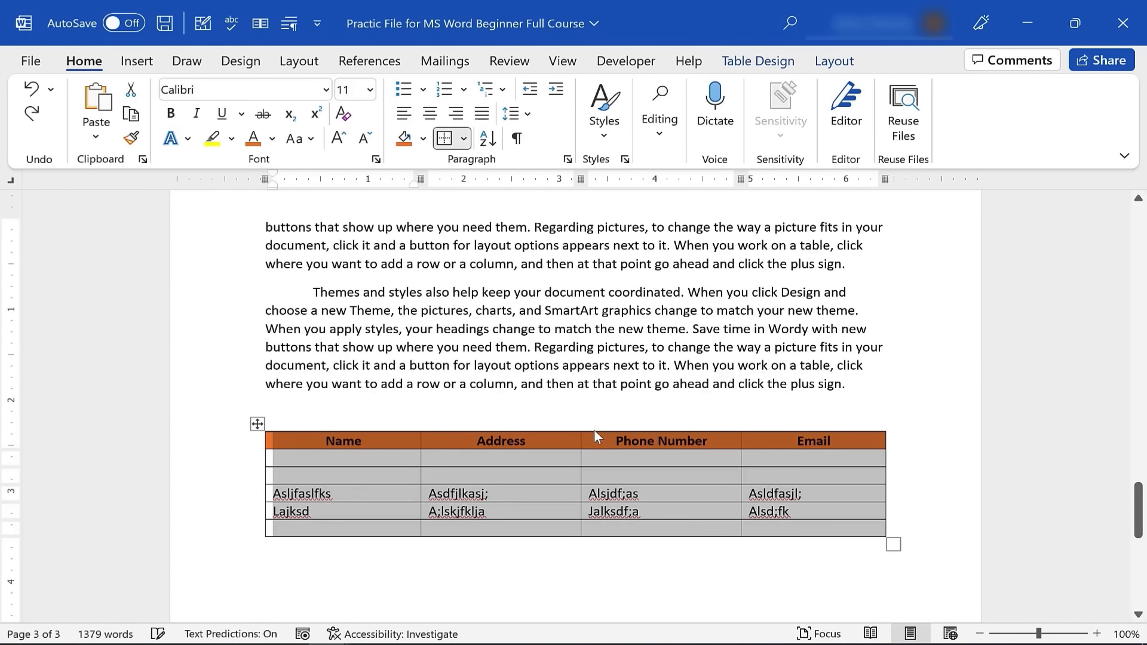
pyautogui.hotkey('ctrl', 'z')
pyautogui.hotkey('ctrl', 'z')
pyautogui.hotkey('ctrl', 'z')
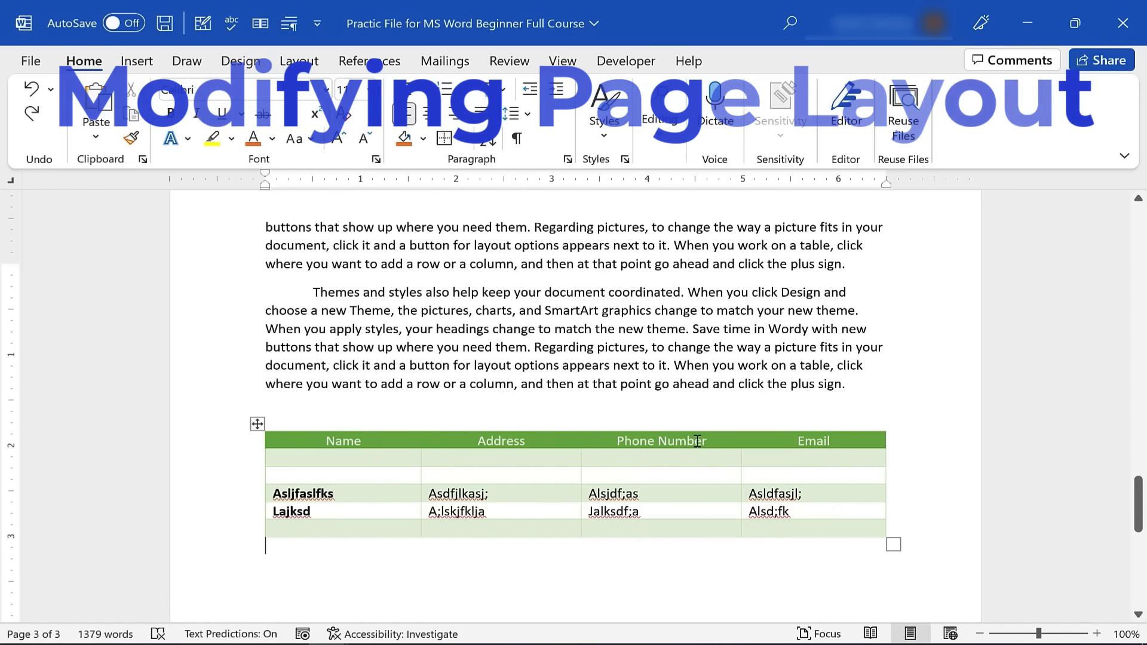
# Change the document's page orientation to landscape and check the page layout.
pyautogui.scroll(3, 697, 441)
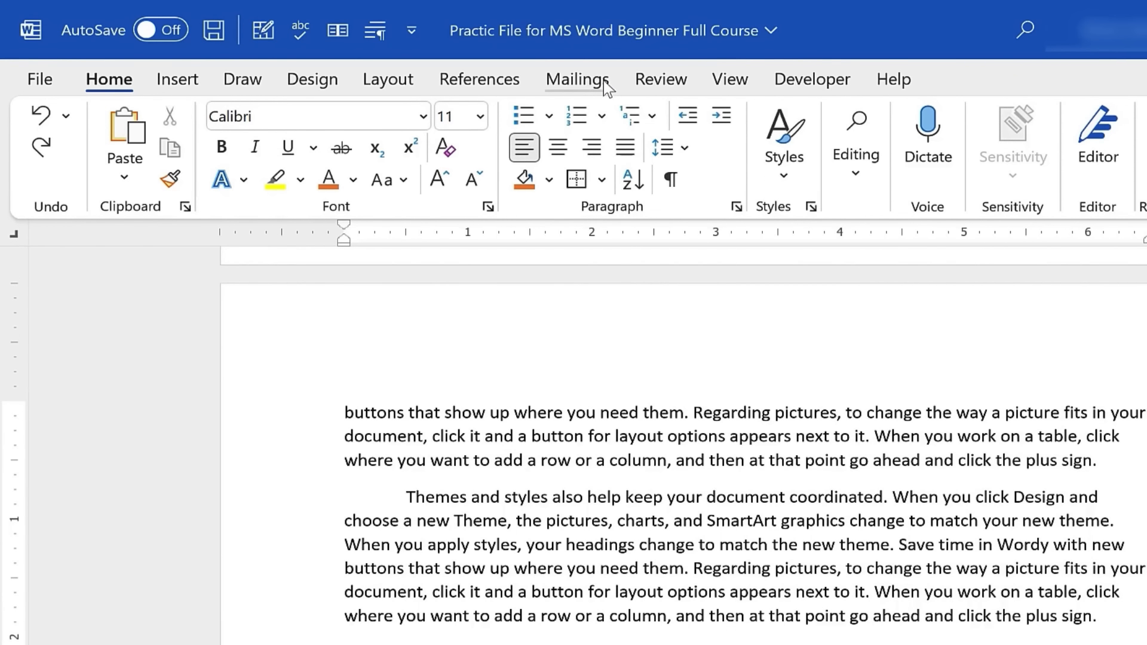
pyautogui.click(380, 83)
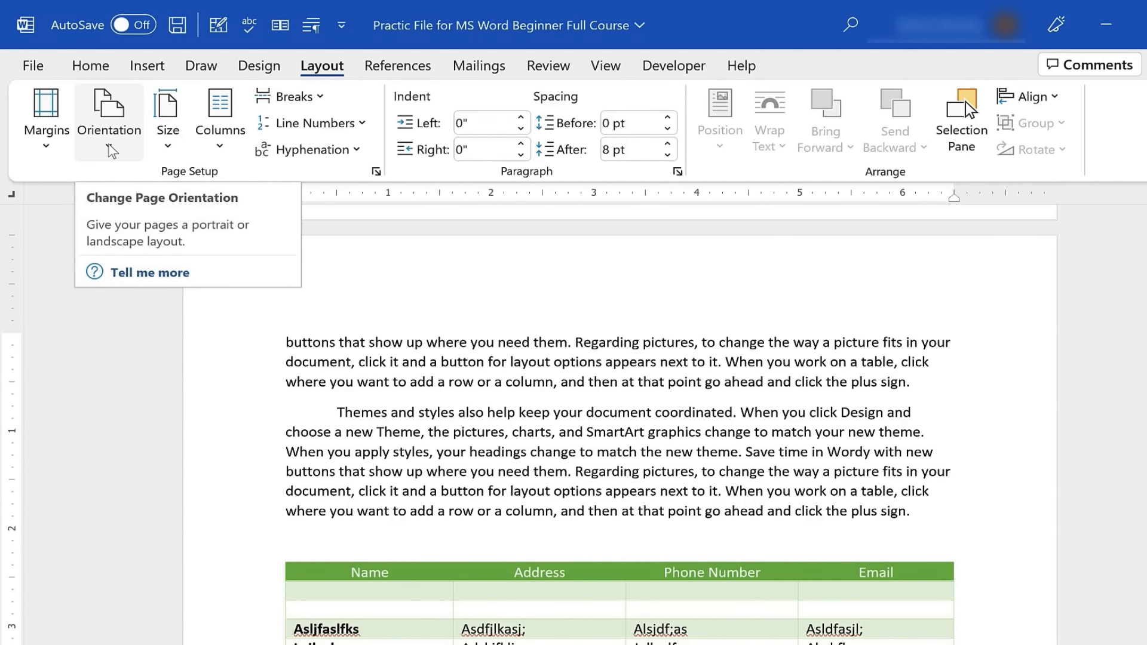
pyautogui.click(112, 150)
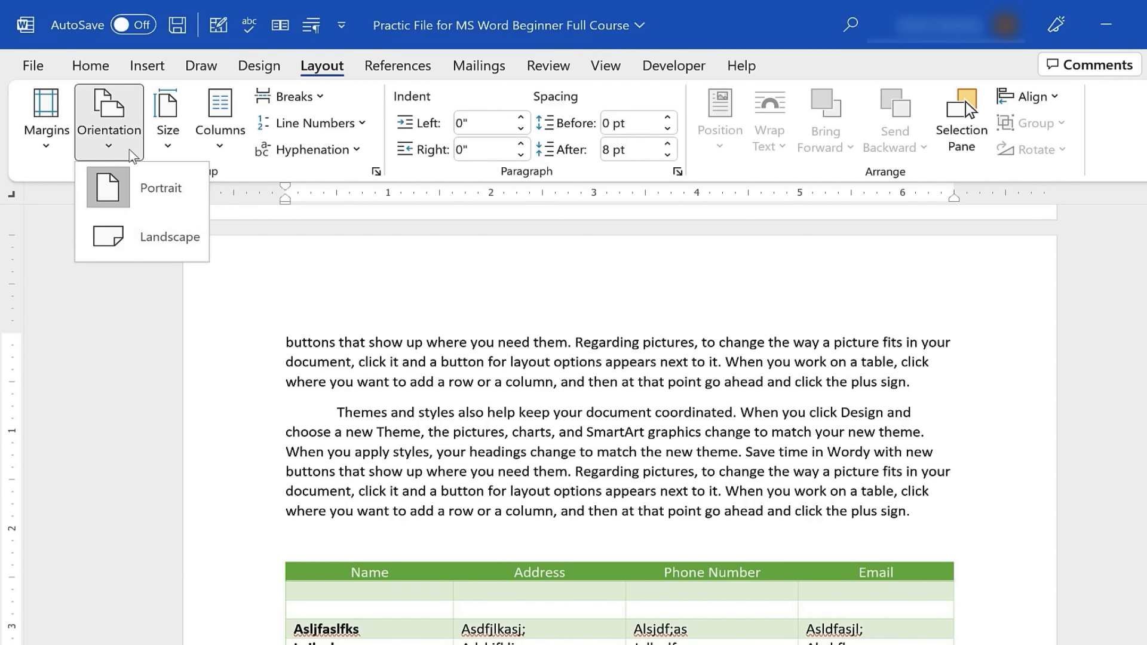
pyautogui.click(107, 236)
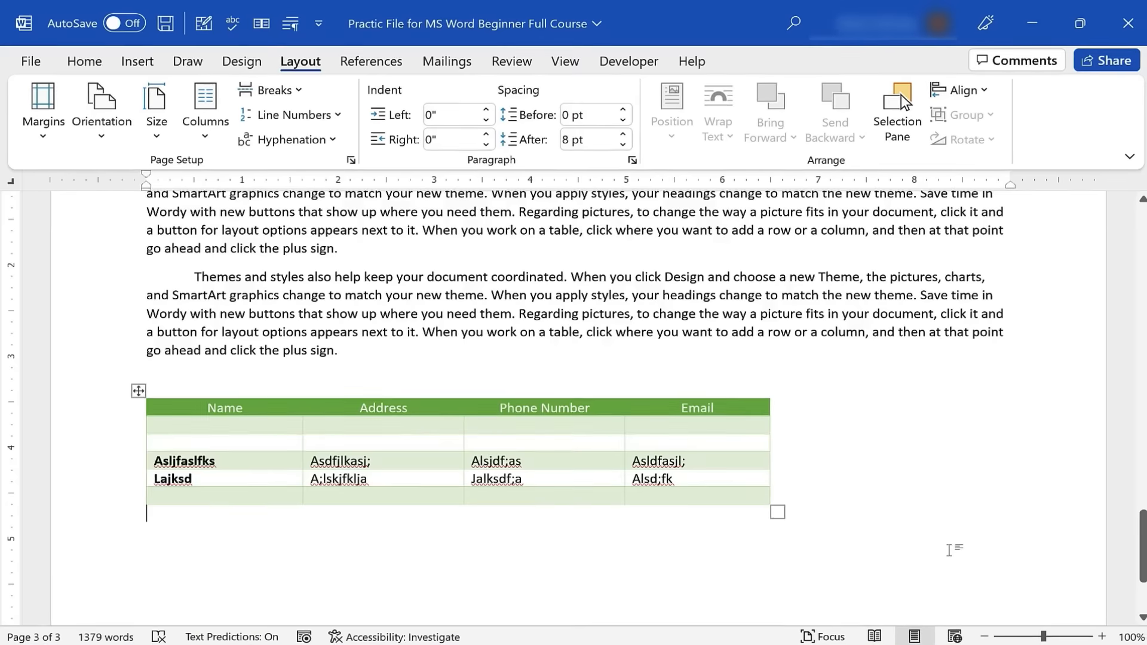
pyautogui.scroll(5, 947, 548)
pyautogui.scroll(-2, 931, 553)
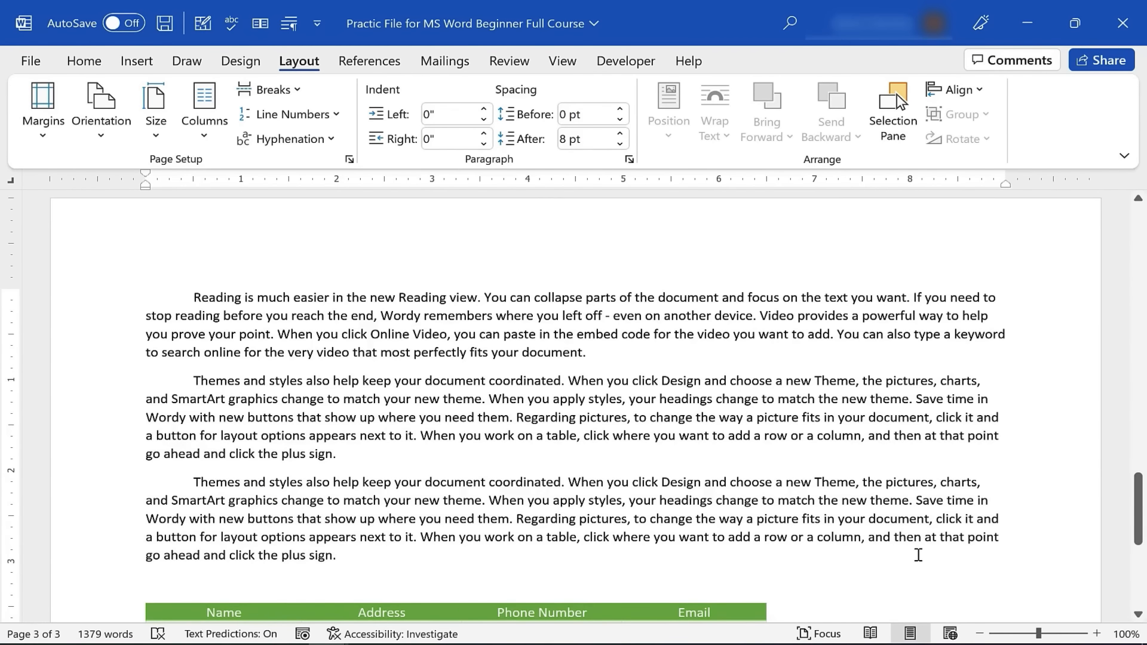
# Switch the document's page orientation back to portrait.
pyautogui.scroll(-5, 918, 553)
pyautogui.click(100, 137)
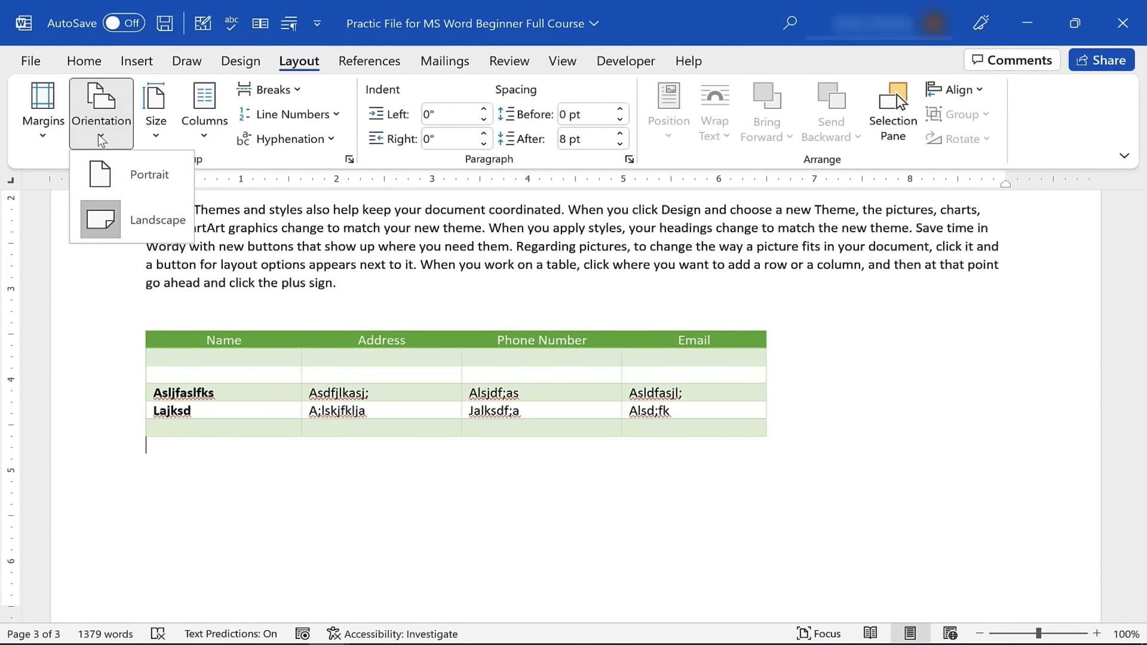
pyautogui.click(120, 175)
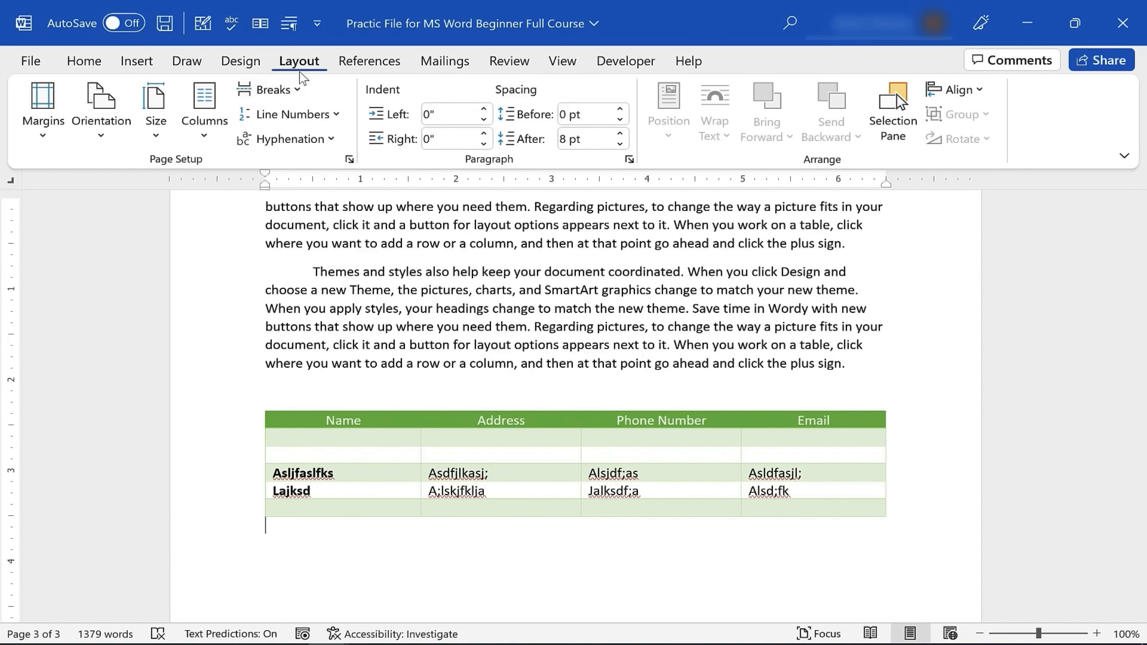
# Set the paper size to Legal (8.5" x 14"), review the pages and undo the size change.
pyautogui.click(156, 134)
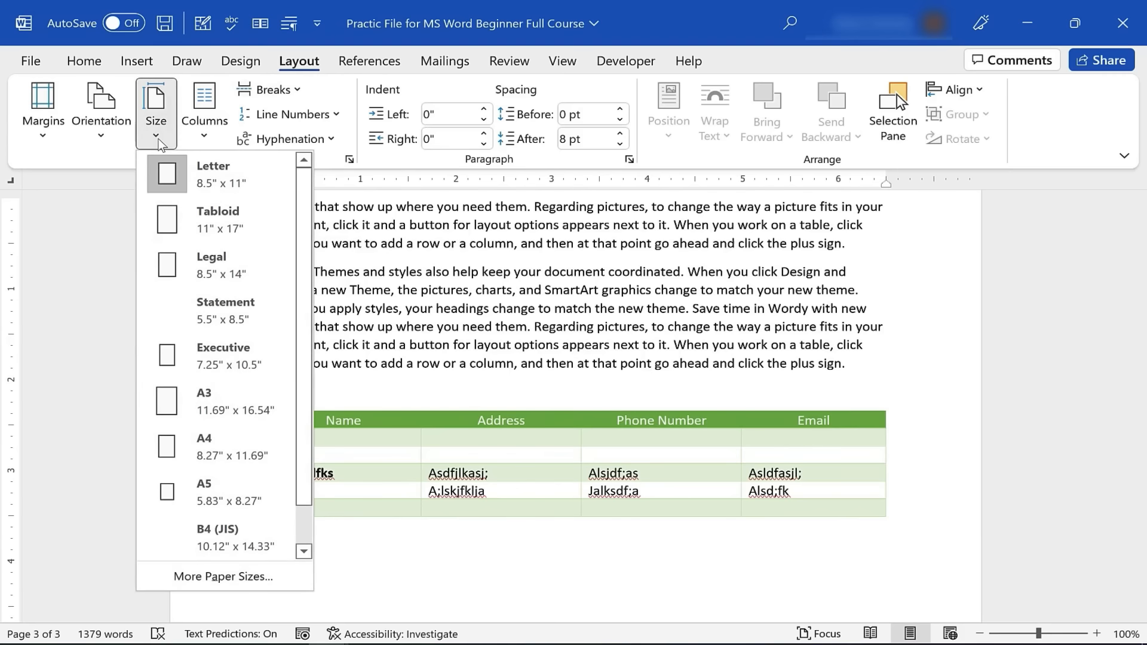
pyautogui.click(221, 281)
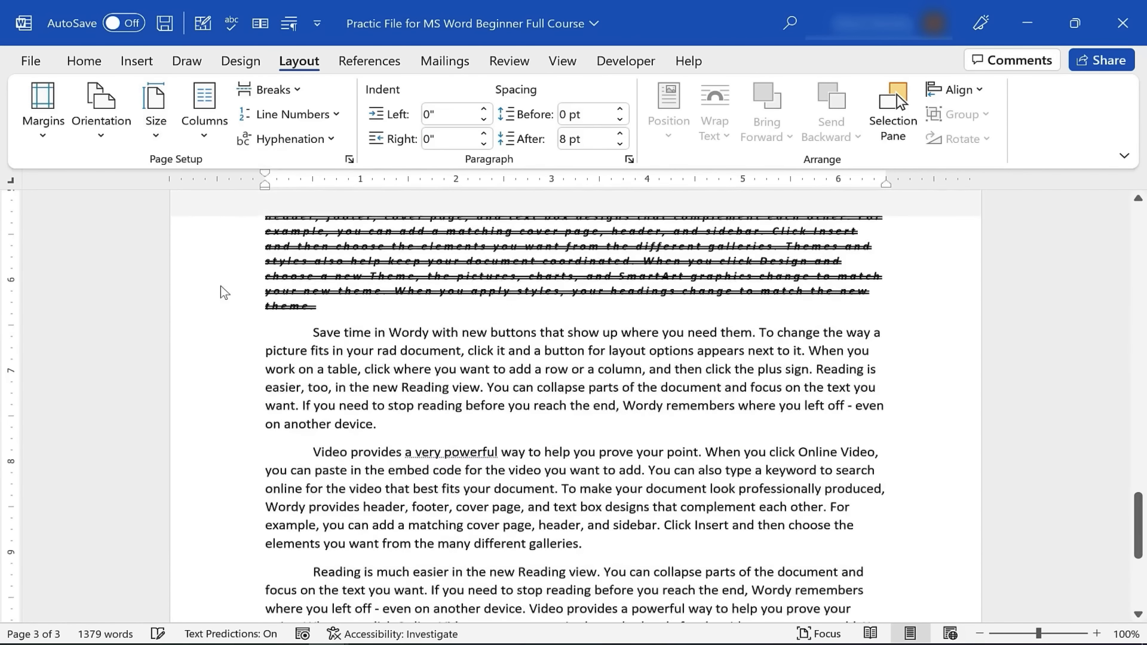
pyautogui.scroll(-8, 633, 404)
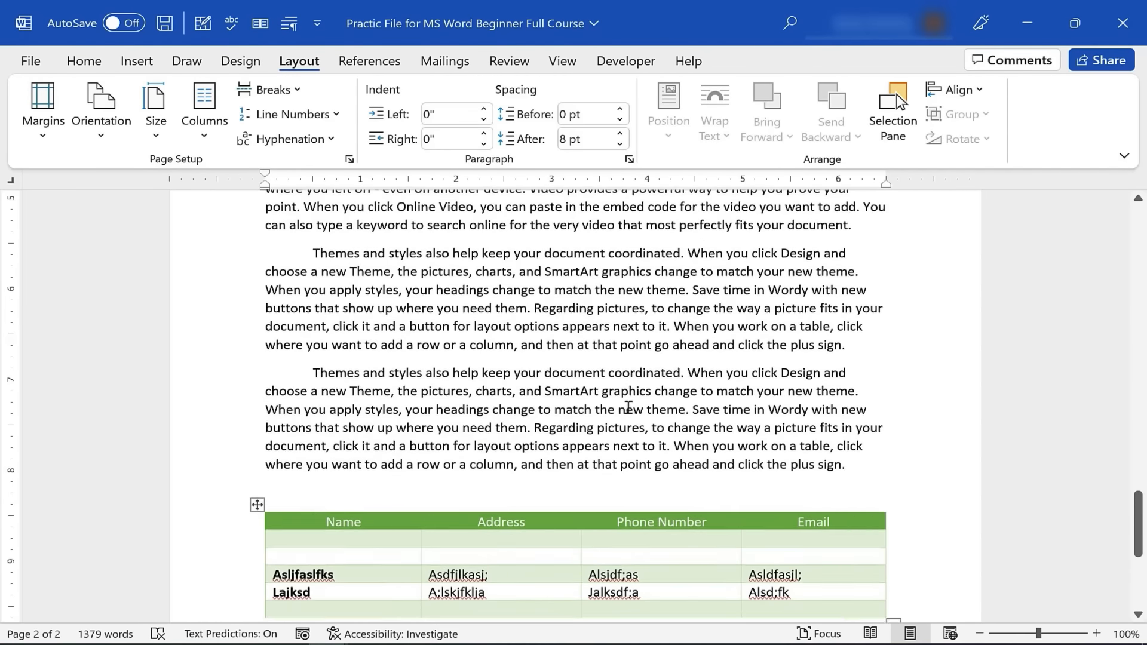
pyautogui.scroll(5, 609, 407)
pyautogui.hotkey('ctrl', 'z')
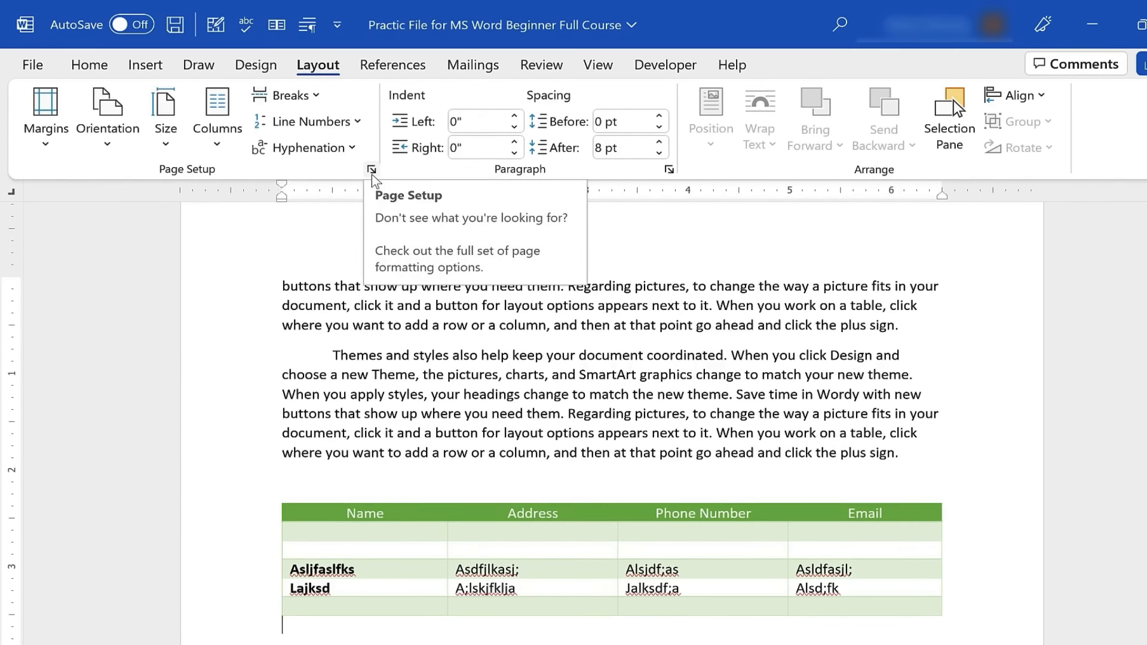
# Set the left and right page margins to 0.5" for the whole document.
pyautogui.click(371, 170)
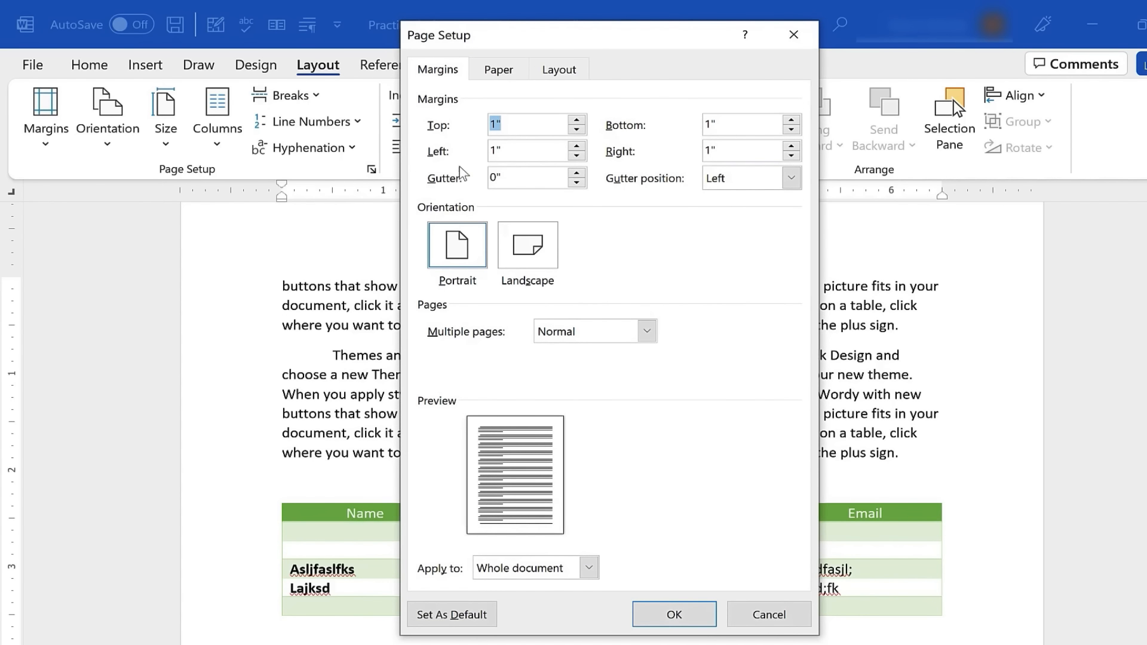
pyautogui.click(442, 72)
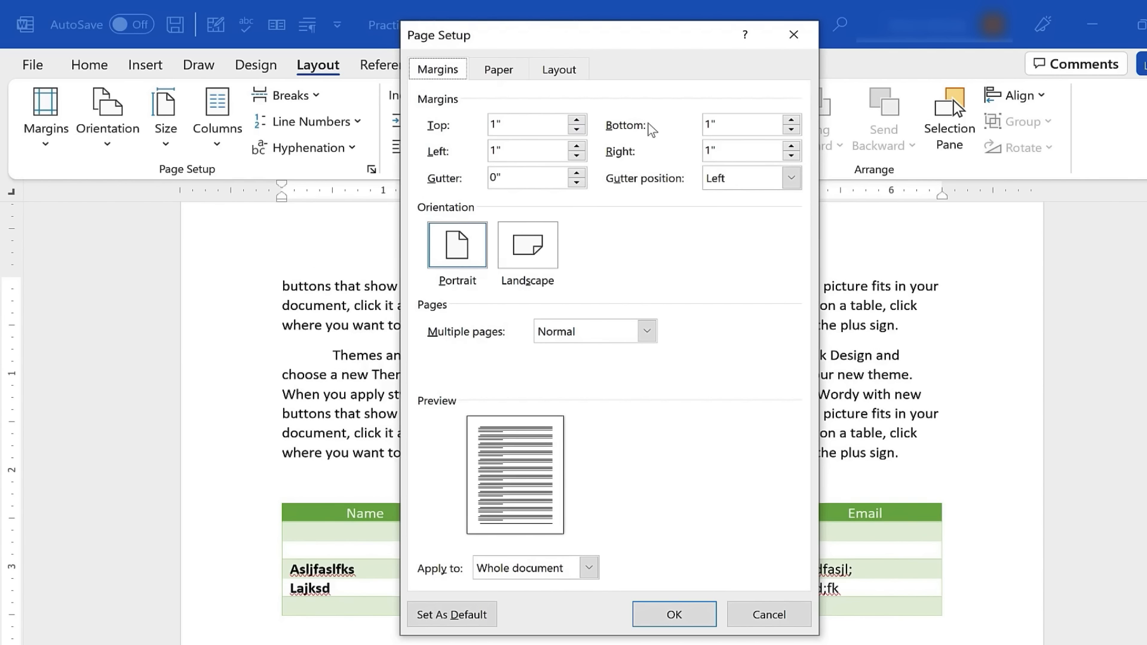
pyautogui.click(577, 156)
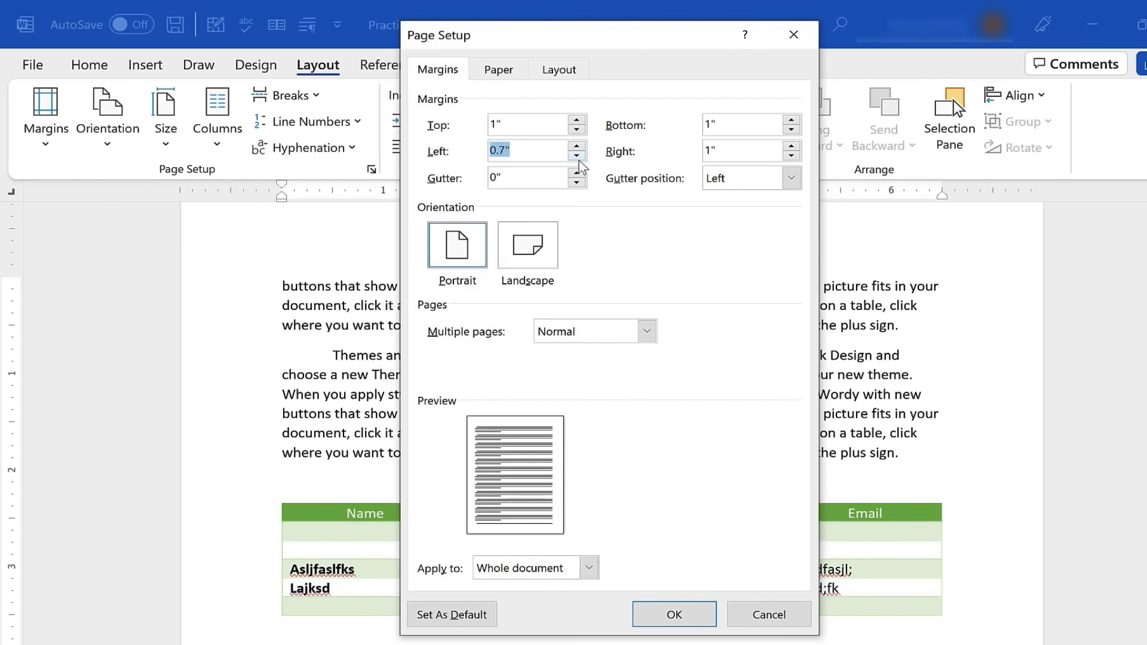
pyautogui.doubleClick(576, 156)
pyautogui.click(791, 156)
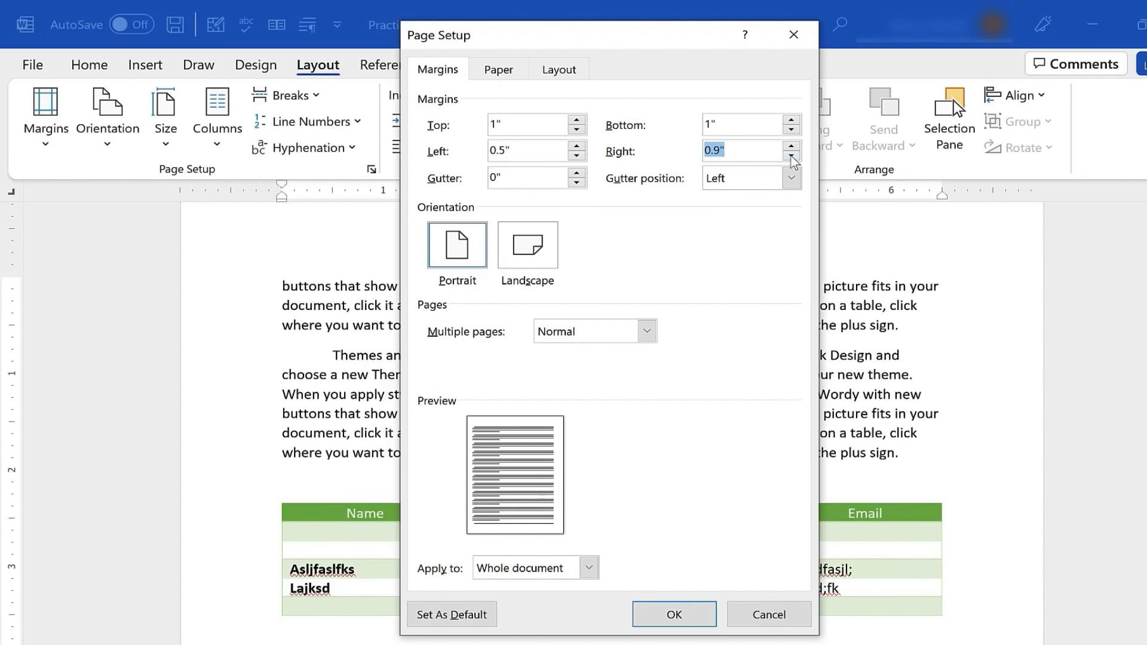
pyautogui.doubleClick(792, 157)
pyautogui.click(791, 156)
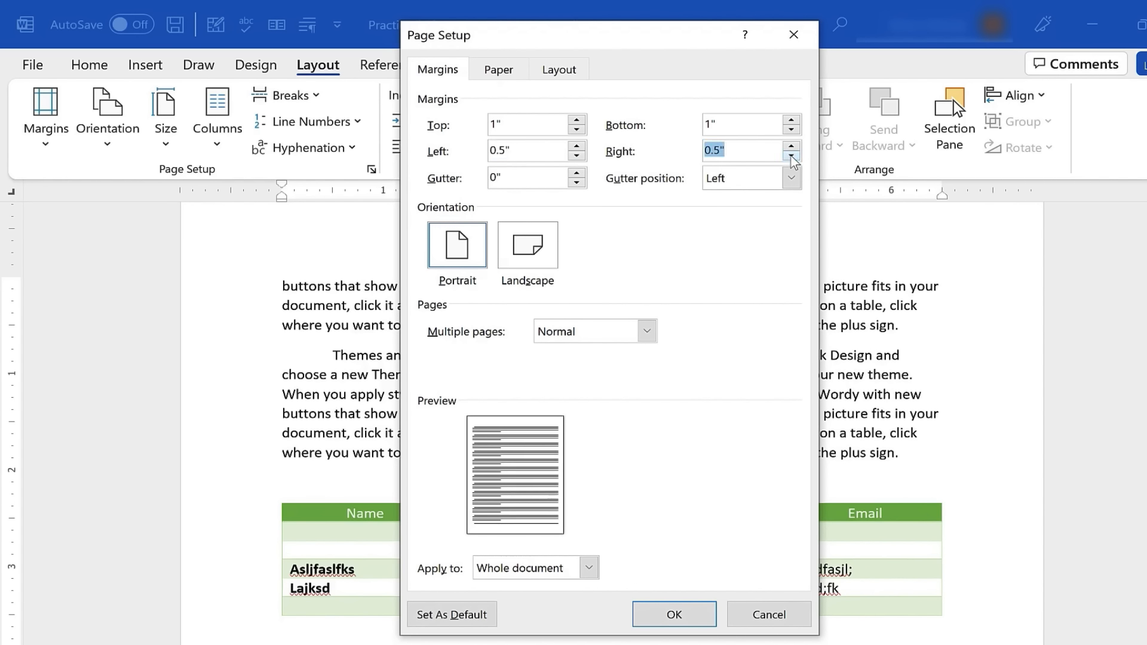
pyautogui.click(694, 615)
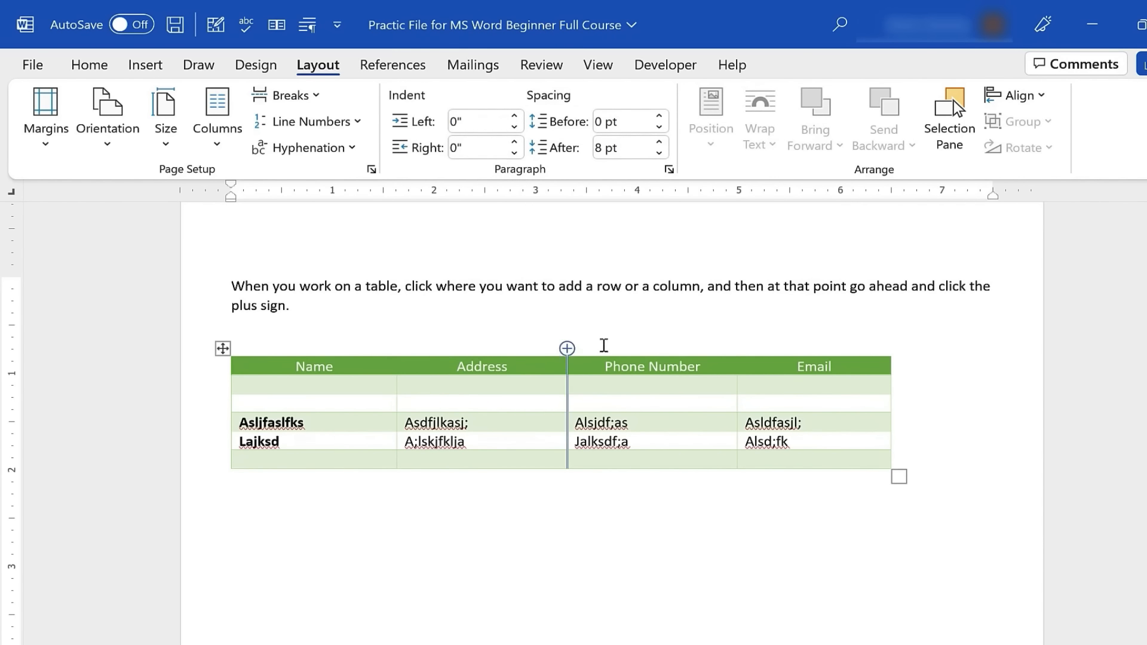
# Review the margin, paper and layout settings in Page Setup and leave without changing anything.
pyautogui.click(370, 171)
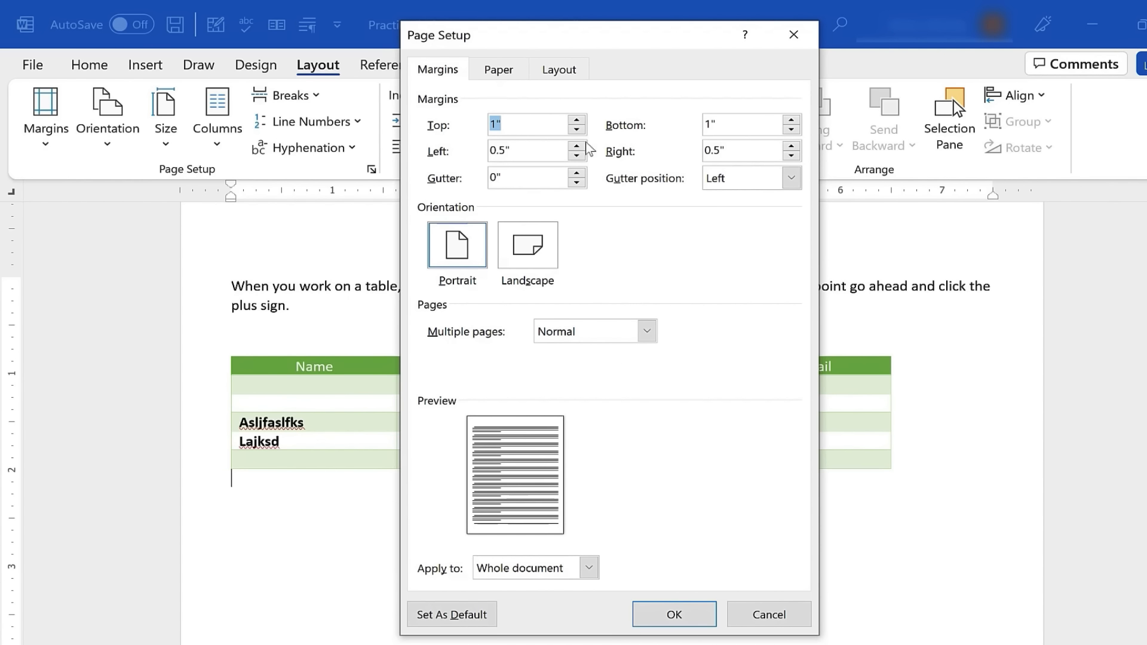
pyautogui.click(500, 76)
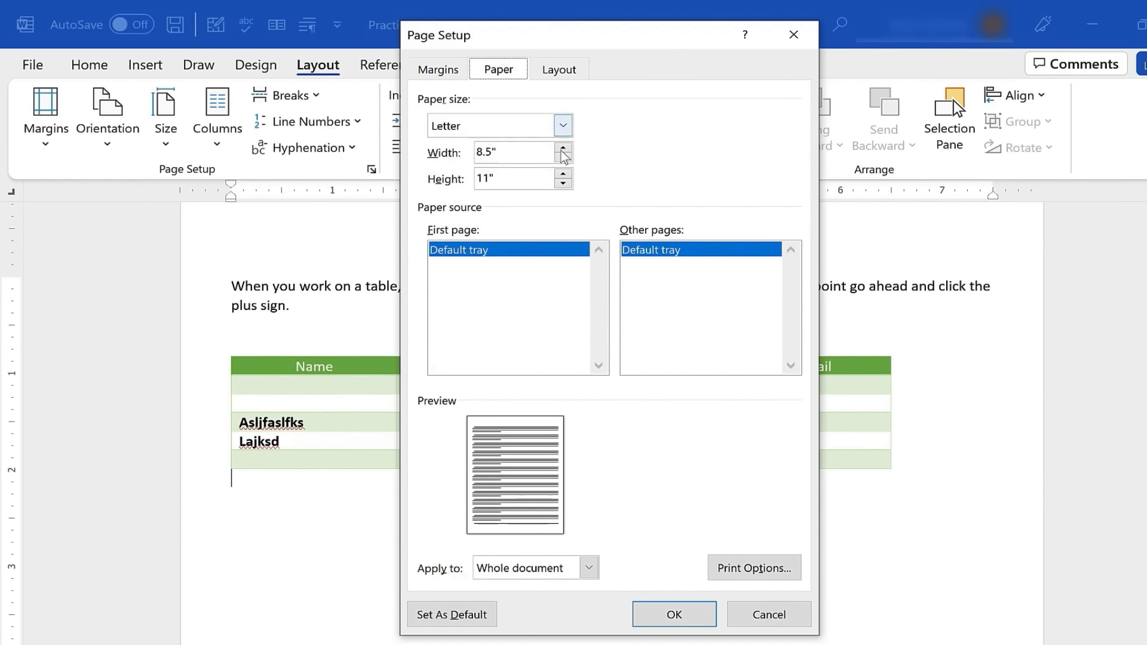
pyautogui.click(560, 72)
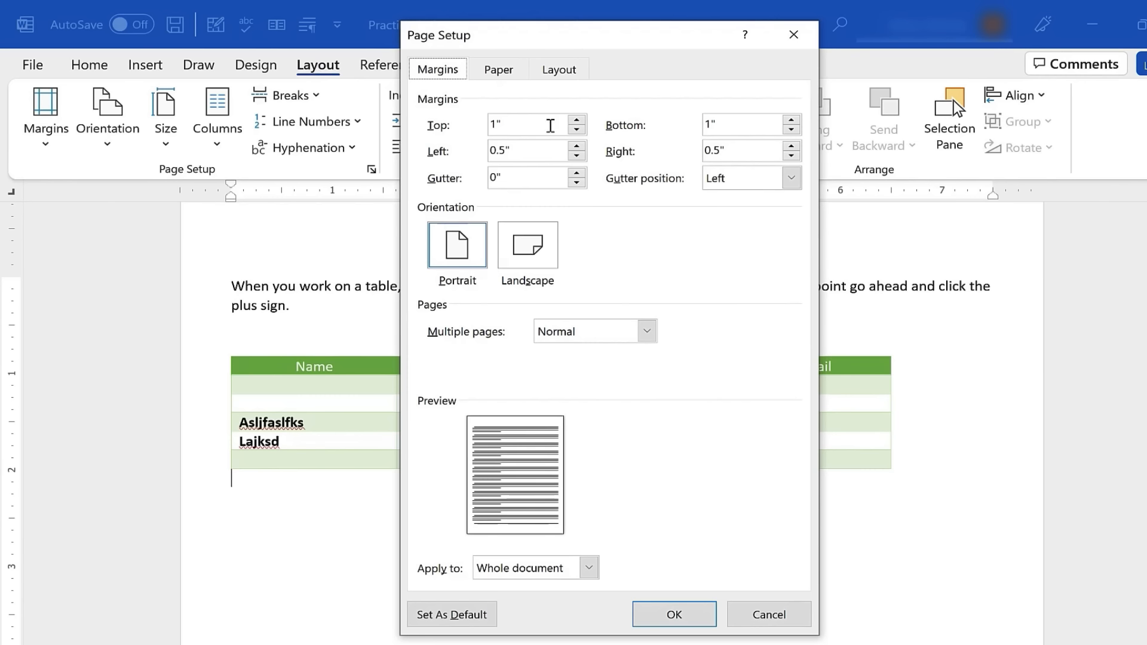
pyautogui.click(772, 623)
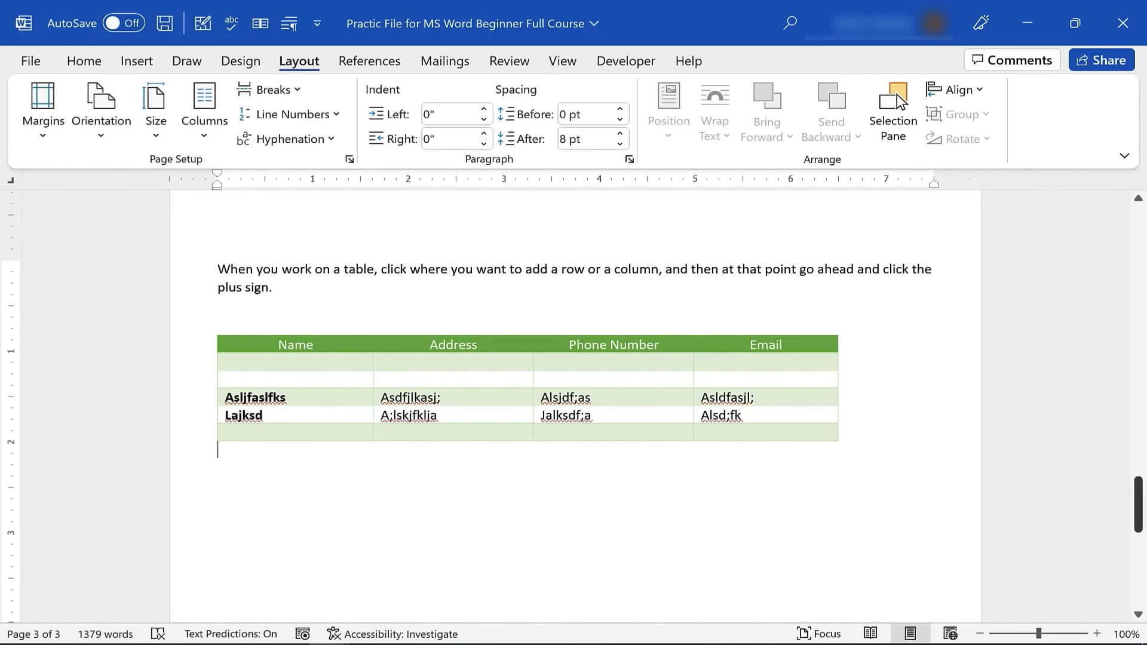
# Insert centred page numbers at the bottom of the pages using the Plain Number 2 style and check them across the document.
pyautogui.scroll(-10, 1143, 391)
pyautogui.scroll(10, 1143, 389)
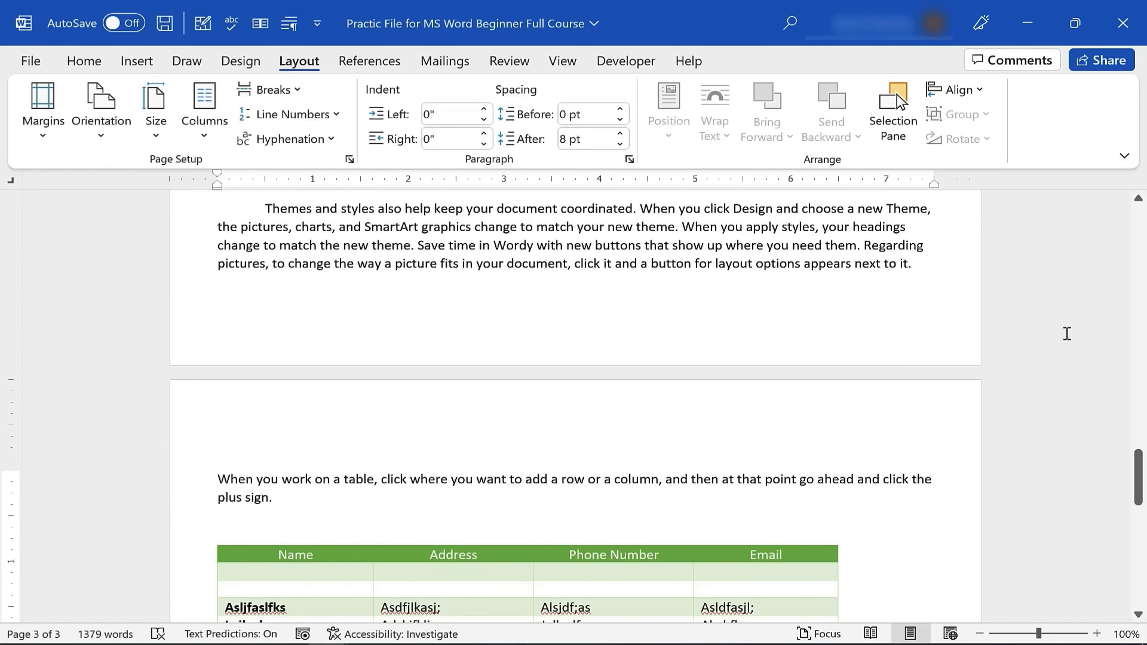
pyautogui.scroll(15, 633, 286)
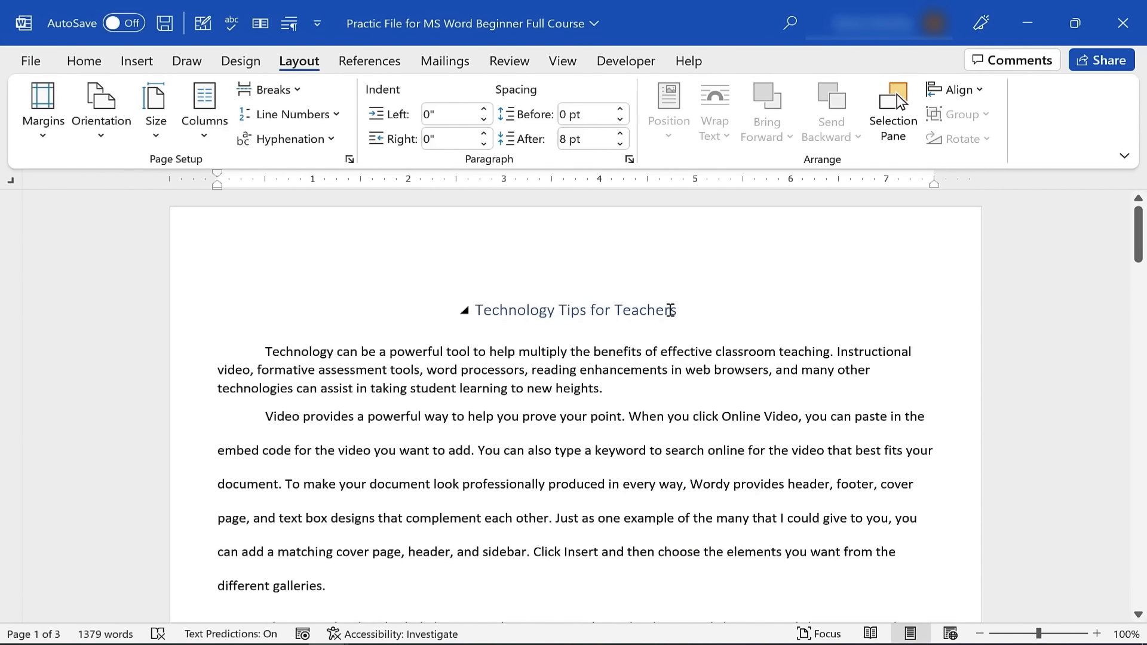
pyautogui.click(135, 62)
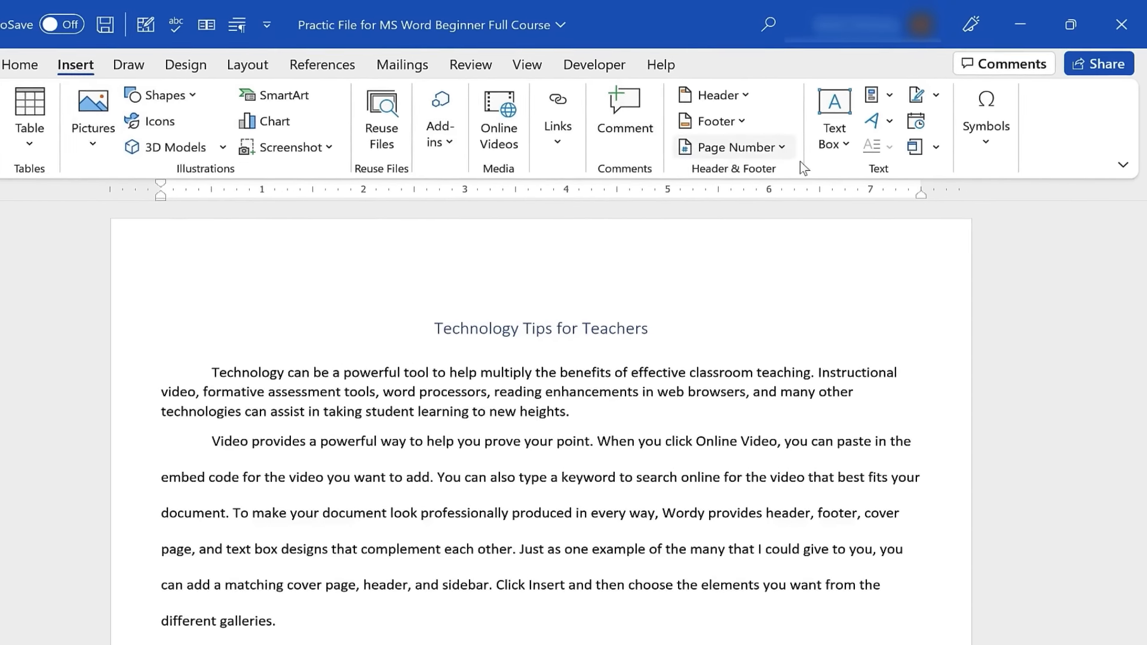
pyautogui.click(740, 163)
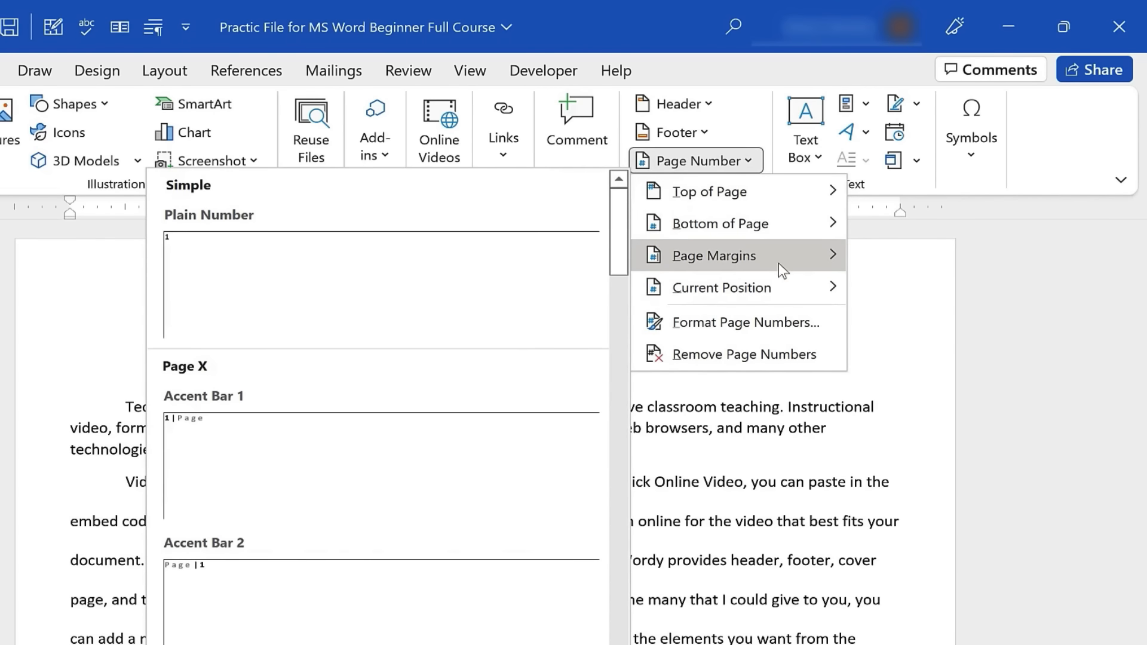
pyautogui.moveTo(783, 228)
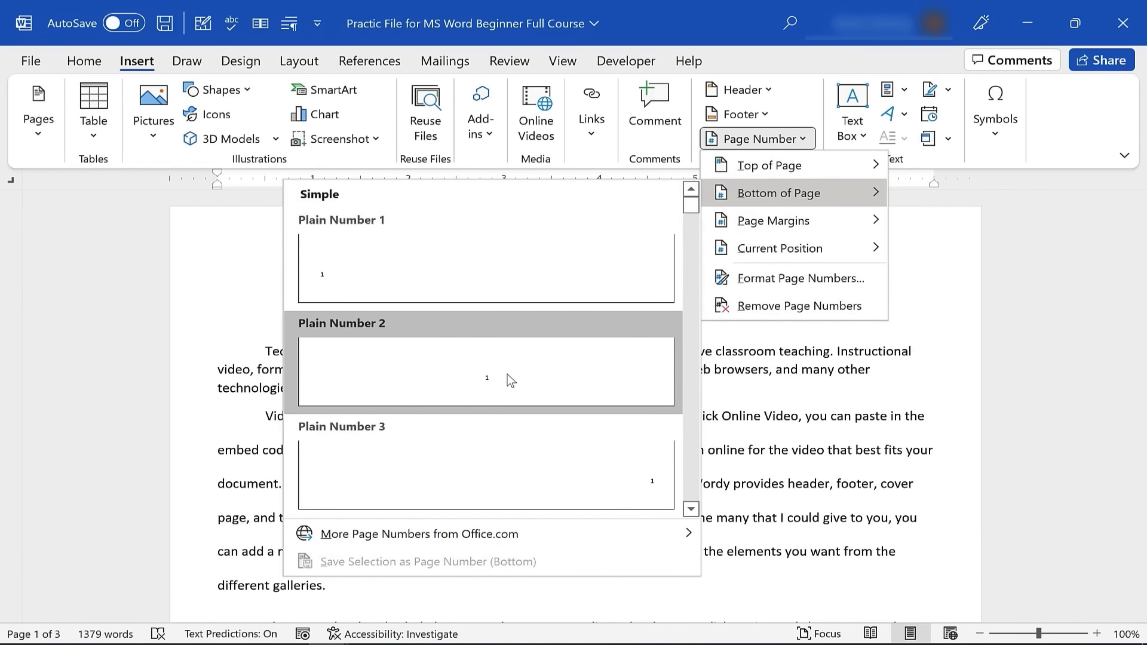
pyautogui.click(507, 374)
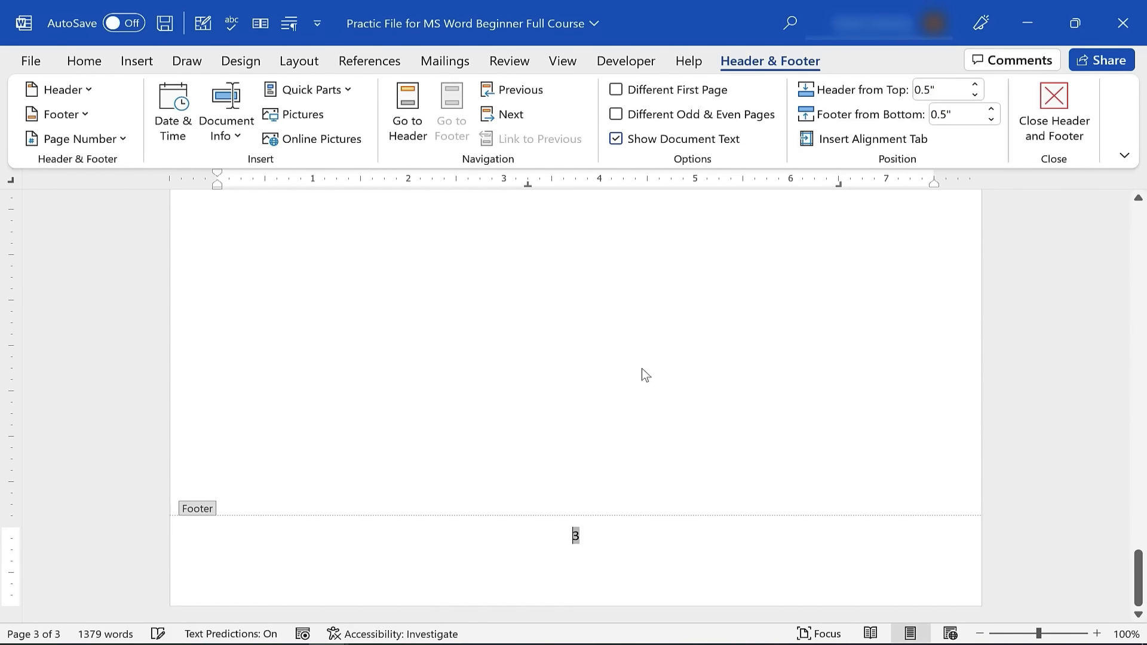
pyautogui.scroll(10, 789, 442)
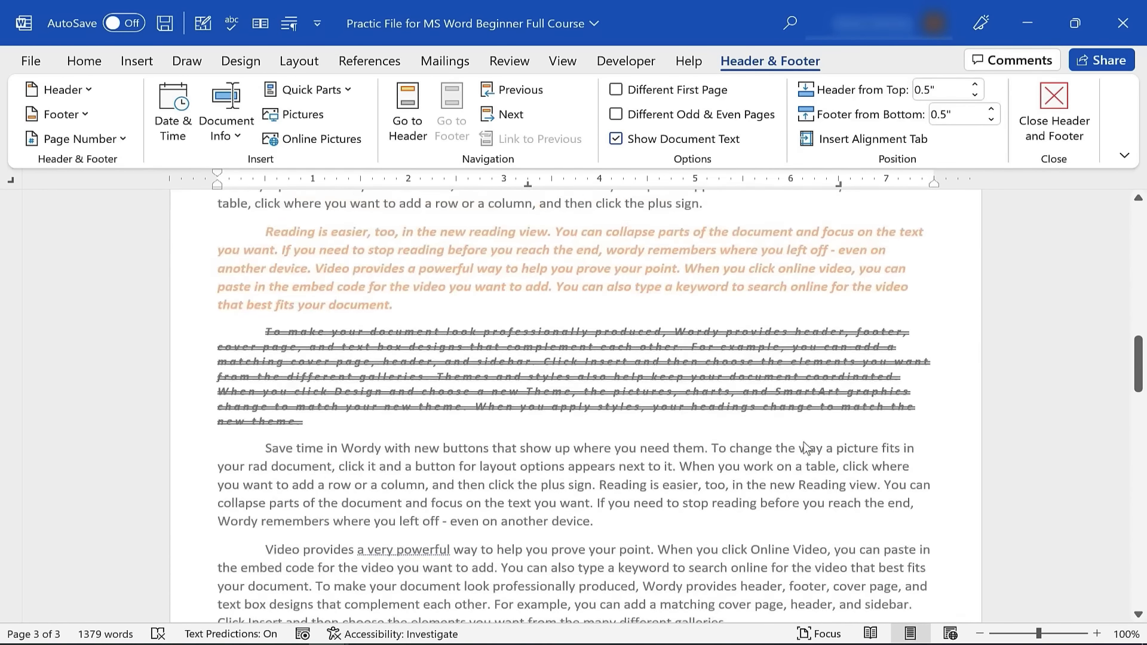
pyautogui.scroll(5, 805, 441)
pyautogui.moveTo(1141, 317)
pyautogui.mouseDown()
pyautogui.moveTo(1143, 305)
pyautogui.moveTo(1143, 327)
pyautogui.mouseUp()
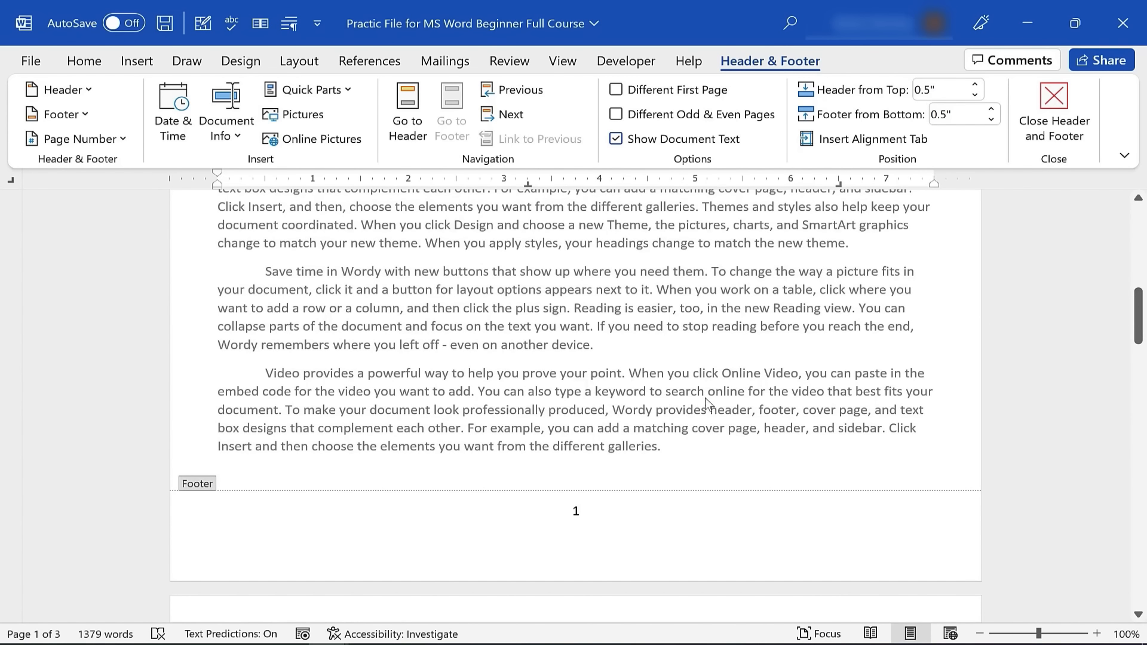
# Give the first page a different header and footer, enter "Sensitive Information" in its header, and finish header editing.
pyautogui.click(621, 92)
pyautogui.moveTo(1139, 562); pyautogui.dragTo(1132, 460)
pyautogui.moveTo(1135, 451); pyautogui.dragTo(1117, 215)
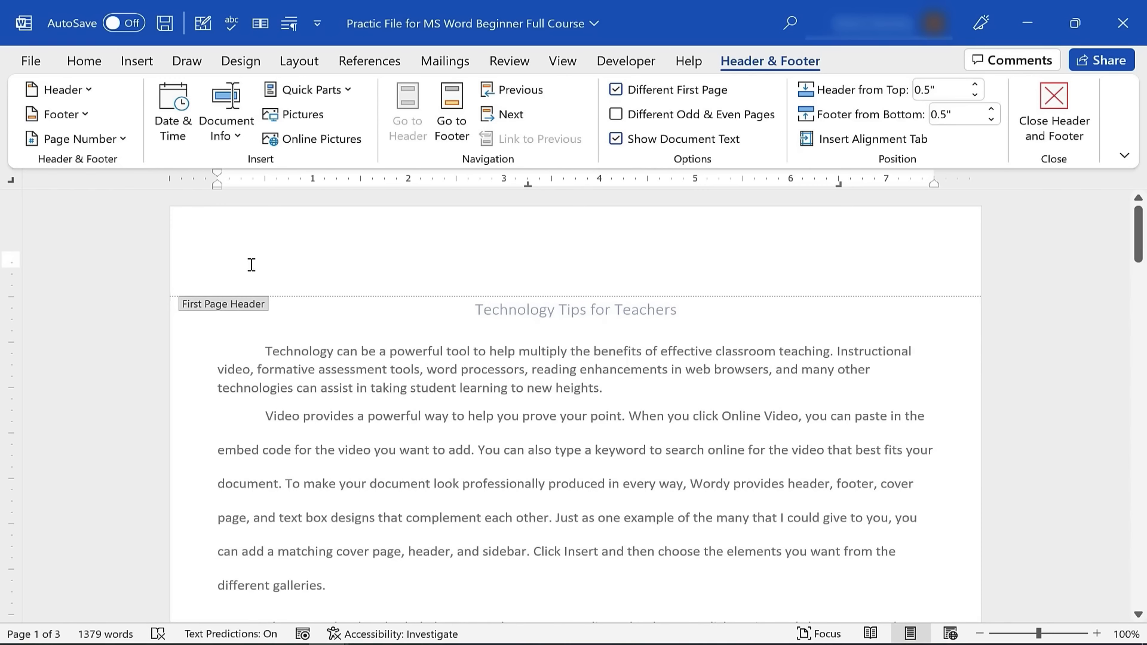
pyautogui.write('Sensitive Information')
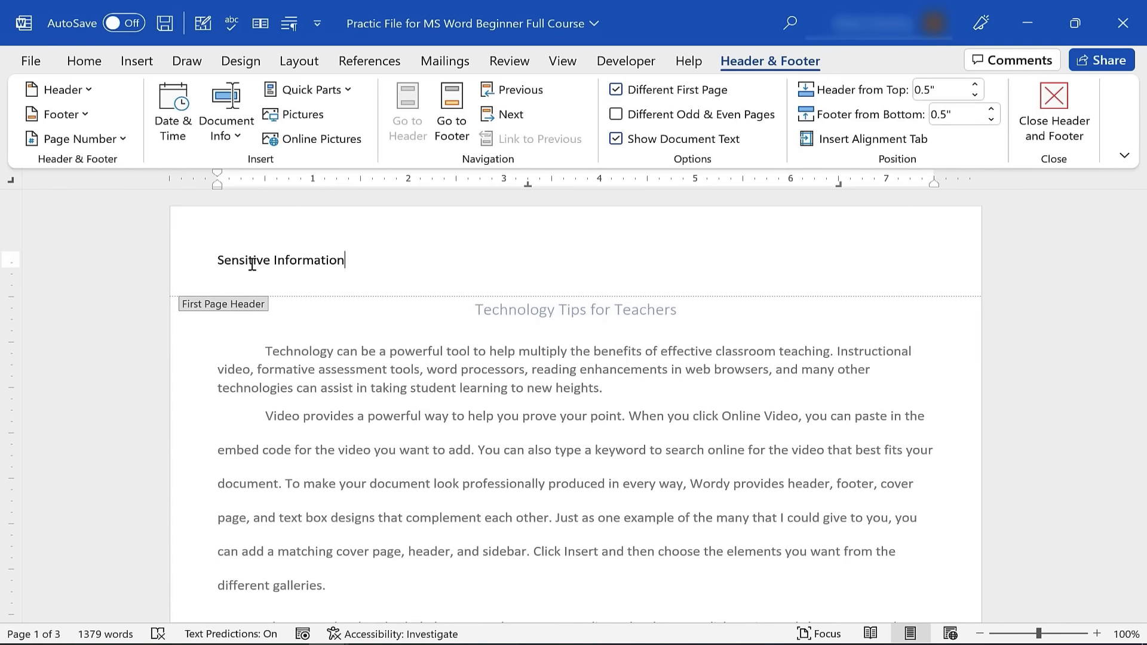
pyautogui.click(1060, 96)
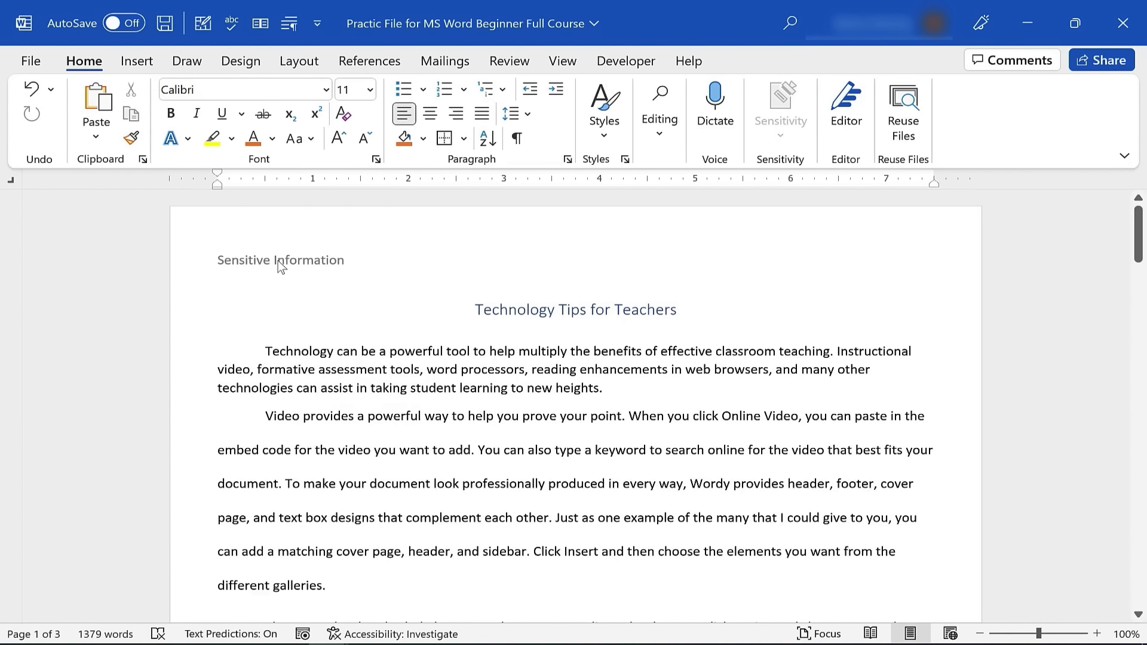
# Look through the built-in header and footer designs without applying one.
pyautogui.click(136, 66)
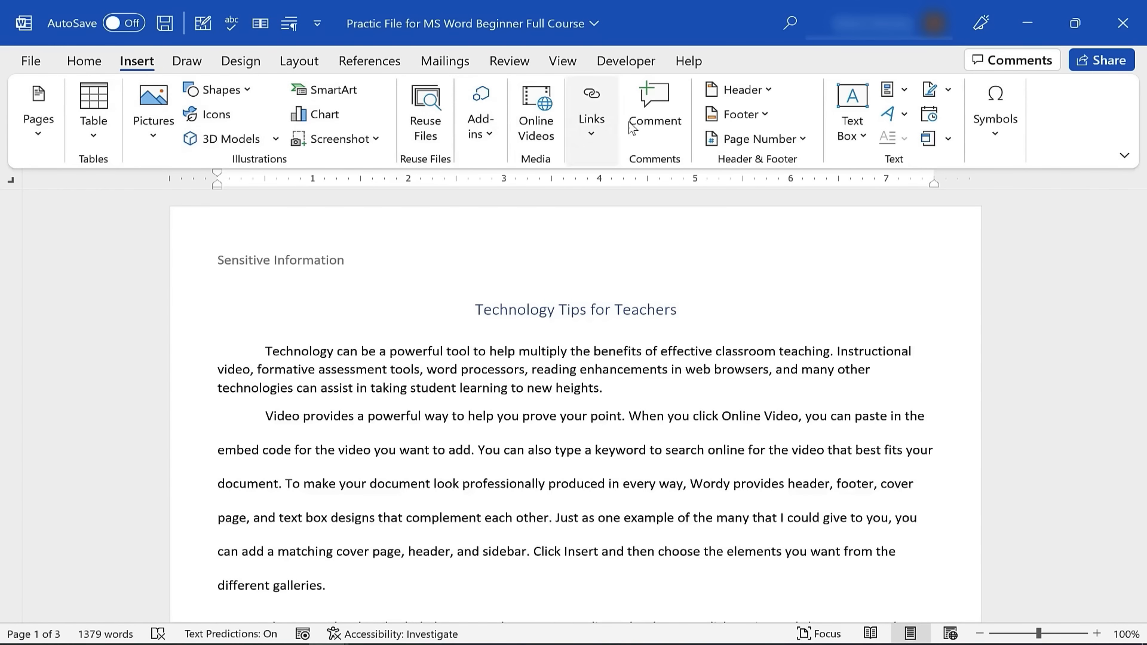
pyautogui.click(766, 92)
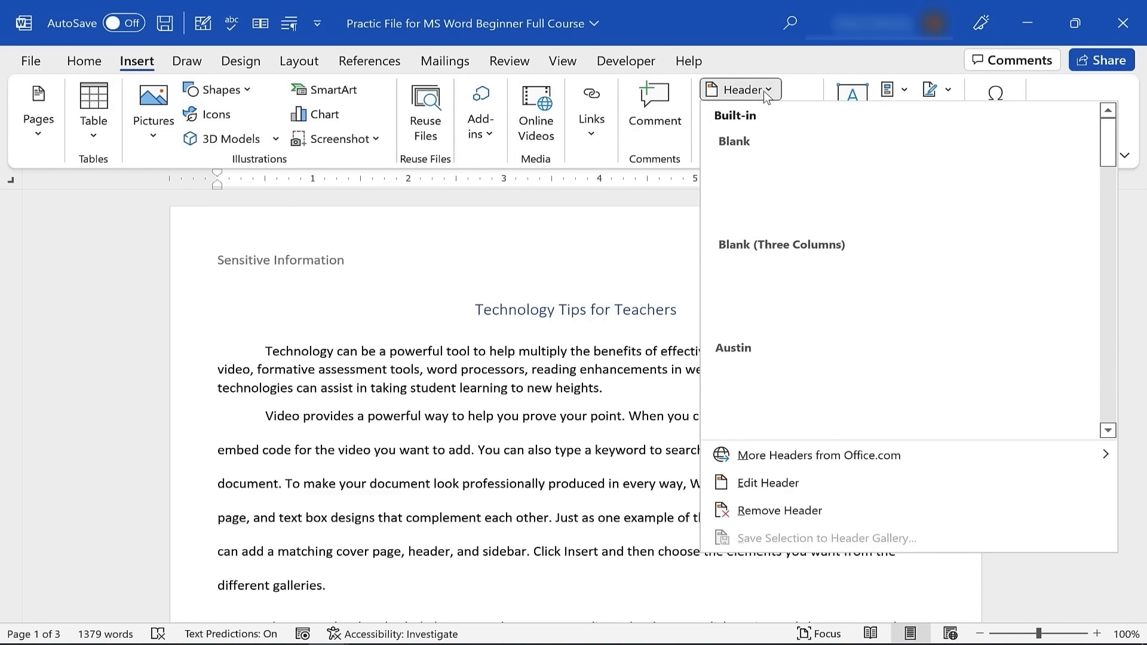
pyautogui.click(677, 206)
pyautogui.click(738, 114)
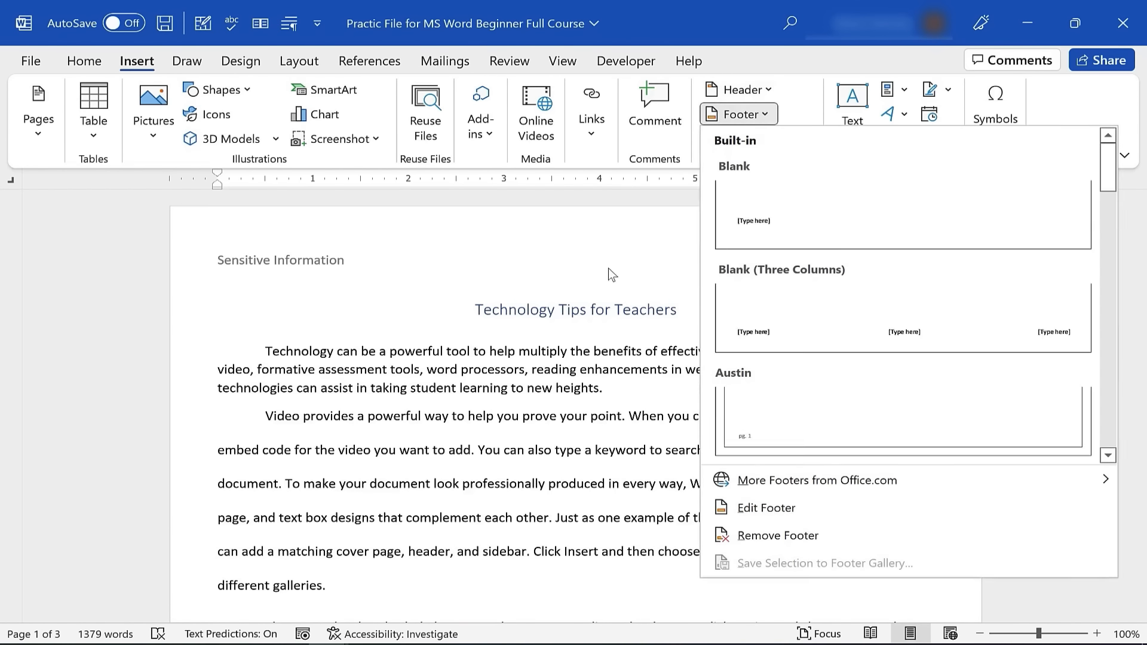
pyautogui.click(599, 206)
# Open the header for editing, examine the document information that can be inserted, and leave header editing.
pyautogui.click(750, 92)
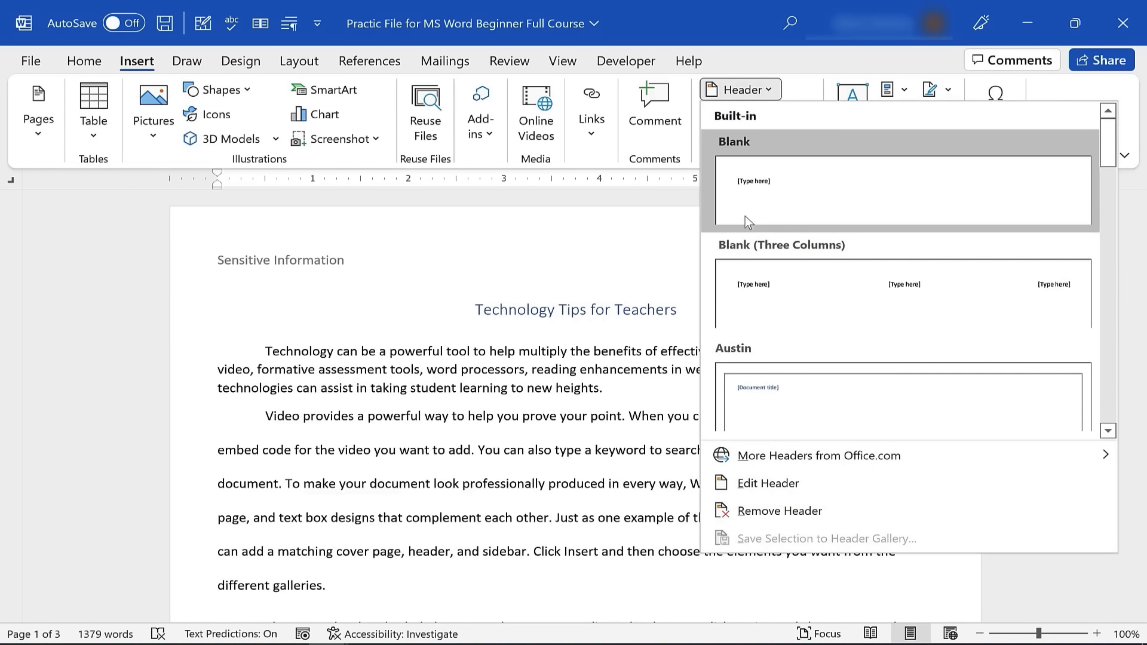
pyautogui.click(776, 484)
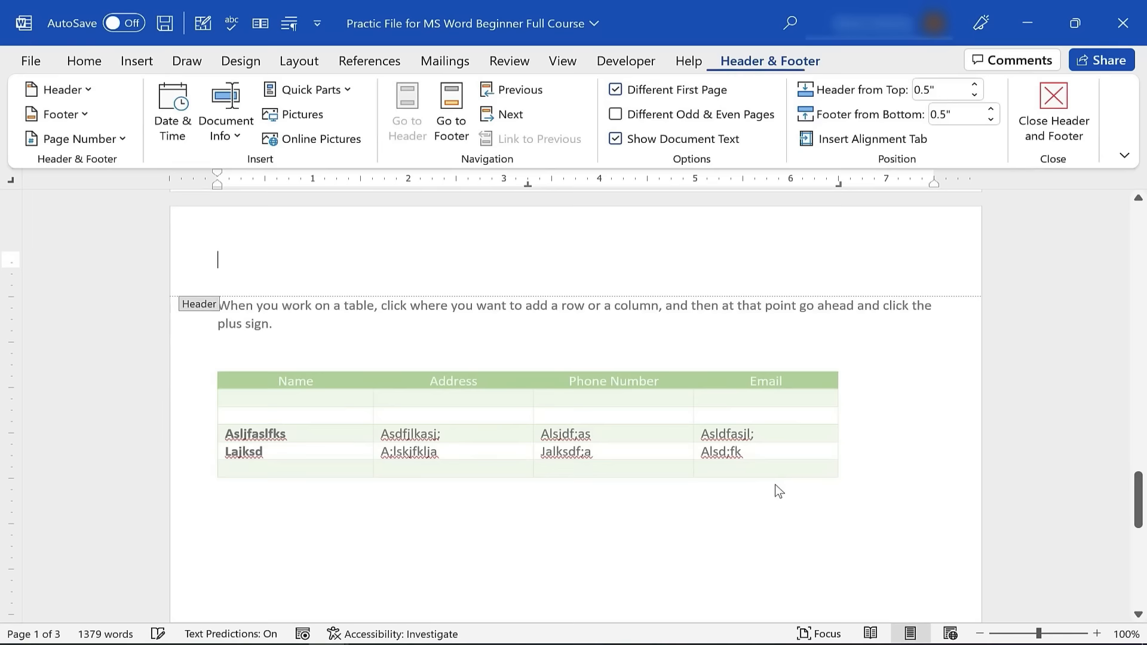
pyautogui.scroll(2, 385, 338)
pyautogui.scroll(-1, 383, 339)
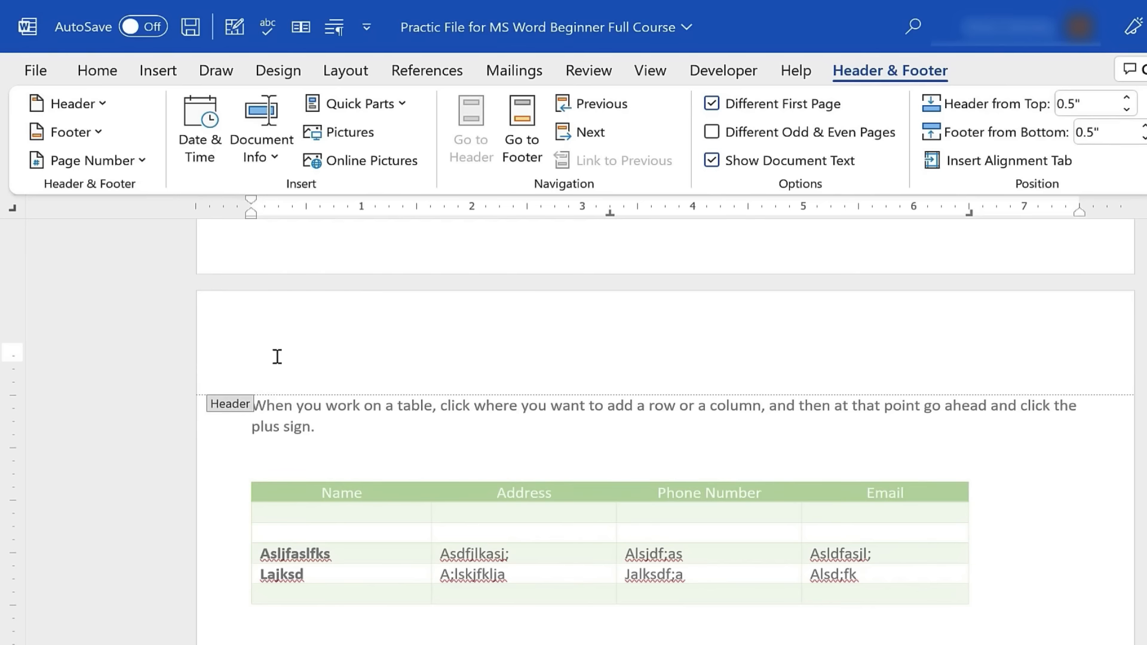
pyautogui.click(264, 161)
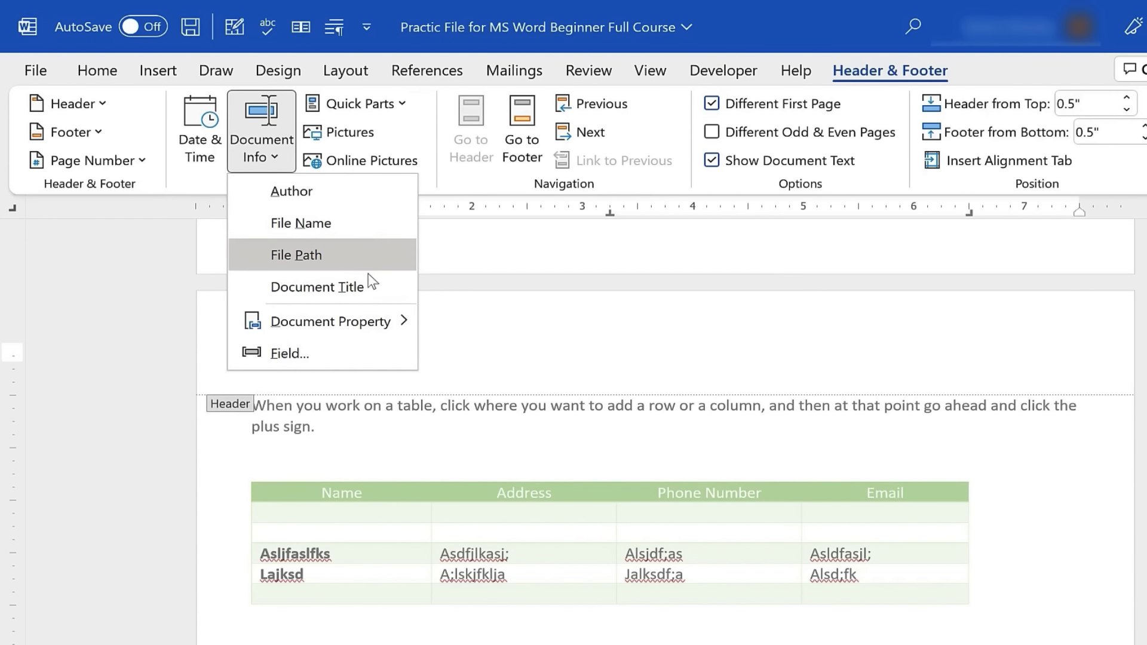
pyautogui.click(564, 353)
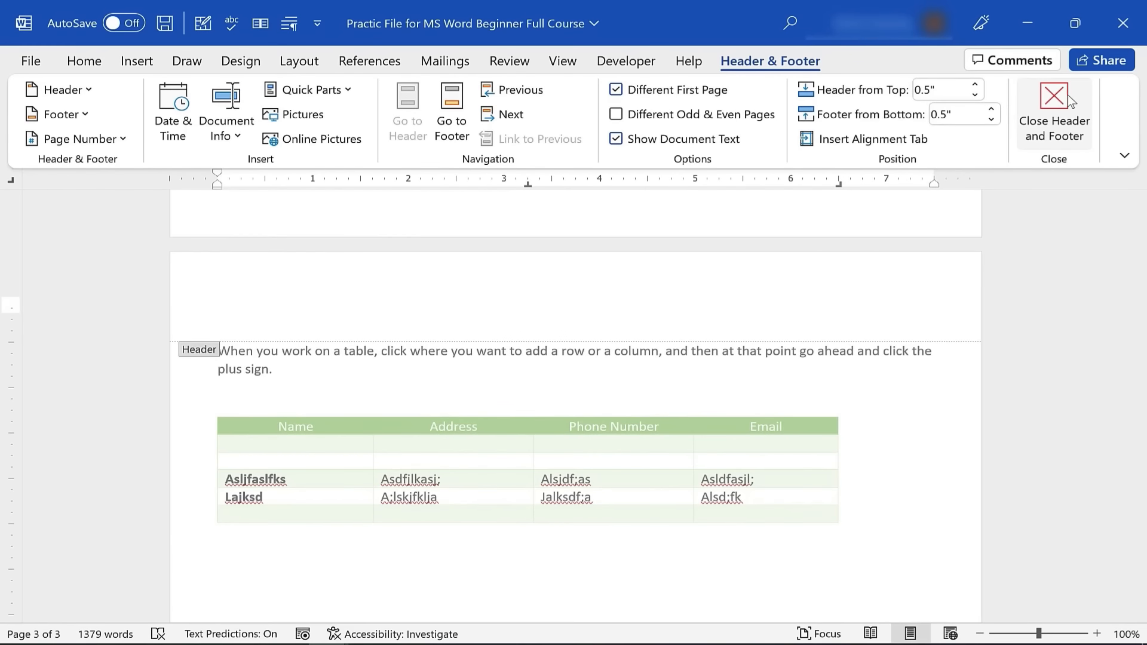
pyautogui.click(1067, 101)
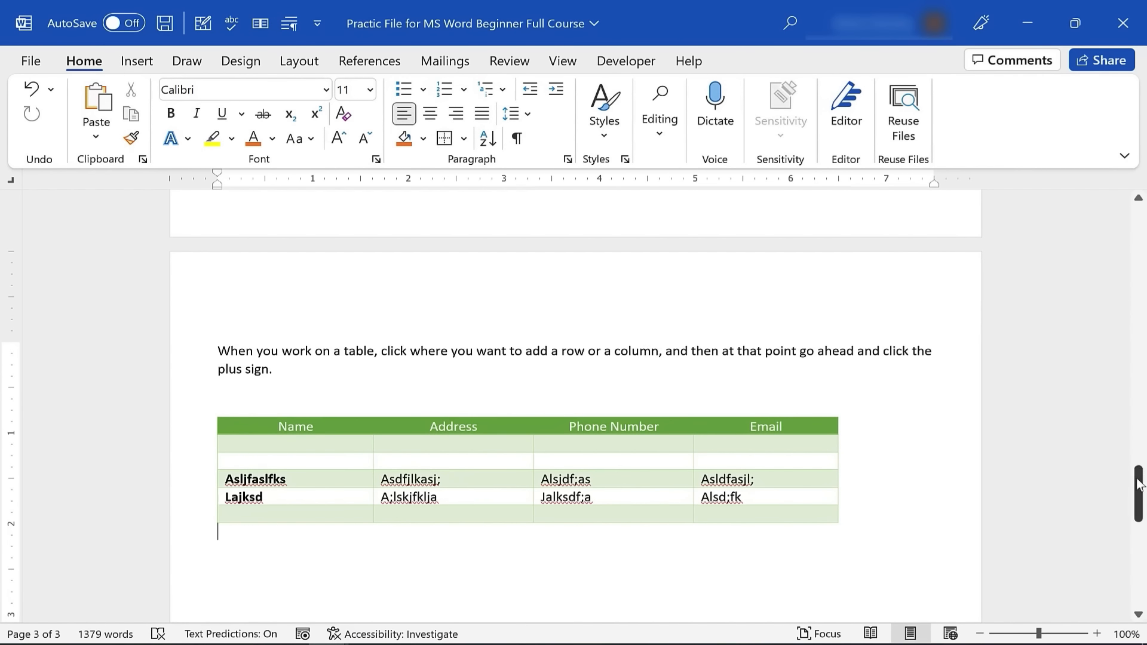
# Add a bold "Chapter 1:" line between the document title and the first paragraph, without a first-line indent.
pyautogui.moveTo(1137, 479); pyautogui.dragTo(1137, 477)
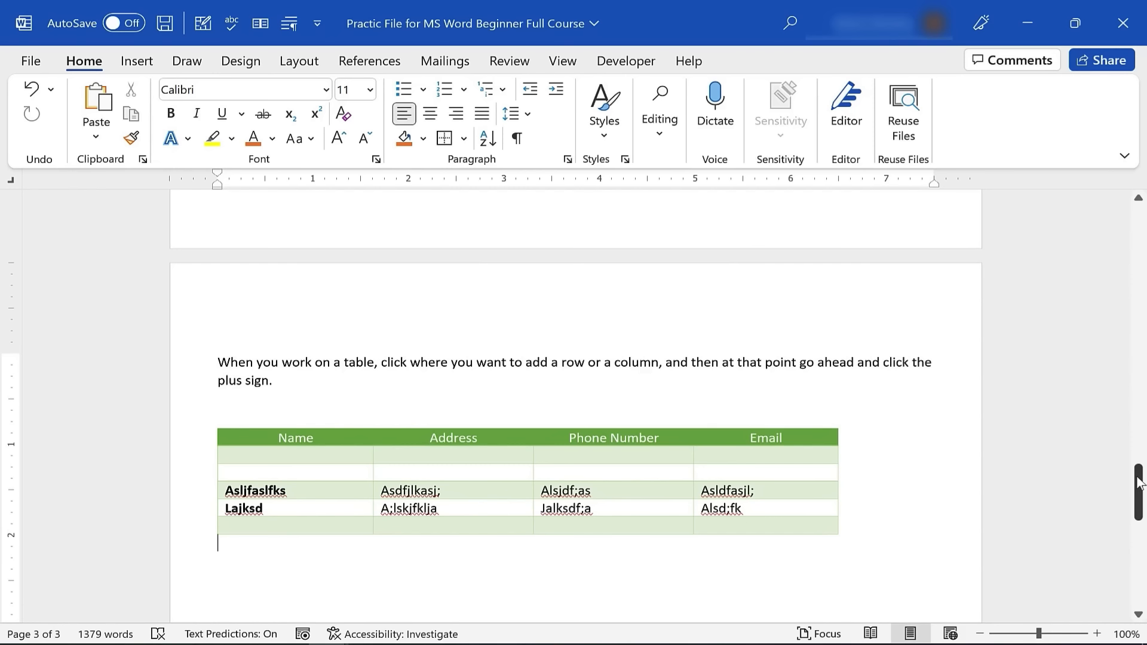
pyautogui.moveTo(1137, 482); pyautogui.dragTo(1092, 232)
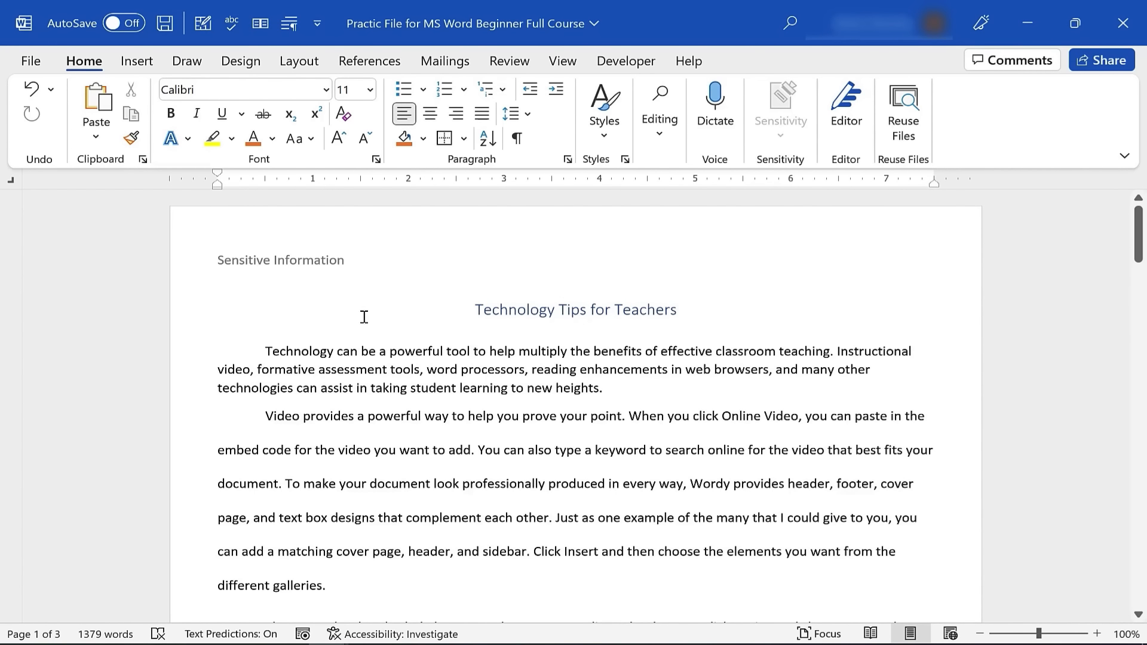
pyautogui.click(265, 349)
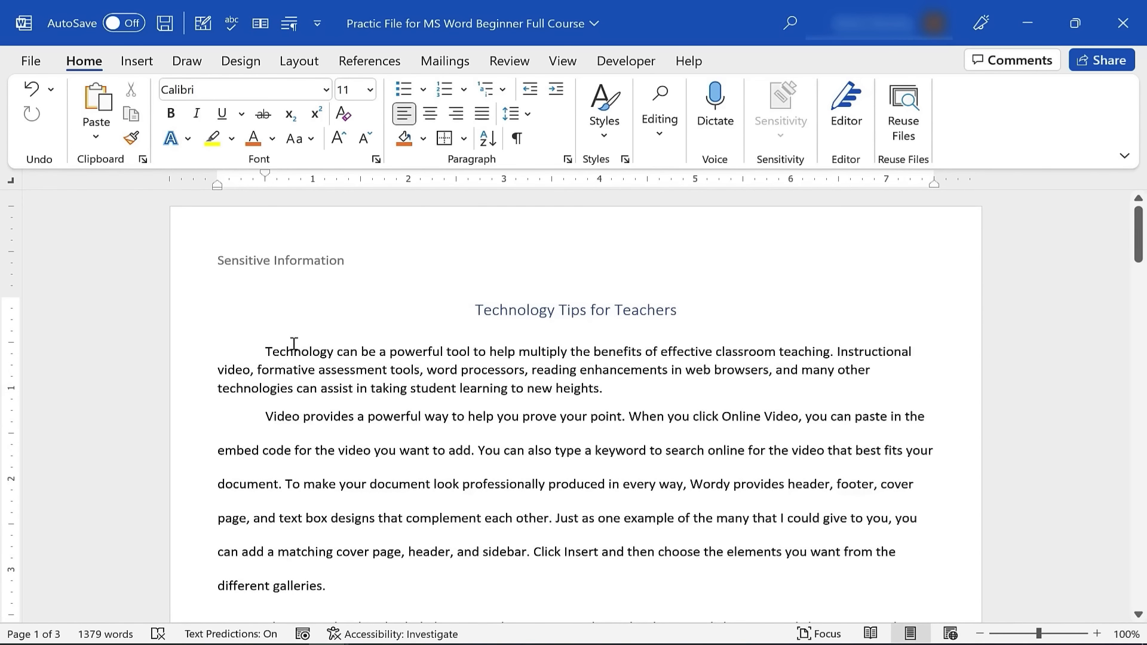
pyautogui.press('Right')
pyautogui.press('Return')
pyautogui.press('Up')
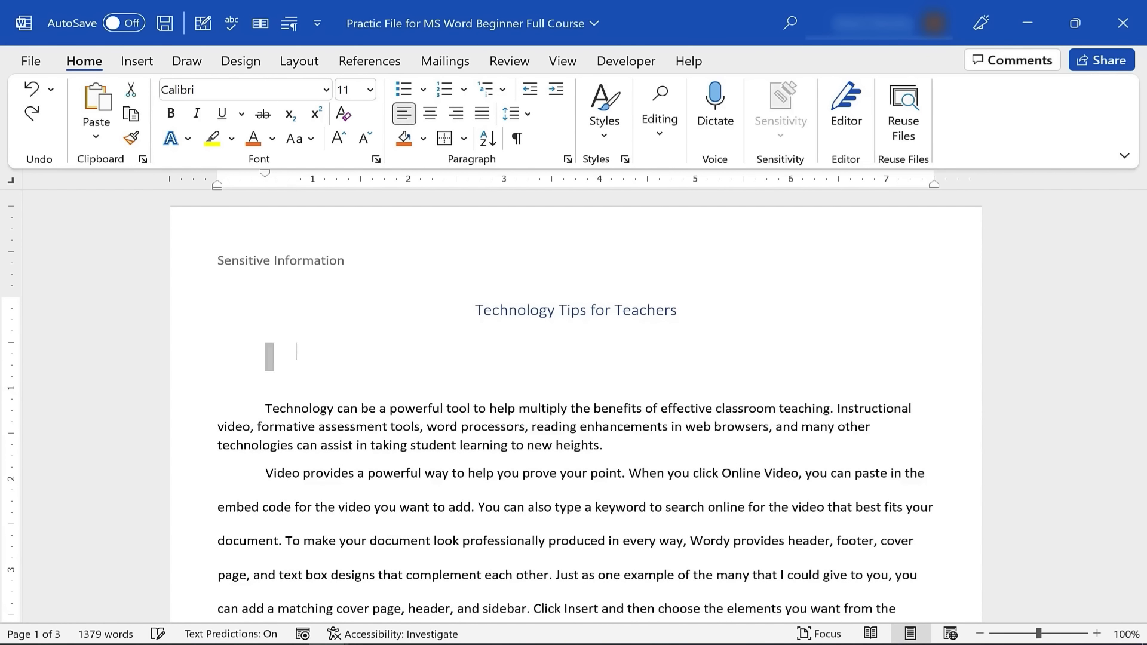
pyautogui.press('BackSpace')
pyautogui.press('BackSpace')
pyautogui.write('Ch')
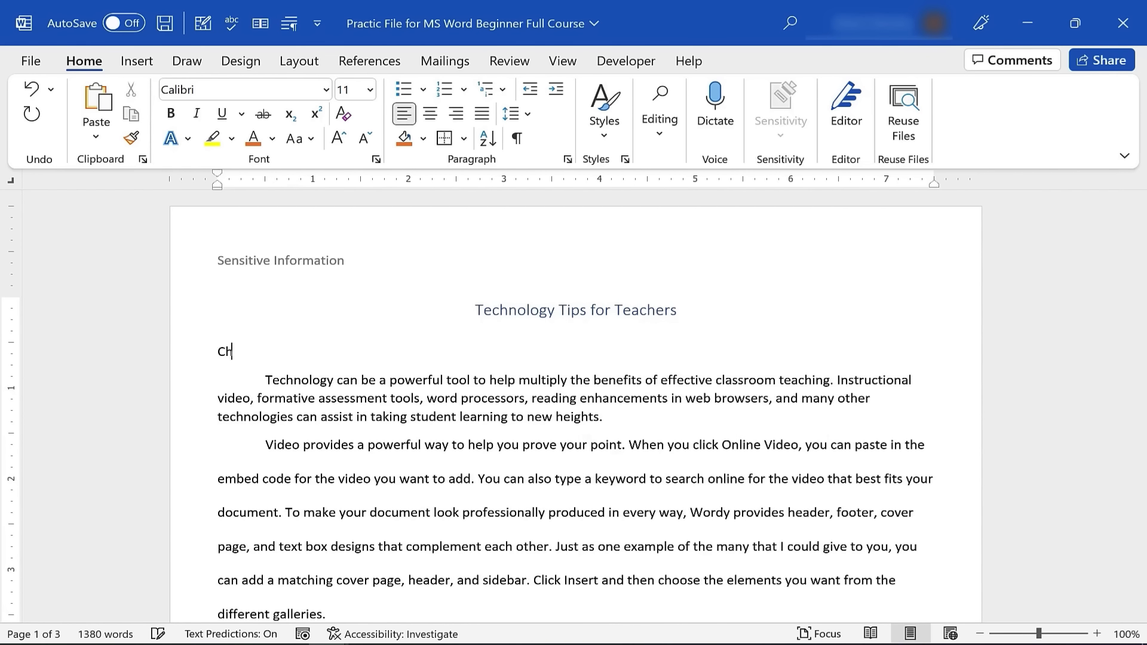
pyautogui.write('apter 1:')
pyautogui.moveTo(282, 353); pyautogui.dragTo(209, 356)
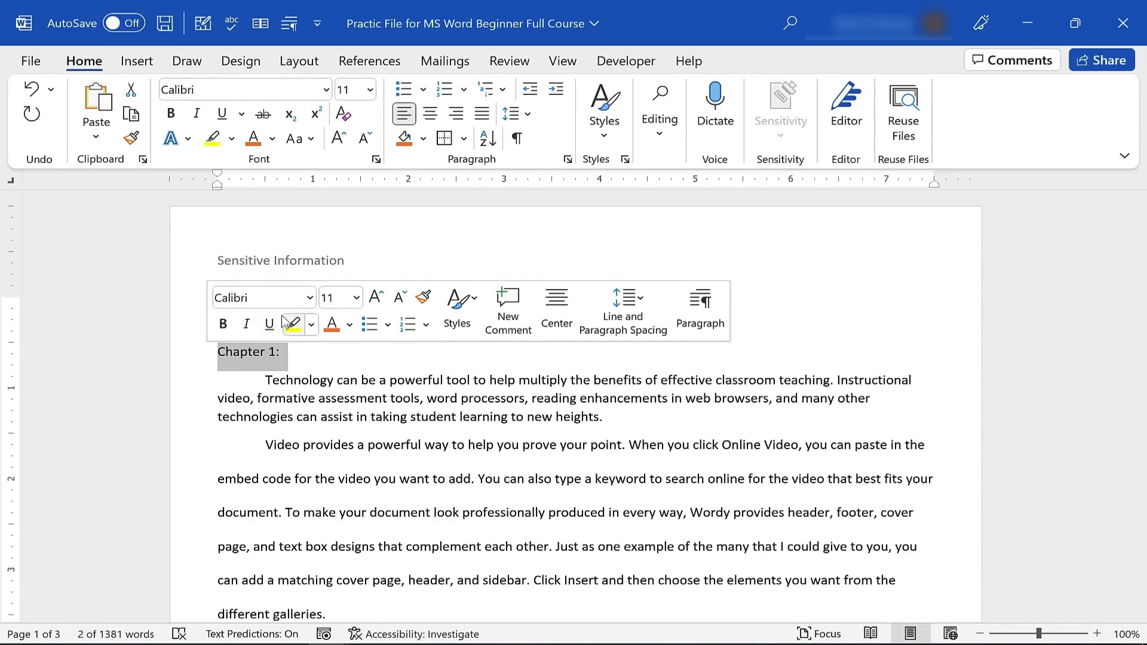
pyautogui.click(223, 324)
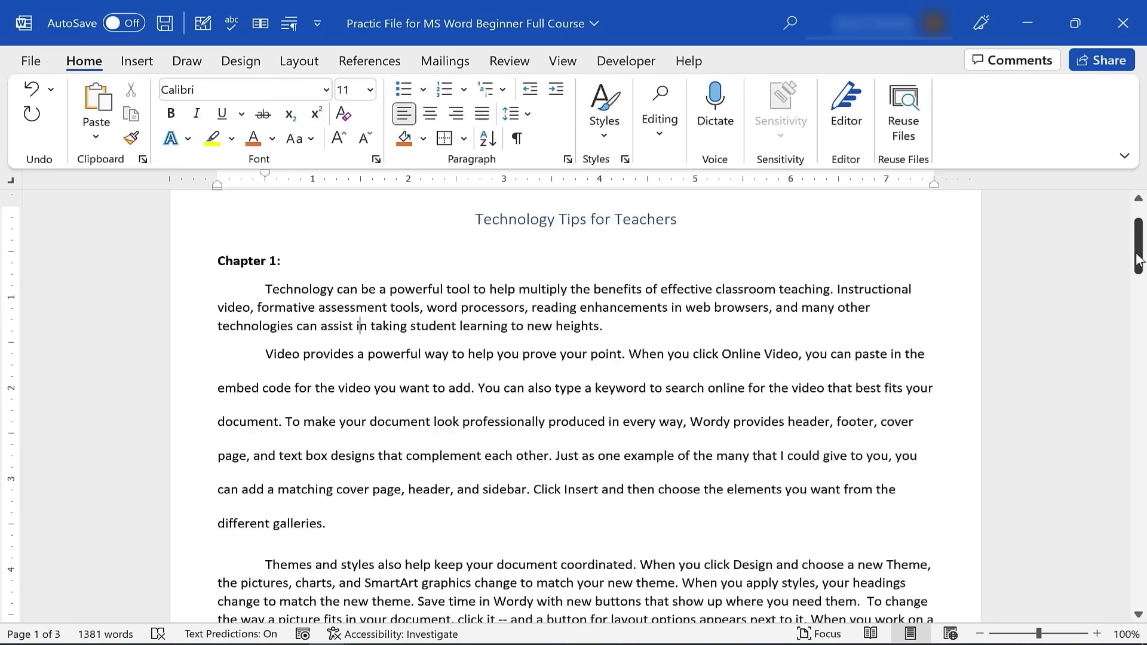
# Place the insertion point after "even on another device." at the end of the page 2 paragraph.
pyautogui.moveTo(1137, 260); pyautogui.dragTo(1102, 418)
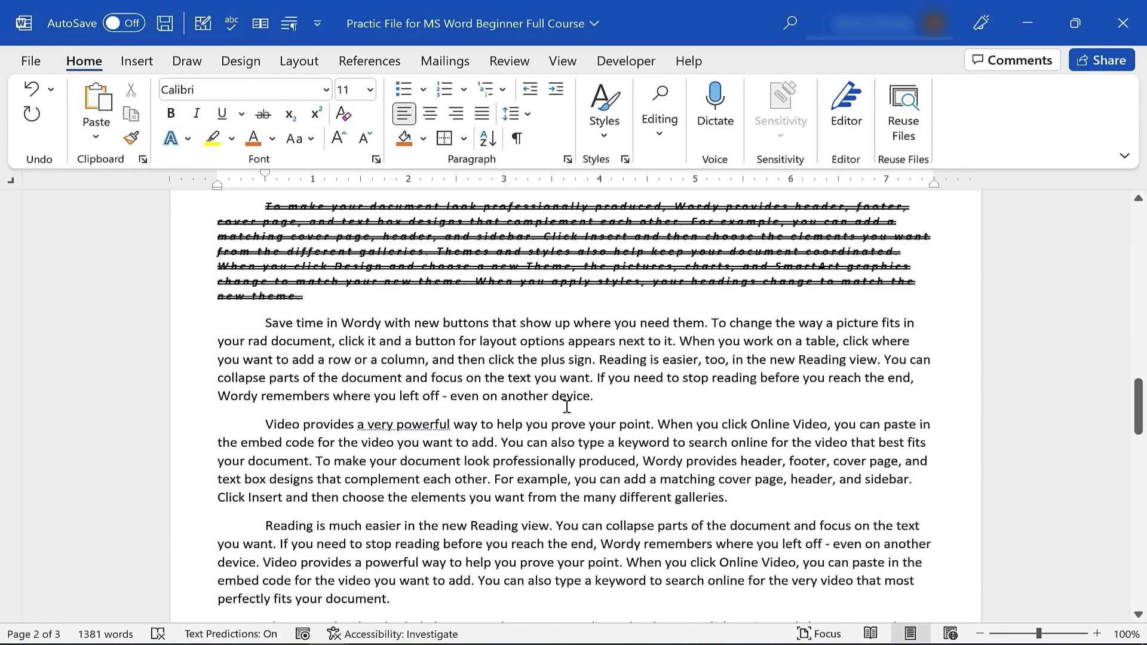
pyautogui.click(615, 399)
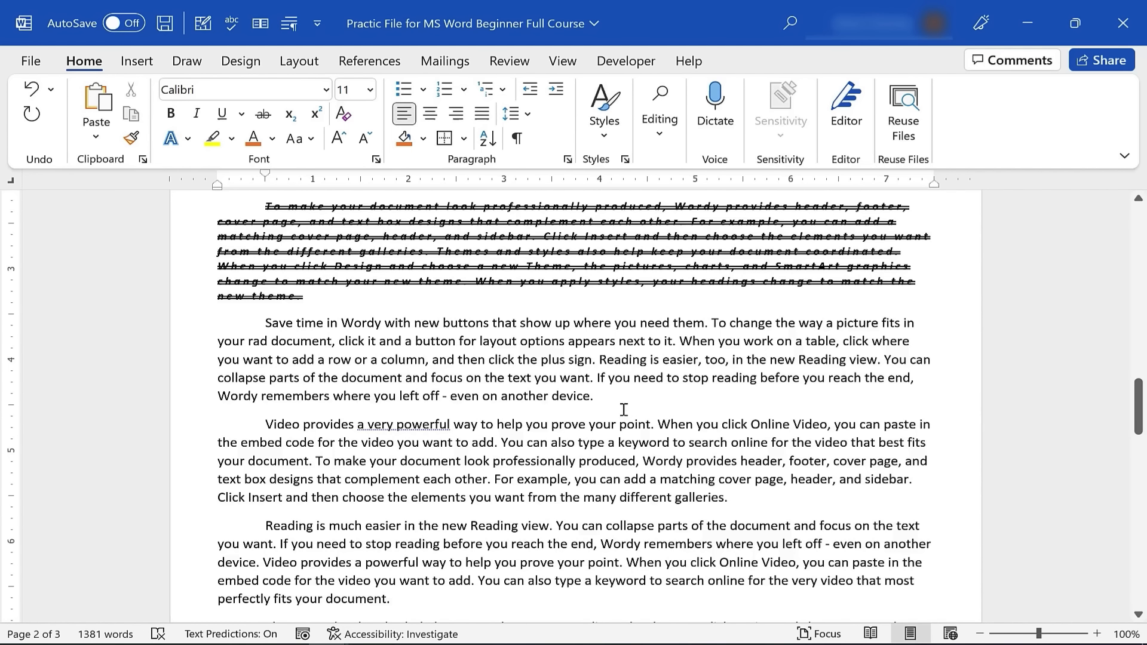
# Try separating the following paragraph with five blank lines, and remove those blank lines again.
pyautogui.press('Return')
pyautogui.press('Return')
pyautogui.press('Return')
pyautogui.press('Return')
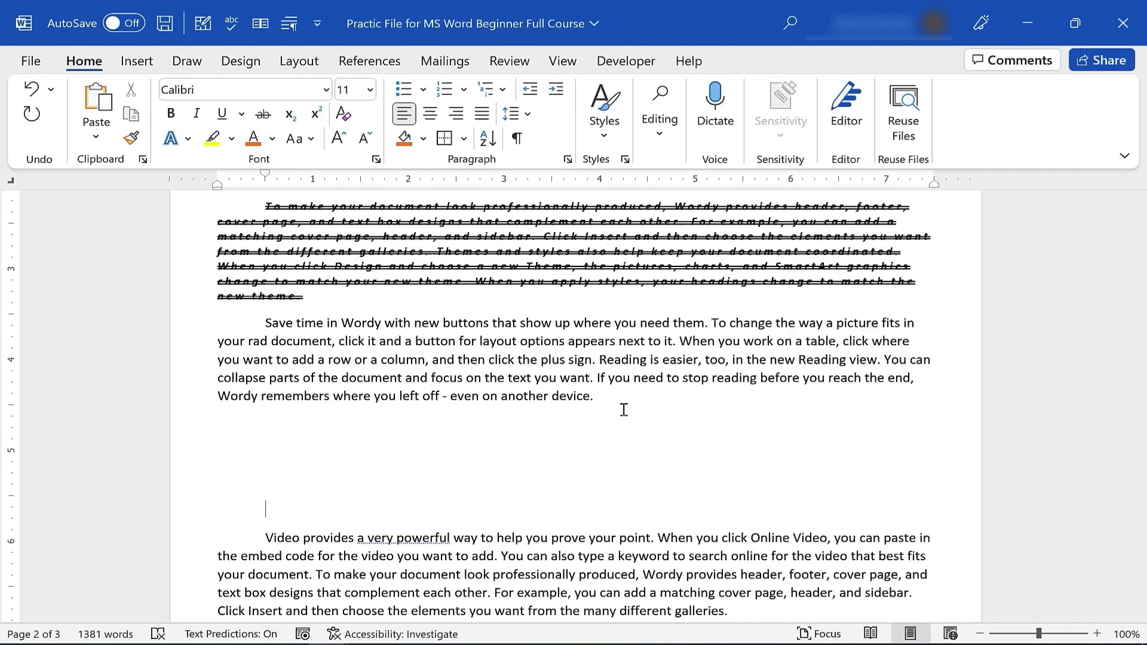
pyautogui.press('Return')
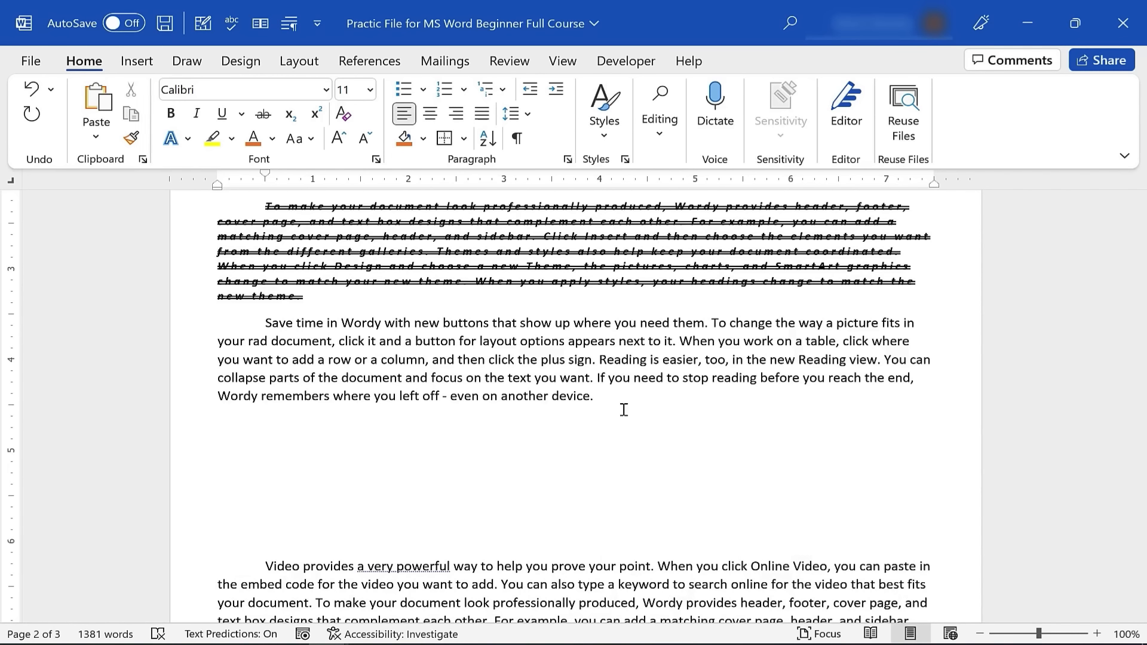
pyautogui.press('BackSpace')
pyautogui.press('BackSpace')
pyautogui.press('BackSpace')
pyautogui.press('BackSpace')
pyautogui.press('BackSpace')
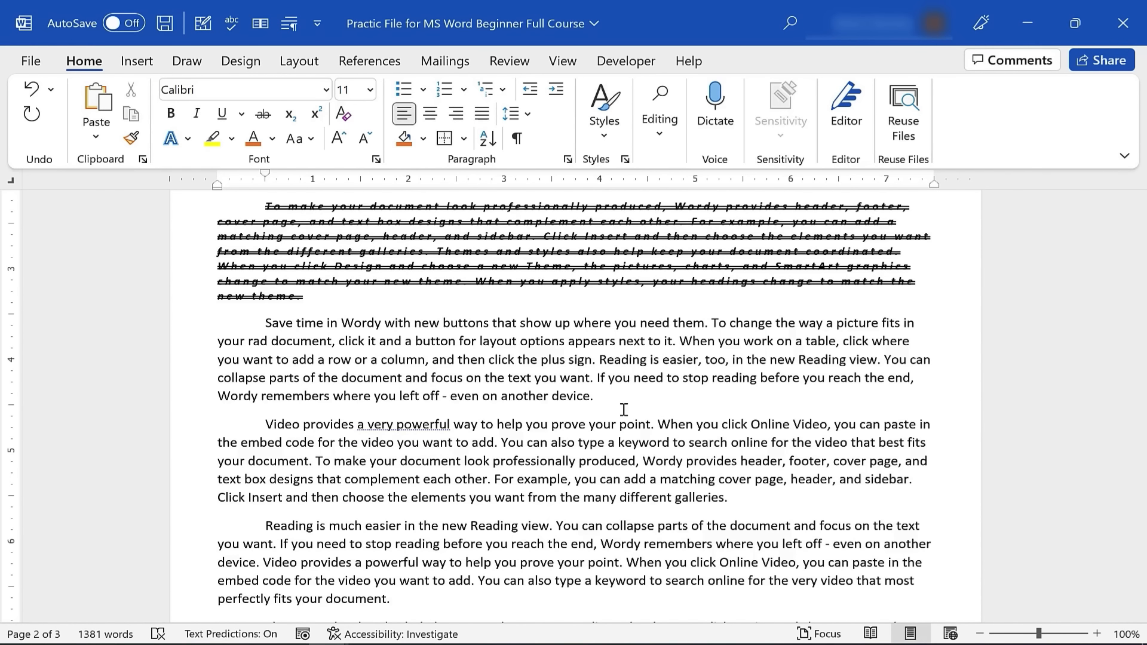
# Insert a page break after the paragraph ending "even on another device.".
pyautogui.click(298, 62)
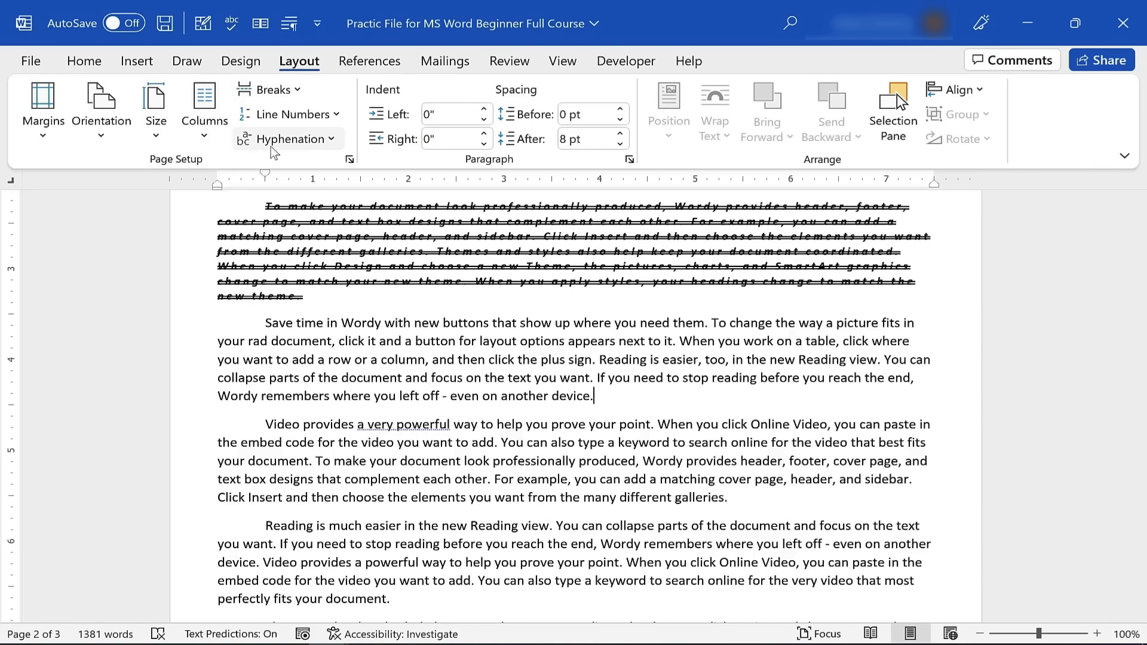
pyautogui.click(289, 97)
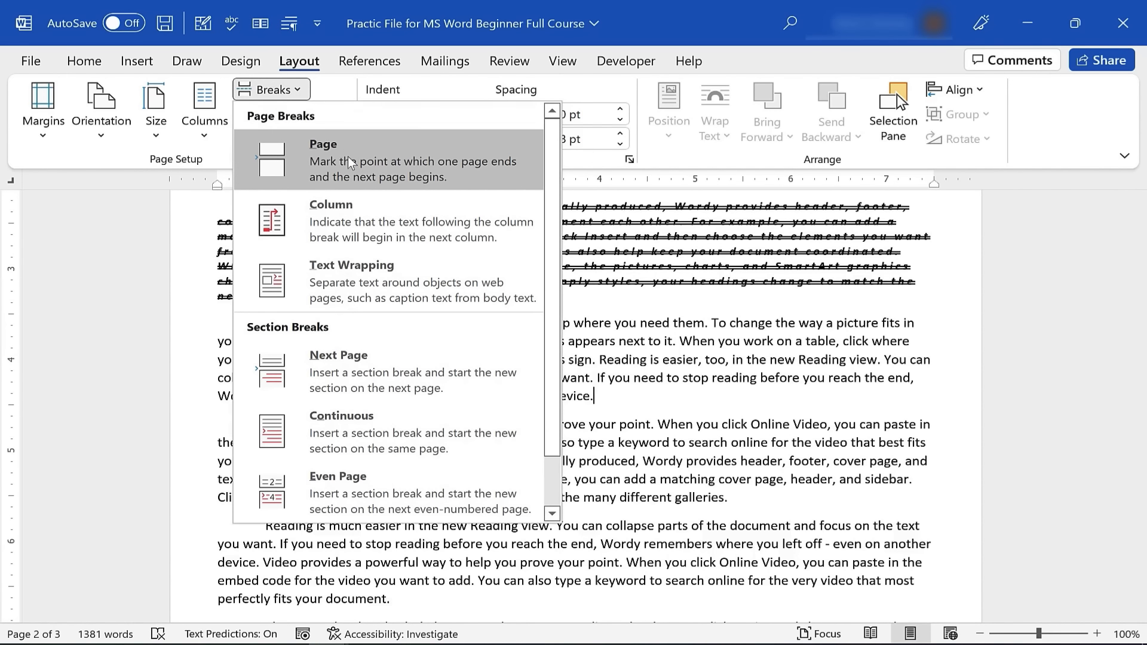
pyautogui.click(475, 175)
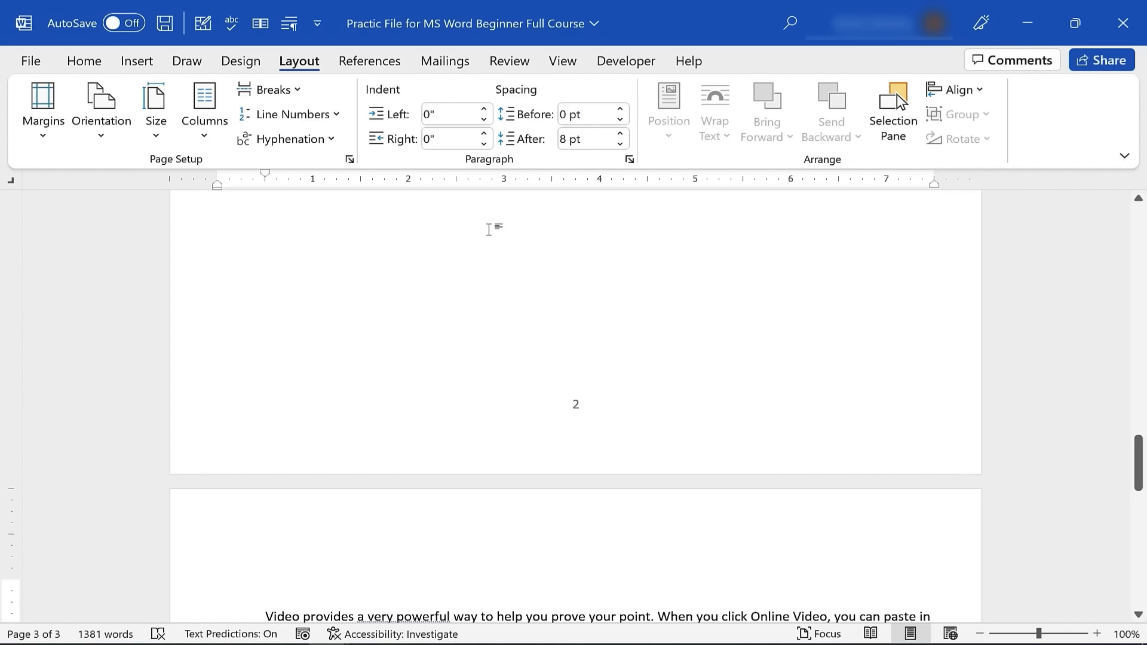
# Add a bold "Chapter 2:" line above the first paragraph on the page following the break.
pyautogui.moveTo(1138, 463); pyautogui.dragTo(1144, 504)
pyautogui.click(280, 336)
pyautogui.write('Chapter 2:')
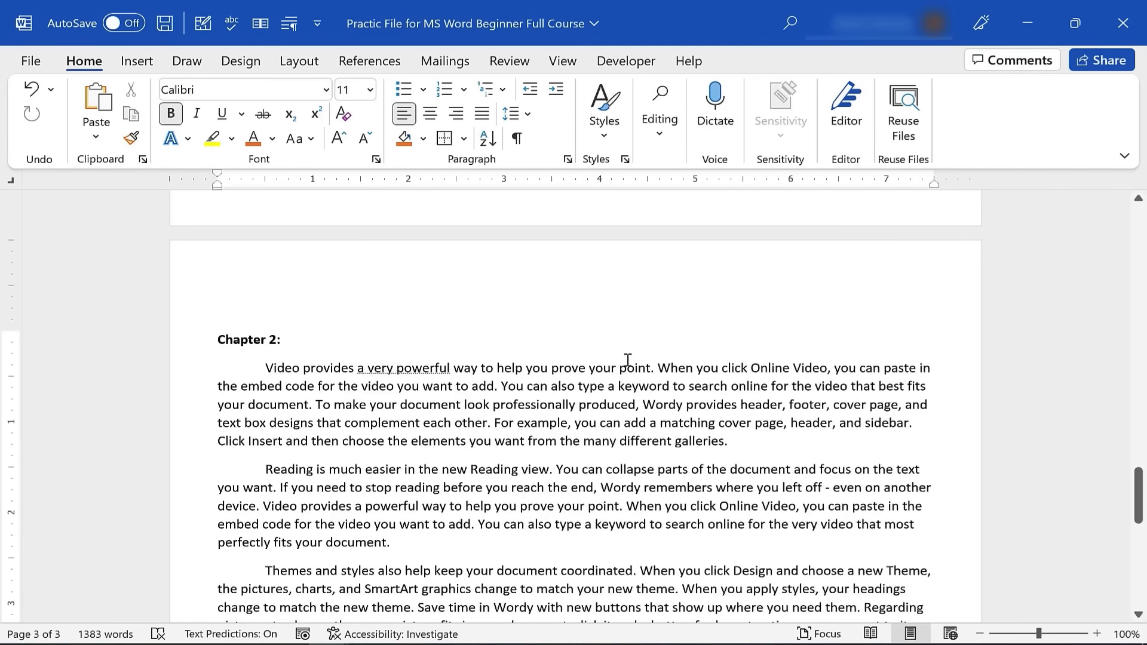
# Open the gallery of built-in cover page designs.
pyautogui.click(133, 63)
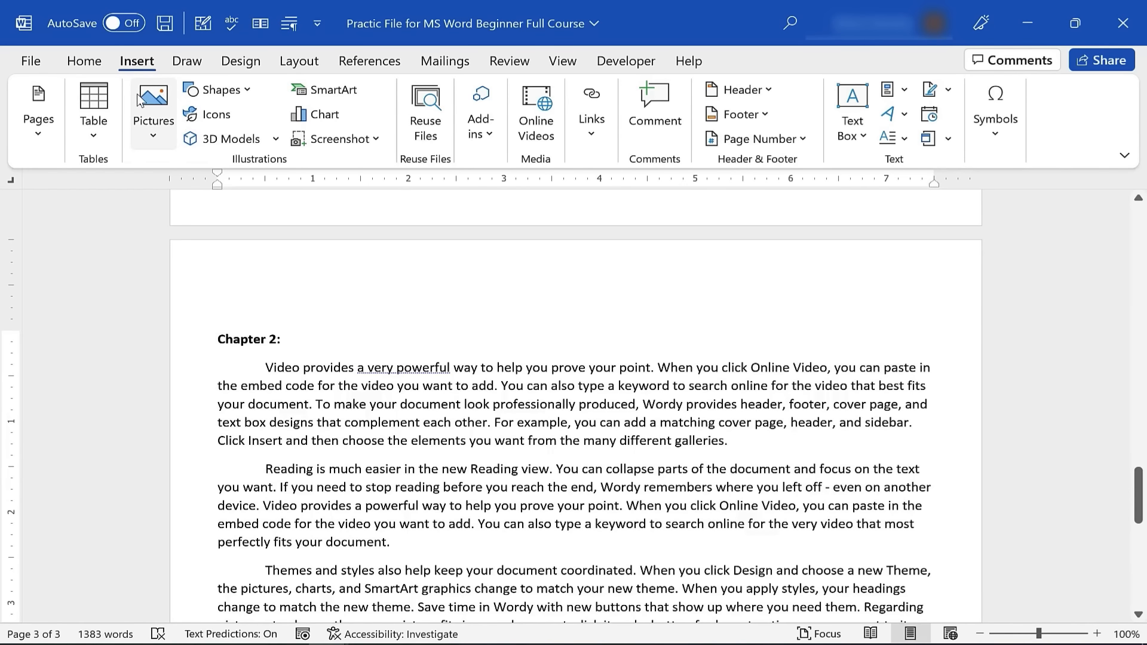
pyautogui.click(31, 133)
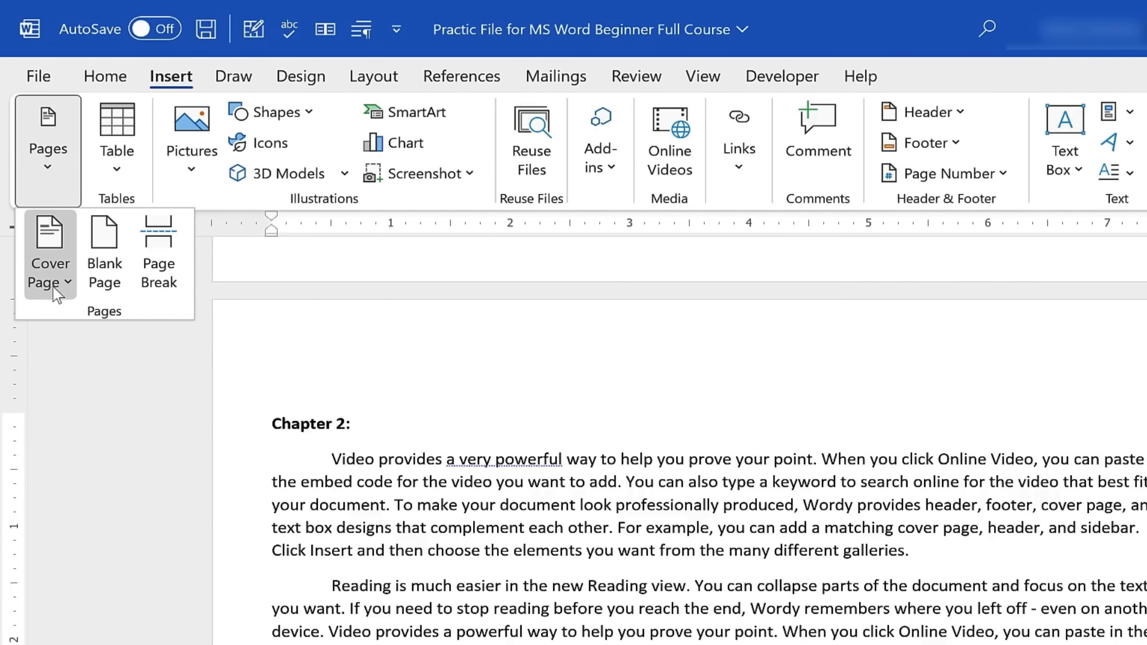
pyautogui.click(53, 292)
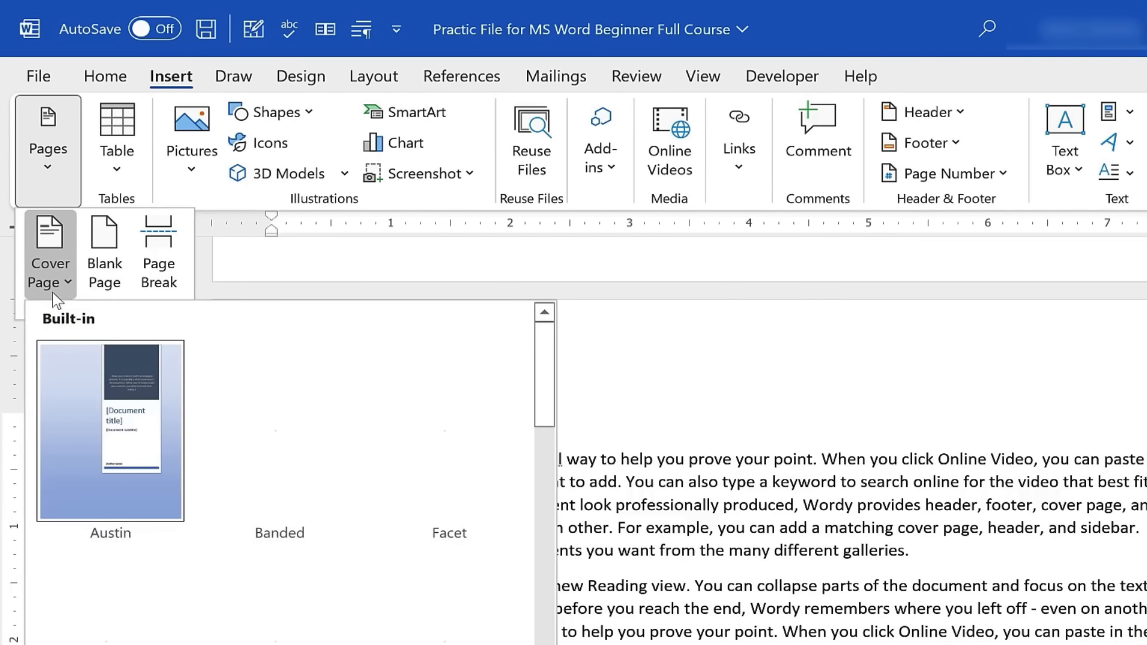
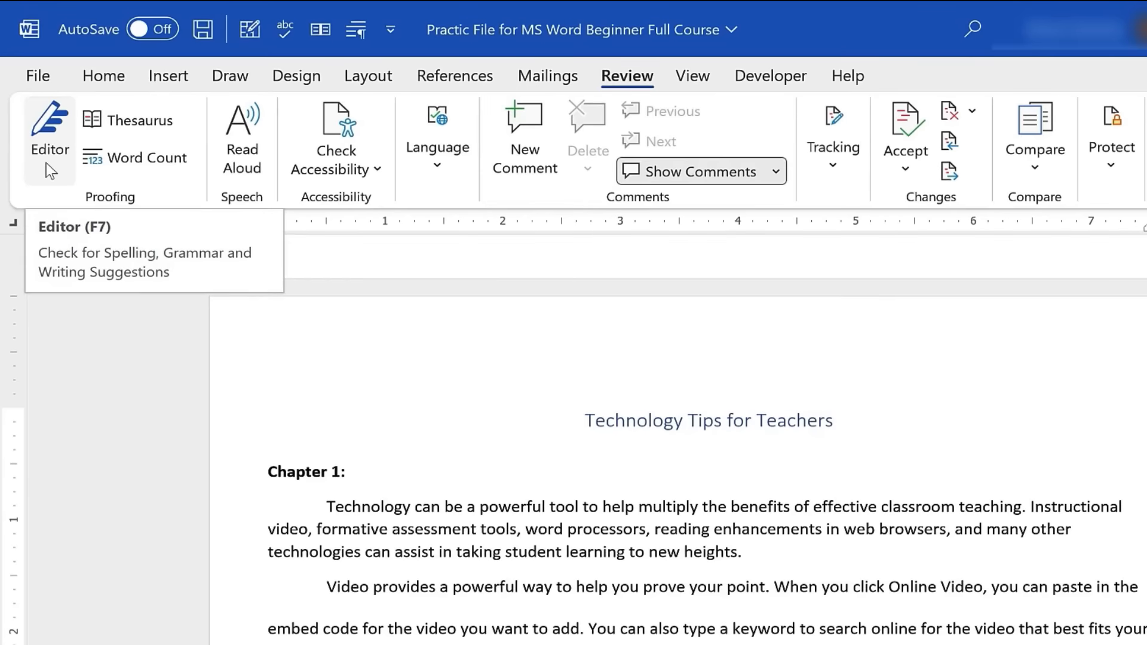
# Run the Editor check on the document and open its spelling corrections.
pyautogui.click(46, 163)
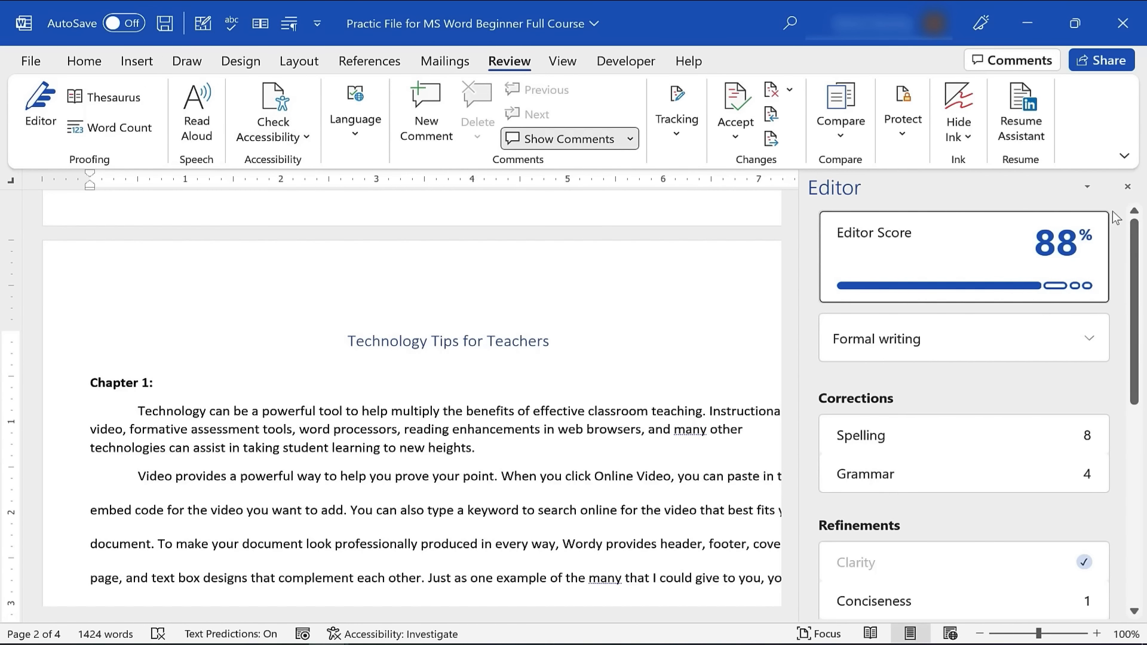
pyautogui.moveTo(1035, 256)
pyautogui.click(1005, 429)
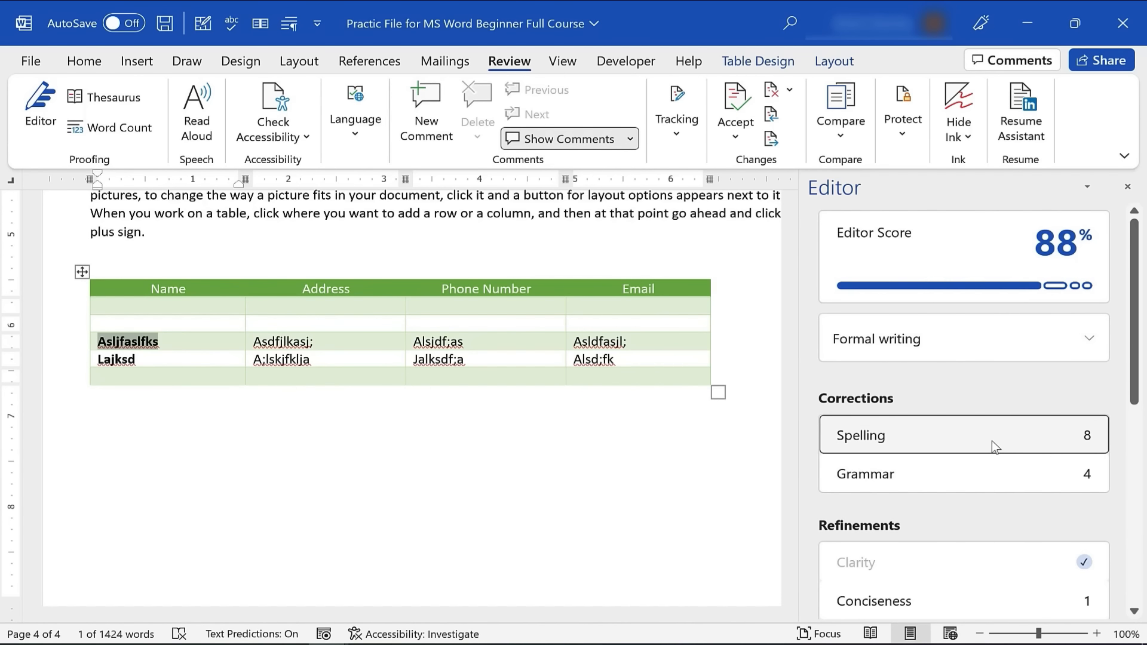
pyautogui.click(991, 441)
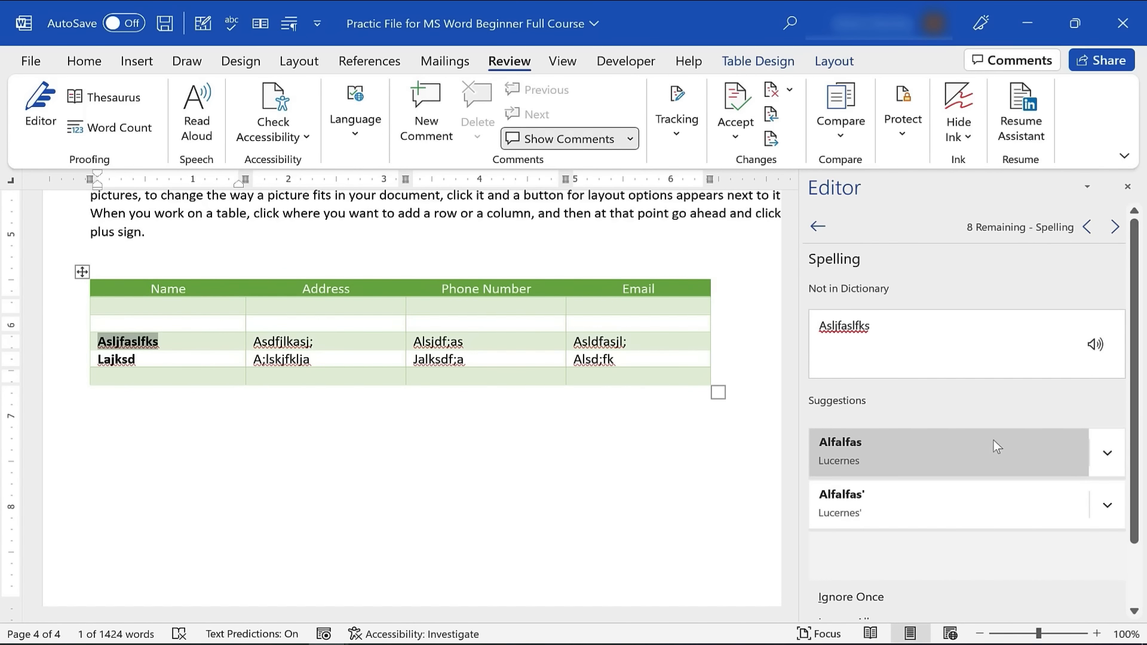
# Have the suggestion "Alfalfas" read aloud and examine the other options for handling the flagged word "Asljfaslfks".
pyautogui.doubleClick(855, 326)
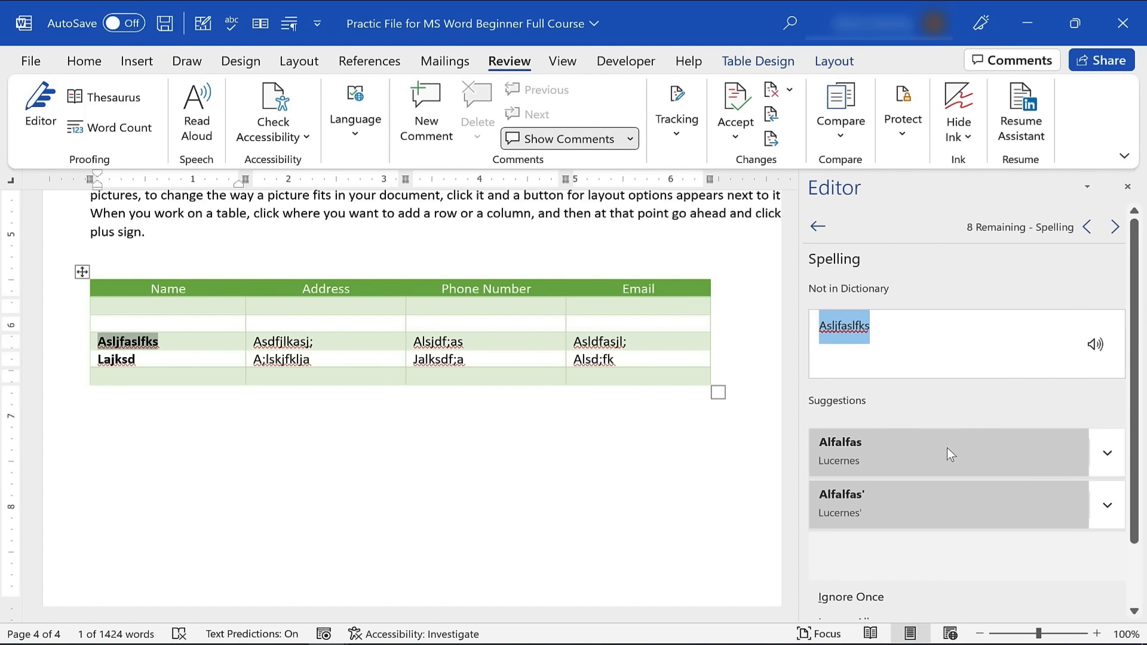
pyautogui.click(1107, 453)
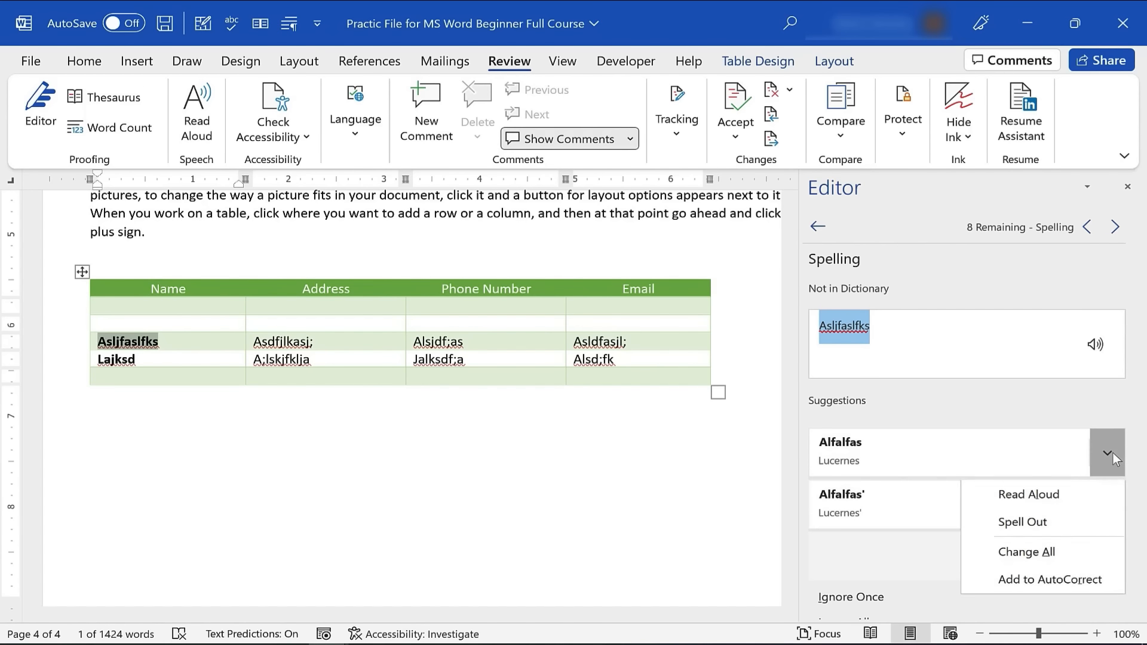
pyautogui.click(1028, 496)
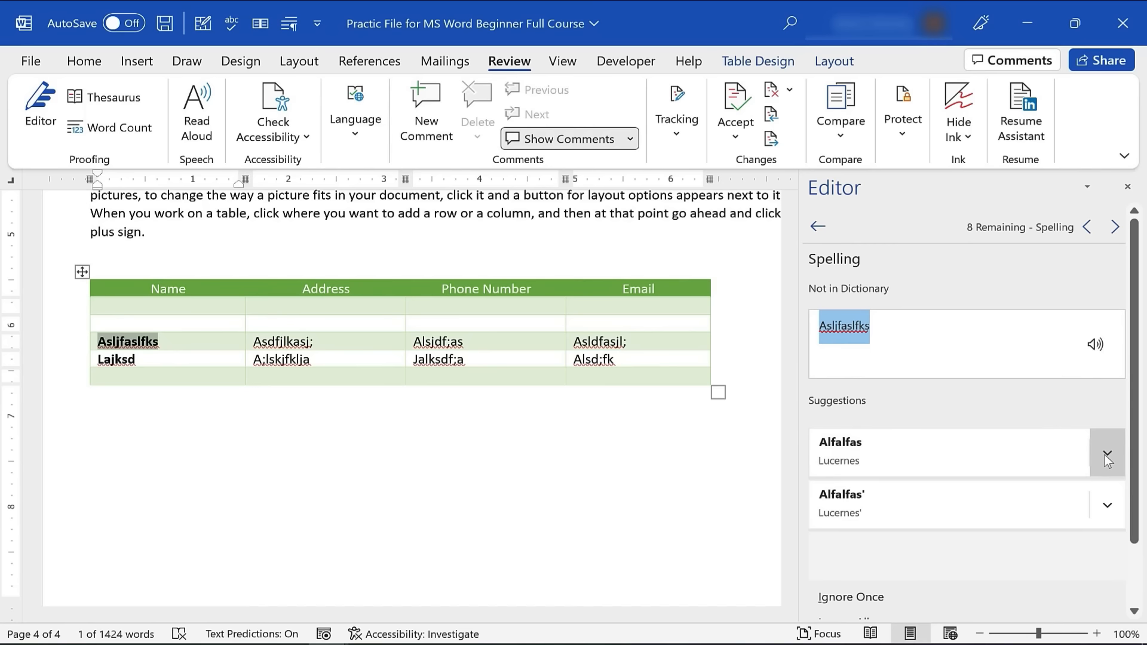
pyautogui.click(1105, 454)
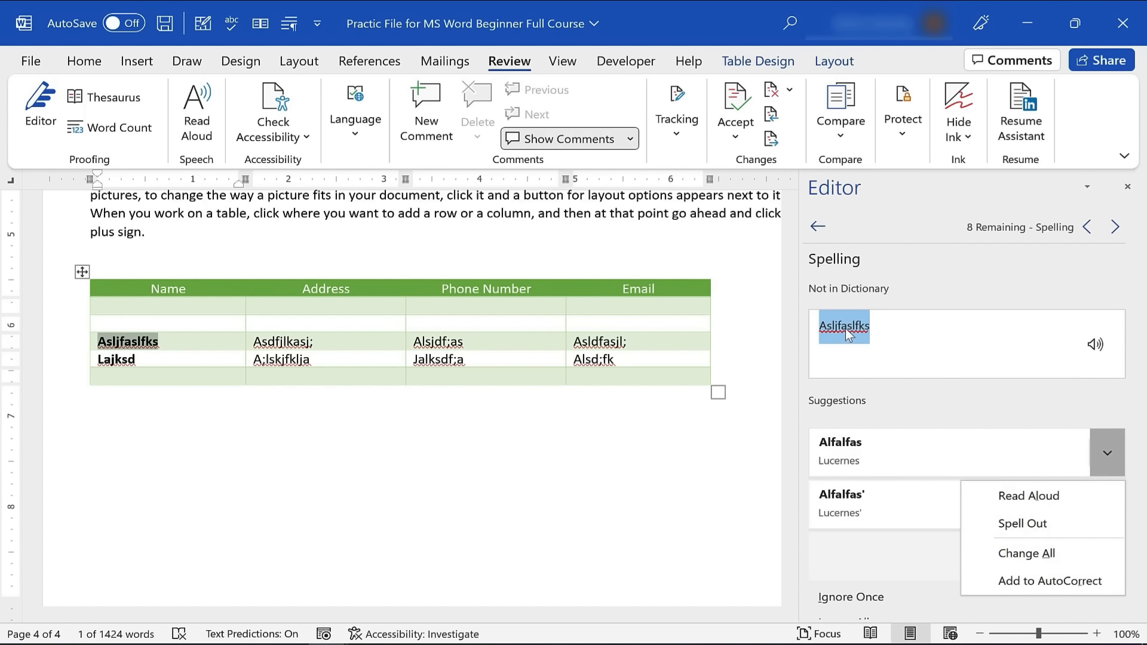
pyautogui.click(980, 469)
pyautogui.moveTo(1134, 377); pyautogui.dragTo(1134, 497)
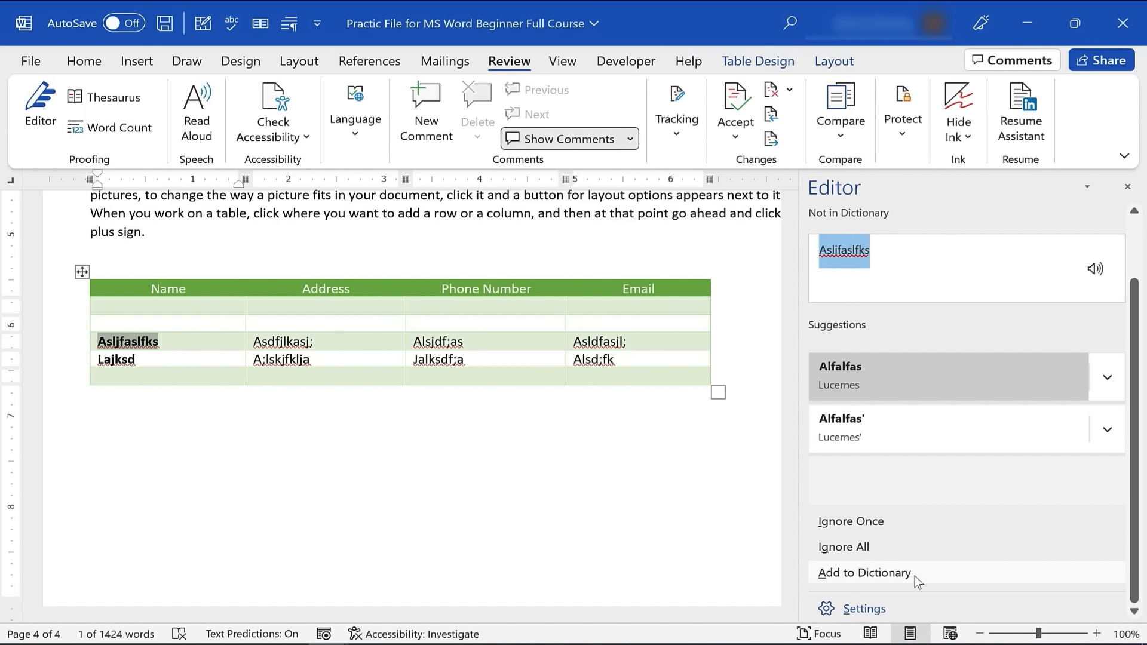
# Accept the spelling suggestions "Alfalfas", "Sandfleas" and "Alasdair" for the first three flagged words in the table.
pyautogui.click(957, 447)
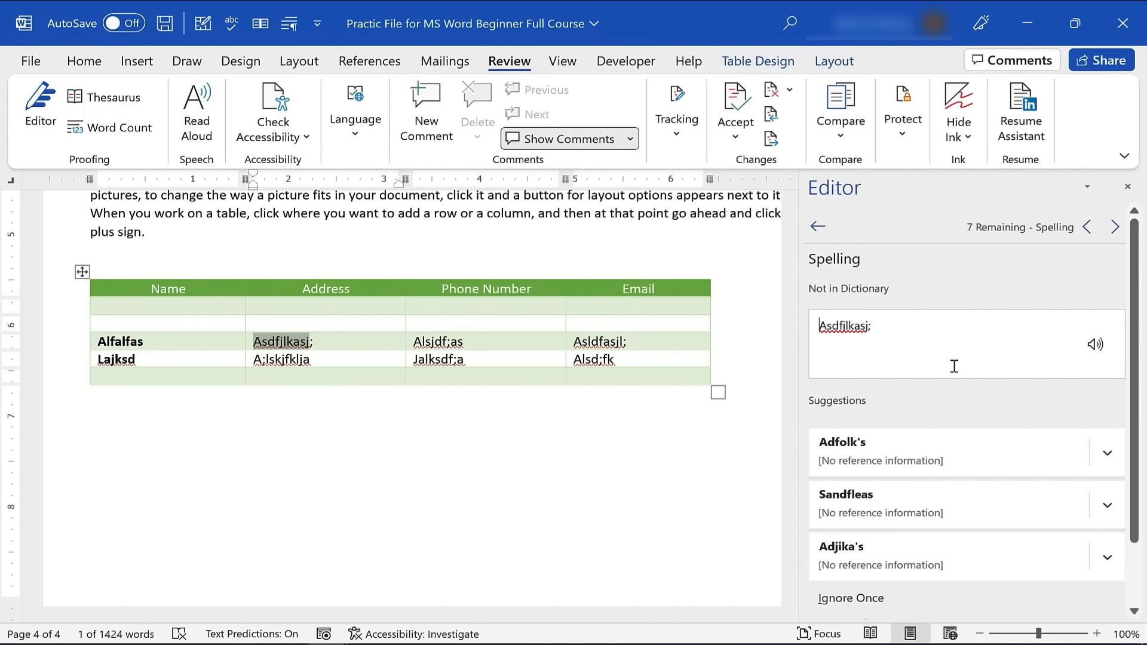
pyautogui.click(888, 498)
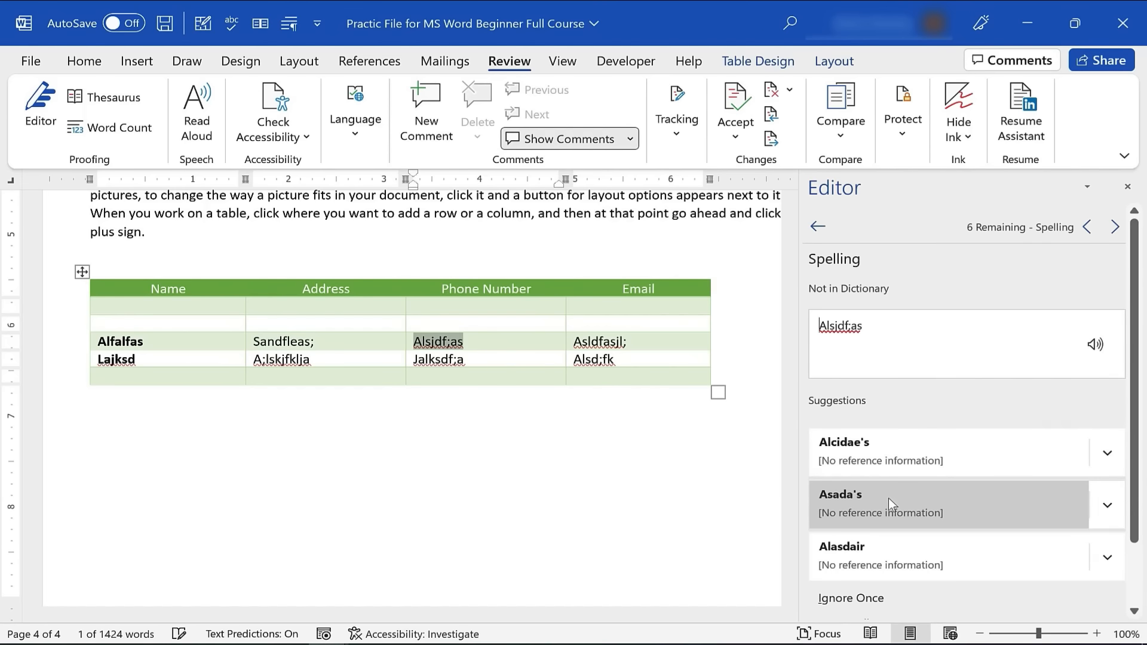
pyautogui.click(883, 547)
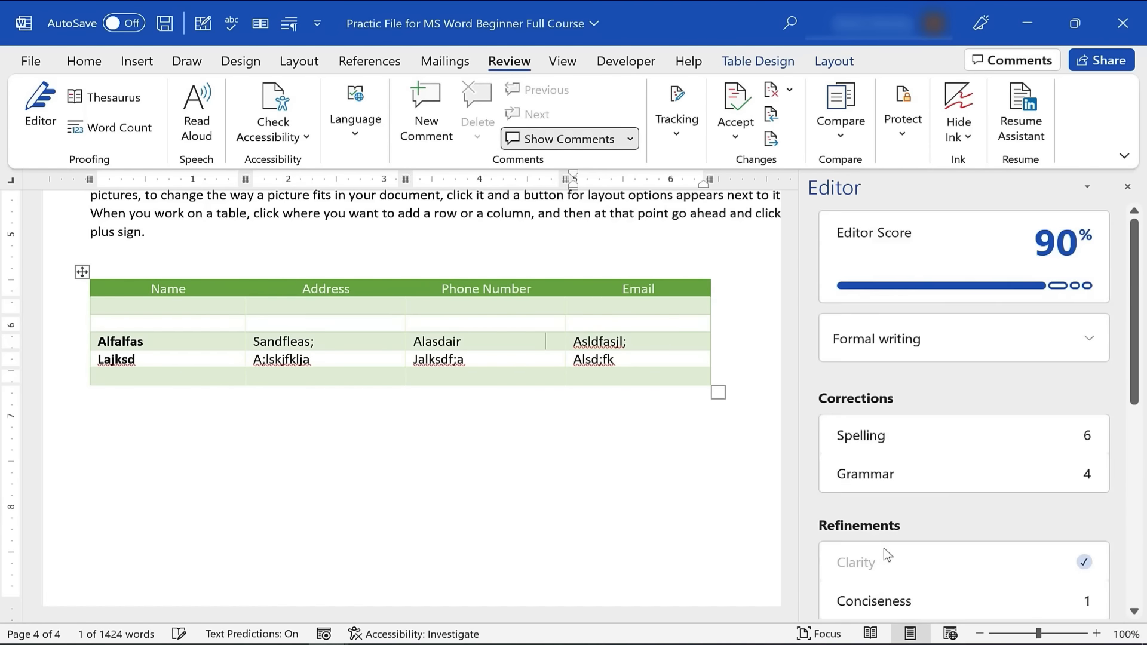
# Accept the grammar suggestions that add a space after the semicolon in the table's "A;lskjfklja", "Jalksdf;a" and "Alsd;fk" entries.
pyautogui.click(905, 485)
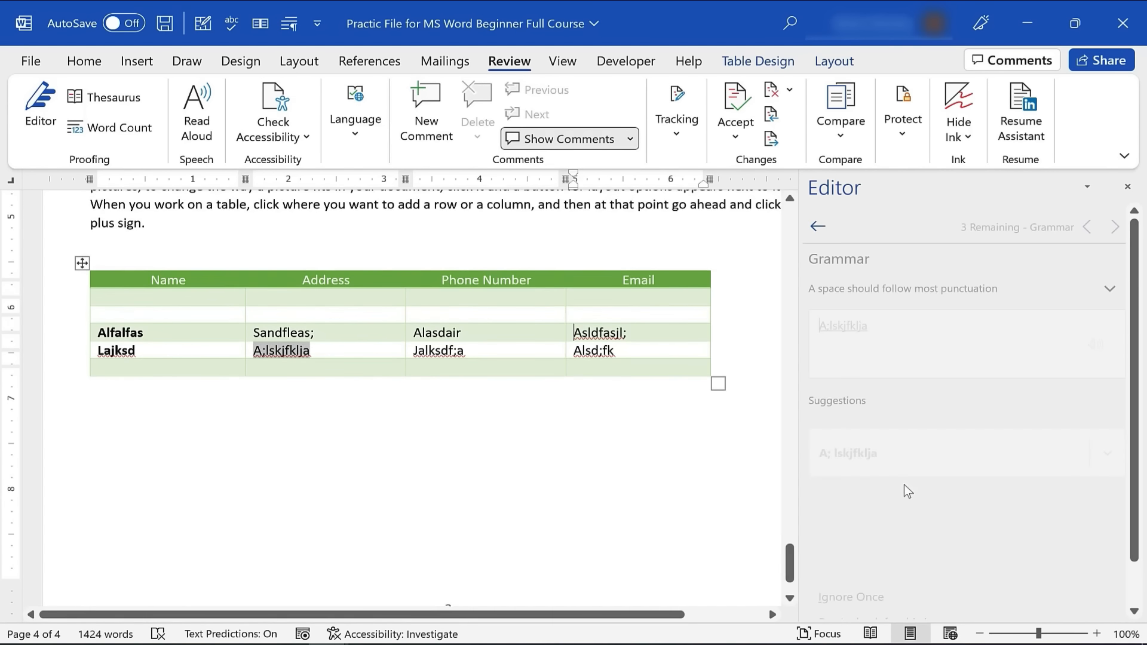
pyautogui.click(914, 457)
pyautogui.click(924, 416)
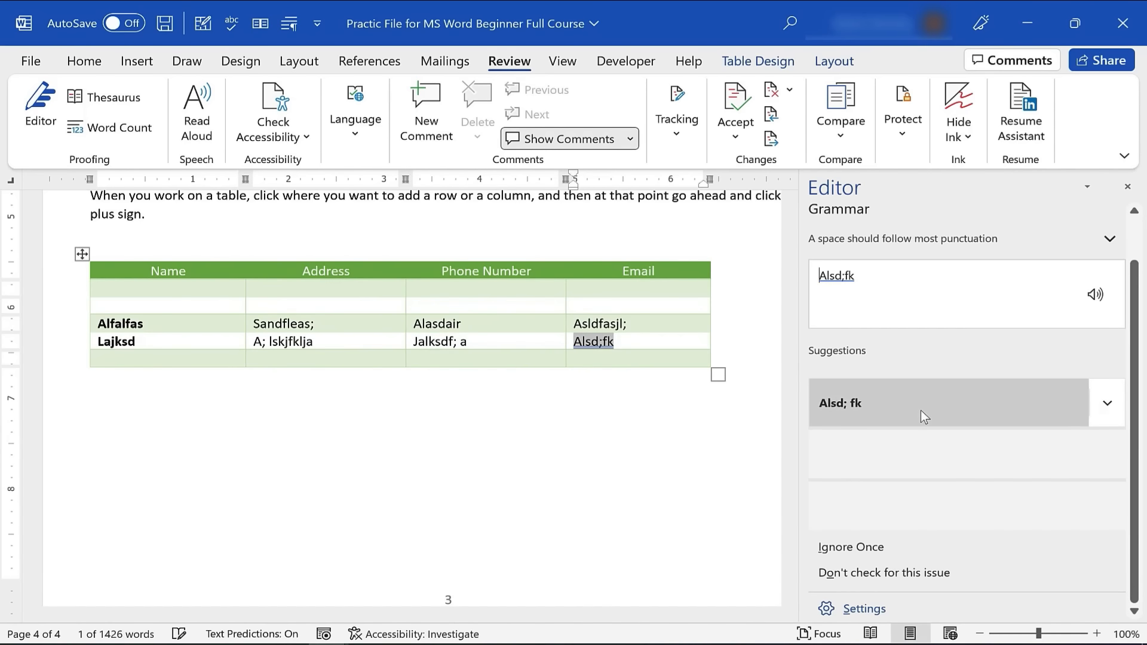
pyautogui.click(920, 414)
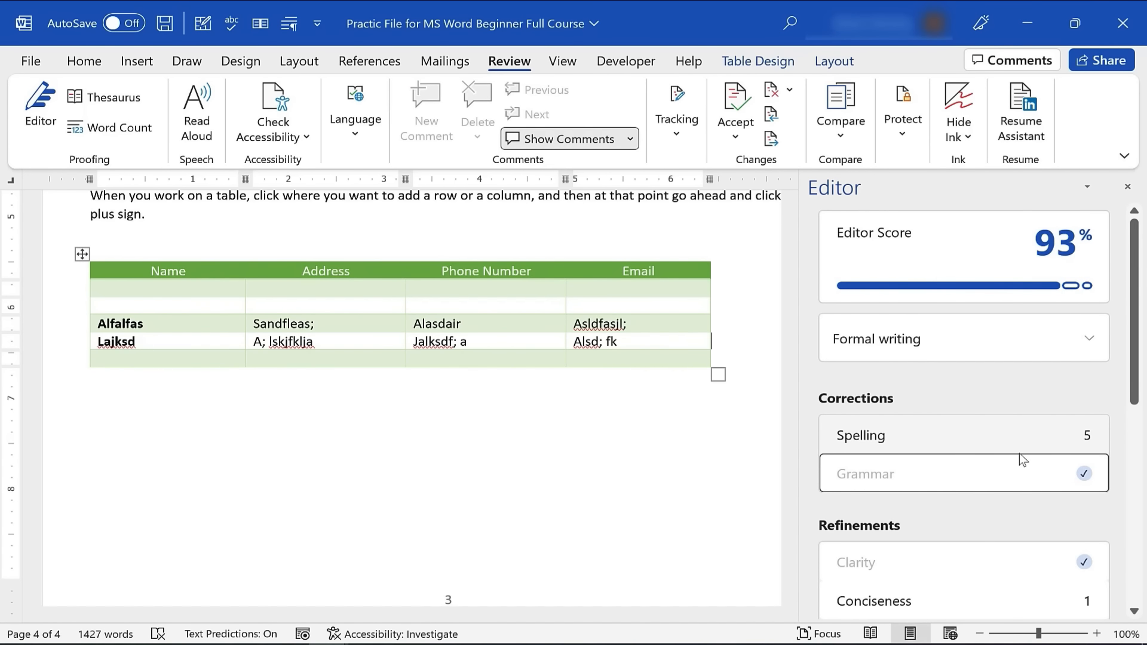
pyautogui.scroll(-1, 1073, 417)
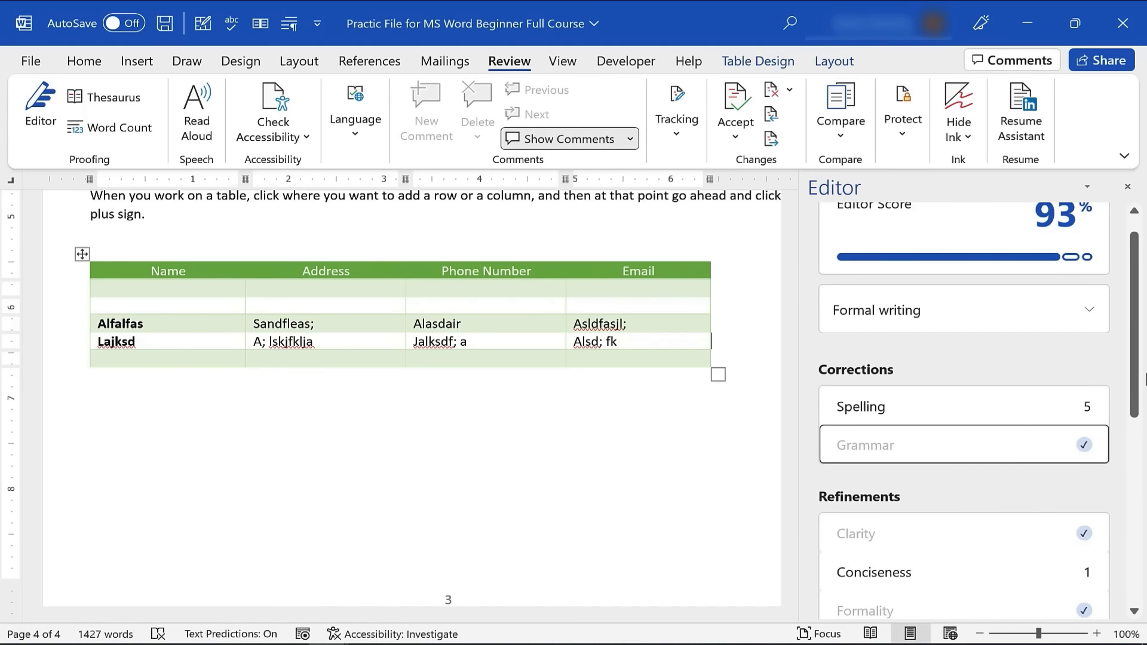
# Review the Editor's conciseness suggestion for "almost universally" and its vocabulary suggestions for "a very powerful".
pyautogui.scroll(-7, 925, 427)
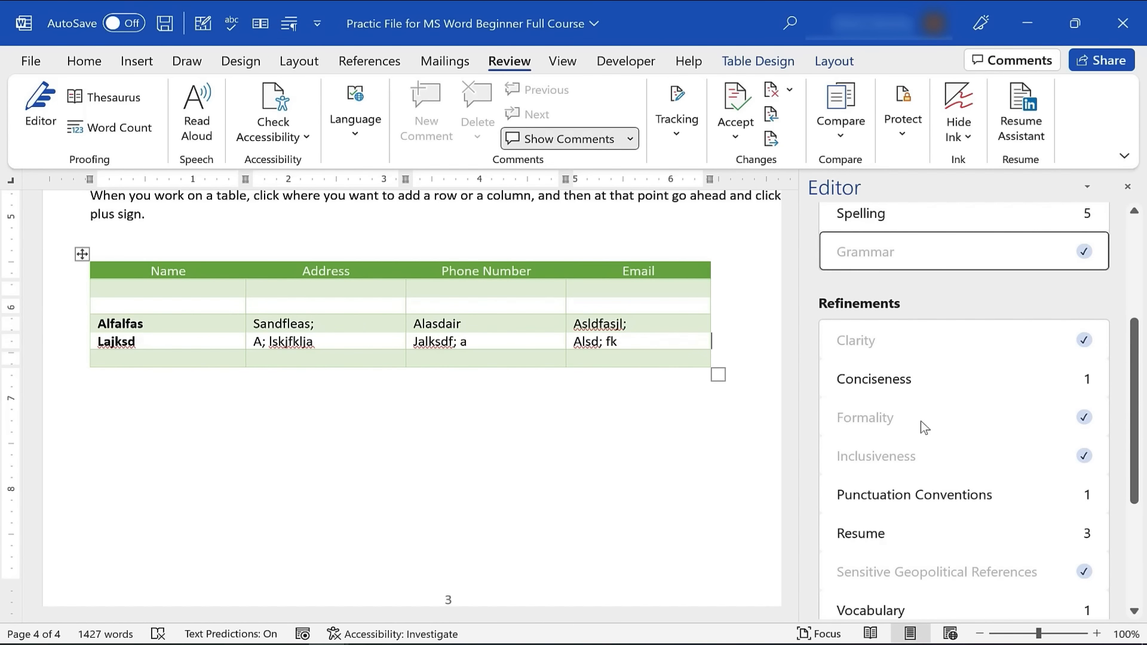
pyautogui.click(894, 384)
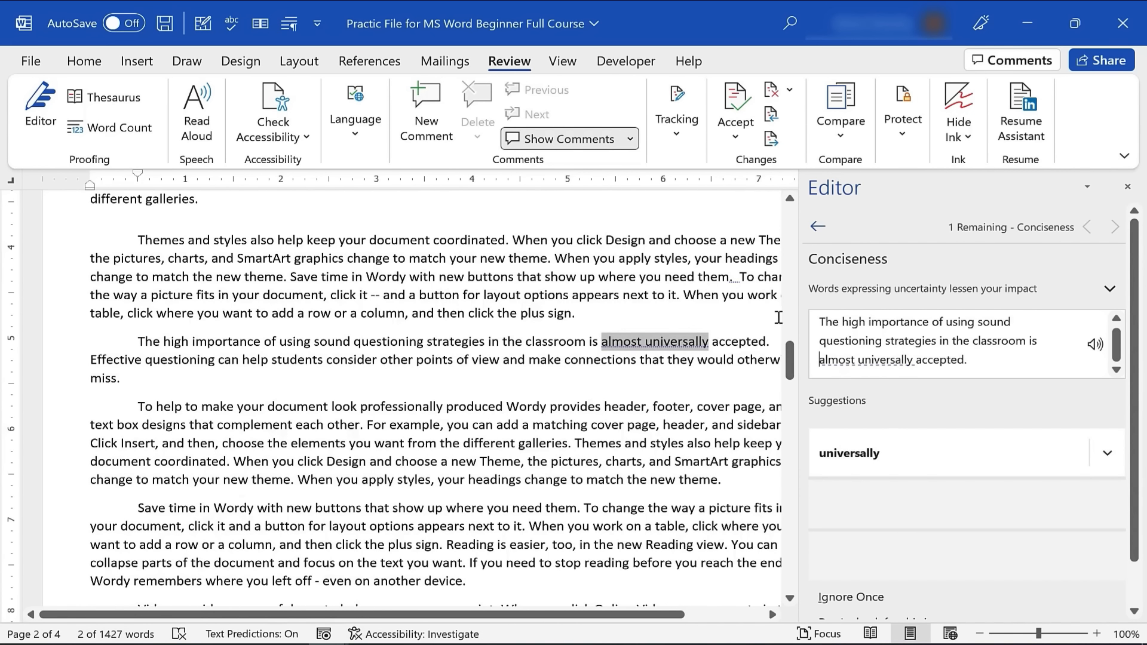
pyautogui.click(819, 226)
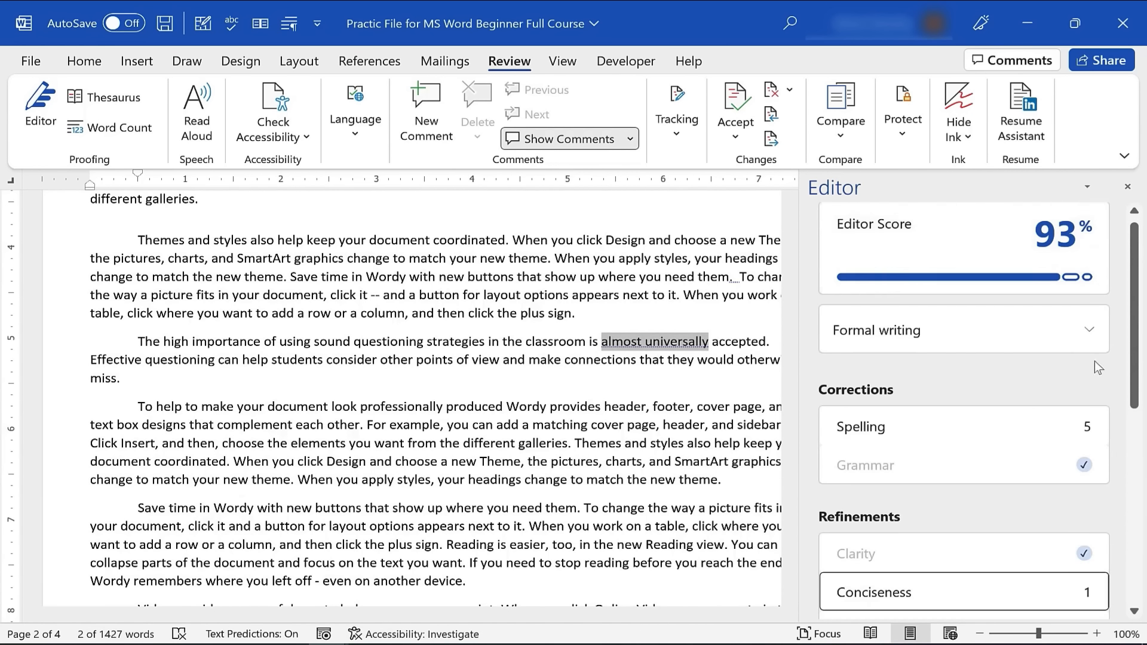
pyautogui.scroll(-5, 1094, 360)
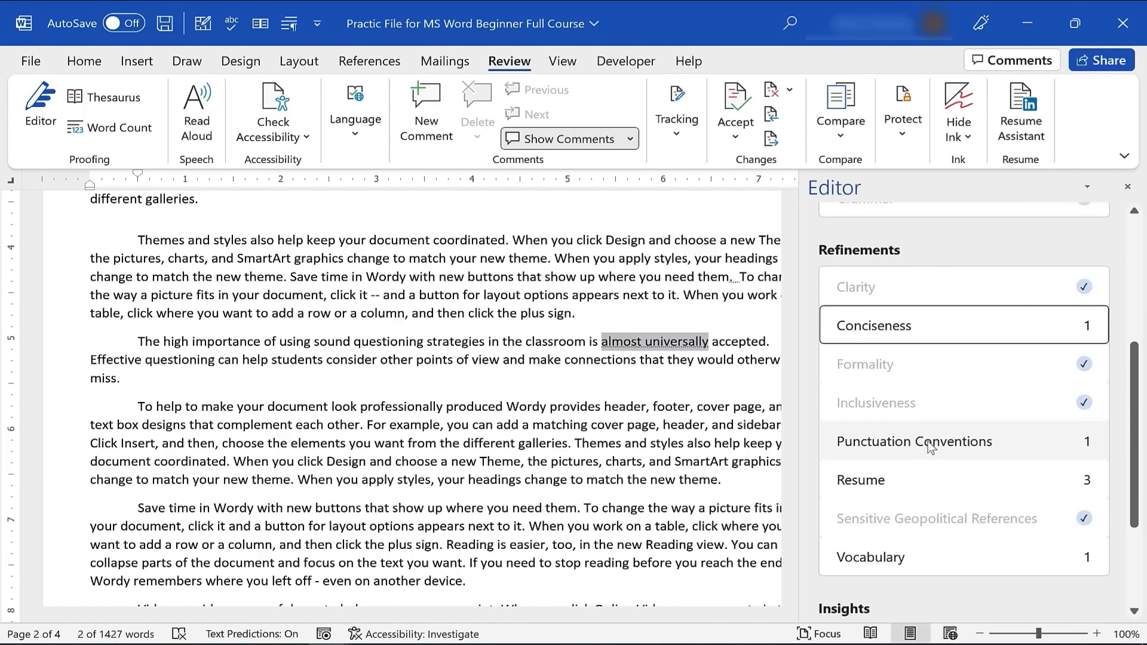
pyautogui.click(884, 561)
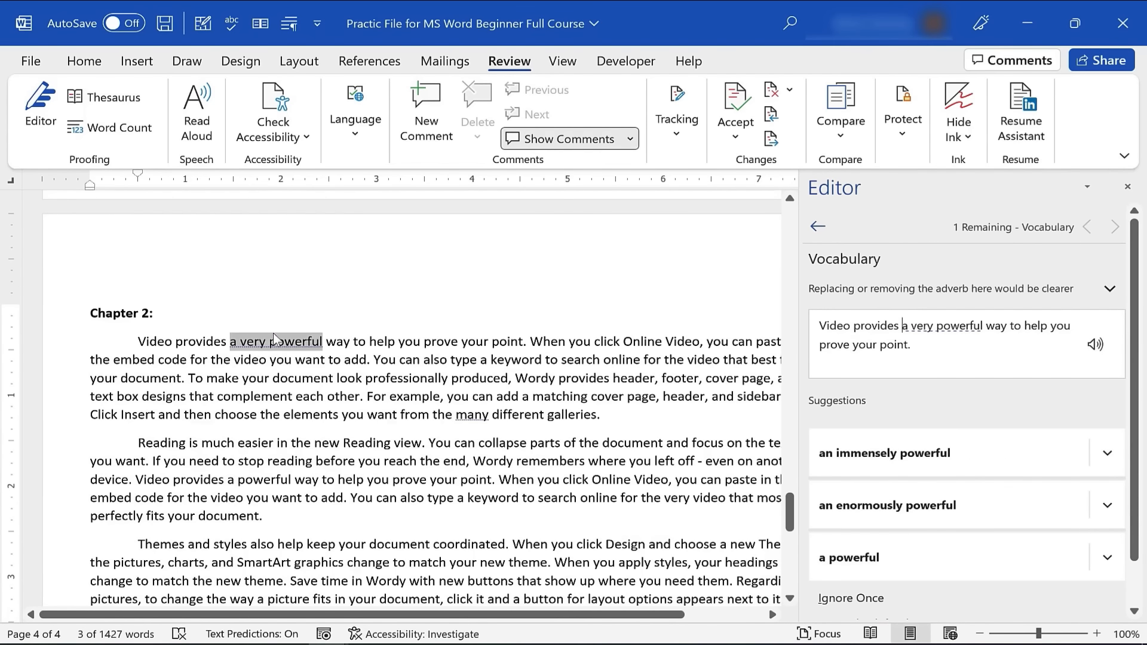
pyautogui.moveTo(1137, 491); pyautogui.dragTo(1140, 560)
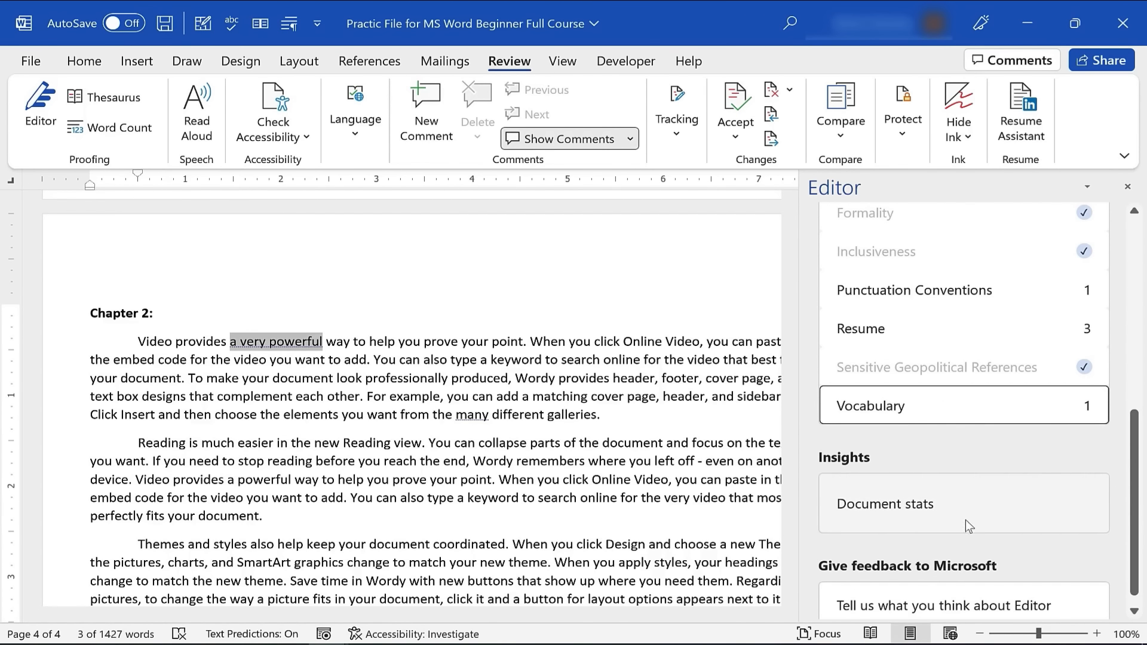
# View the document's readability statistics from the Editor's insights, then close them.
pyautogui.click(912, 512)
pyautogui.click(549, 384)
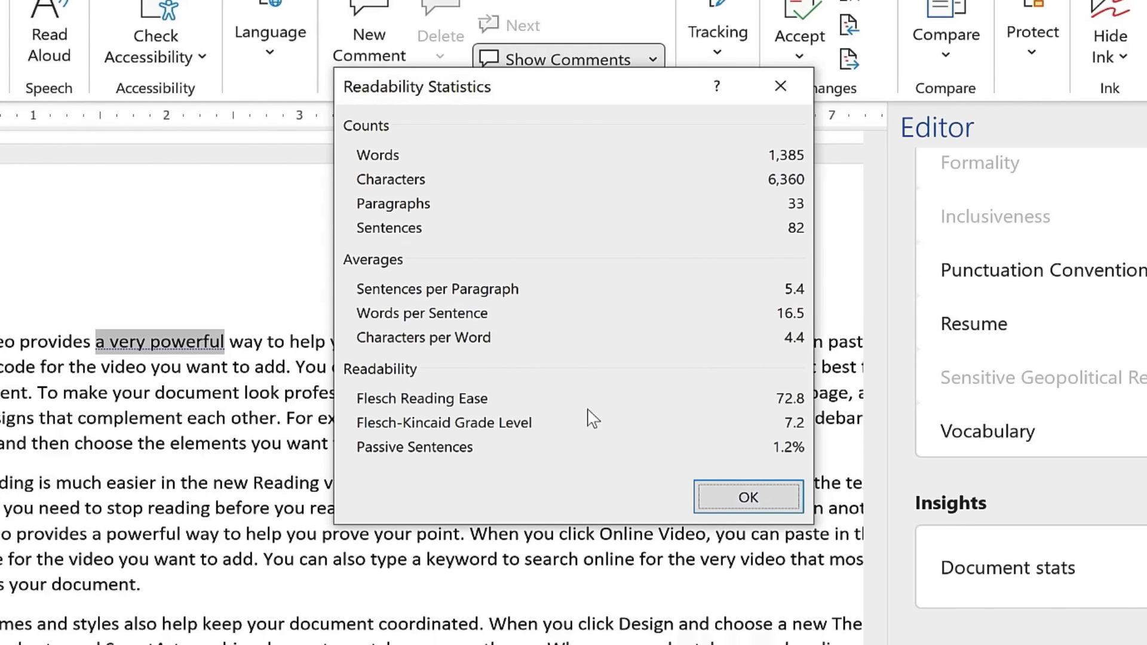
pyautogui.click(768, 510)
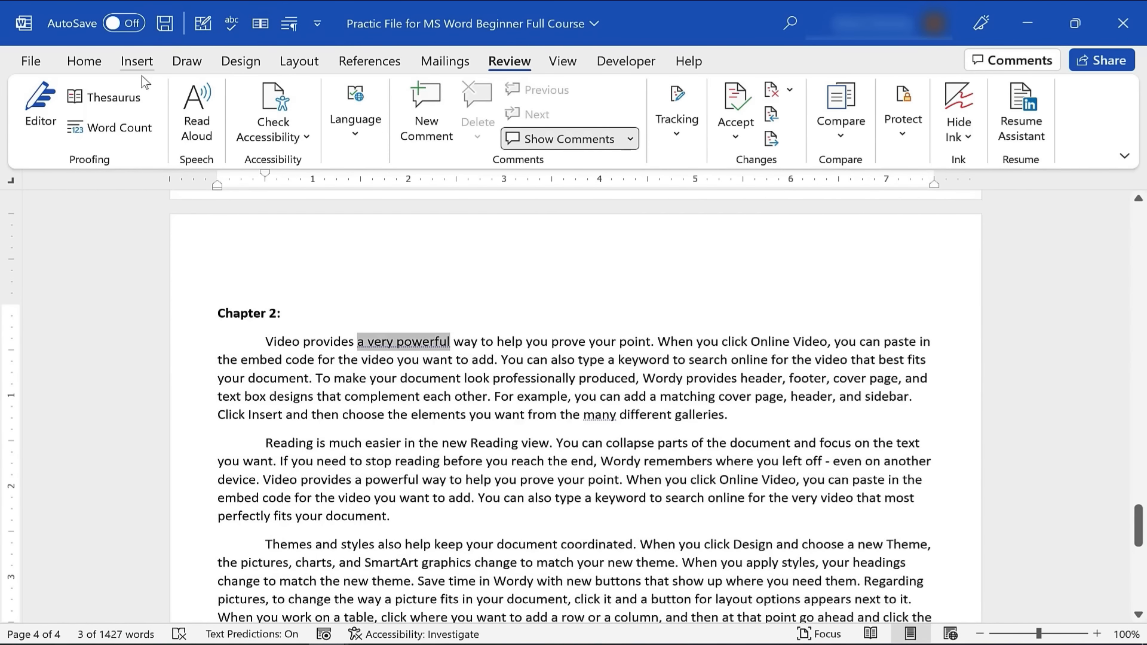
# Replace "provides" after "Wordy" in Chapter 2's first paragraph with the Thesaurus synonym "offers", then close the Thesaurus.
pyautogui.click(105, 98)
pyautogui.click(104, 98)
pyautogui.doubleClick(712, 378)
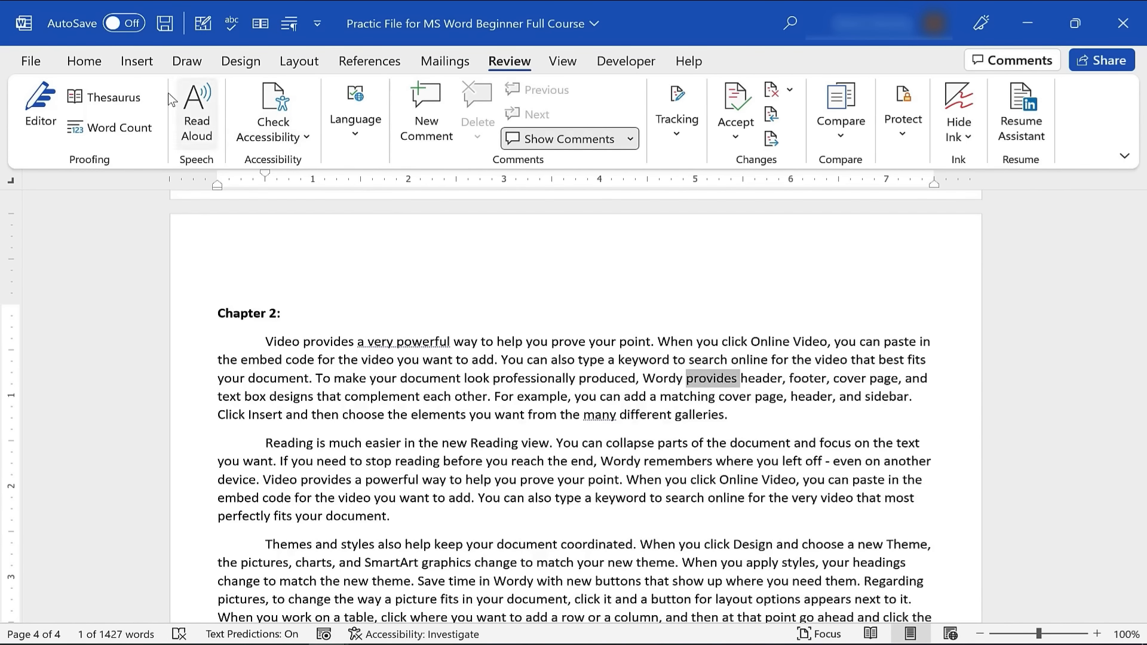
pyautogui.click(126, 104)
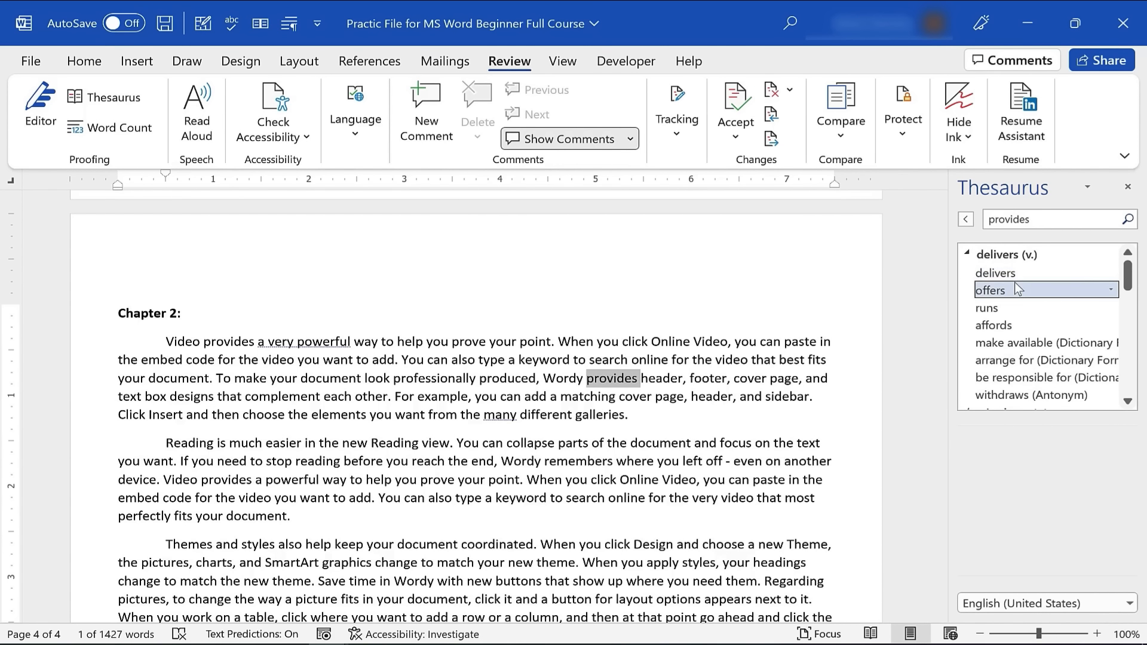
pyautogui.click(1112, 289)
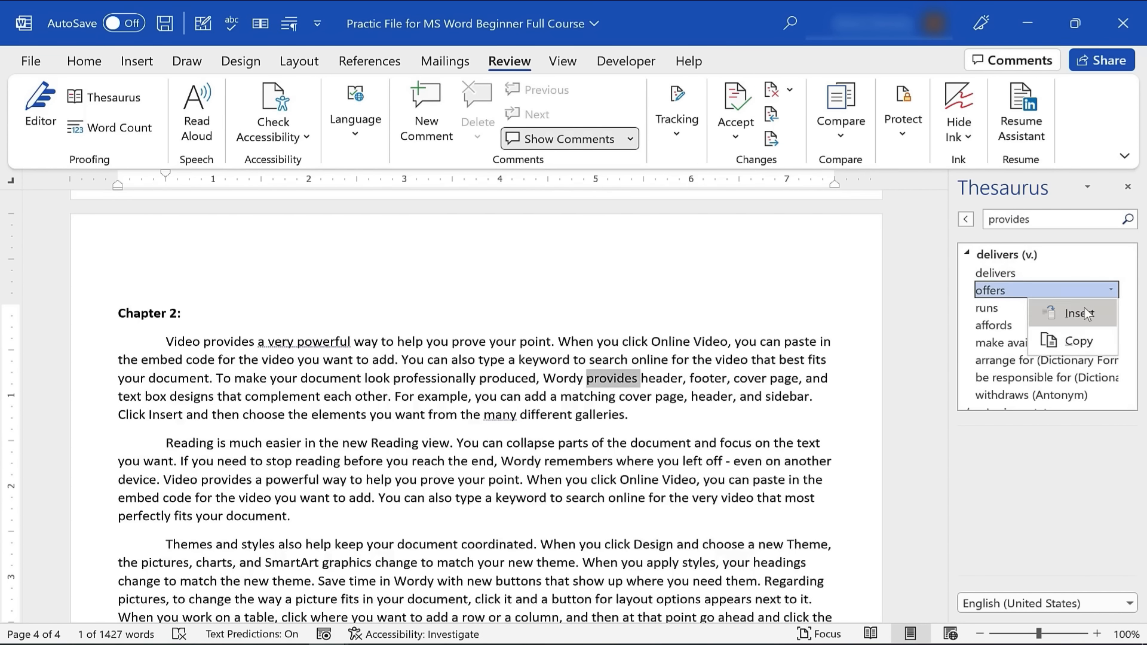
pyautogui.click(1084, 312)
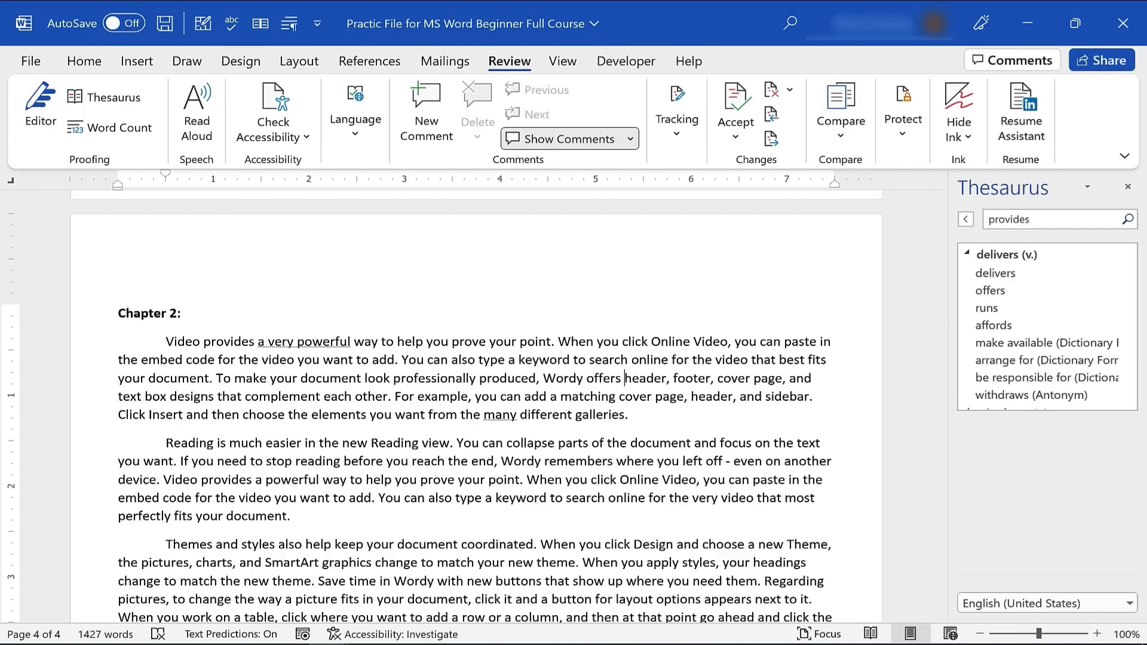
pyautogui.click(1130, 185)
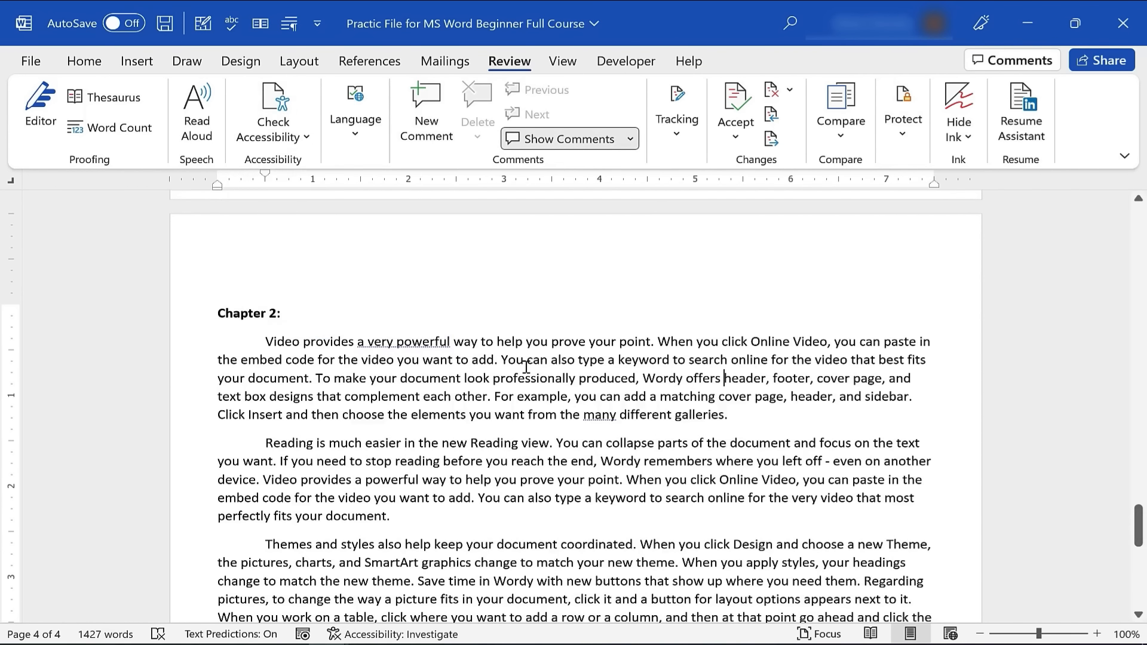
# Add a new line below the "Chapter 2:" heading and enter the misspelling "teh" to trigger AutoCorrect.
pyautogui.click(266, 342)
pyautogui.press('Return')
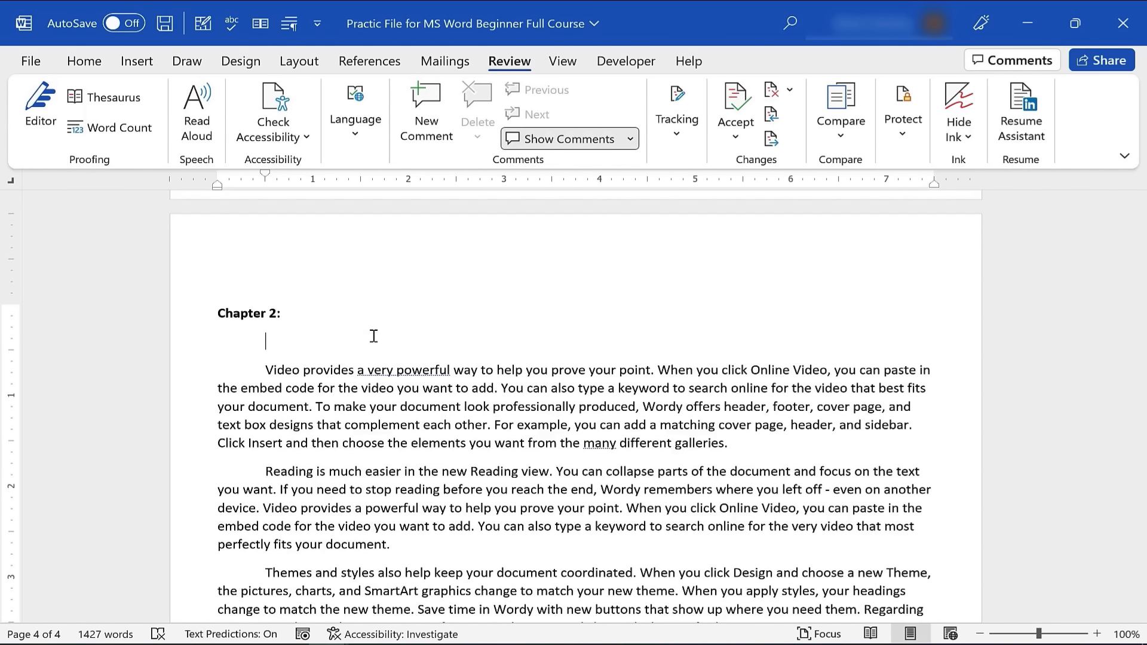
pyautogui.write('teh')
pyautogui.doubleClick(374, 338)
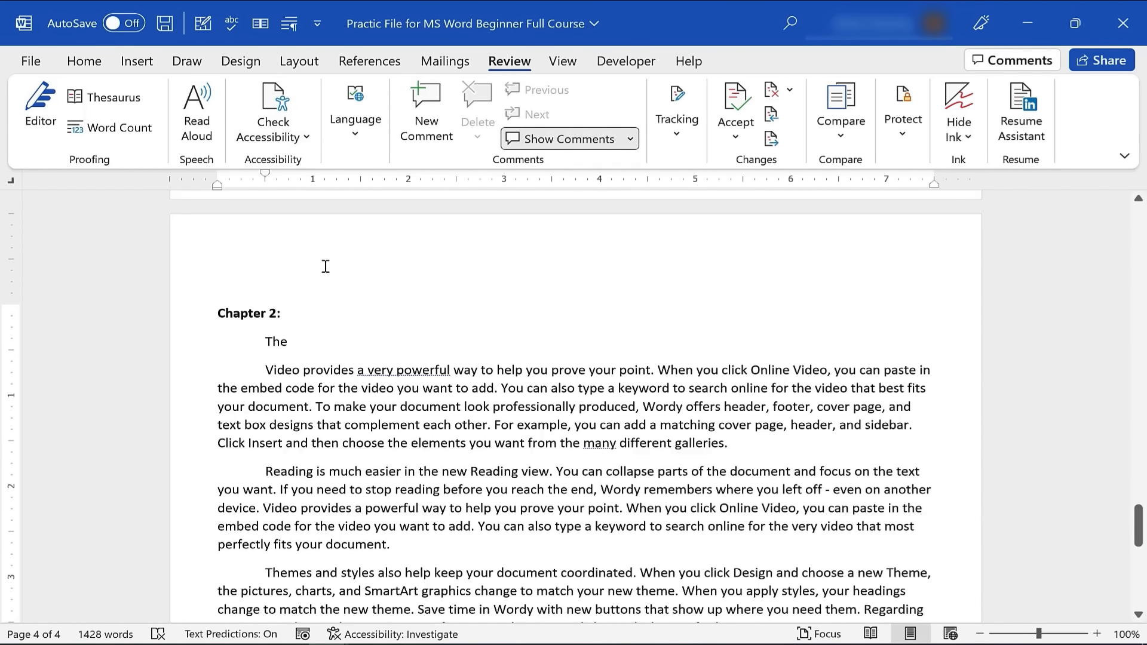
# Open the AutoCorrect options from Word's proofing settings.
pyautogui.click(27, 59)
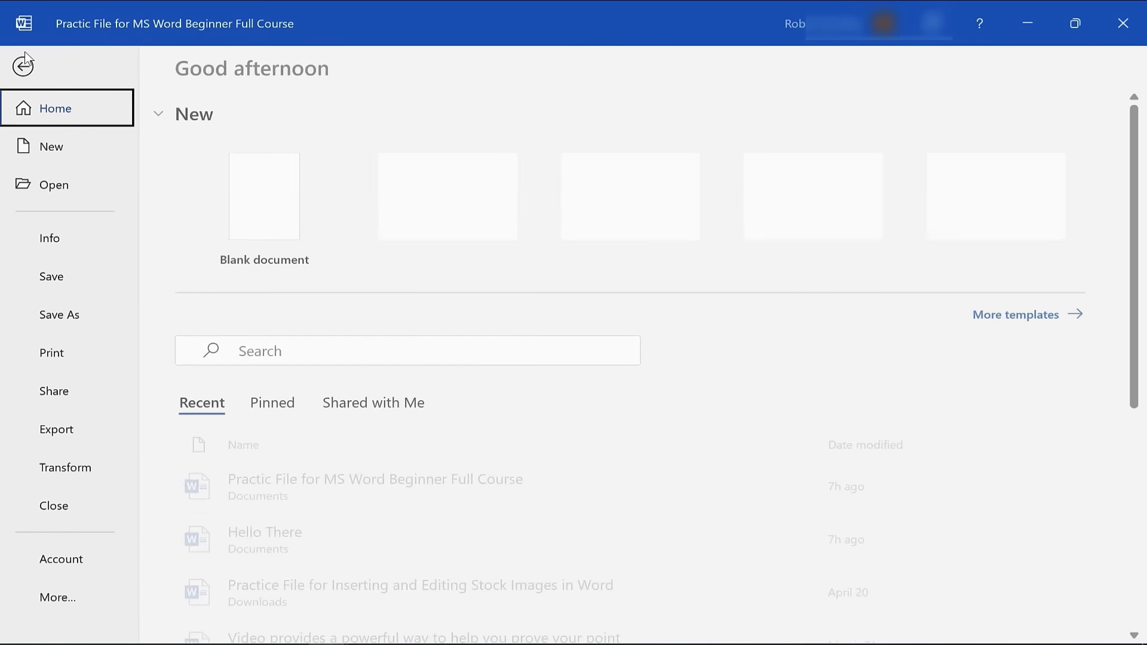
pyautogui.click(67, 599)
pyautogui.click(197, 594)
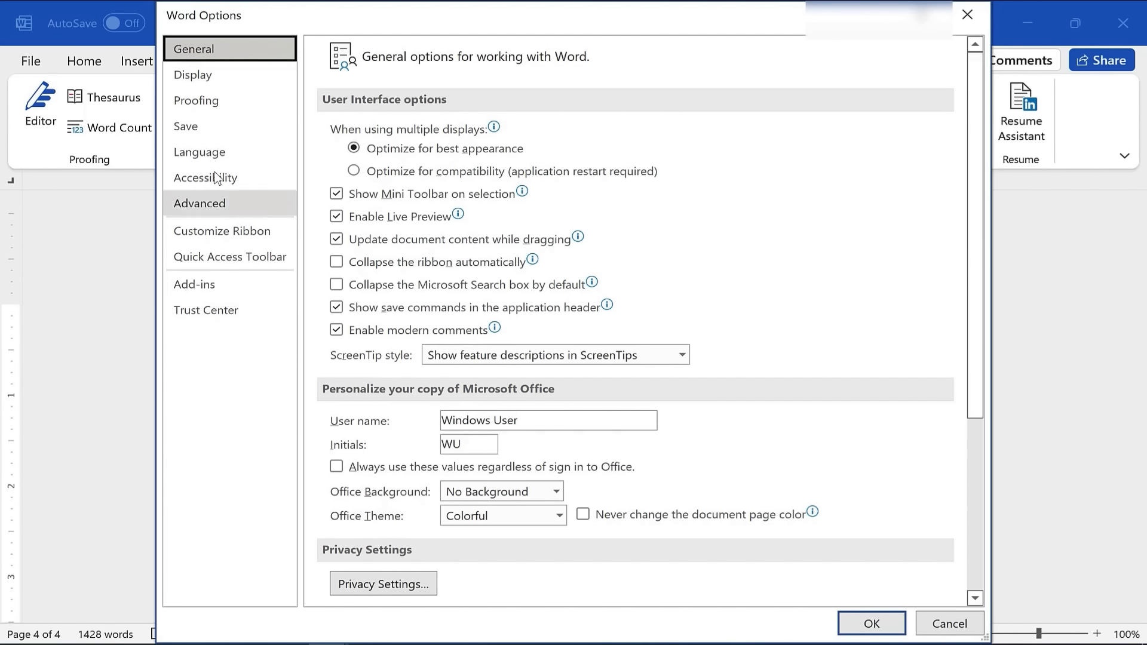
pyautogui.click(192, 110)
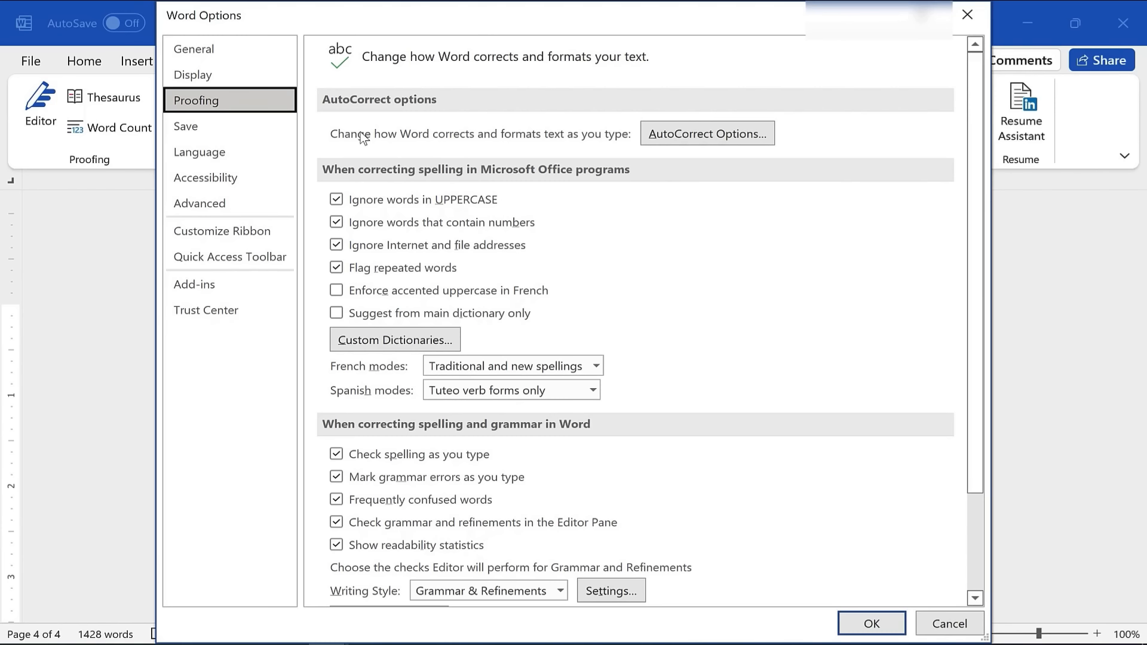
pyautogui.click(692, 134)
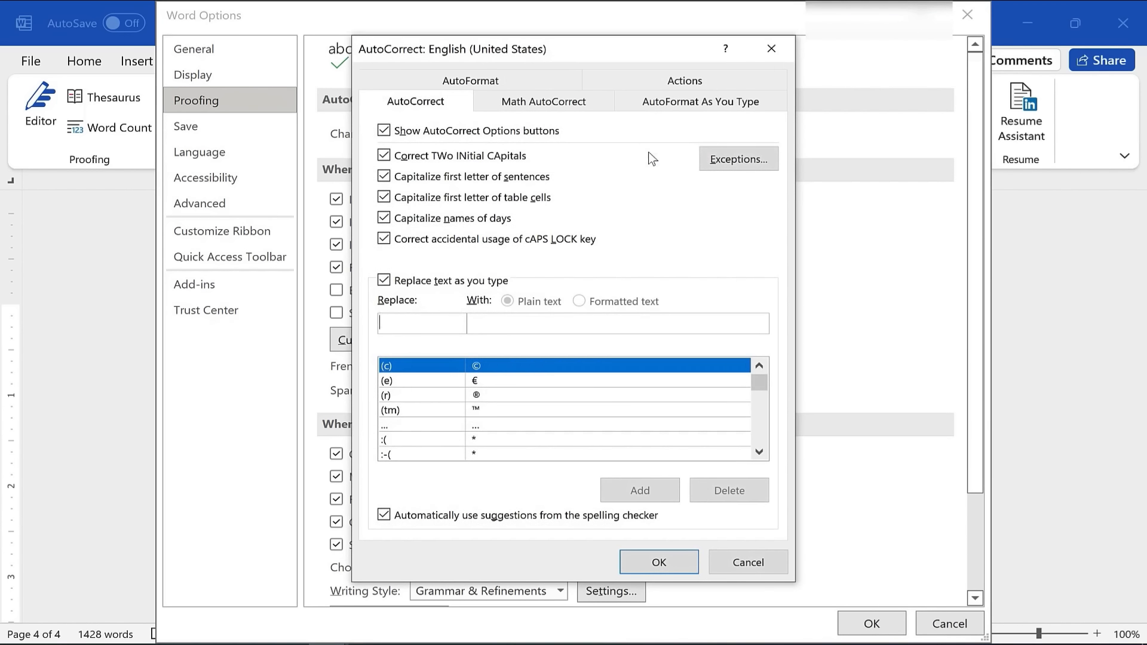
# Examine the AutoCorrect replacement entries, including "abouta", "aboutthe" and "accesories".
pyautogui.scroll(-6, 422, 389)
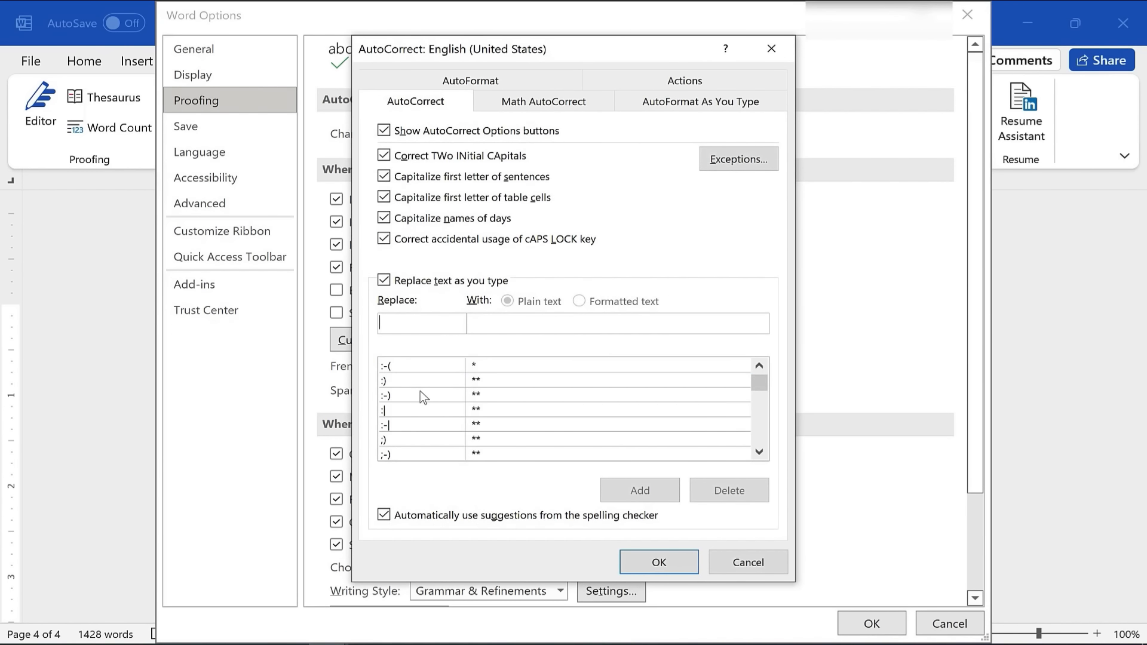
pyautogui.click(399, 395)
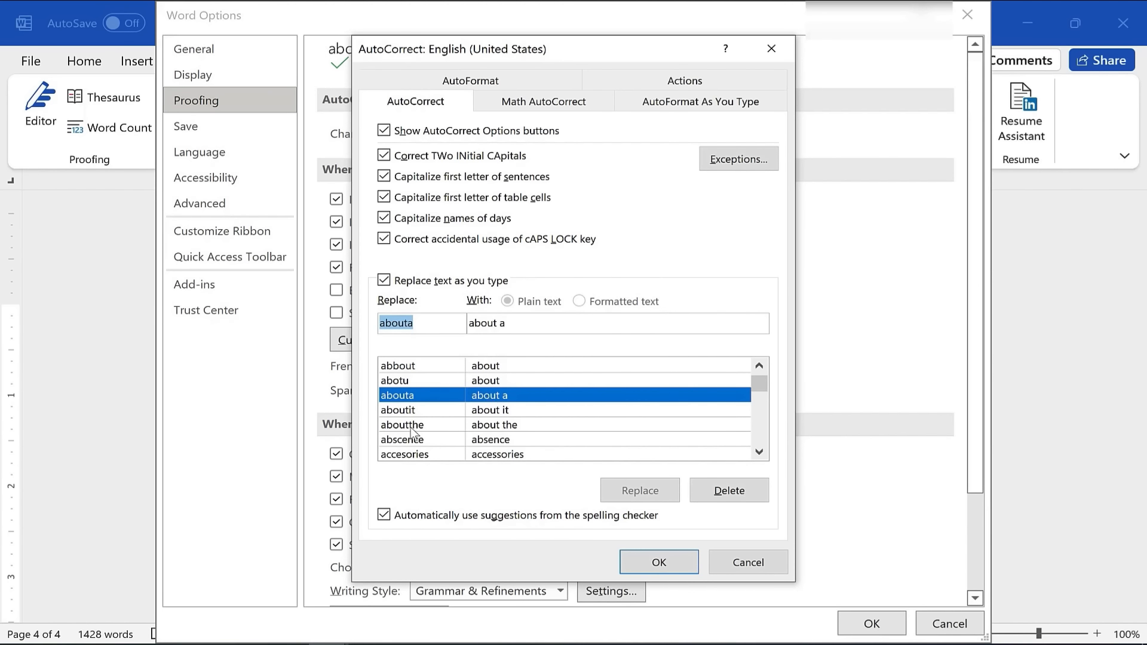
pyautogui.click(389, 426)
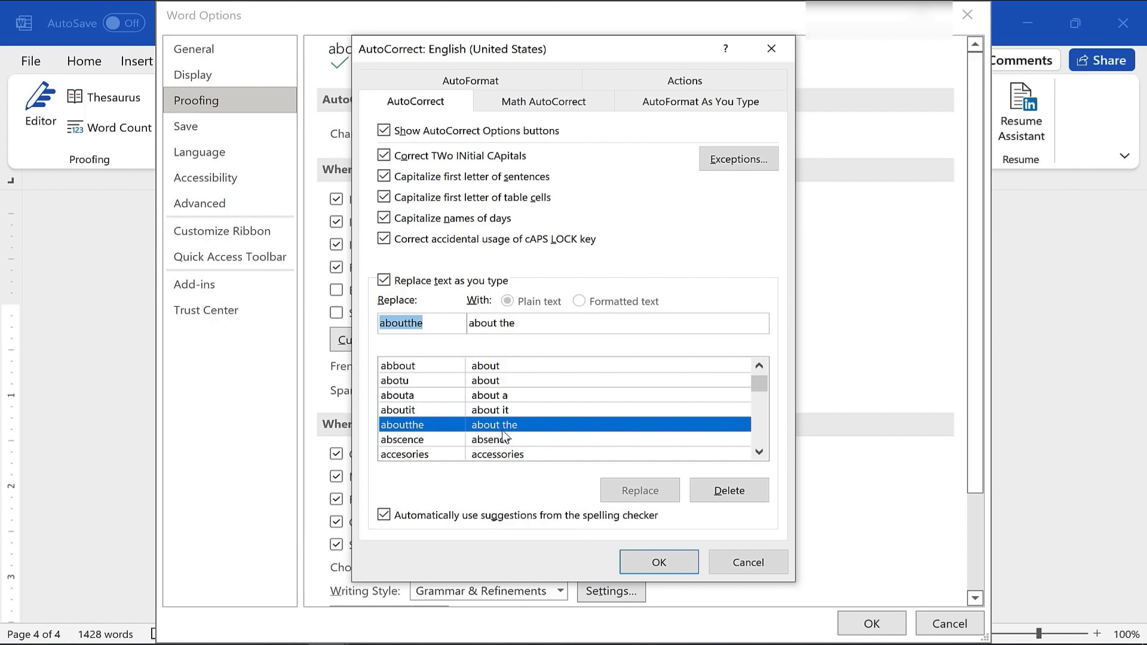
pyautogui.click(405, 454)
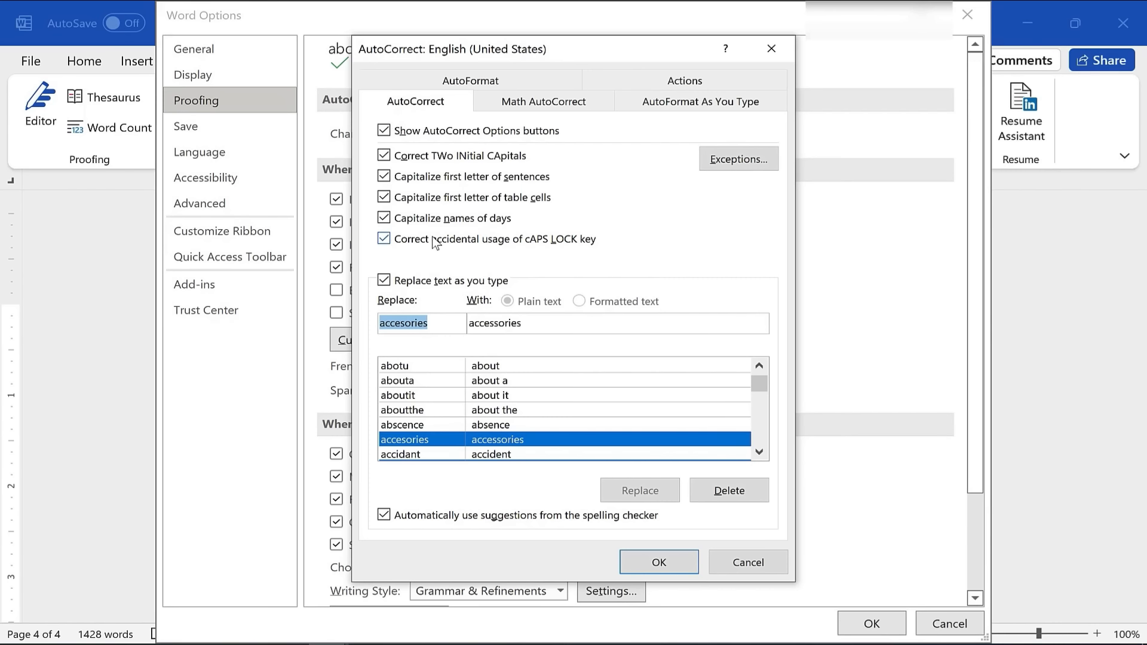
# Clear both AutoCorrect replacement fields and enter "t4tas" as the text to replace.
pyautogui.click(434, 324)
pyautogui.moveTo(439, 319); pyautogui.dragTo(324, 309)
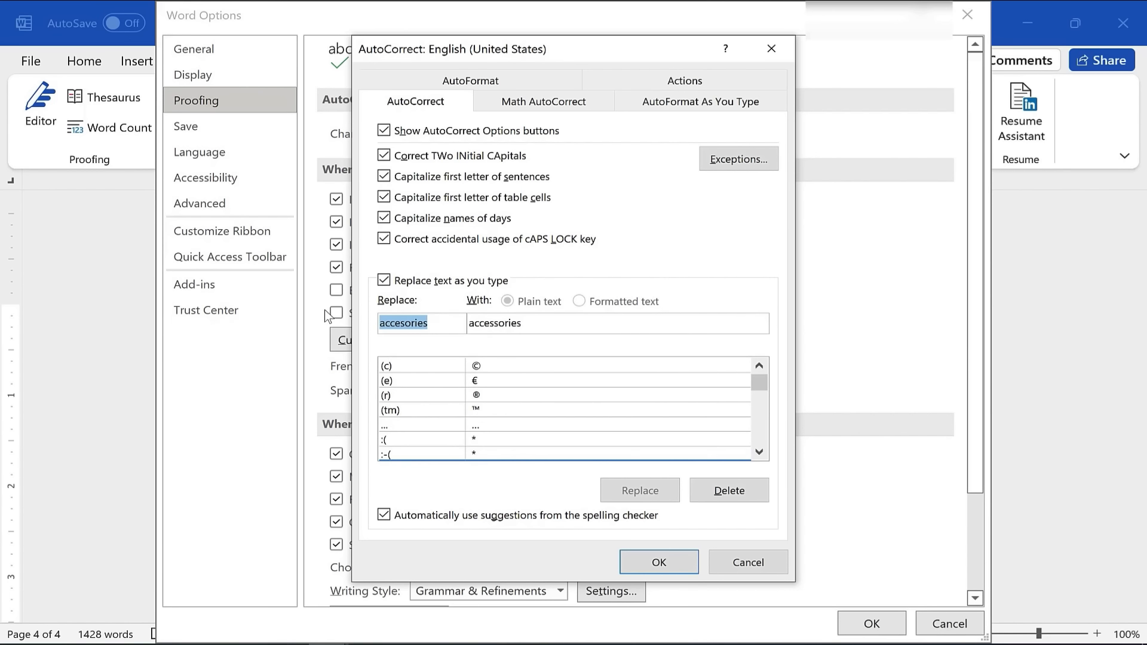
pyautogui.press('BackSpace')
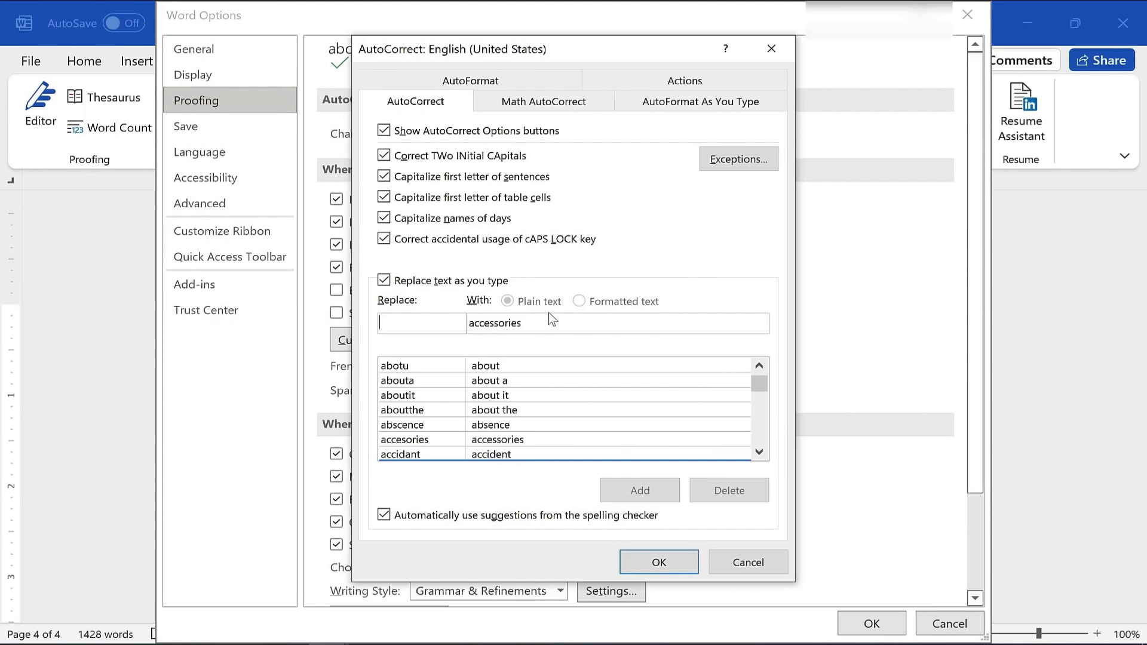
pyautogui.moveTo(561, 326); pyautogui.dragTo(409, 333)
pyautogui.press('BackSpace')
pyautogui.click(397, 326)
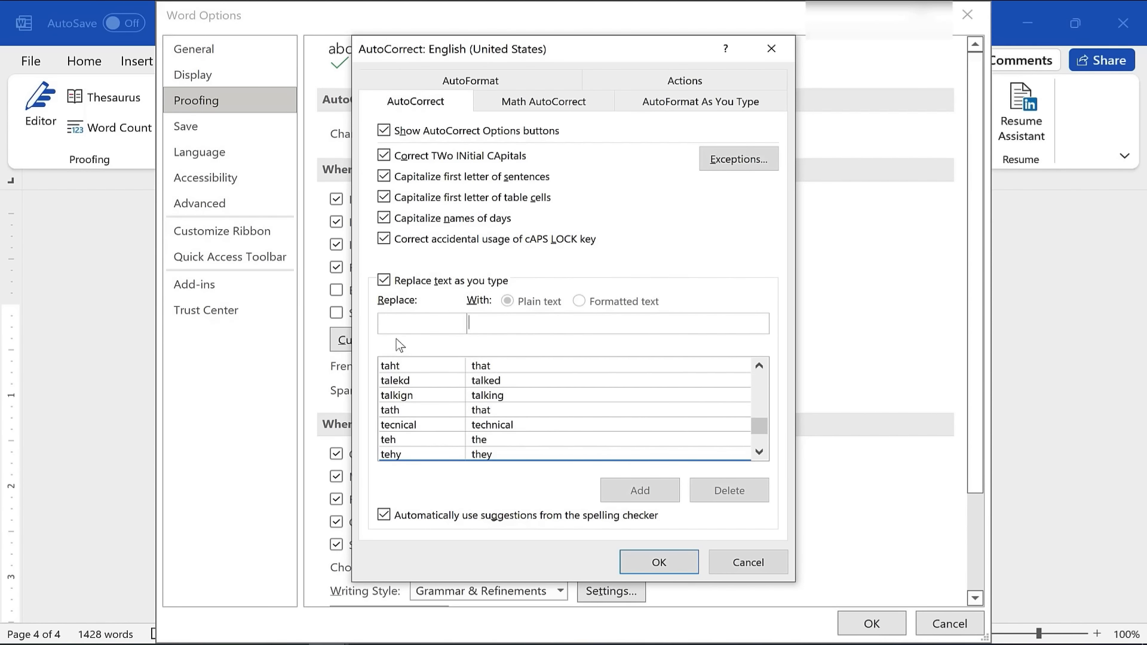
pyautogui.write('t')
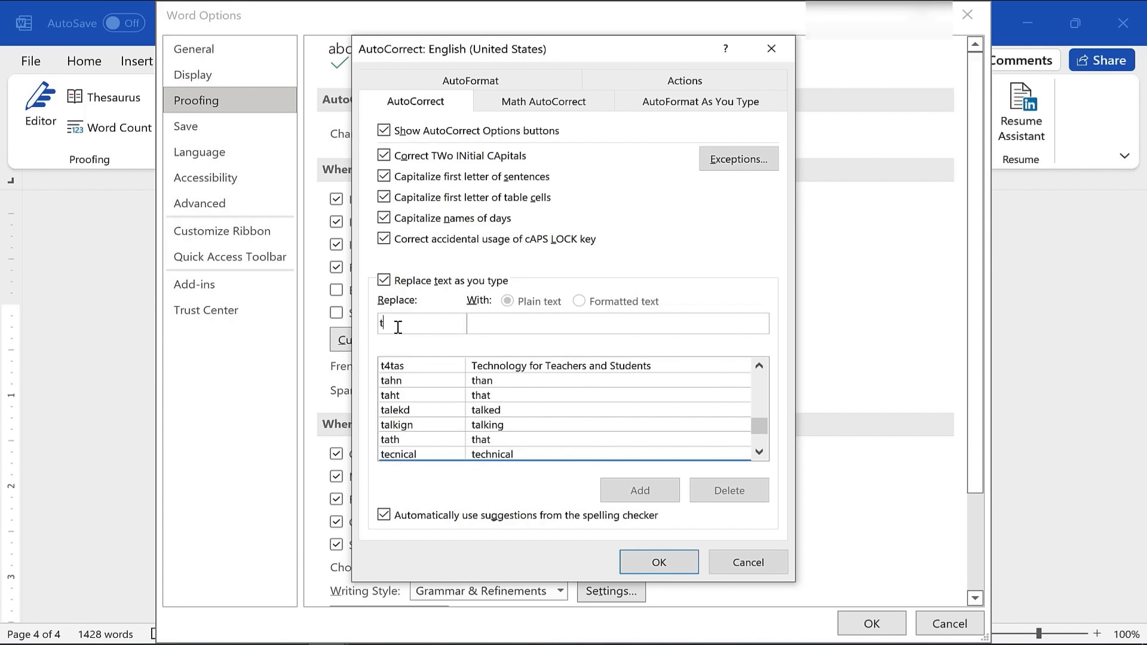
pyautogui.write('4tas')
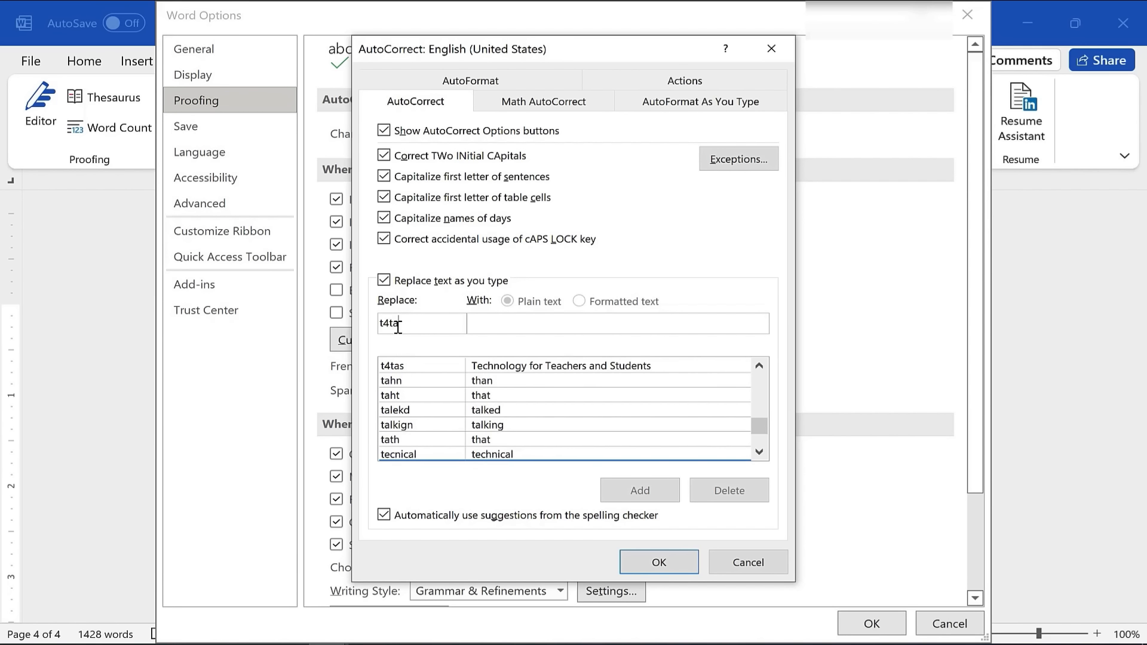
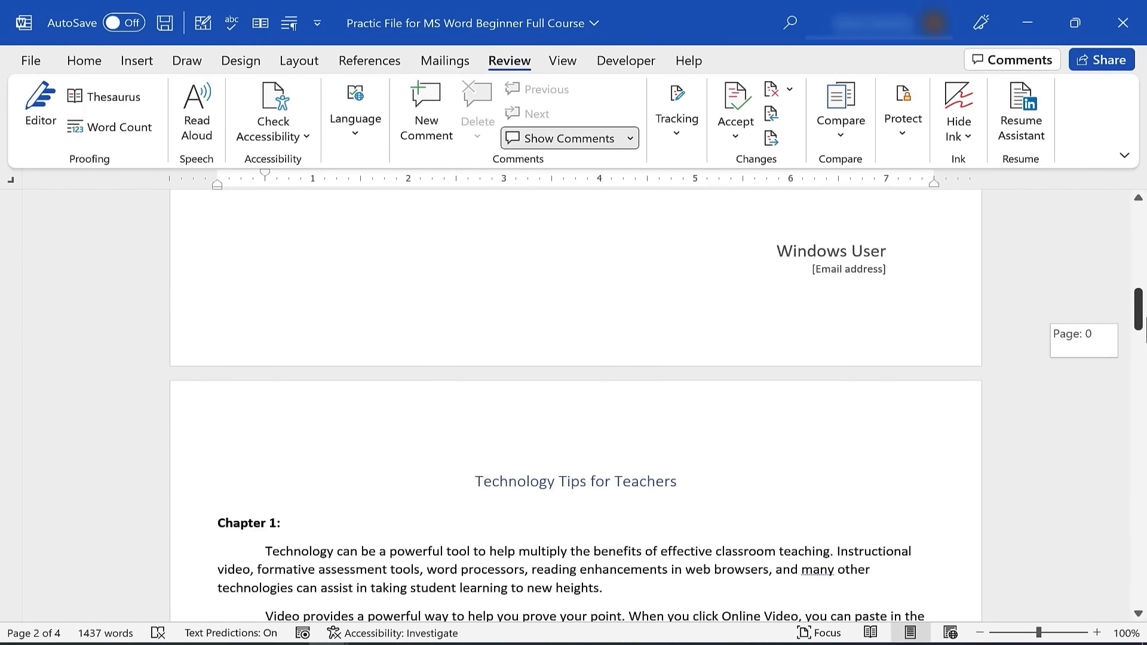
# Open the document's print preview and look through its pages, returning to the cover page.
pyautogui.moveTo(1145, 330)
pyautogui.mouseDown()
pyautogui.moveTo(1145, 300)
pyautogui.moveTo(1143, 346)
pyautogui.mouseUp()
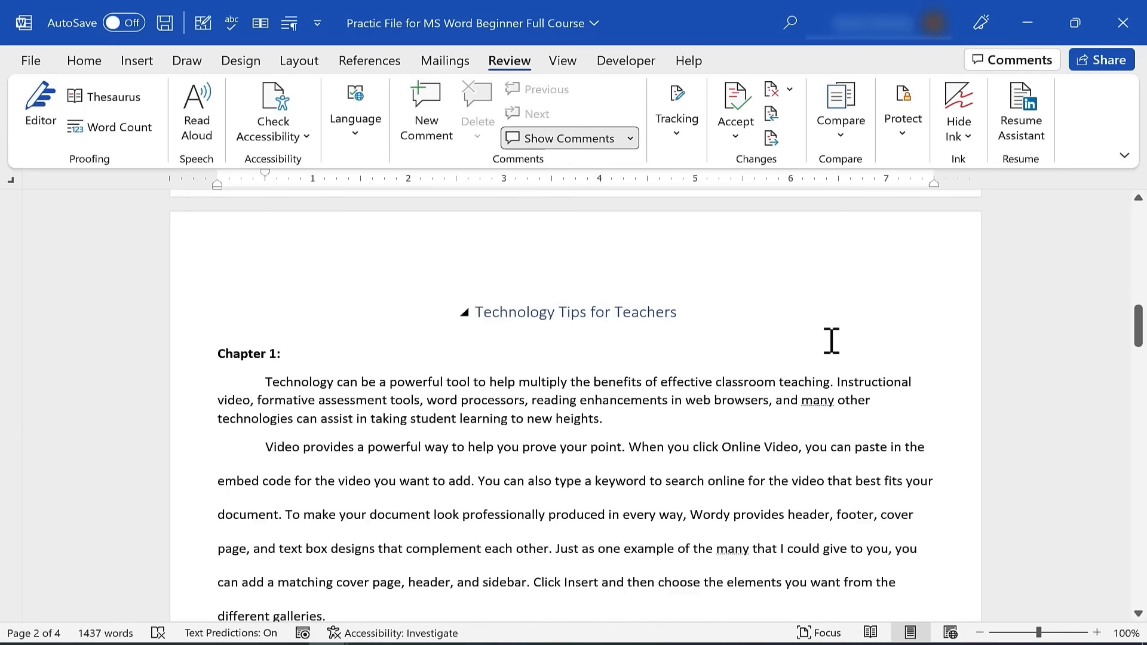
pyautogui.click(31, 62)
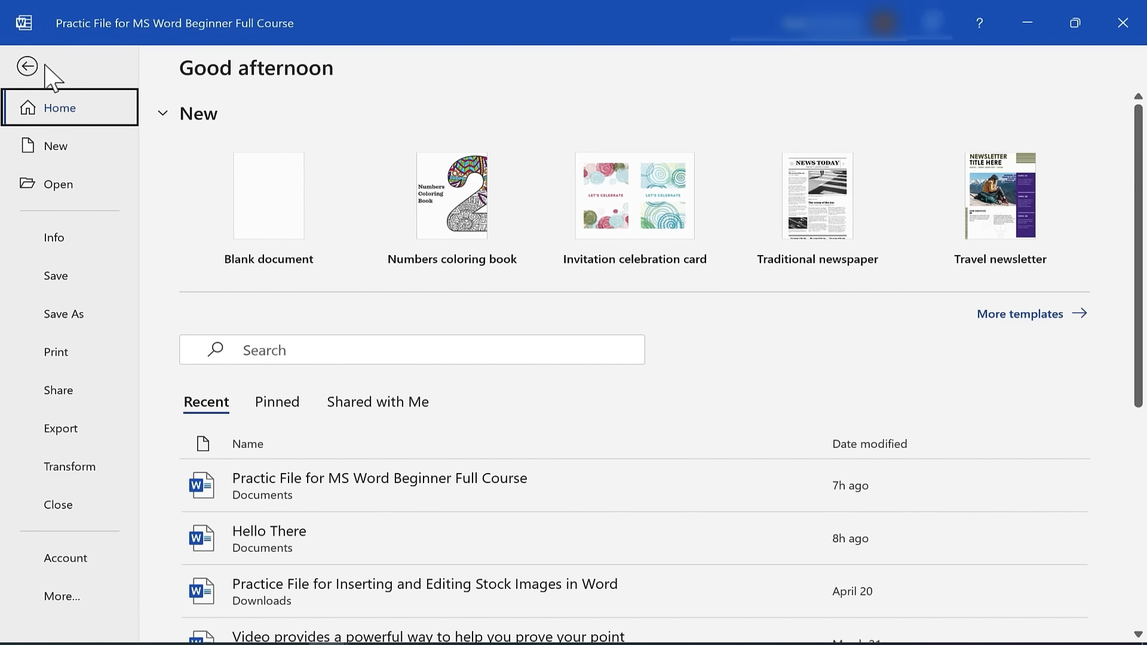
pyautogui.click(57, 353)
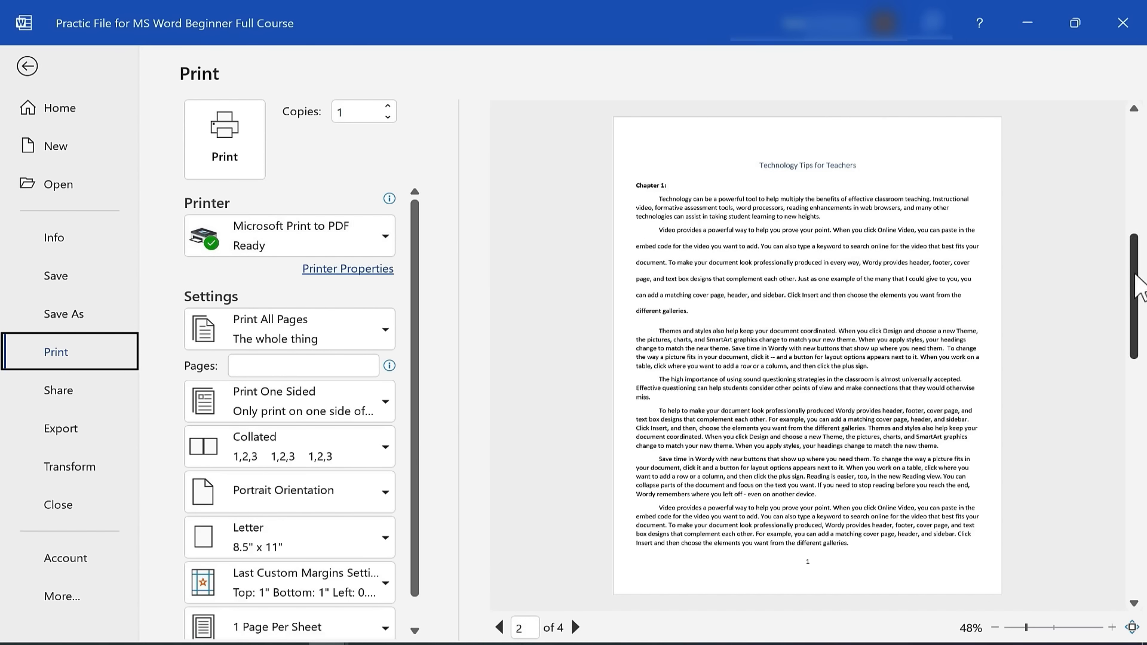
pyautogui.moveTo(1137, 284); pyautogui.dragTo(1129, 115)
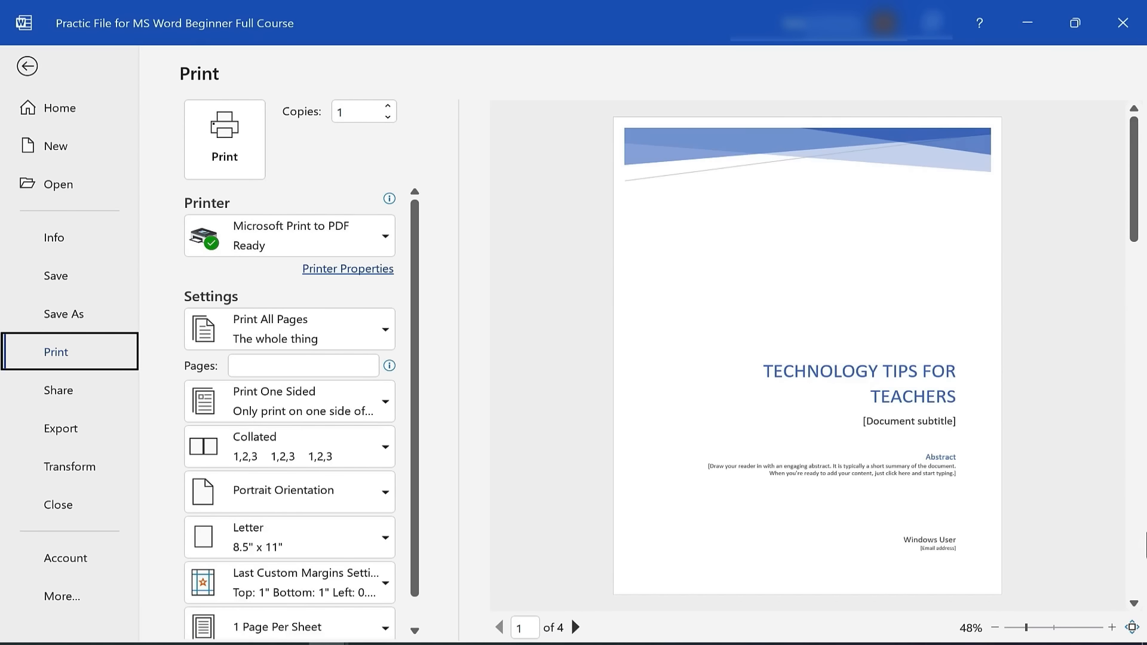
pyautogui.click(1134, 604)
pyautogui.click(1134, 604)
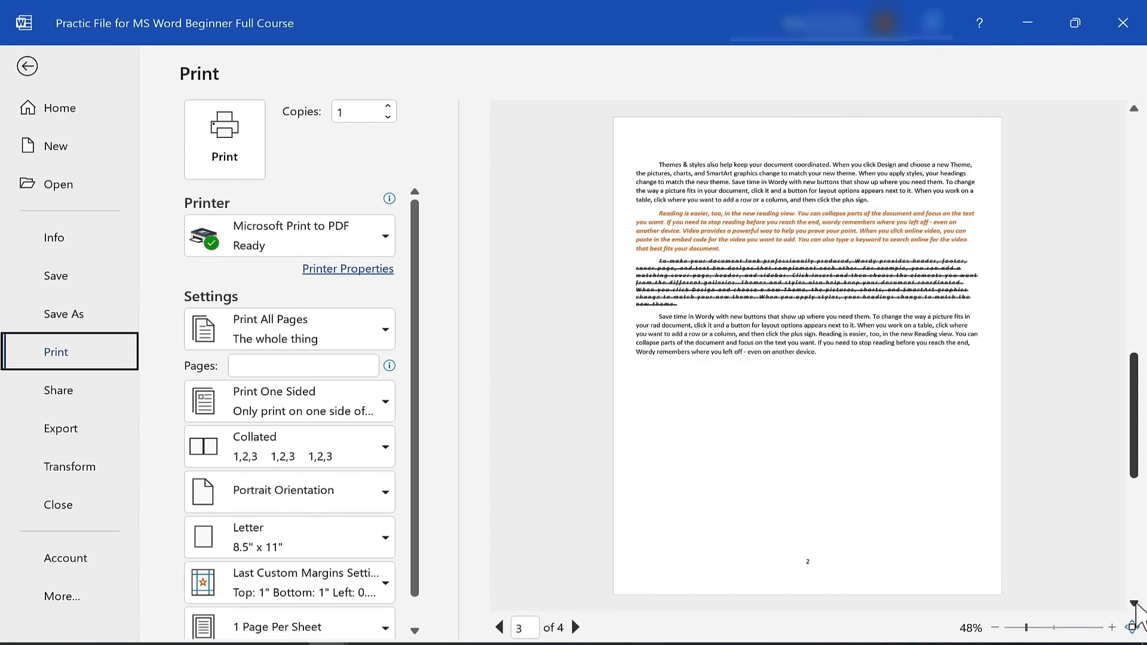
pyautogui.click(1134, 603)
pyautogui.moveTo(1137, 600); pyautogui.dragTo(1130, 120)
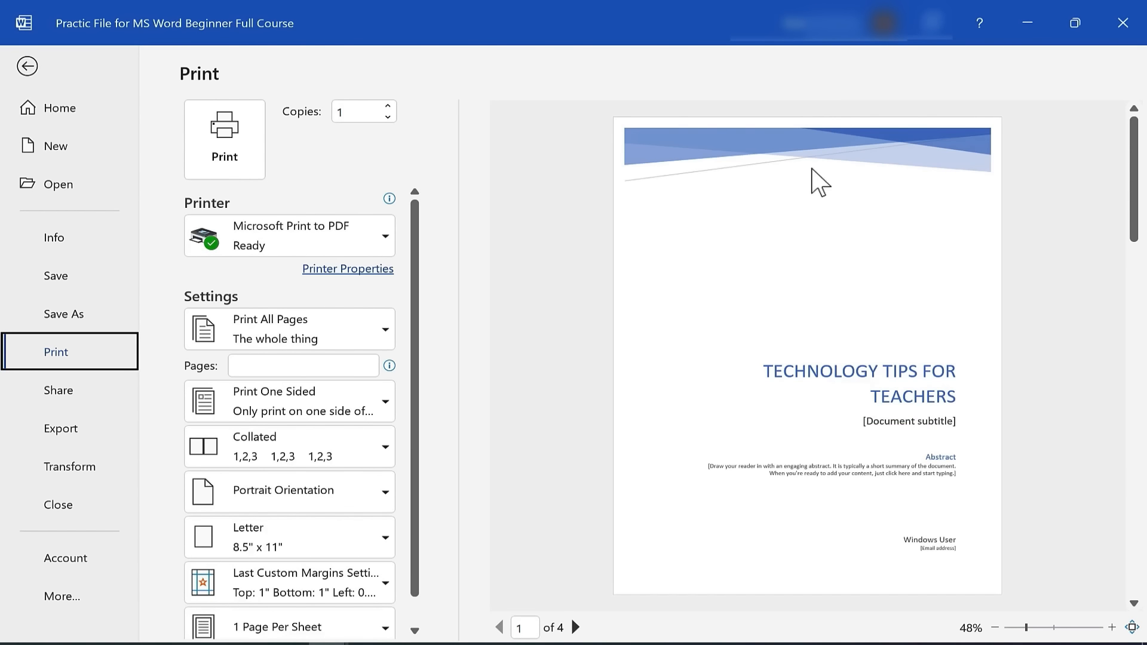
# Examine the available printers and the print range choices, such as Print Current Page and Custom Print.
pyautogui.click(383, 239)
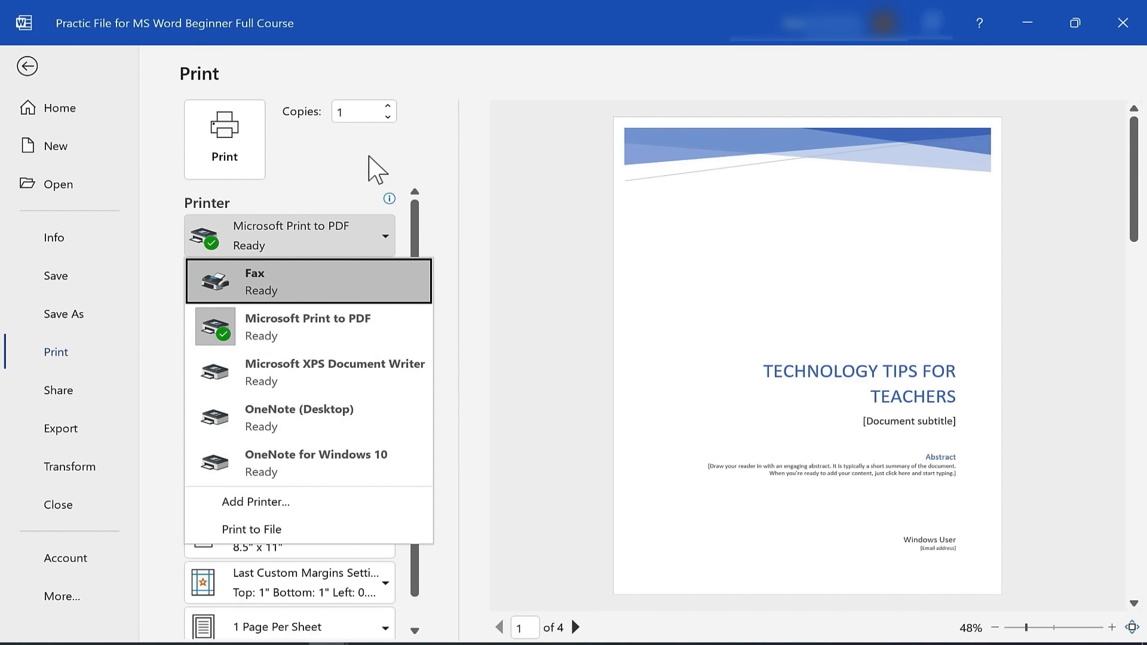
pyautogui.click(359, 172)
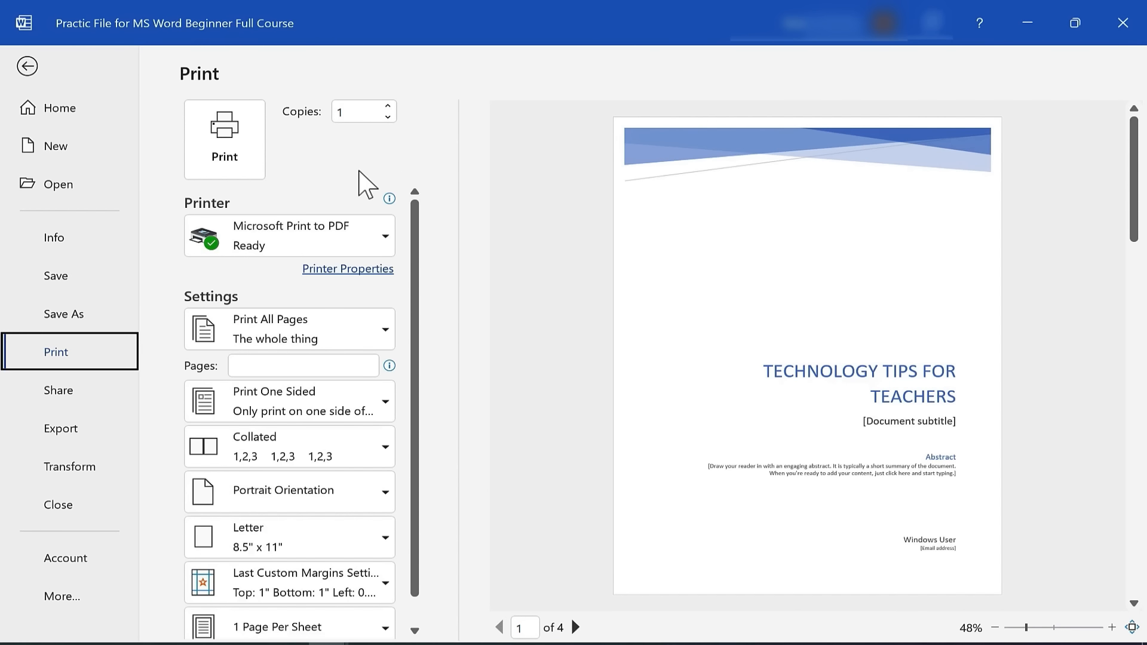
pyautogui.click(385, 245)
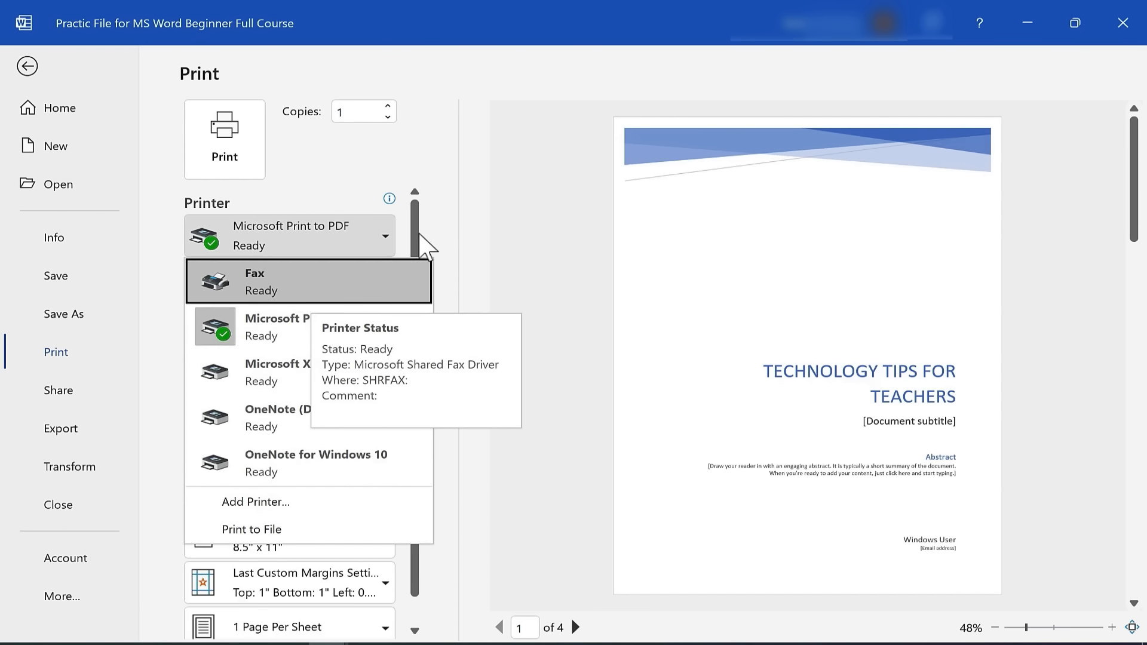
pyautogui.click(452, 185)
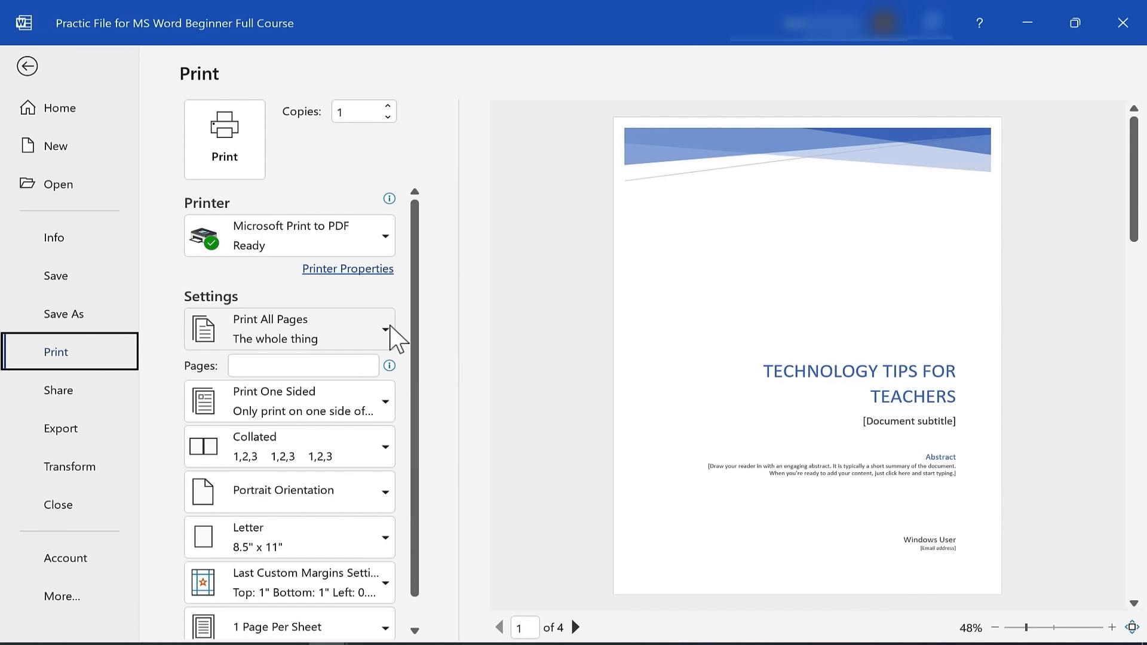
pyautogui.click(383, 339)
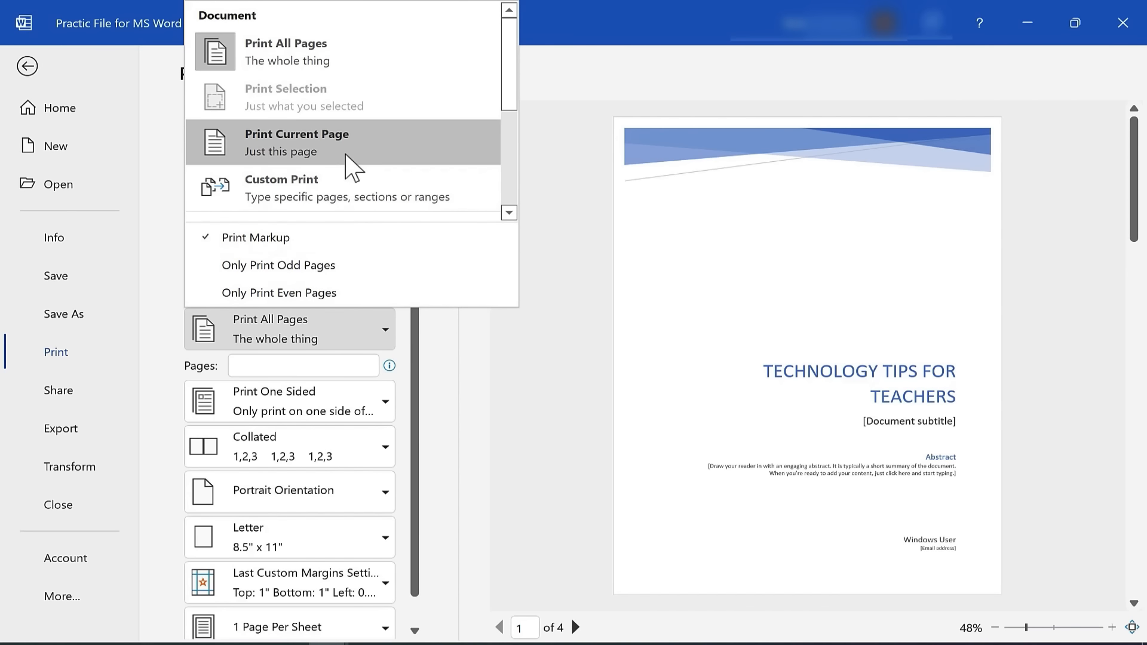
pyautogui.click(308, 126)
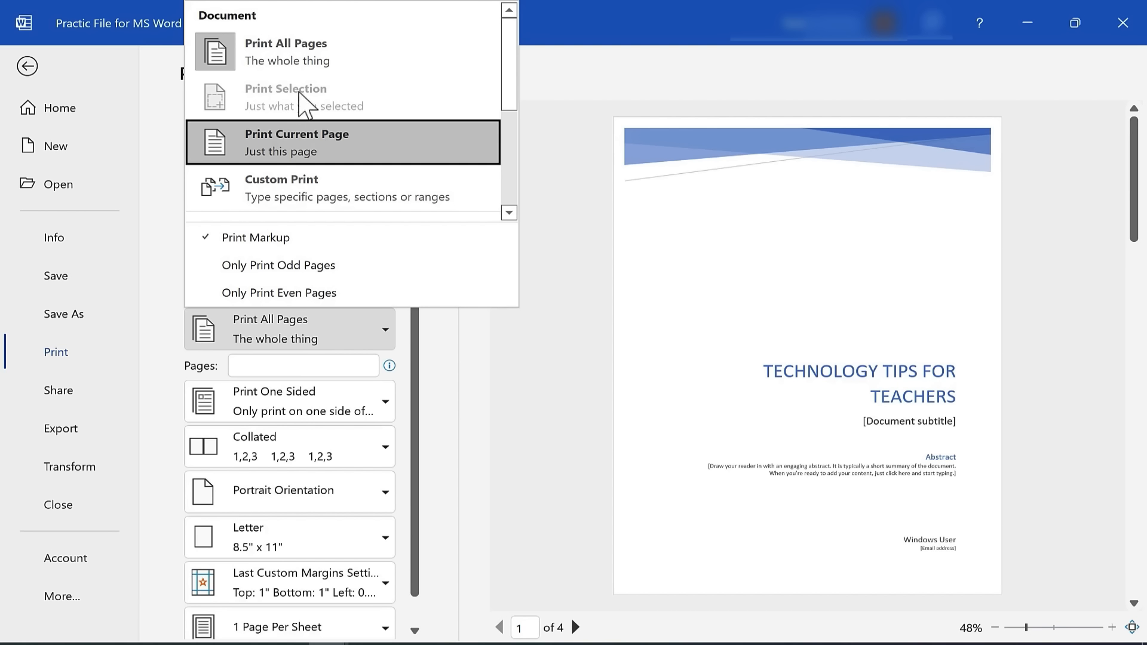
pyautogui.click(587, 389)
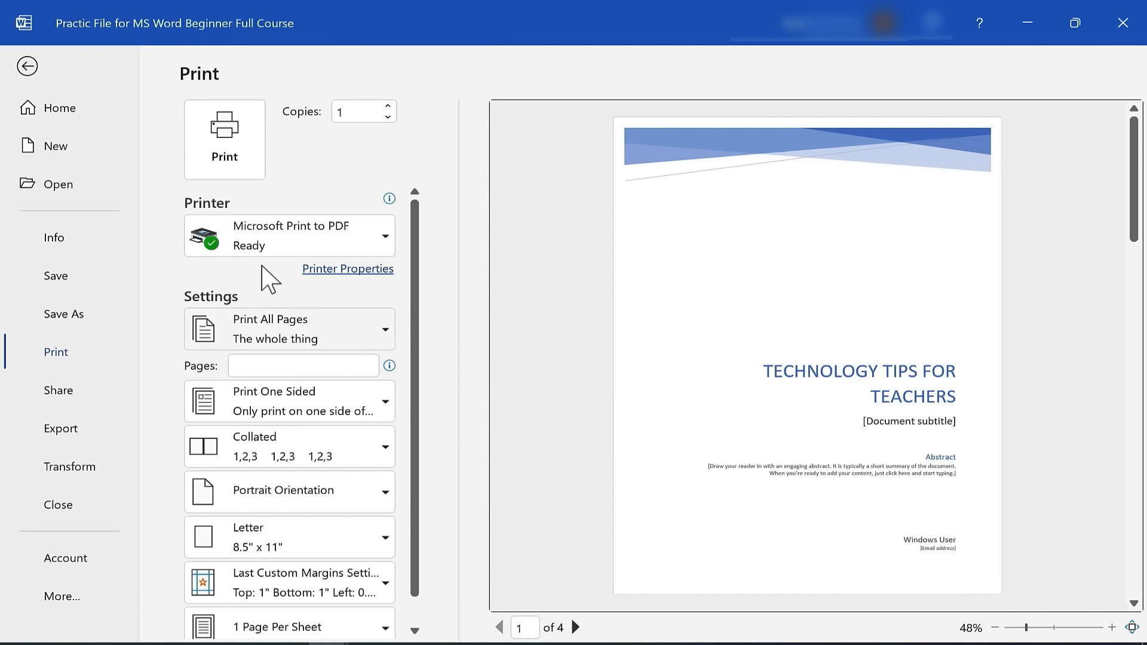
# Select the Chapter 2 heading and the paragraphs below it, and set the print range to Print Selection.
pyautogui.click(27, 67)
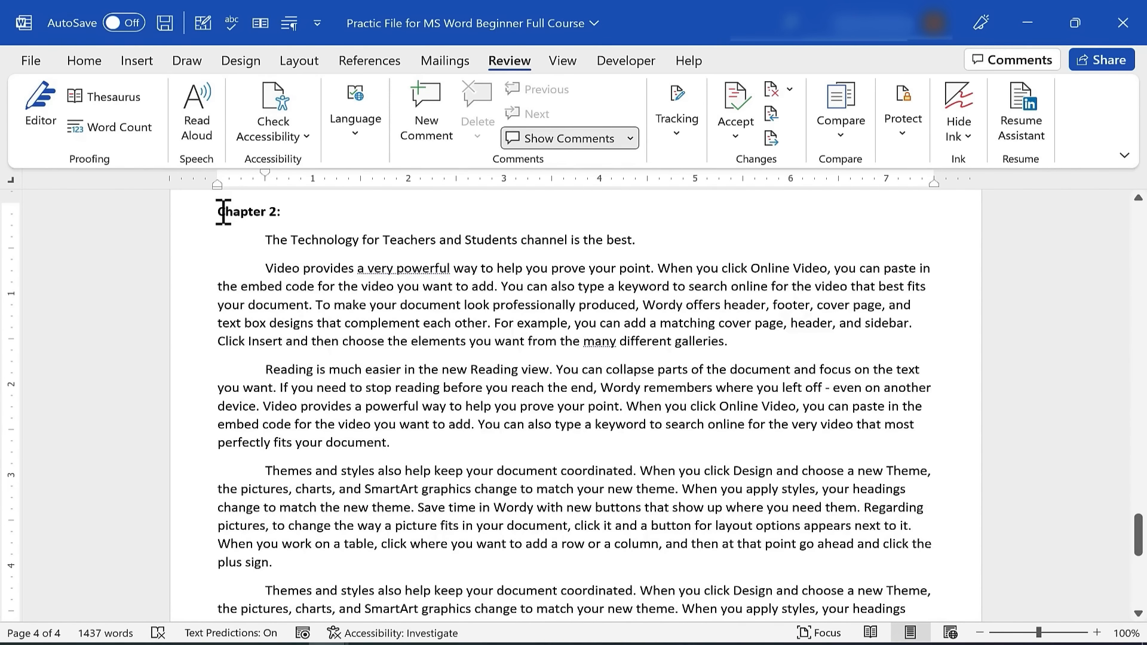
pyautogui.scroll(3, 223, 212)
pyautogui.moveTo(249, 373); pyautogui.dragTo(476, 609)
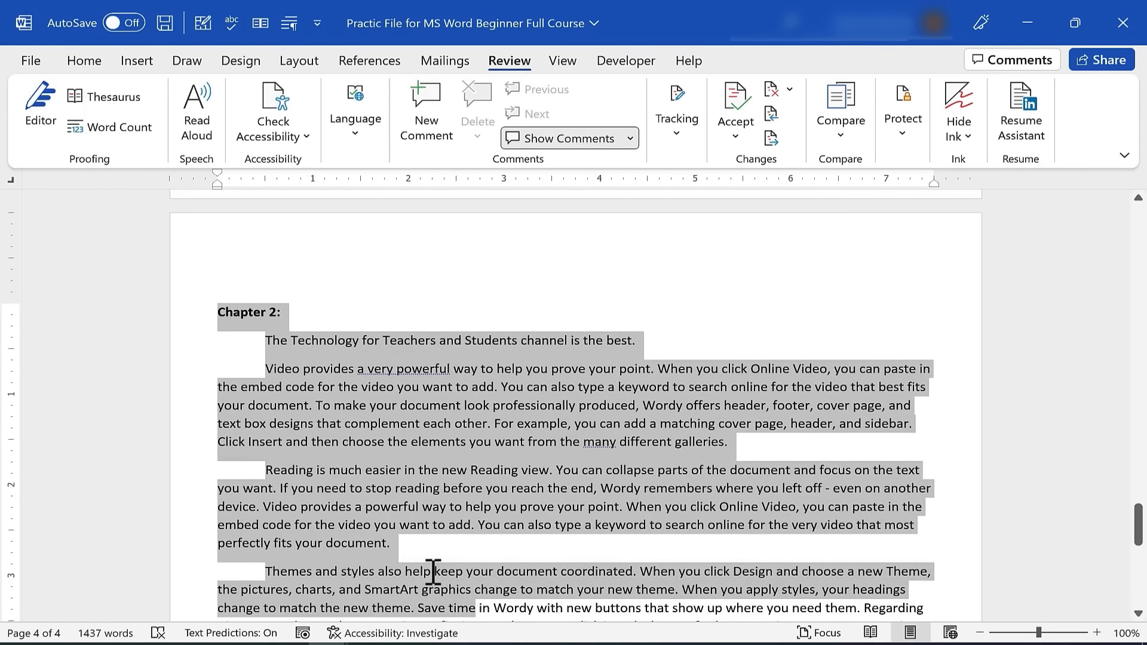
pyautogui.moveTo(433, 571); pyautogui.dragTo(920, 608)
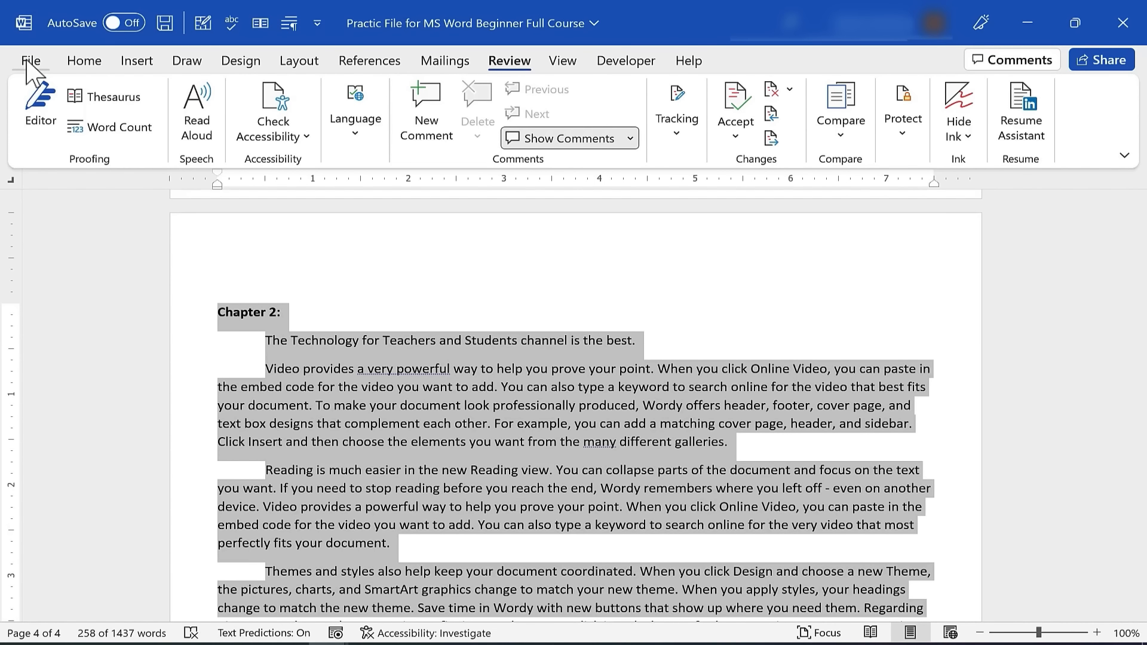
pyautogui.hotkey('ctrl', 'p')
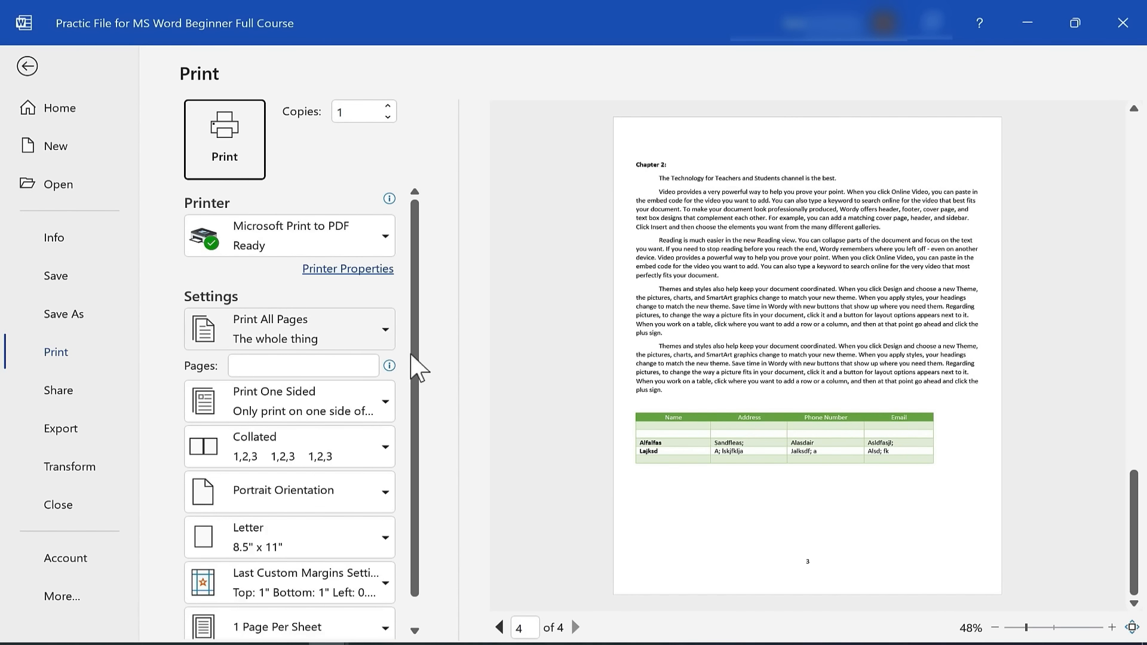
pyautogui.click(379, 338)
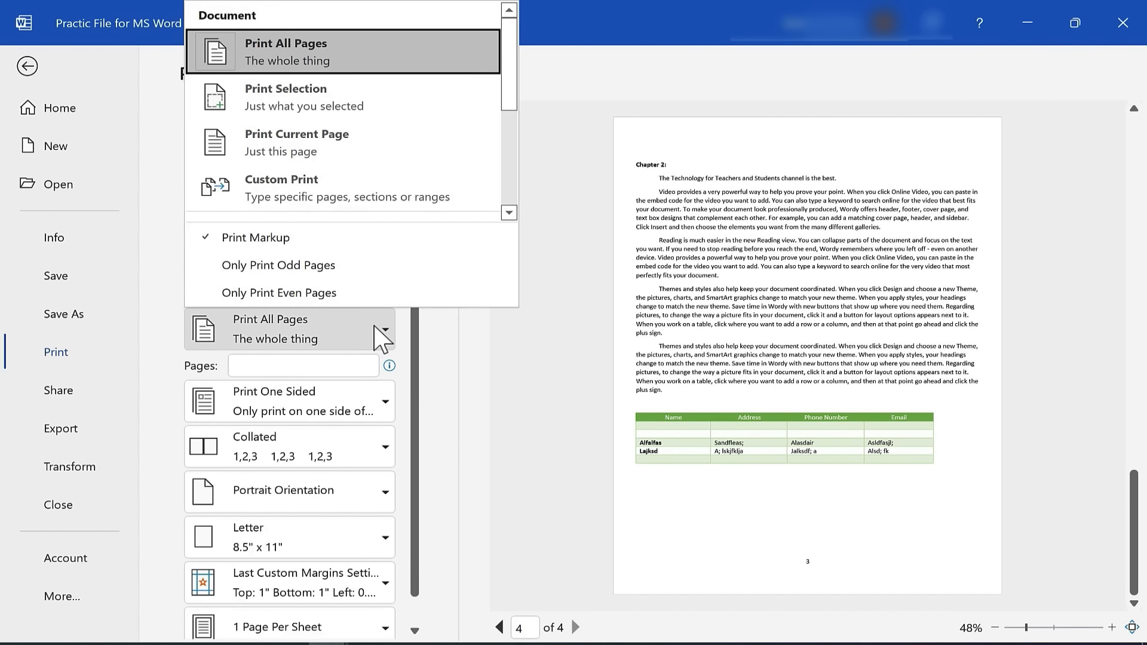
pyautogui.click(304, 98)
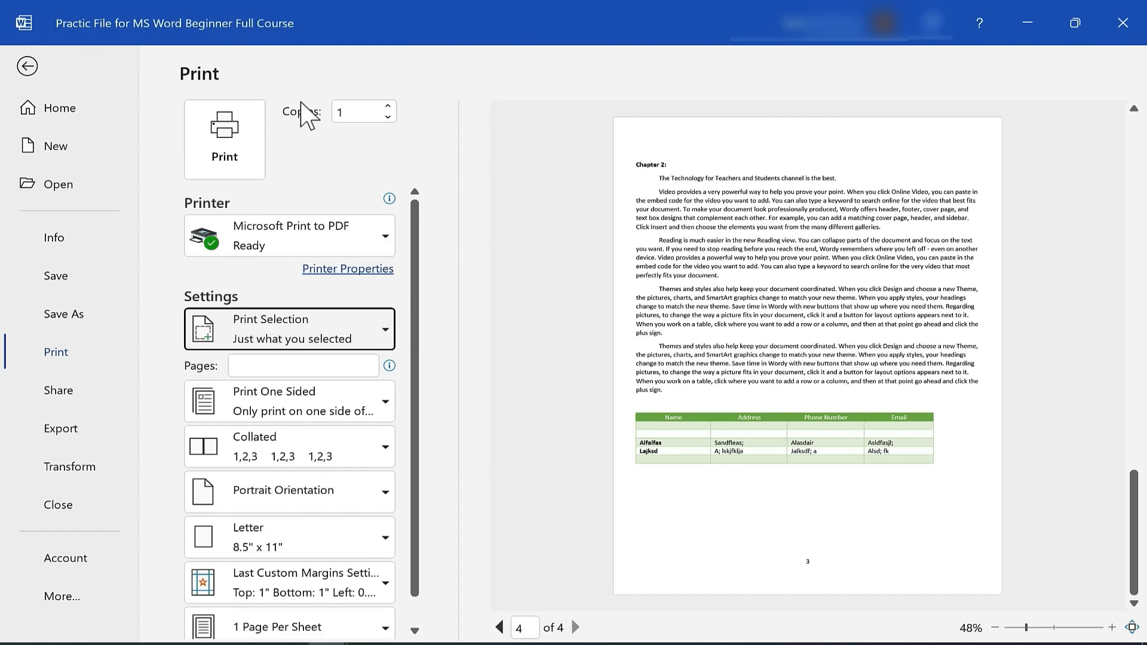
# Switch the print range away from the selection, enter page 1 as a custom page range, and clear it again.
pyautogui.click(358, 329)
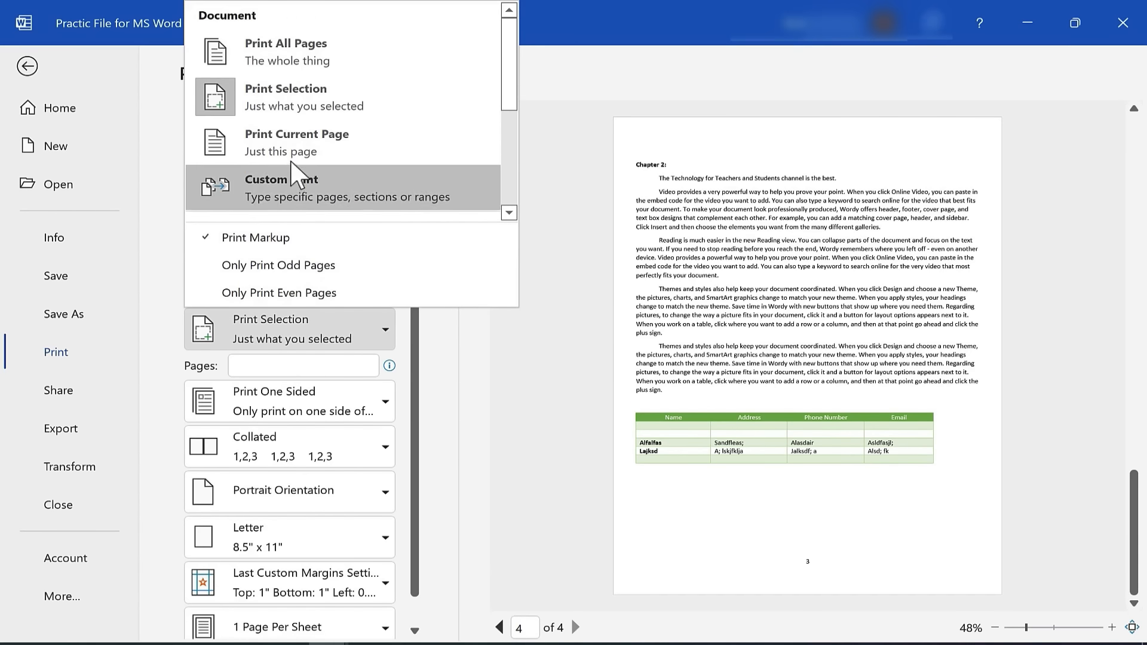
pyautogui.click(269, 60)
pyautogui.click(295, 365)
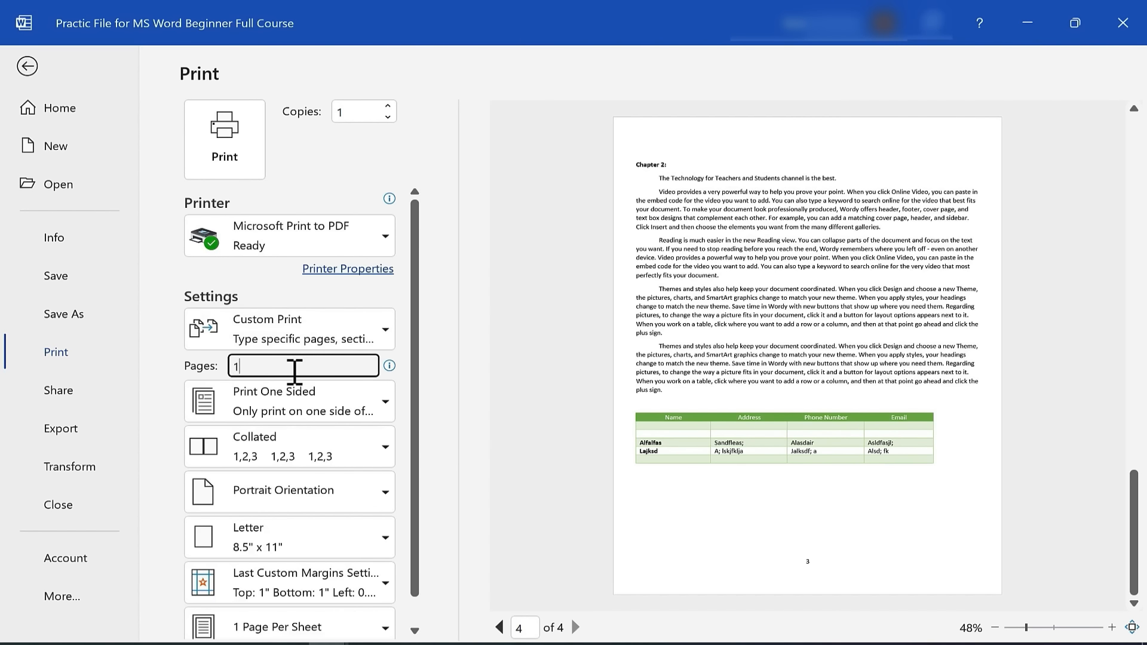
pyautogui.press('BackSpace')
pyautogui.press('BackSpace')
pyautogui.press('BackSpace')
pyautogui.write('1')
pyautogui.press('BackSpace')
pyautogui.press('BackSpace')
pyautogui.press('BackSpace')
# Set the number of copies to print to 30.
pyautogui.scroll(-1, 325, 456)
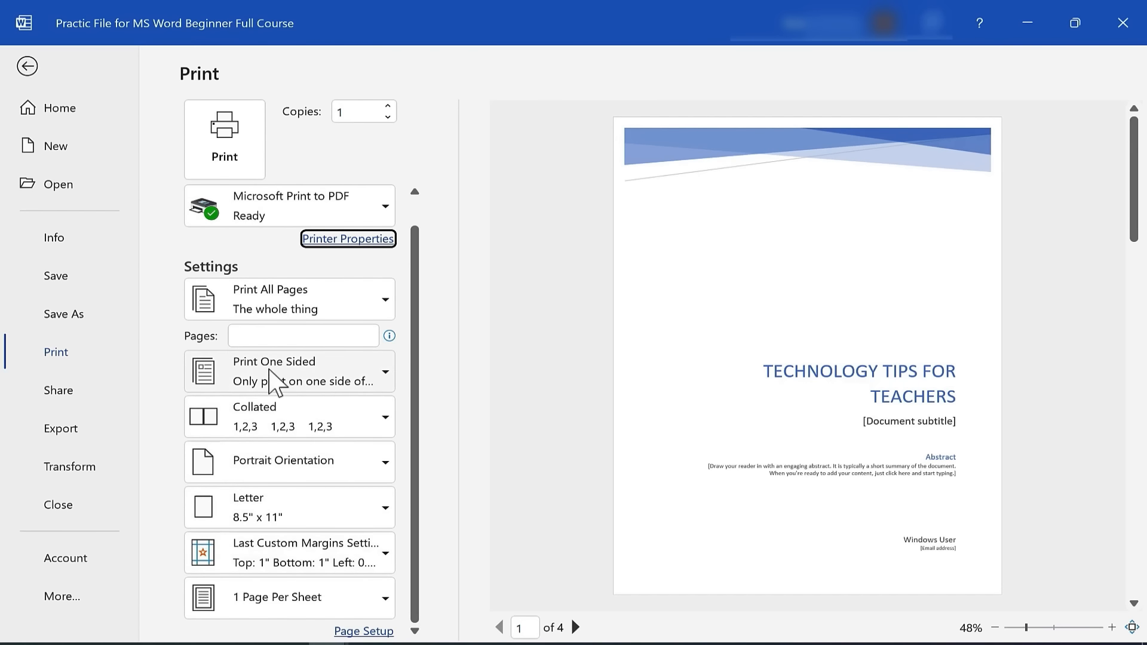
pyautogui.scroll(1, 364, 441)
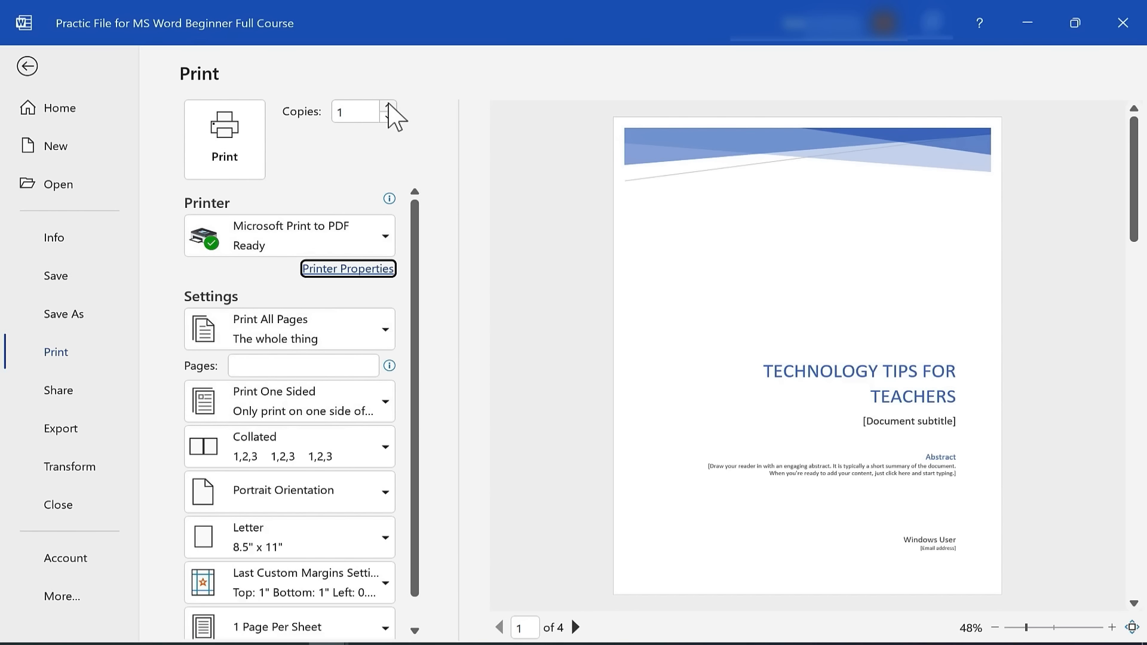
pyautogui.doubleClick(353, 113)
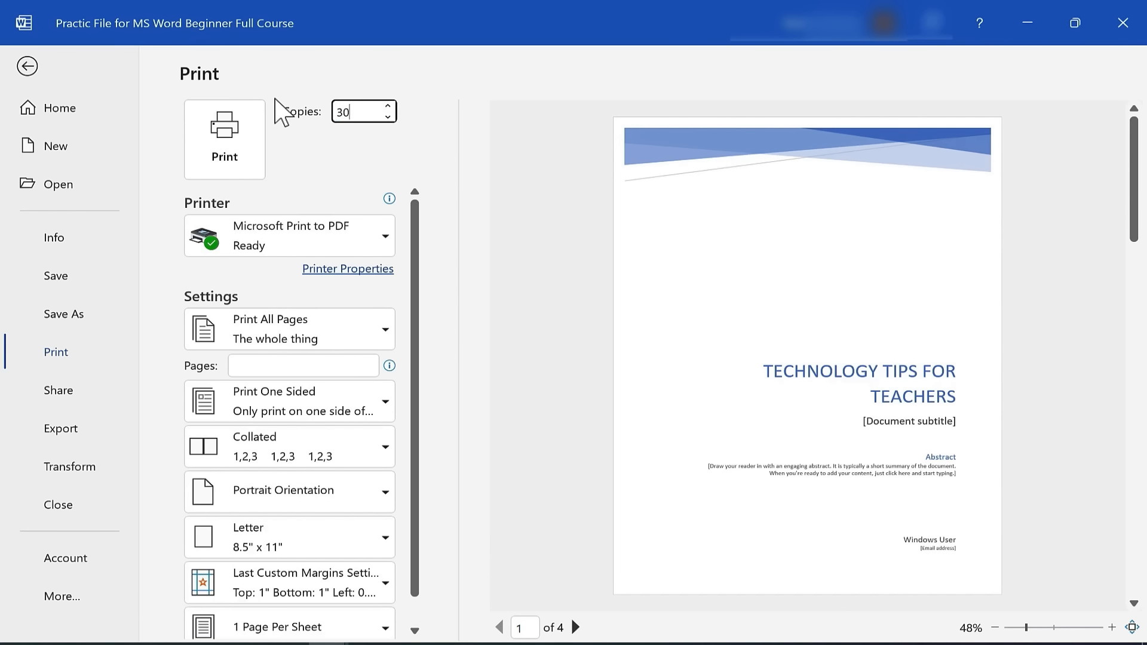
pyautogui.click(284, 180)
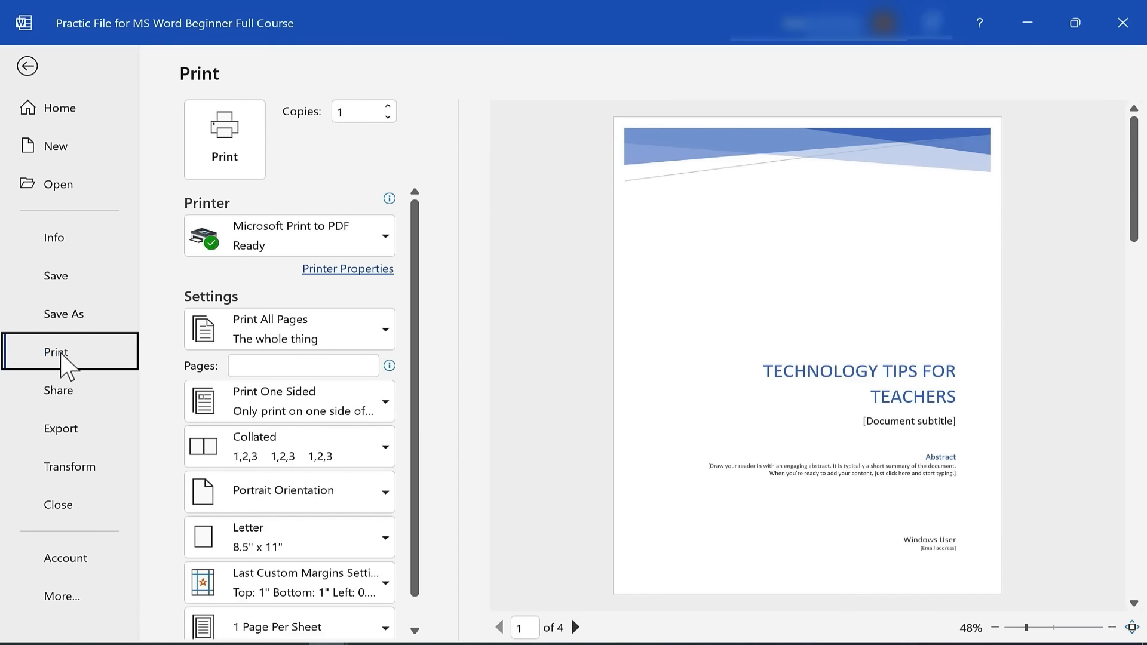
# Open the document's sharing options, view the choices for attaching a Word or PDF copy, and close them.
pyautogui.click(57, 397)
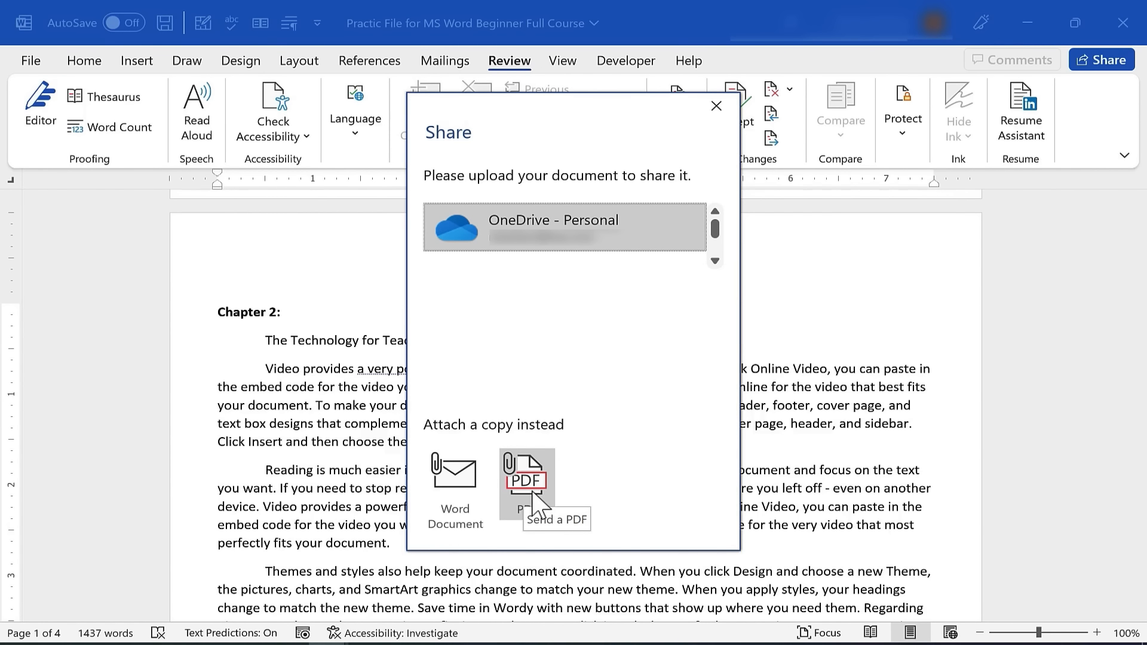
pyautogui.press('Escape')
# Export the document as a PDF to the Downloads folder, keeping the file name "Practic File for MS Word Beginner Full Course".
pyautogui.click(33, 62)
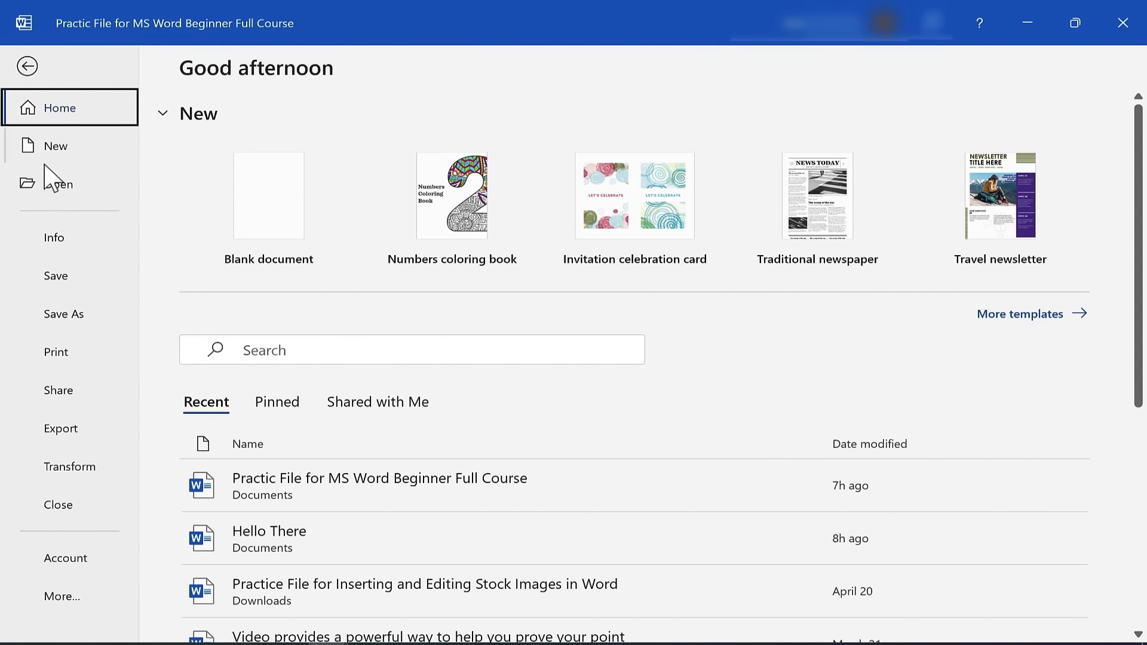
pyautogui.click(66, 433)
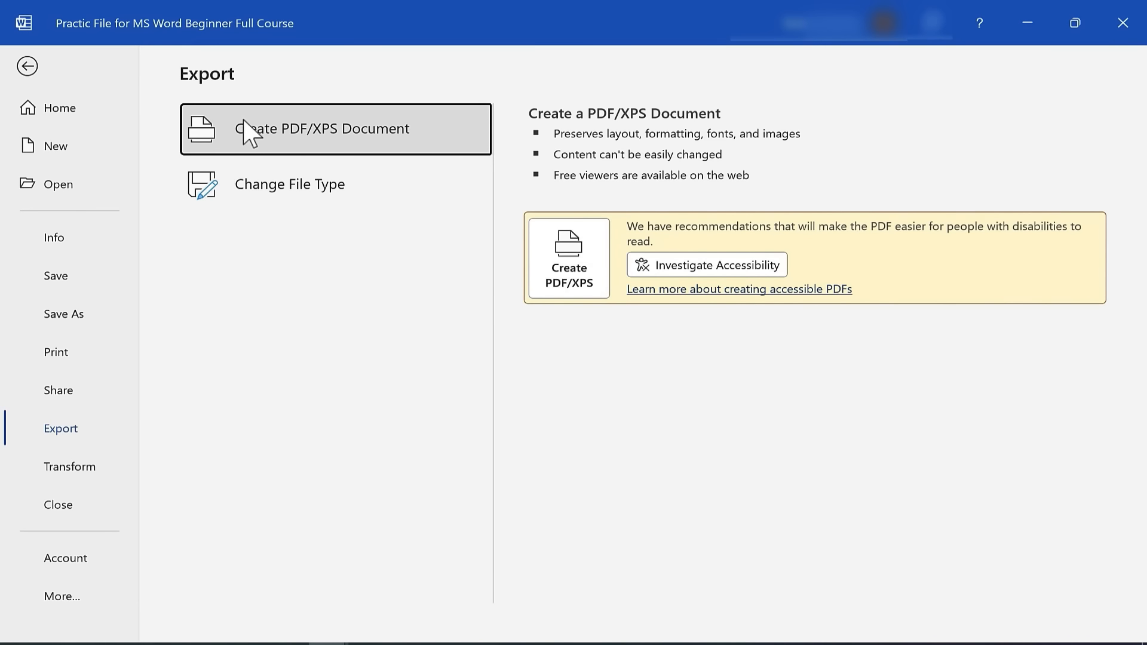
pyautogui.click(572, 277)
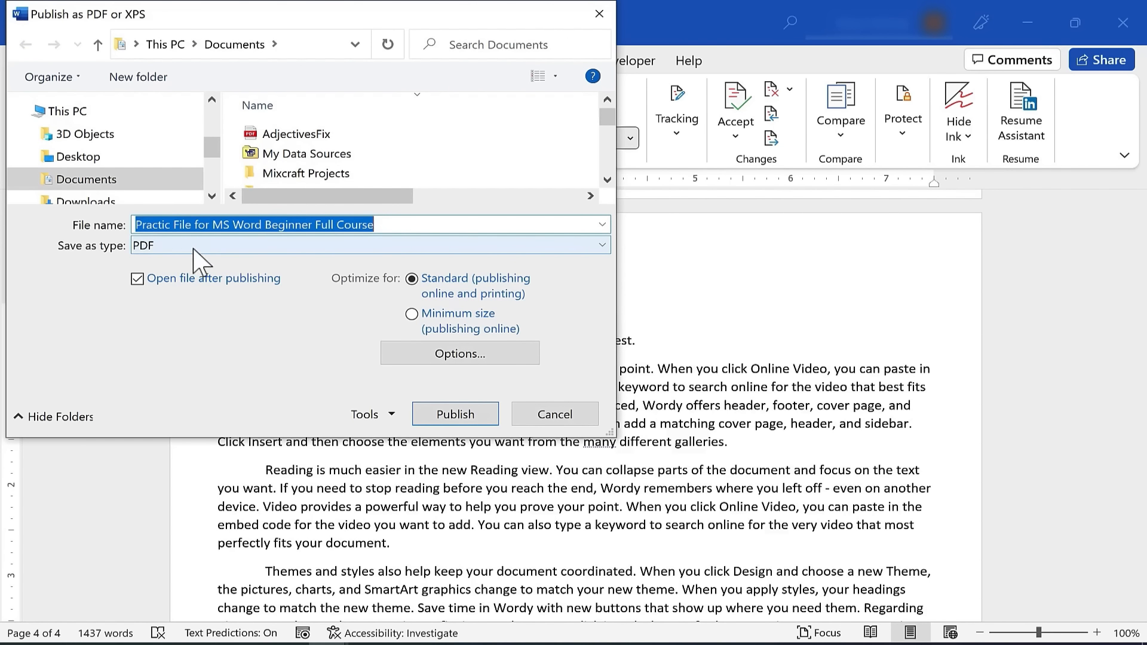
pyautogui.click(96, 201)
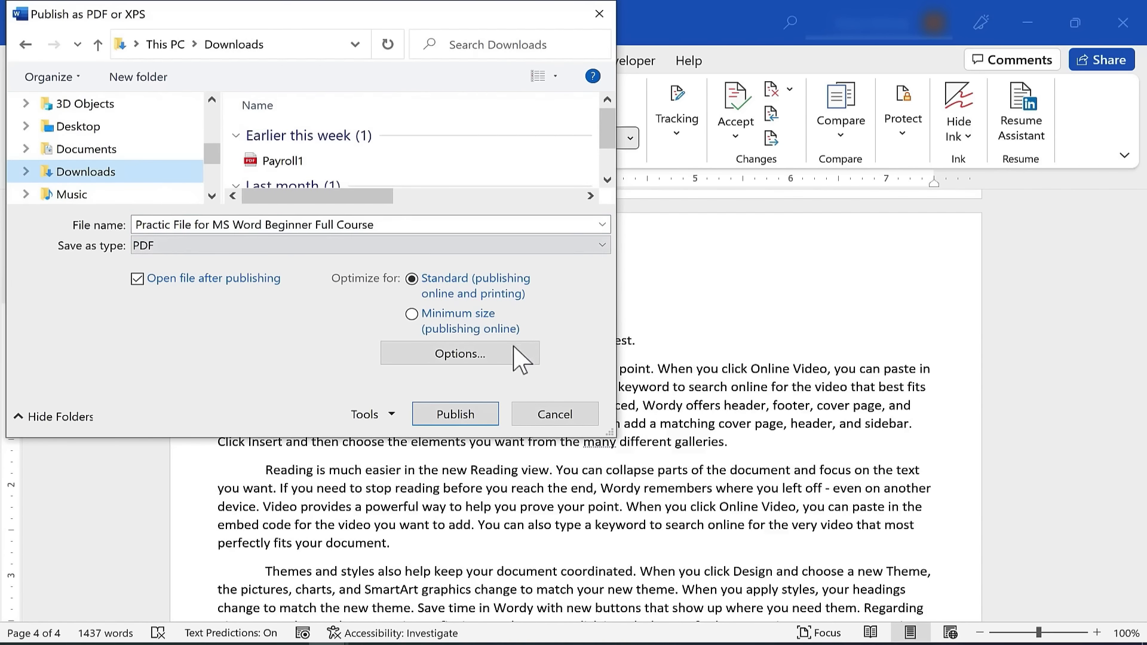
pyautogui.click(455, 413)
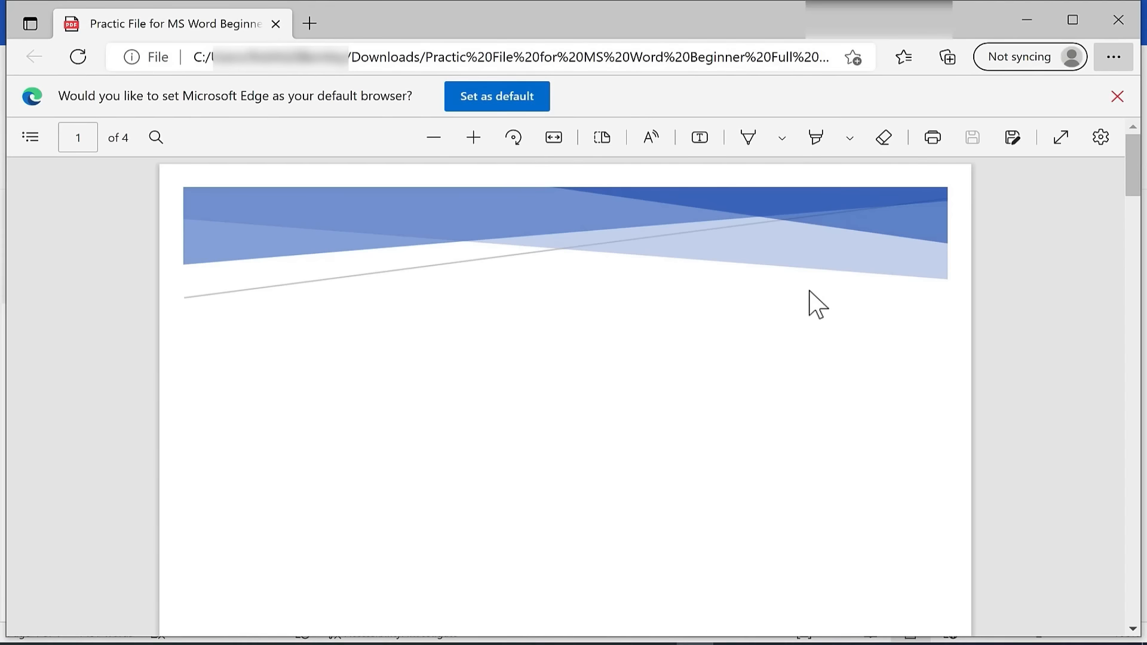
# Look through the exported PDF's pages in the browser and close it.
pyautogui.scroll(-8, 808, 302)
pyautogui.scroll(-8, 791, 293)
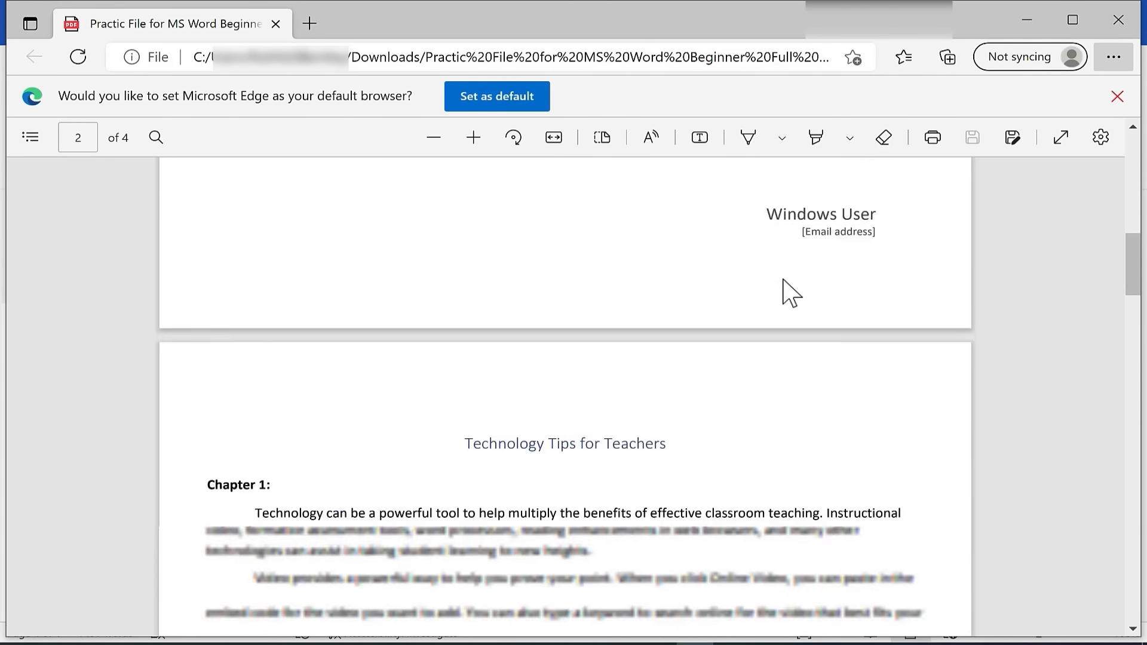
pyautogui.click(1118, 20)
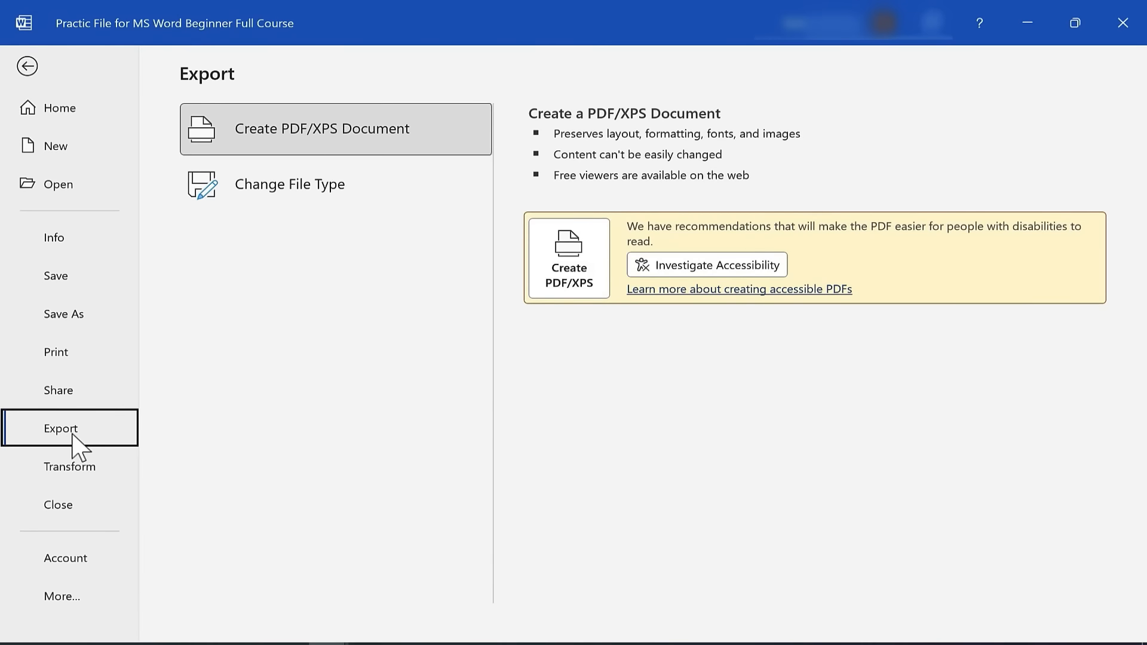
# Open the save dialog through the export file-type change and choose PDF as the file type.
pyautogui.click(279, 194)
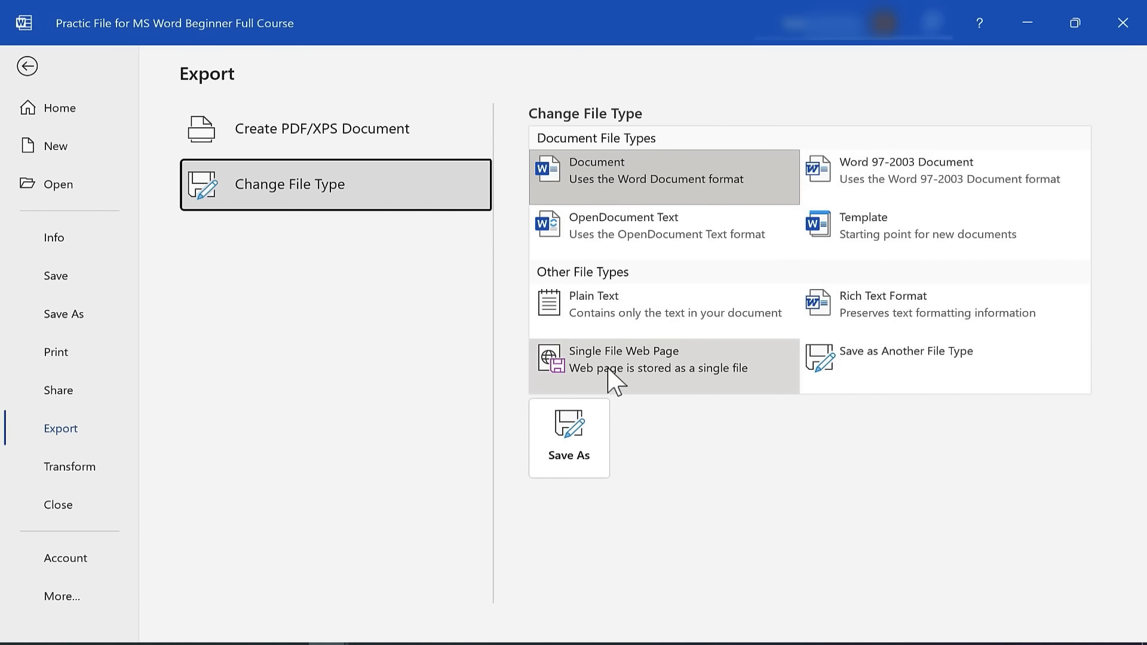
pyautogui.click(574, 464)
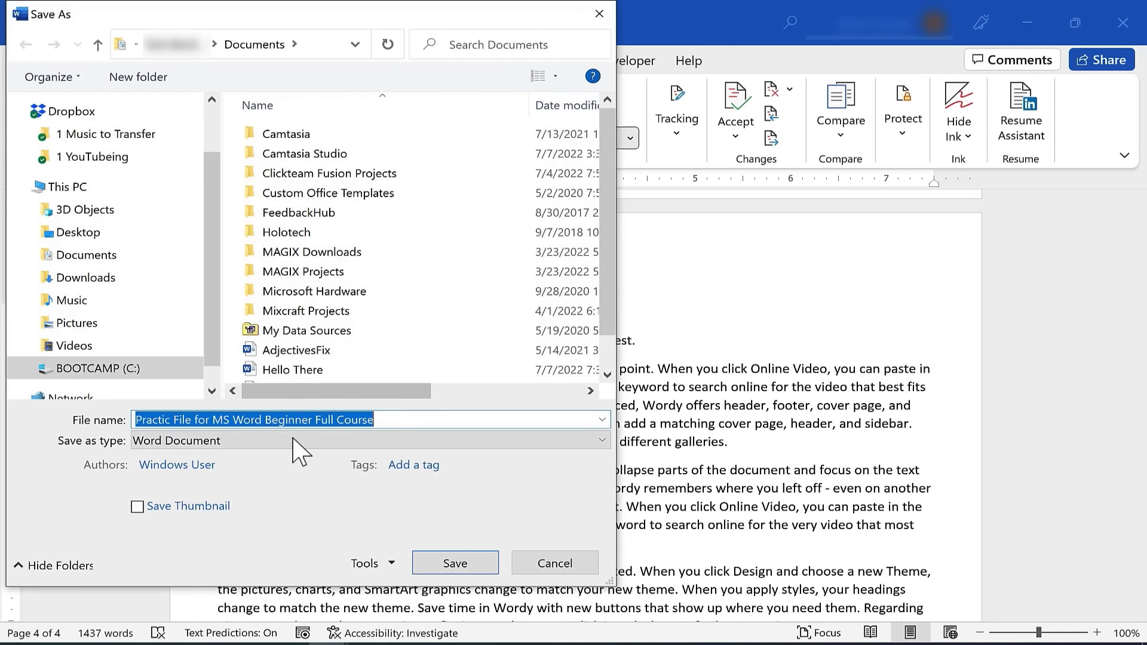
pyautogui.click(188, 440)
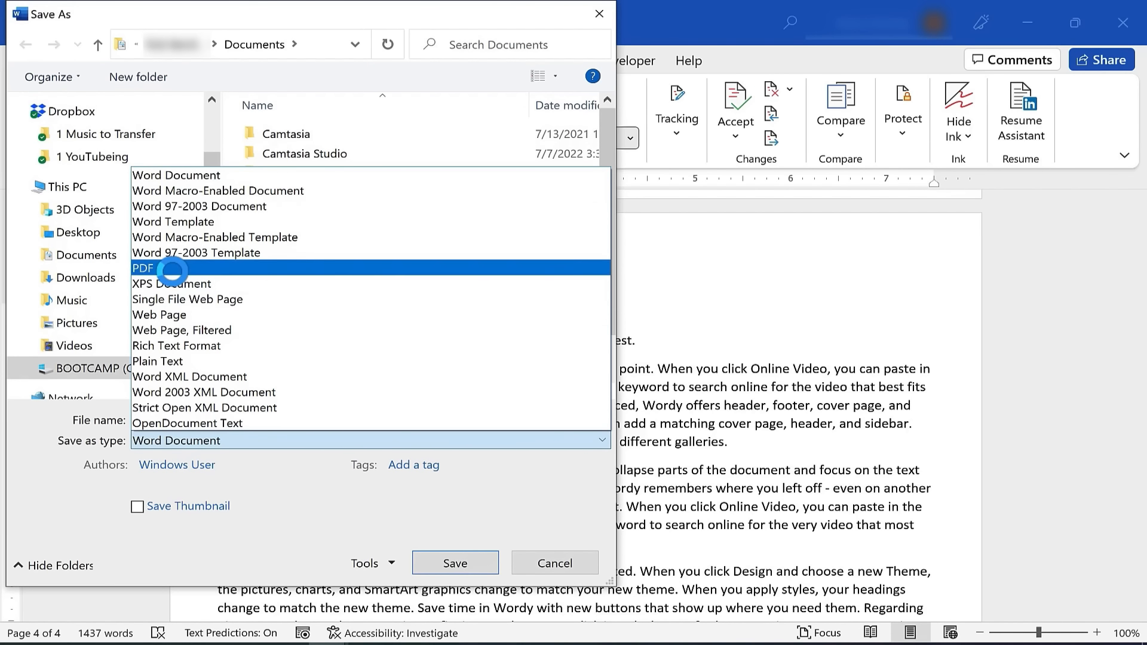
pyautogui.click(172, 268)
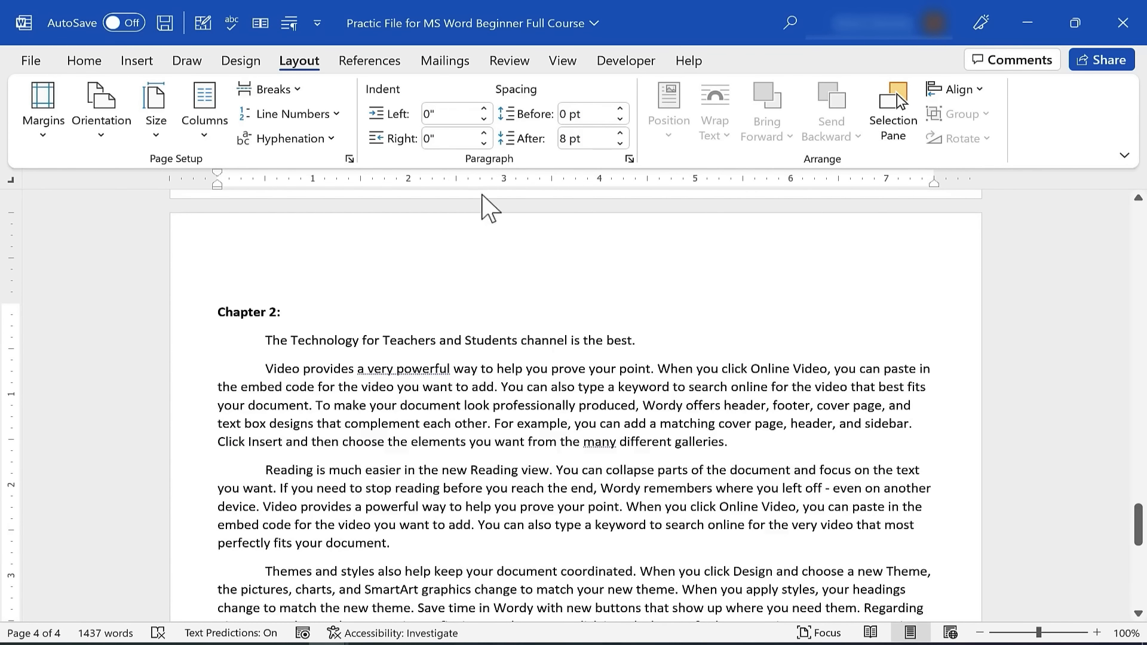
# Examine the mailing tools for creating envelopes and labels, and close the dialog without adding anything.
pyautogui.scroll(2, 476, 360)
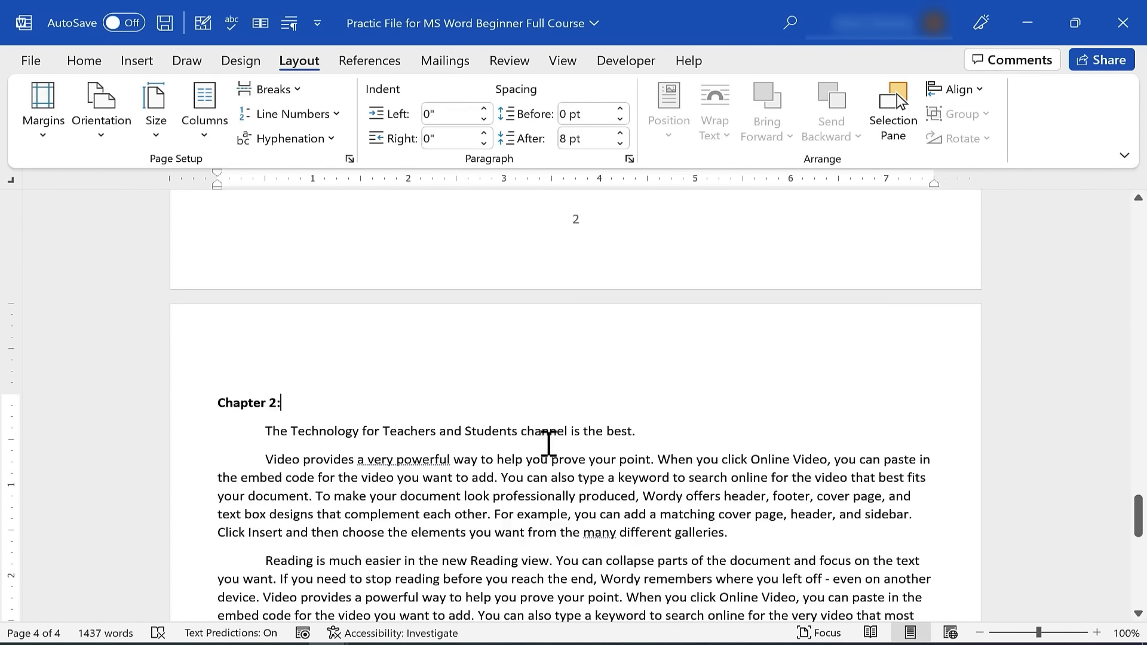
pyautogui.click(448, 66)
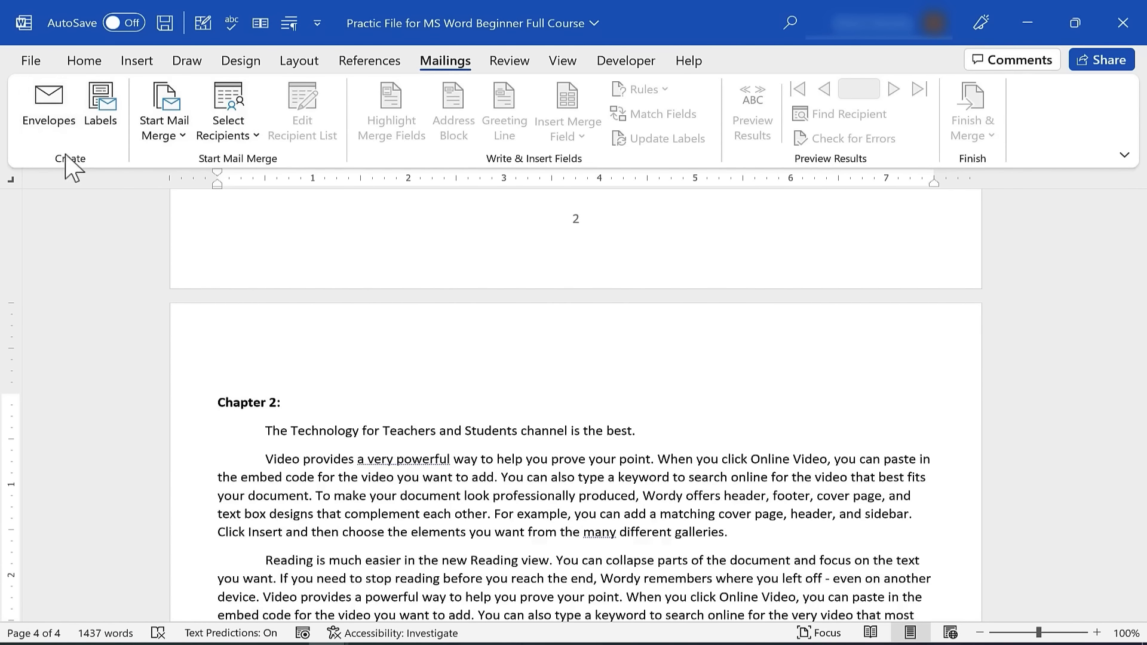
pyautogui.click(53, 115)
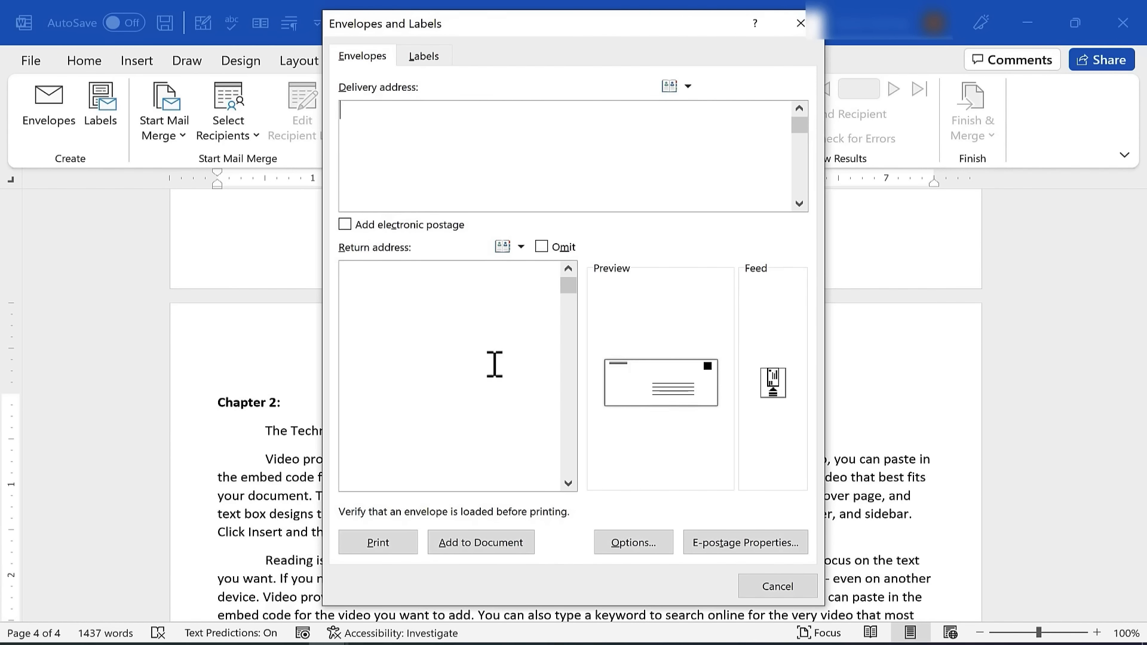
pyautogui.click(425, 59)
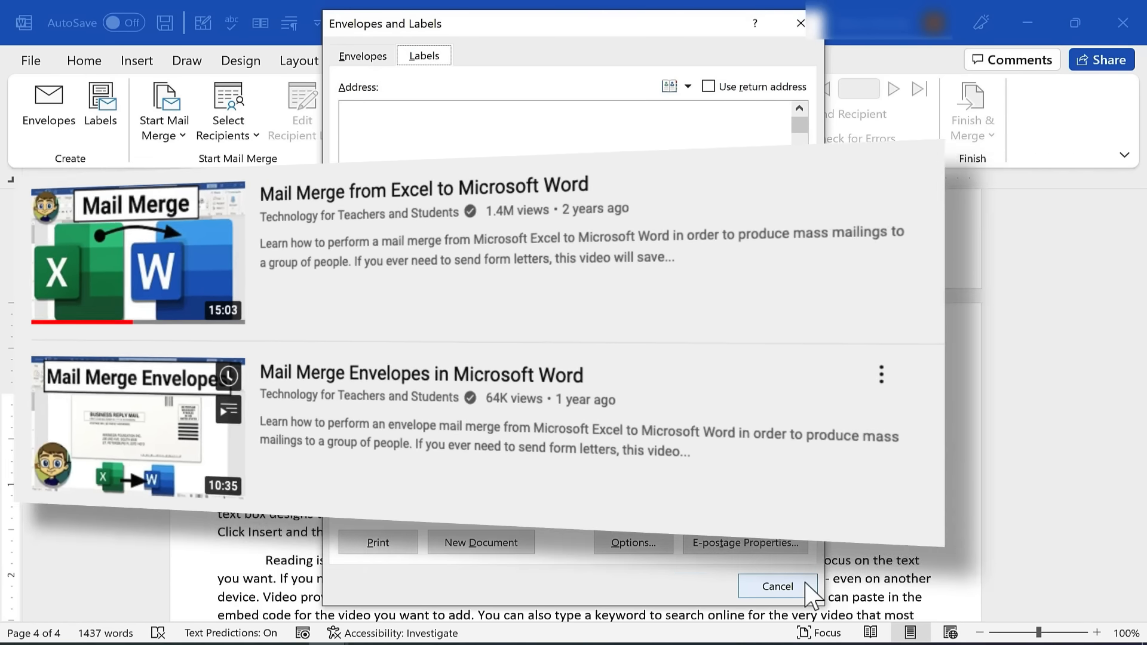
pyautogui.click(805, 585)
pyautogui.moveTo(1138, 454); pyautogui.dragTo(1142, 328)
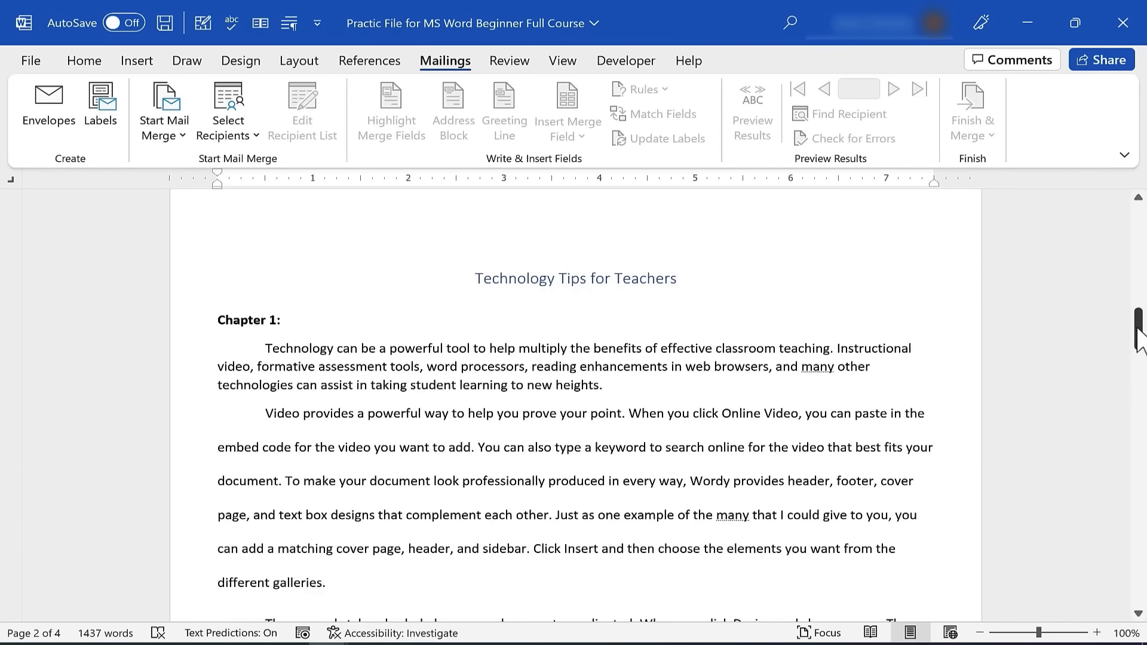
pyautogui.moveTo(1138, 340); pyautogui.dragTo(1142, 315)
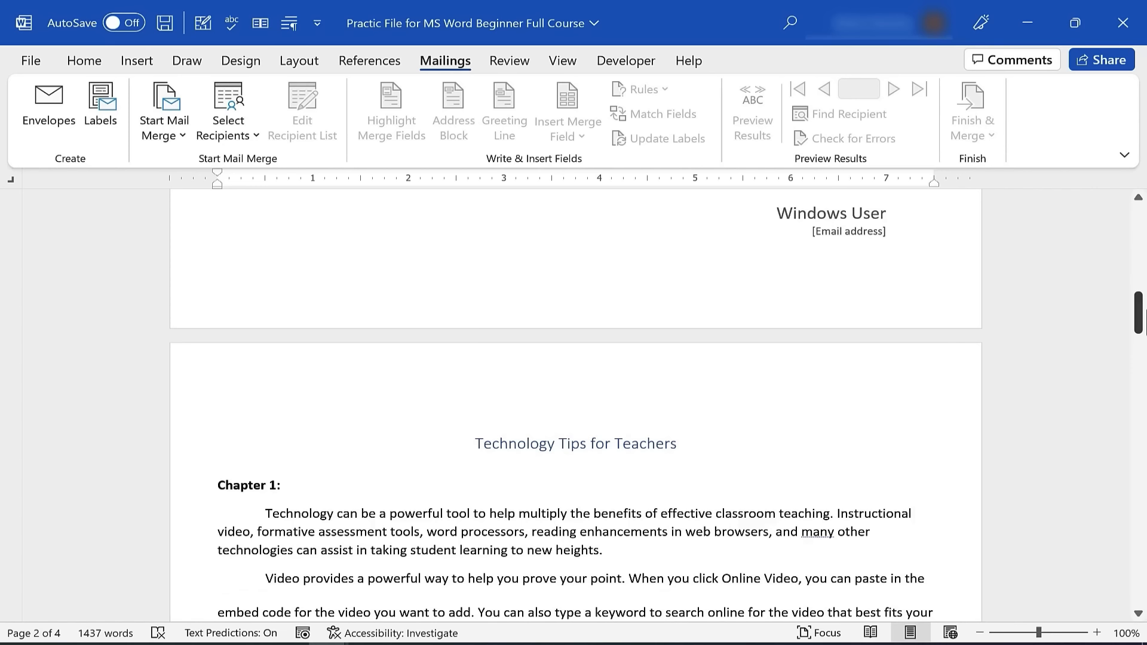